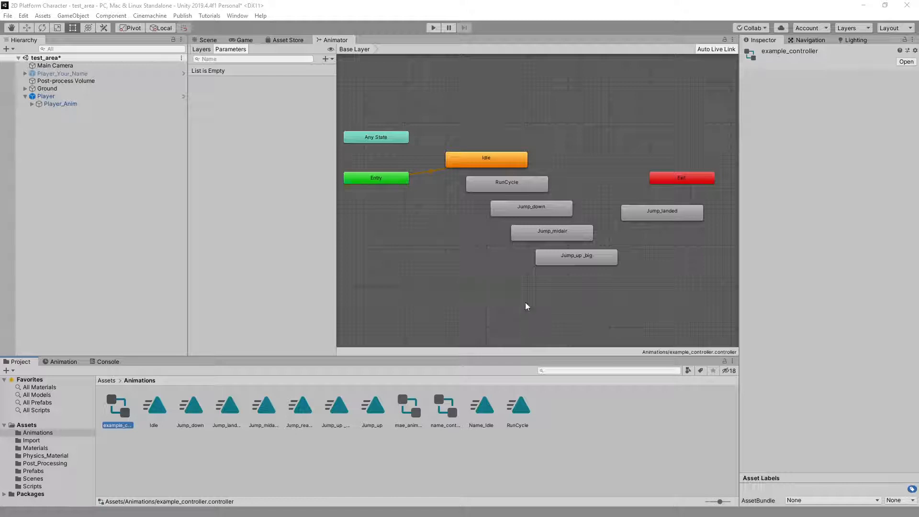
Step: Spread the RunCycle, Jump_down, Jump_midair and Jump_up_big states apart in the area below the Idle state
{"action": "left_click", "coordinate": [633, 213]}
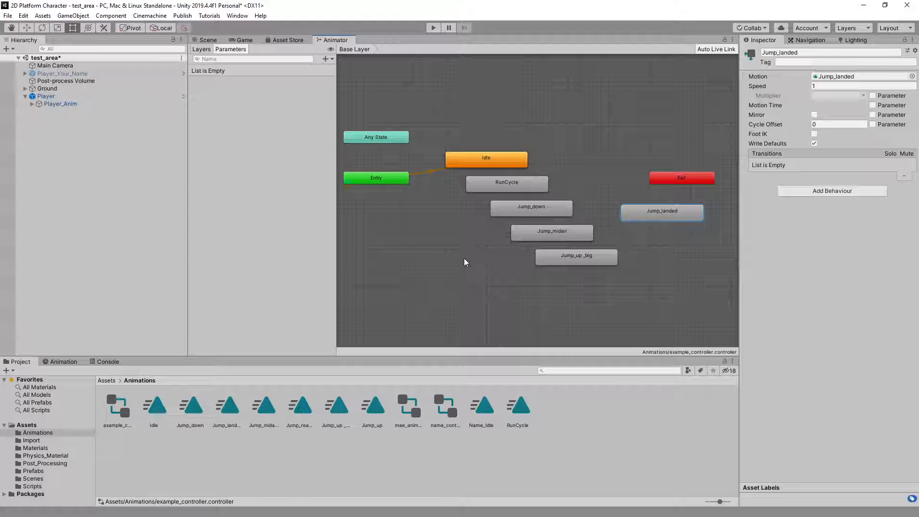
{"action": "left_click_drag", "start_coordinate": [508, 182], "coordinate": [459, 244]}
{"action": "left_click_drag", "start_coordinate": [560, 228], "coordinate": [494, 273]}
{"action": "left_click_drag", "start_coordinate": [589, 259], "coordinate": [559, 303]}
{"action": "left_click", "coordinate": [579, 205]}
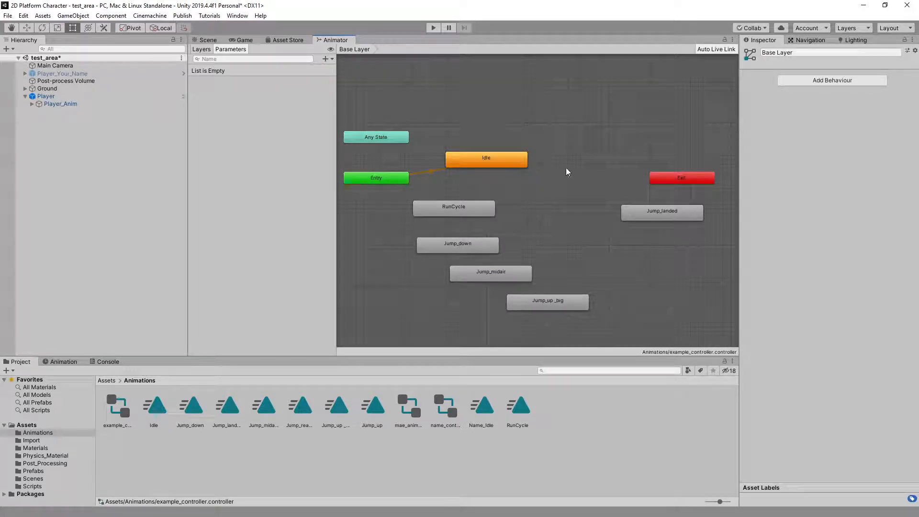
{"action": "right_click", "coordinate": [581, 125]}
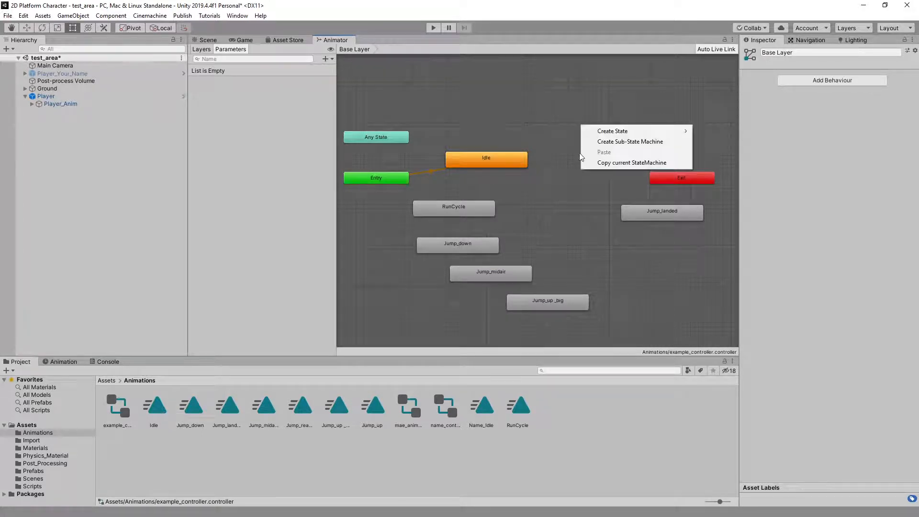
{"action": "mouse_move", "coordinate": [598, 131]}
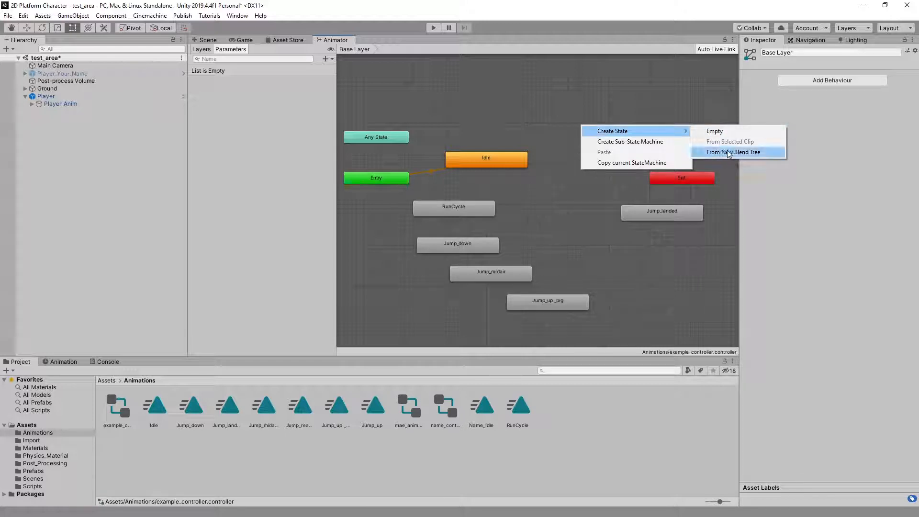
{"action": "left_click", "coordinate": [585, 88]}
Step: Reposition the Idle, RunCycle, Jump_down and Jump_midair states further from the Entry node, with Idle above the others
{"action": "left_click_drag", "start_coordinate": [497, 158], "coordinate": [526, 148]}
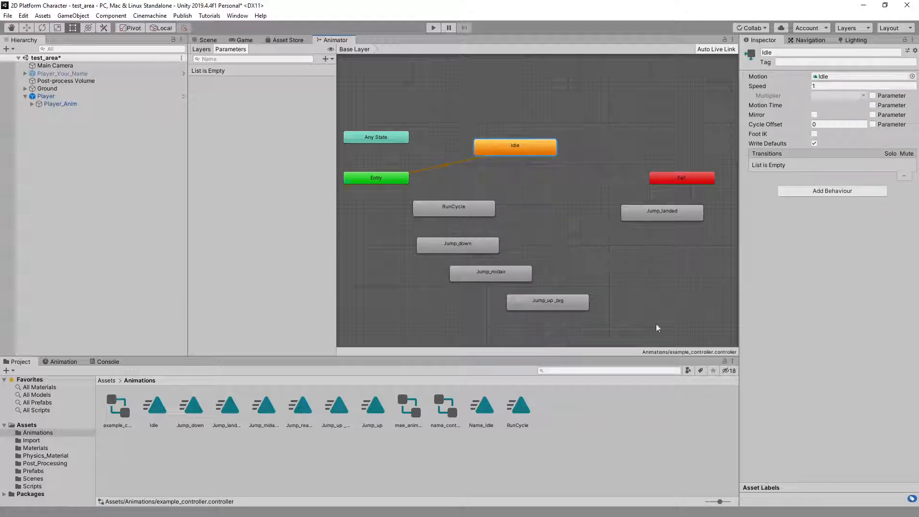
{"action": "left_click", "coordinate": [536, 189]}
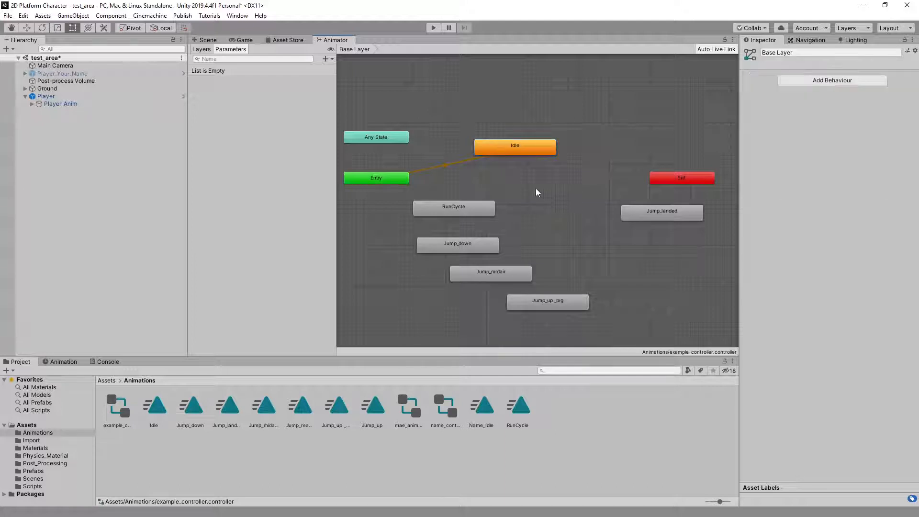
{"action": "left_click", "coordinate": [519, 151]}
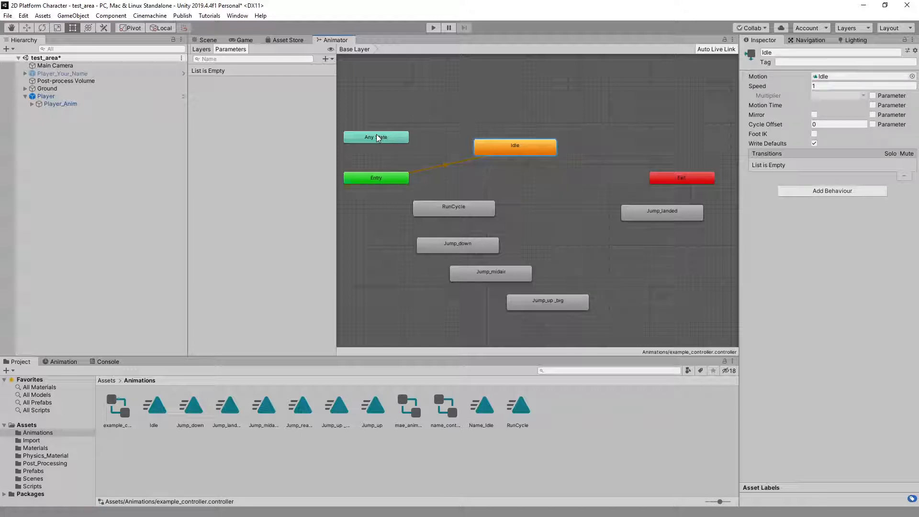
{"action": "mouse_move", "coordinate": [525, 148]}
{"action": "left_mouse_down"}
{"action": "mouse_move", "coordinate": [547, 142]}
{"action": "mouse_move", "coordinate": [539, 139]}
{"action": "left_mouse_up"}
{"action": "left_click_drag", "start_coordinate": [488, 209], "coordinate": [528, 196]}
{"action": "left_click_drag", "start_coordinate": [492, 239], "coordinate": [534, 224]}
{"action": "left_click_drag", "start_coordinate": [512, 278], "coordinate": [553, 269]}
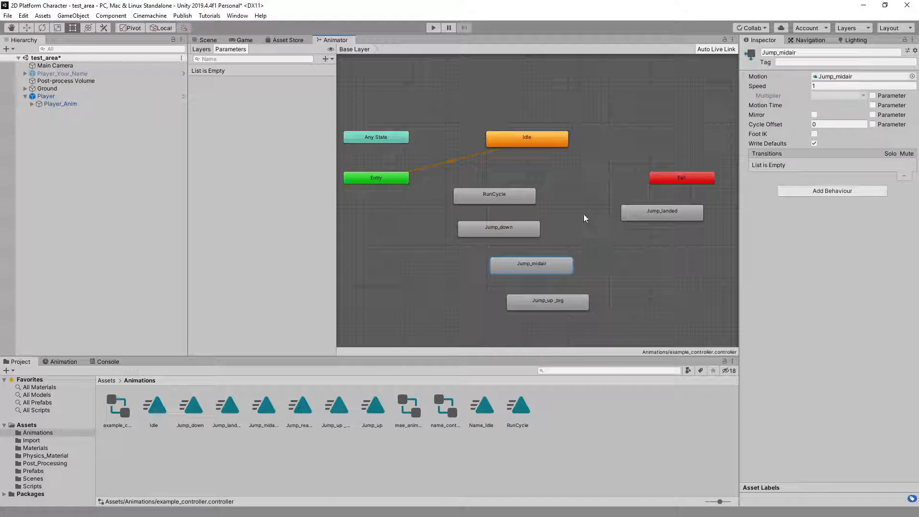
Step: Create a transition from the Idle state to the RunCycle state
{"action": "right_click", "coordinate": [540, 142]}
{"action": "left_click", "coordinate": [563, 146]}
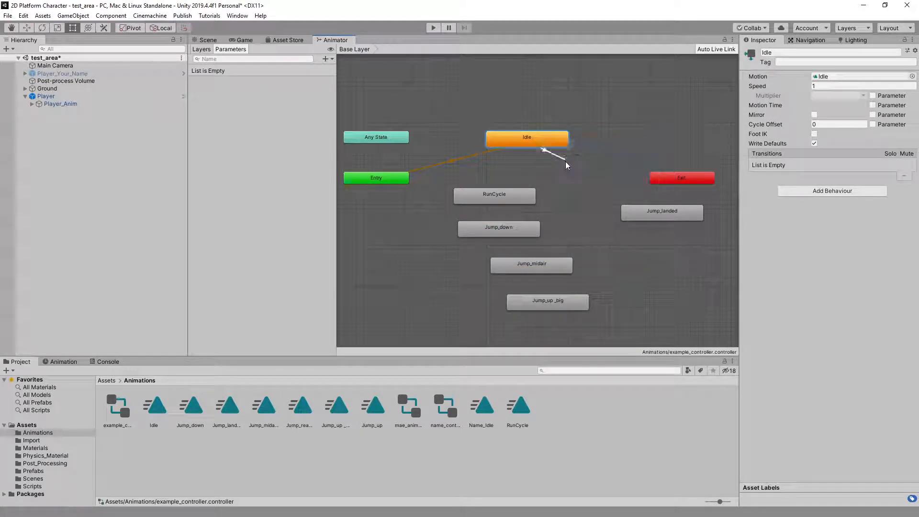
{"action": "left_click", "coordinate": [502, 193]}
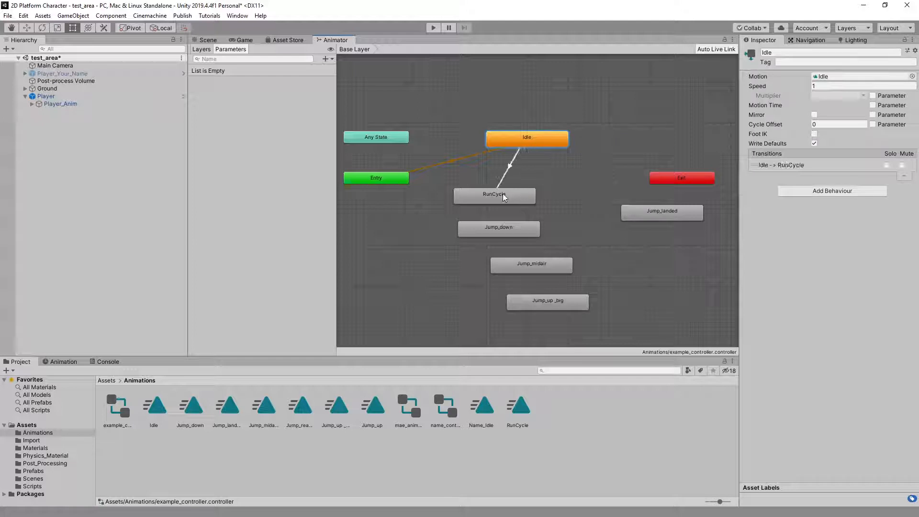
Step: Expand the timing settings of the Idle-to-RunCycle transition and shrink the preview to reveal its timeline and conditions
{"action": "left_click", "coordinate": [513, 166]}
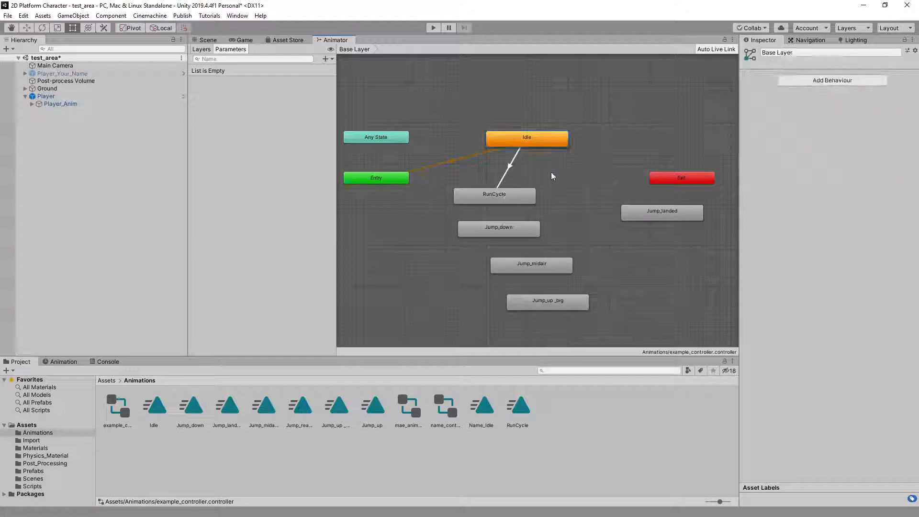
{"action": "left_click", "coordinate": [509, 166]}
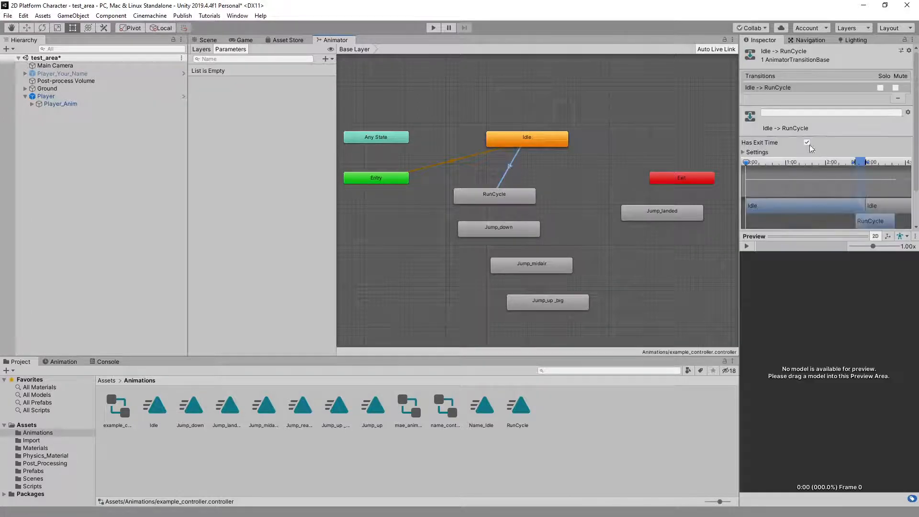
{"action": "left_click", "coordinate": [743, 152]}
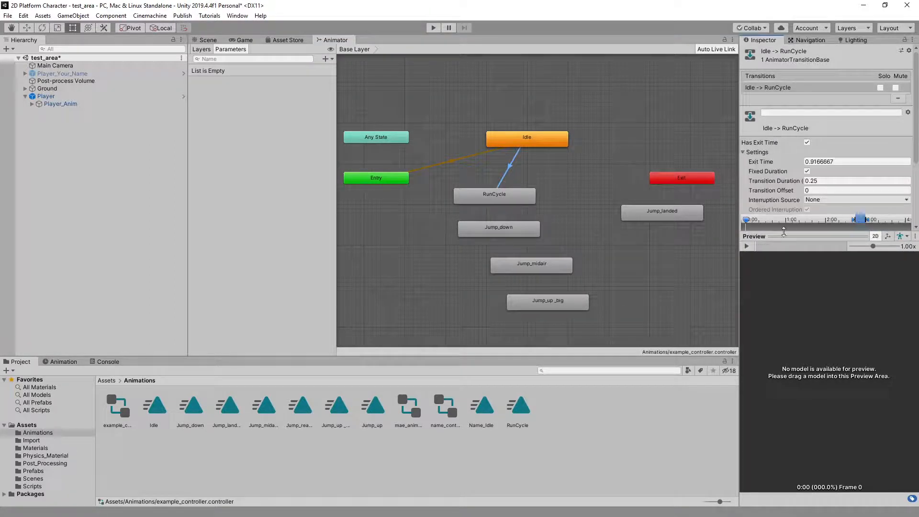
{"action": "left_click_drag", "start_coordinate": [784, 231], "coordinate": [789, 353]}
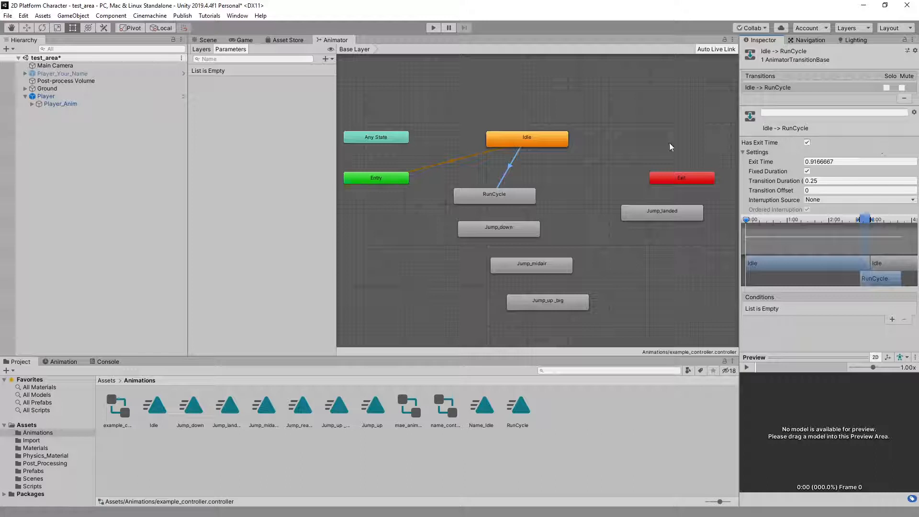
Step: Align the RunCycle state directly below the Idle state
{"action": "left_click_drag", "start_coordinate": [516, 198], "coordinate": [546, 196]}
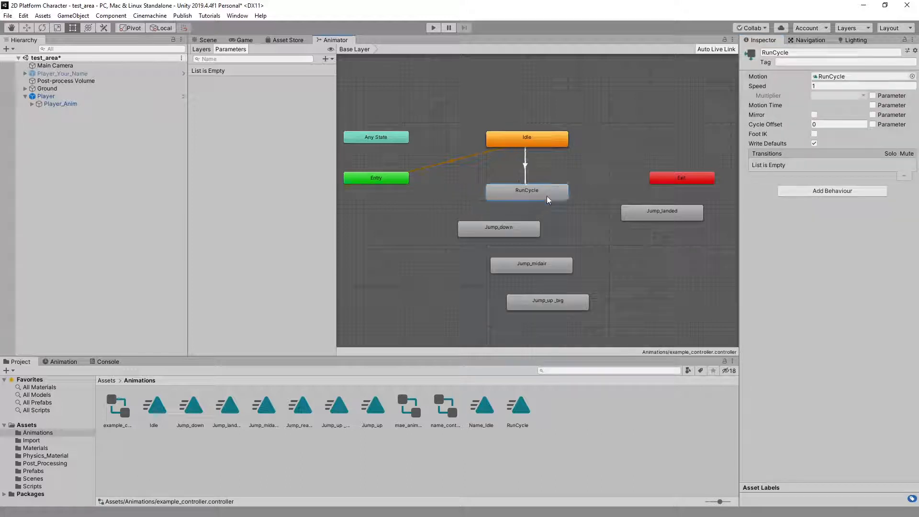
{"action": "left_click", "coordinate": [551, 145]}
{"action": "left_click", "coordinate": [546, 194]}
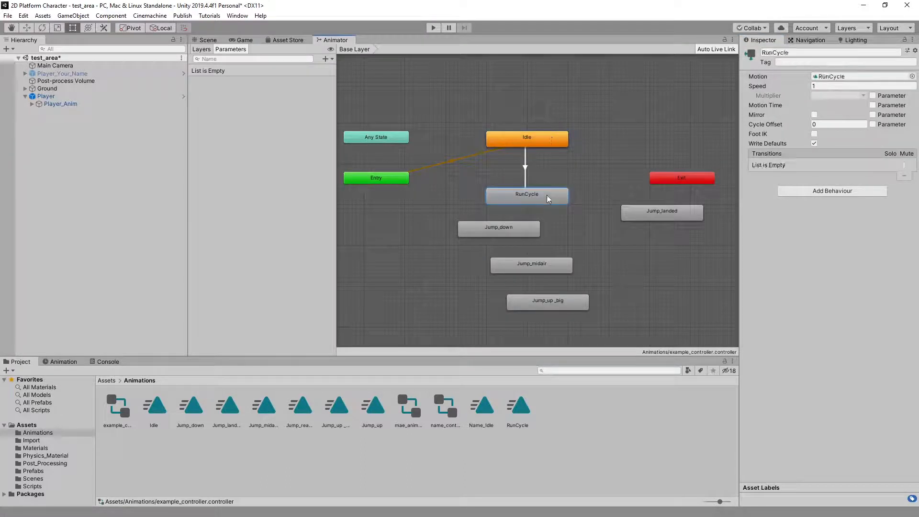
Step: Try exit times of 1, 0 and 0.5 on the Idle-to-RunCycle transition, and turn off Has Exit Time
{"action": "left_click", "coordinate": [526, 166]}
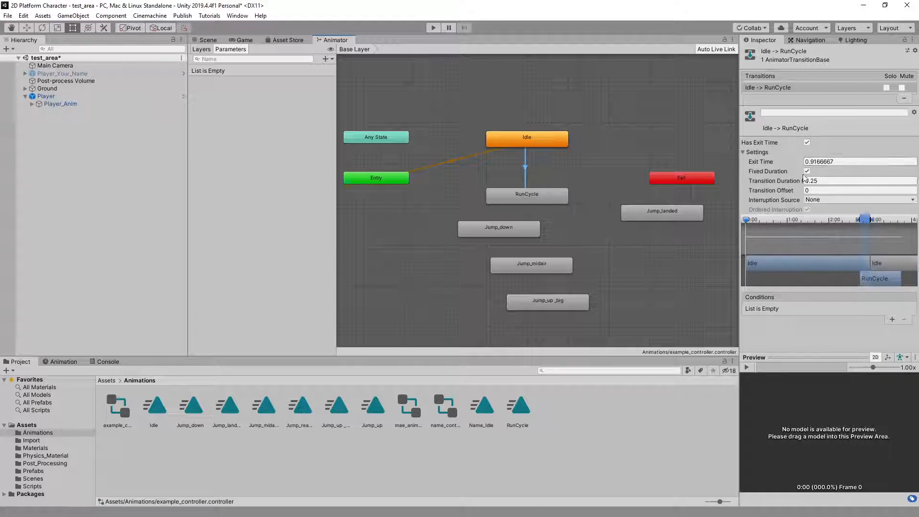
{"action": "left_click", "coordinate": [839, 162]}
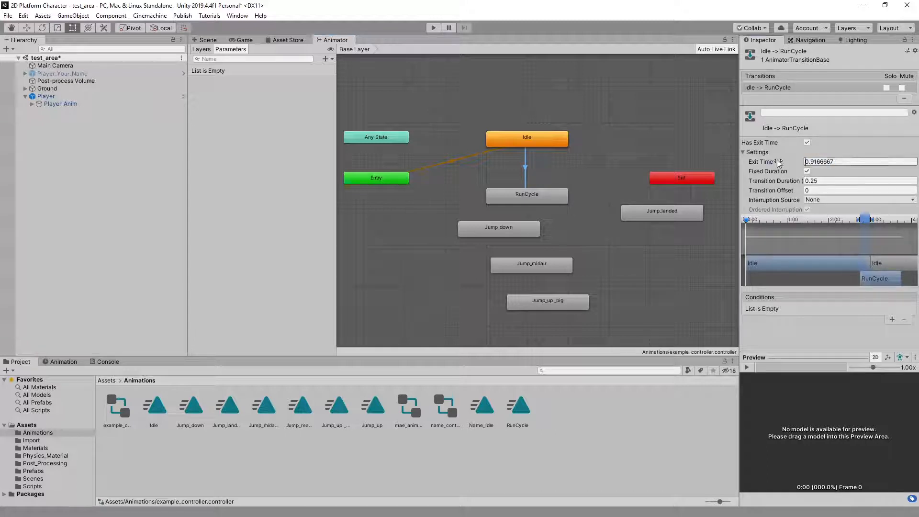
{"action": "left_click_drag", "start_coordinate": [834, 162], "coordinate": [798, 163]}
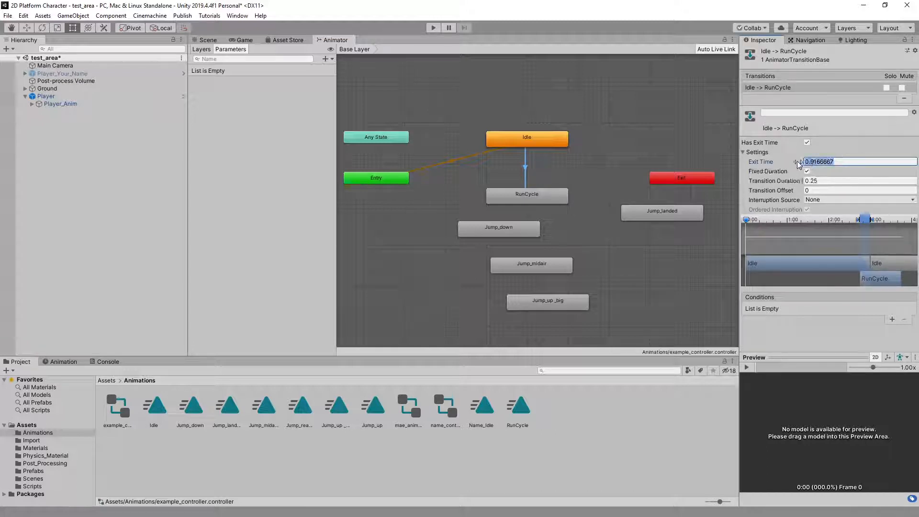
{"action": "type", "text": "1"}
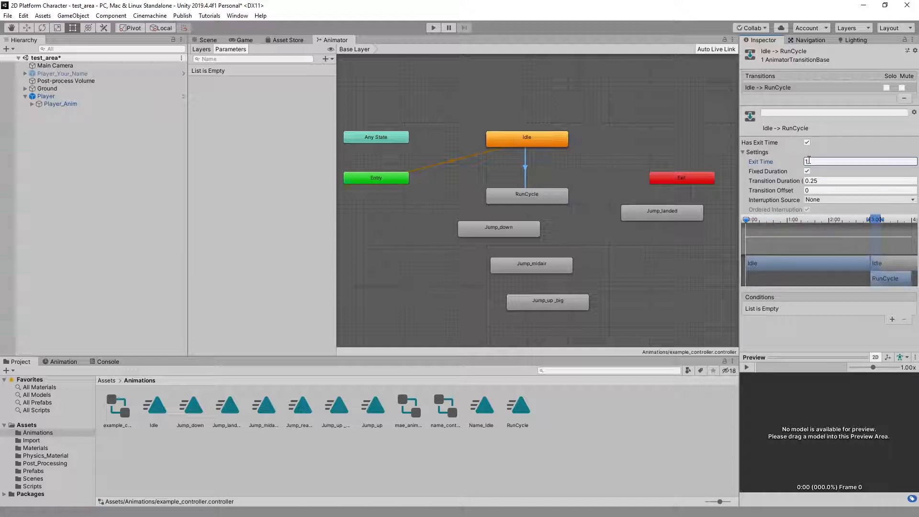
{"action": "left_click_drag", "start_coordinate": [810, 162], "coordinate": [796, 163]}
{"action": "type", "text": "0"}
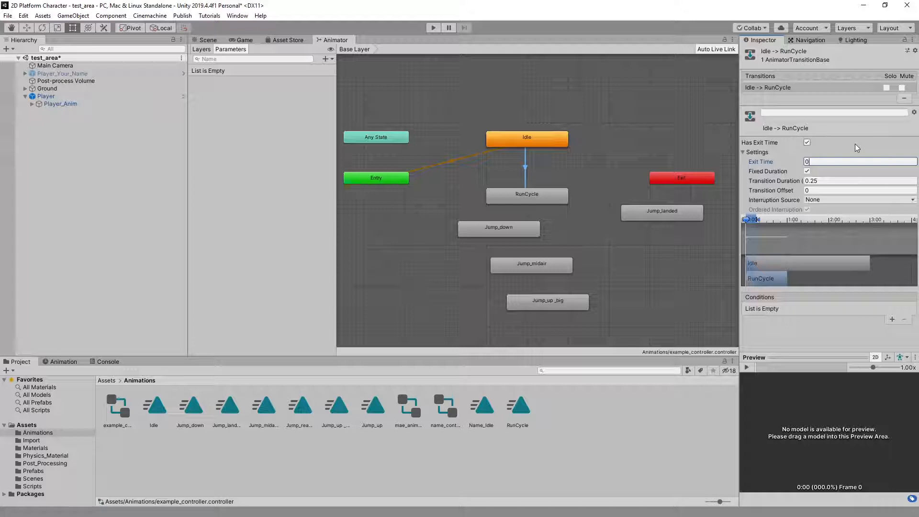
{"action": "left_click", "coordinate": [800, 160]}
{"action": "type", "text": ".5"}
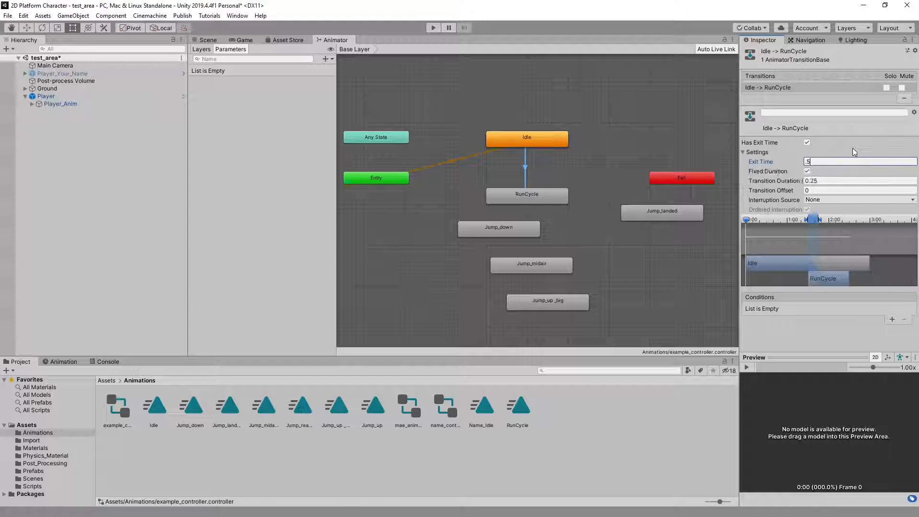
{"action": "left_click", "coordinate": [807, 142]}
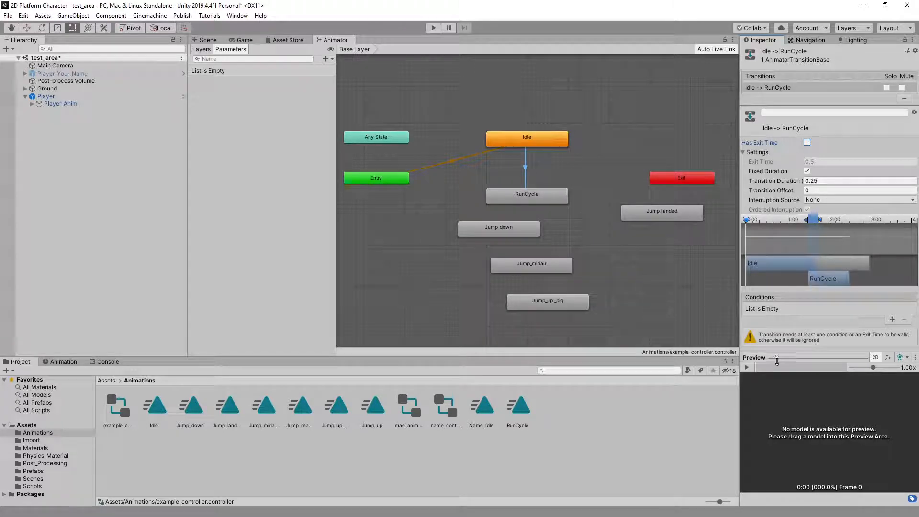
{"action": "left_click_drag", "start_coordinate": [791, 357], "coordinate": [789, 367]}
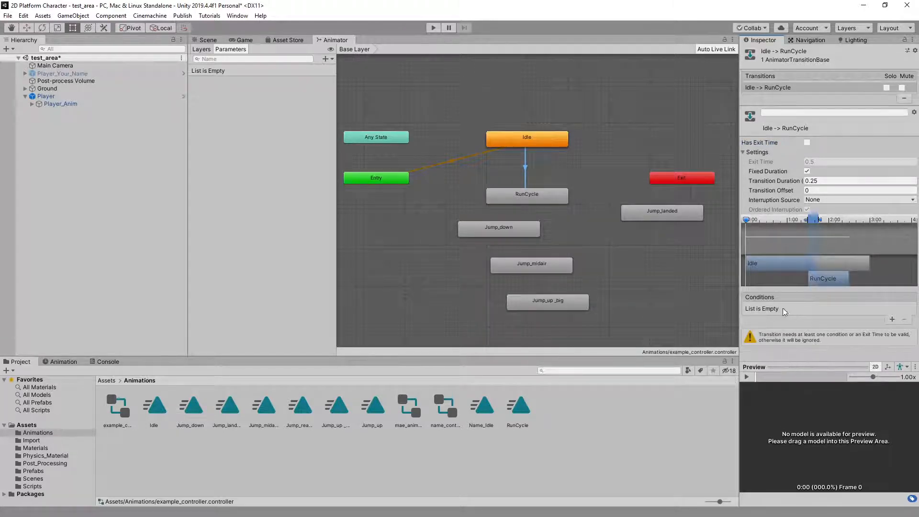
Step: Add a condition to the Idle-to-RunCycle transition and remove it again
{"action": "left_click", "coordinate": [892, 320]}
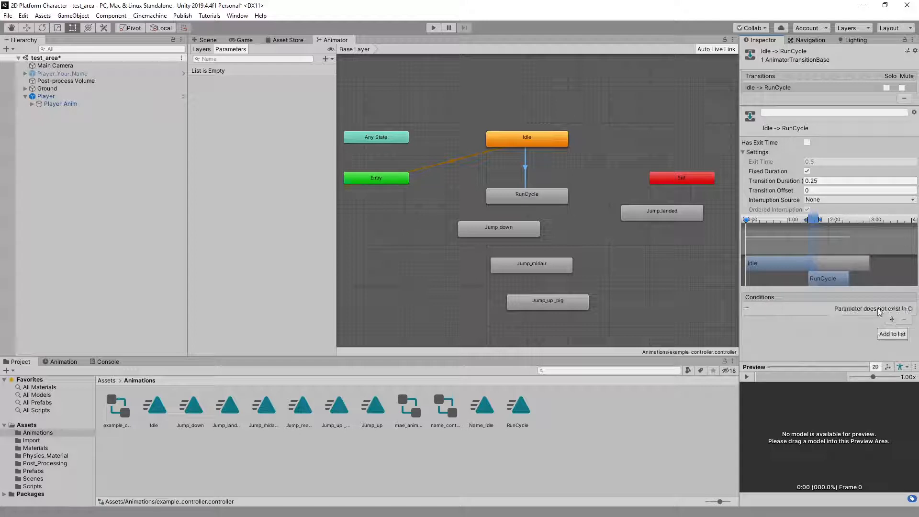
{"action": "left_click", "coordinate": [883, 309]}
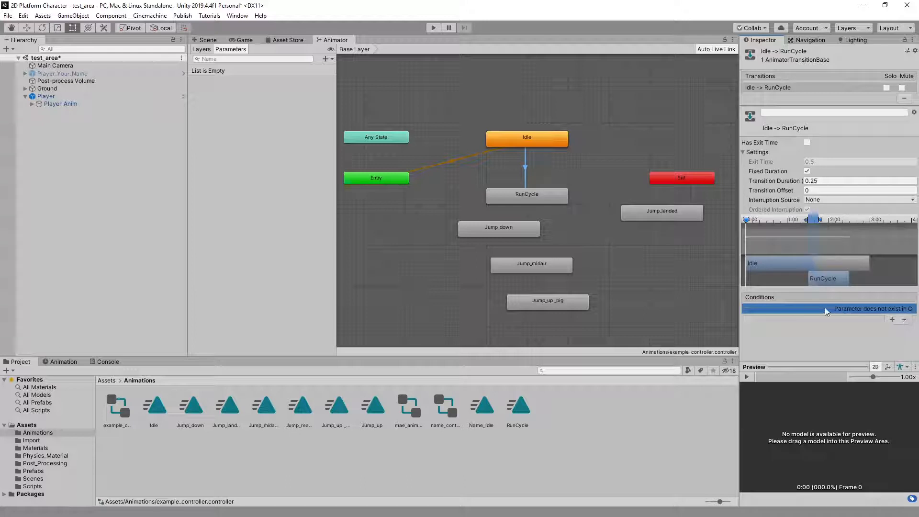
{"action": "left_click", "coordinate": [904, 320]}
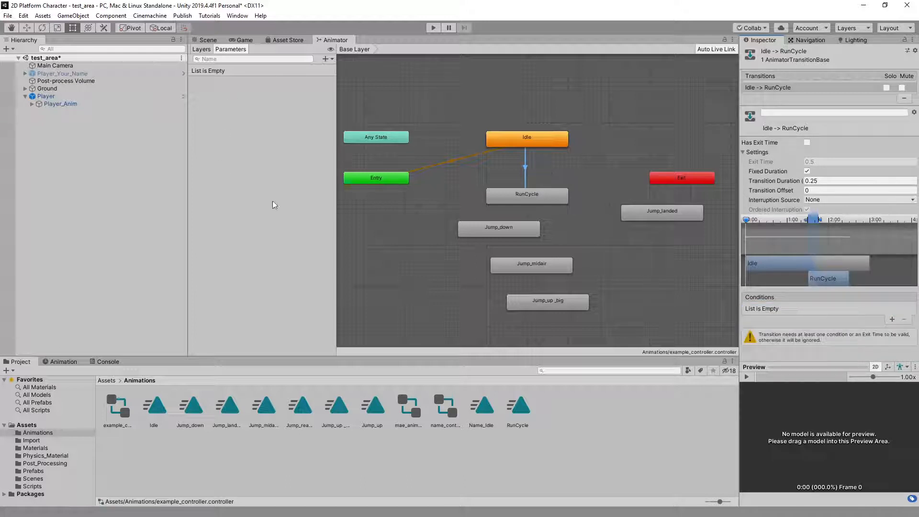
Step: Check the layers list, and open mae_anim_controller to review its parameters and the parameter types that can be added
{"action": "left_click", "coordinate": [202, 50]}
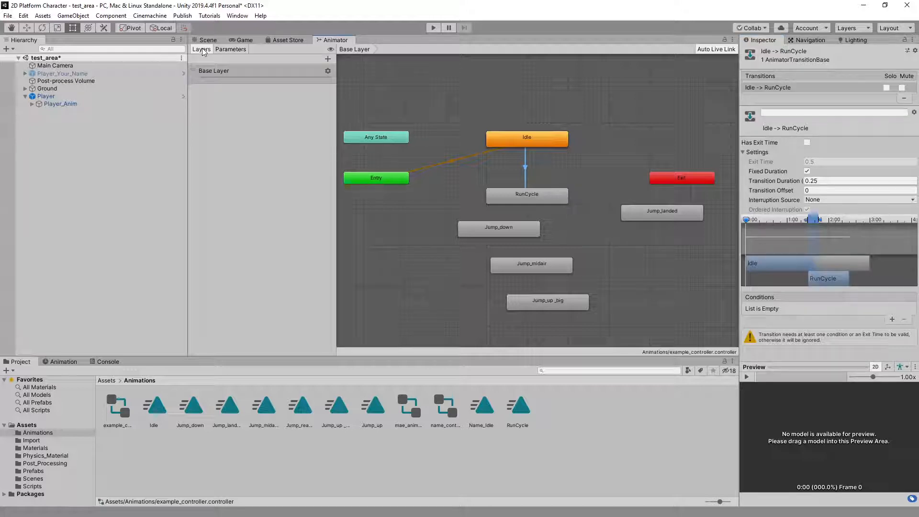
{"action": "left_click", "coordinate": [232, 49]}
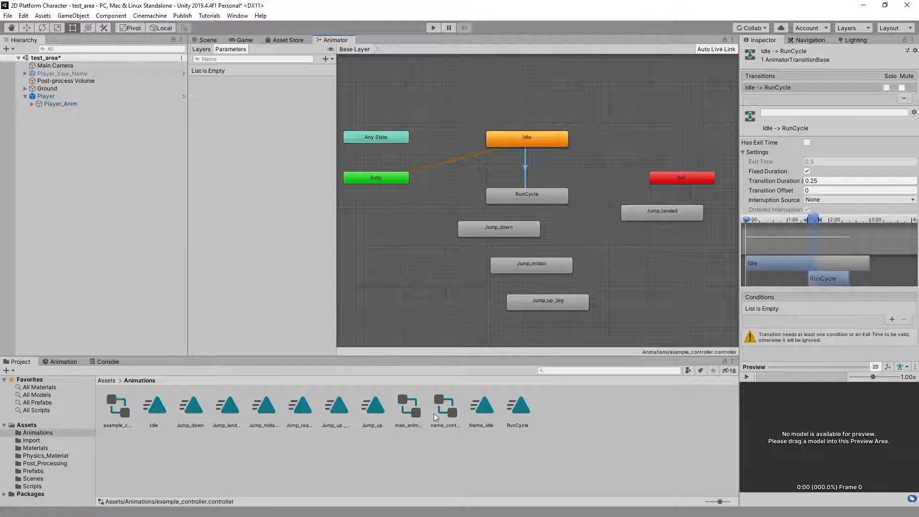
{"action": "left_click", "coordinate": [411, 409]}
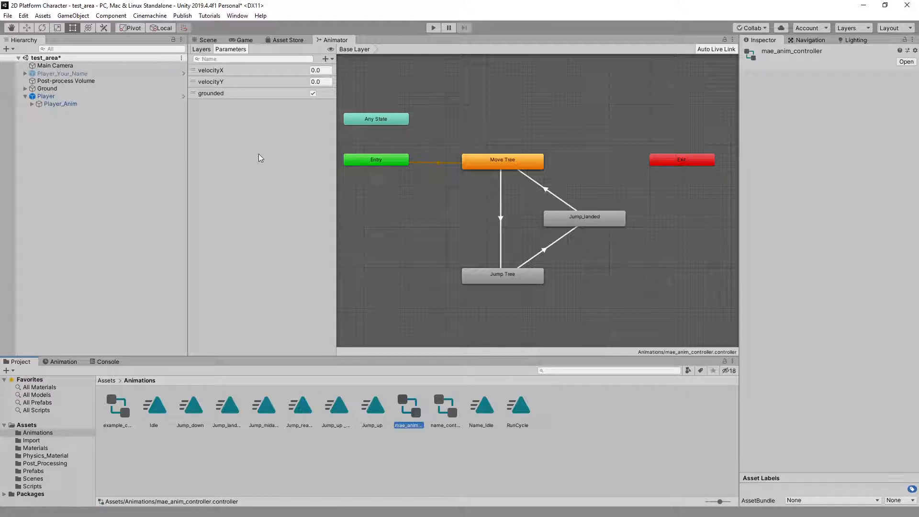
{"action": "left_click", "coordinate": [326, 58]}
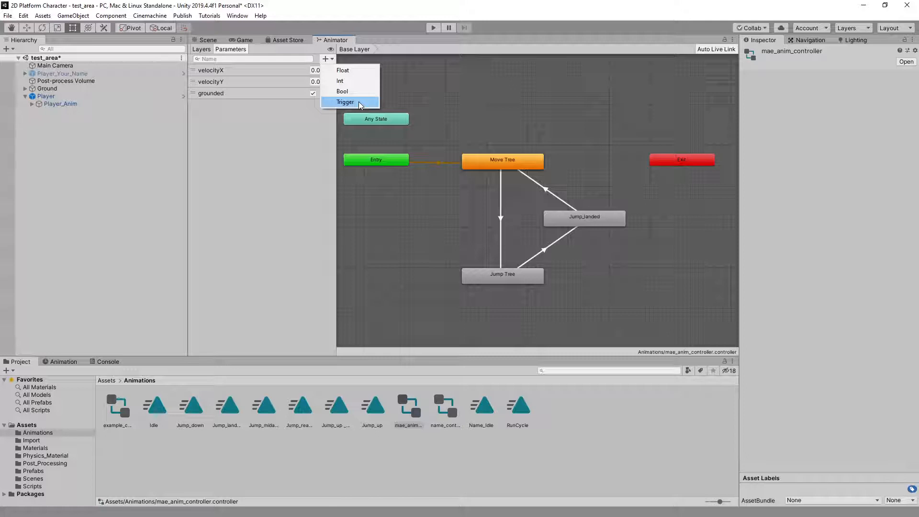
{"action": "left_click", "coordinate": [260, 119]}
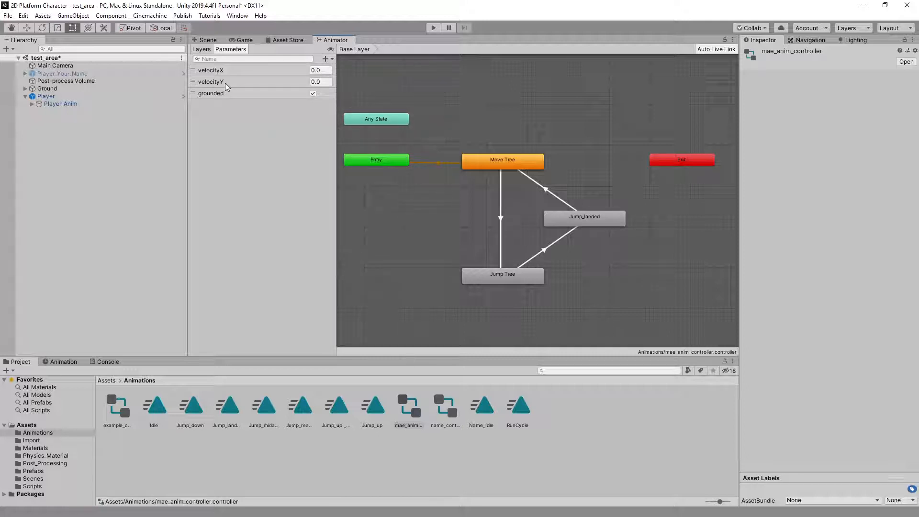
{"action": "left_click", "coordinate": [313, 94]}
Step: Dock the Animator next to the Console below the Scene view, fit the state graph in it, and start Play mode
{"action": "left_click_drag", "start_coordinate": [336, 40], "coordinate": [220, 310]}
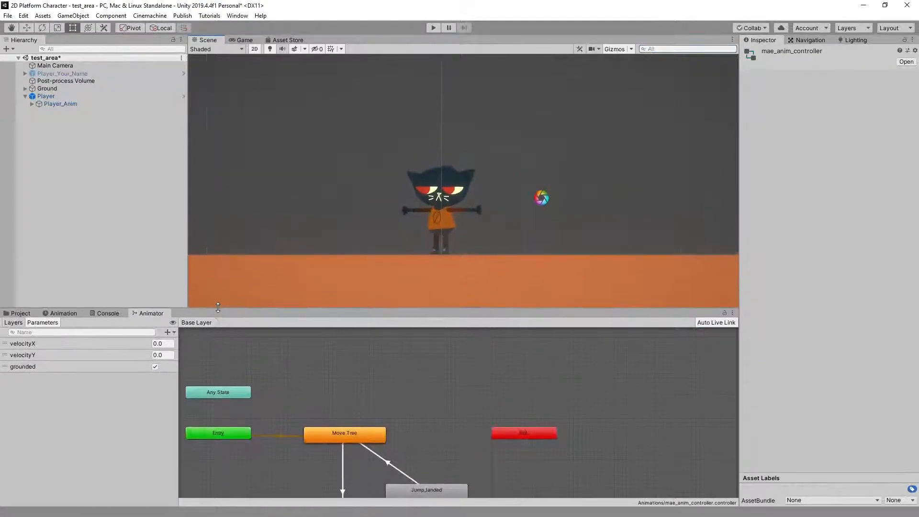
{"action": "scroll", "coordinate": [338, 392], "scroll_direction": "down", "scroll_amount": 3}
{"action": "middle_click_drag", "start_coordinate": [338, 414], "coordinate": [355, 357]}
{"action": "scroll", "coordinate": [356, 360], "scroll_direction": "up", "scroll_amount": 3}
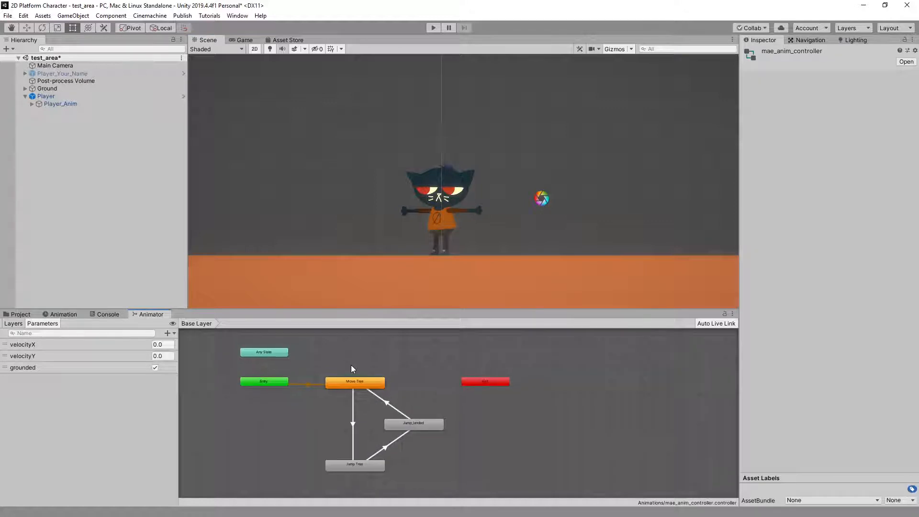
{"action": "left_click", "coordinate": [438, 27]}
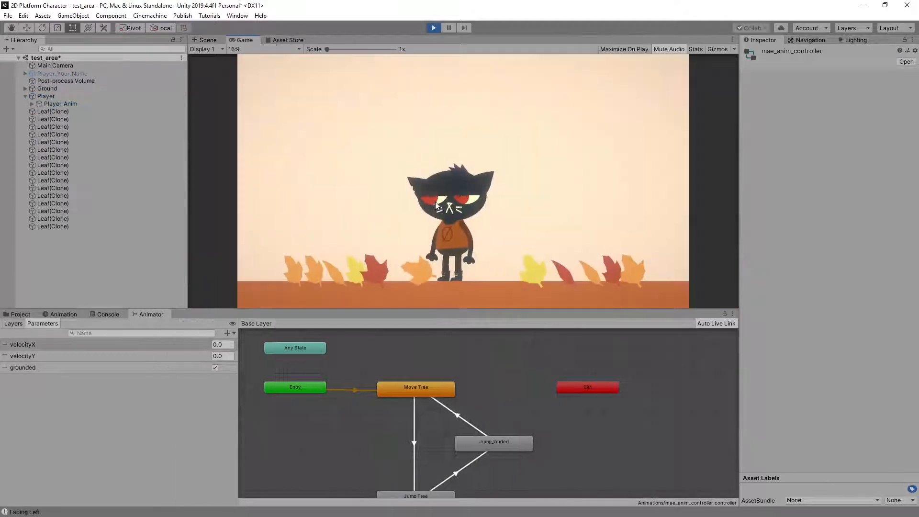
Step: Stop Play mode and assign mae_anim_controller as the Animator controller of Player_Anim
{"action": "left_click", "coordinate": [435, 27]}
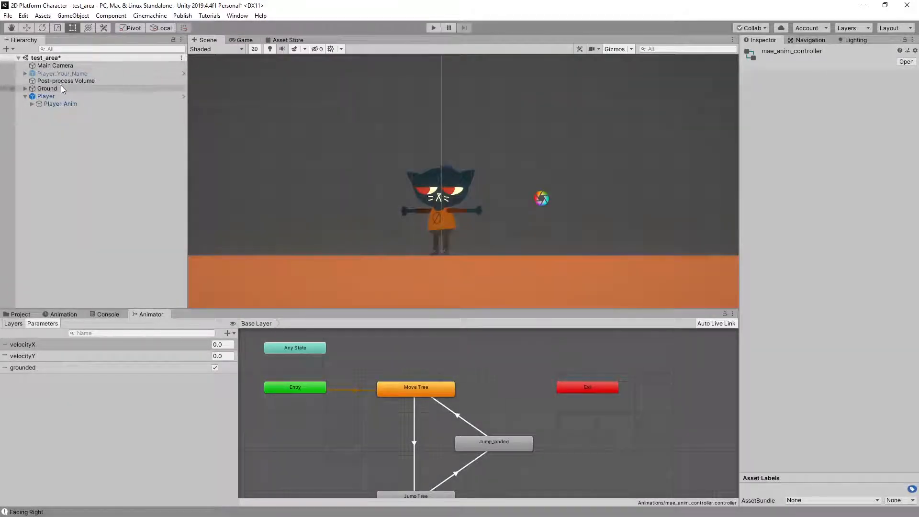
{"action": "left_click", "coordinate": [57, 103]}
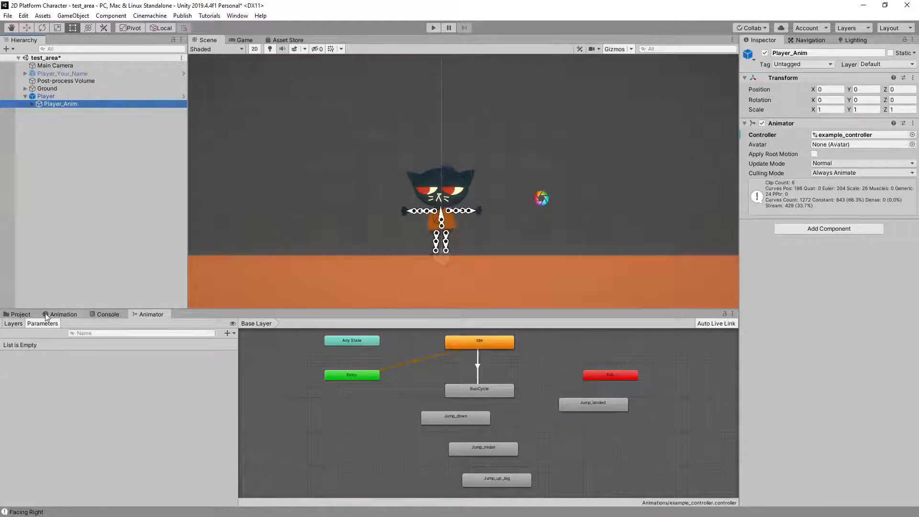
{"action": "left_click", "coordinate": [20, 314]}
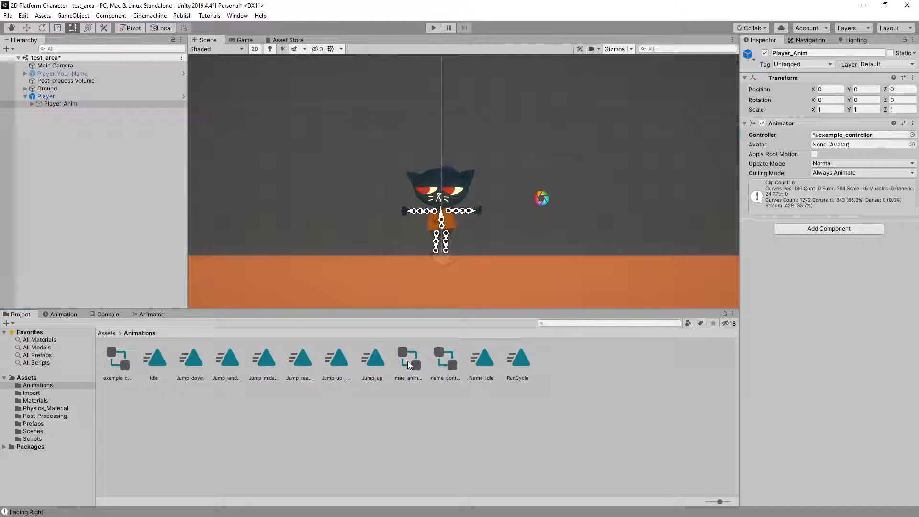
{"action": "left_click_drag", "start_coordinate": [408, 359], "coordinate": [857, 135]}
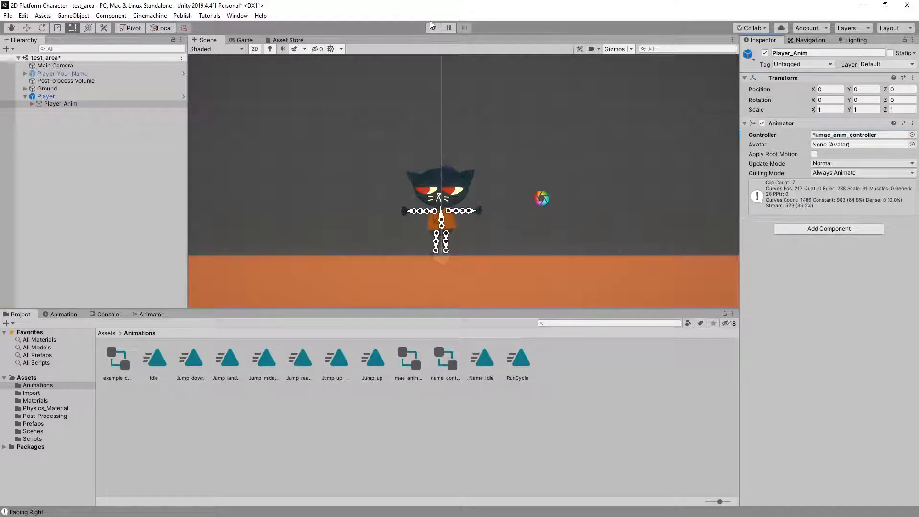
Step: Play the scene with the Animator graph shown, and run the character left and right to watch the velocityX parameter
{"action": "left_click", "coordinate": [149, 314]}
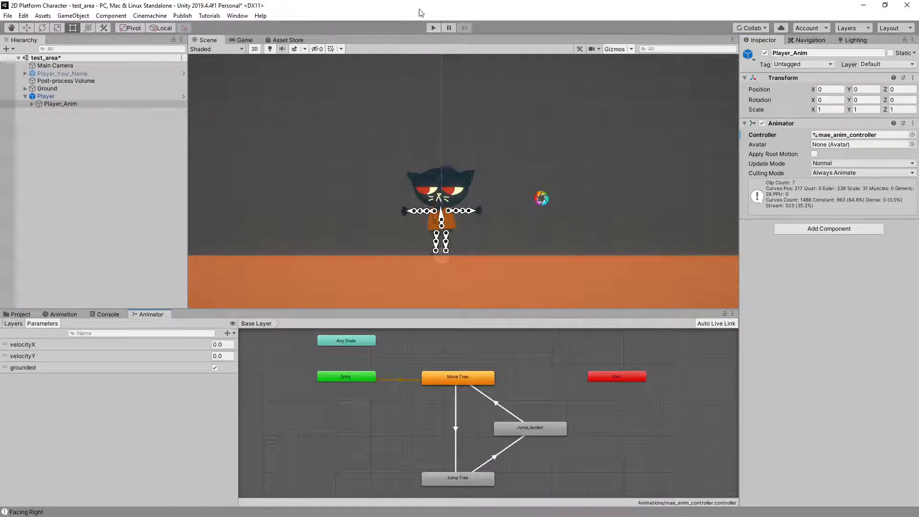
{"action": "left_click", "coordinate": [434, 28]}
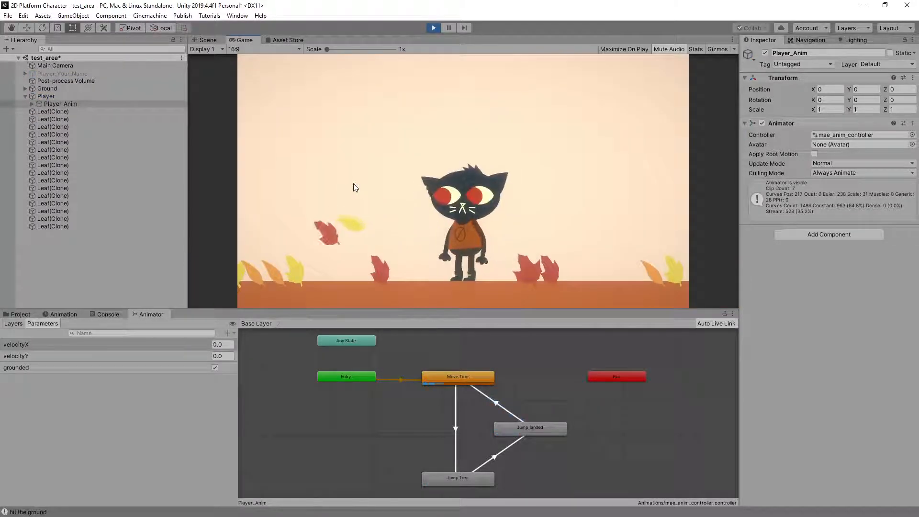
{"action": "key", "text": "Left"}
{"action": "key", "text": "Right"}
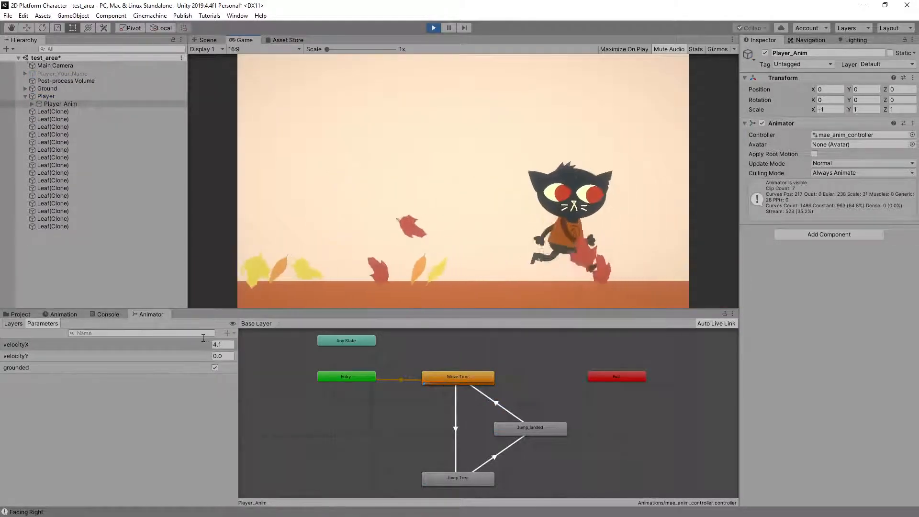
{"action": "key", "text": "Left"}
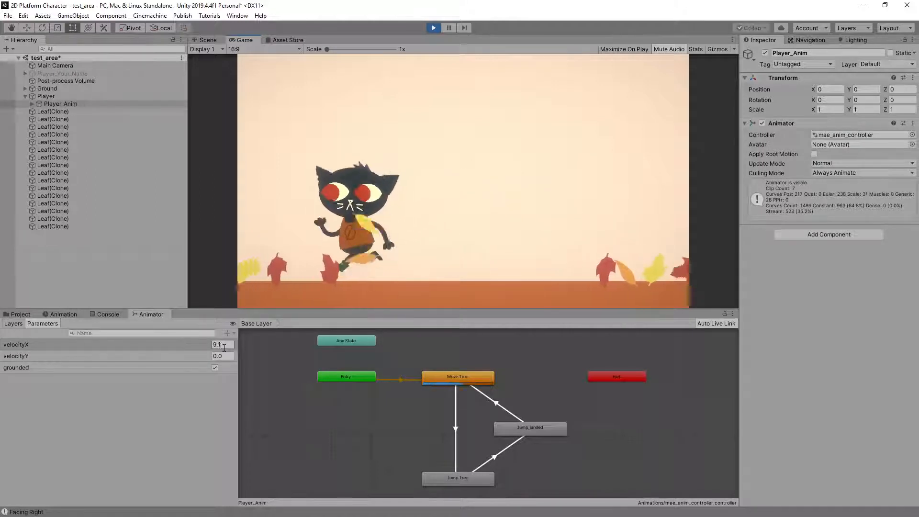
{"action": "key", "text": "Left"}
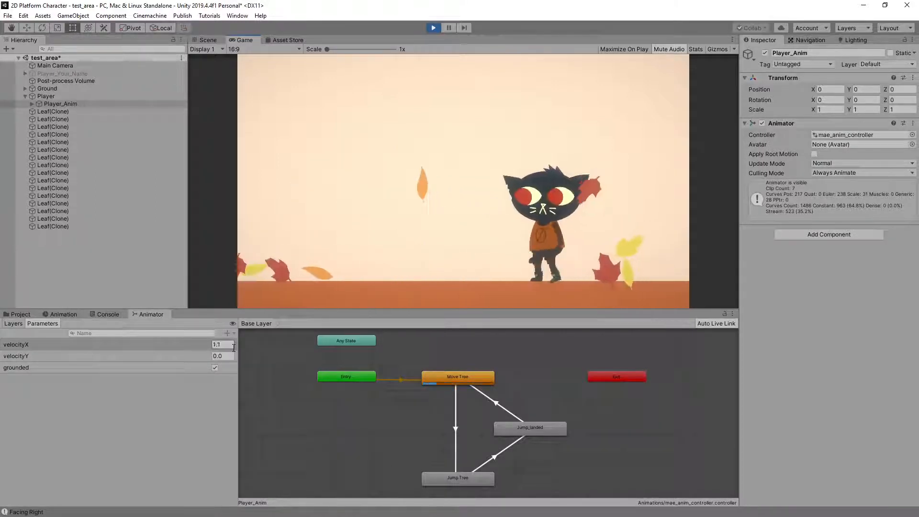
{"action": "key", "text": "Right"}
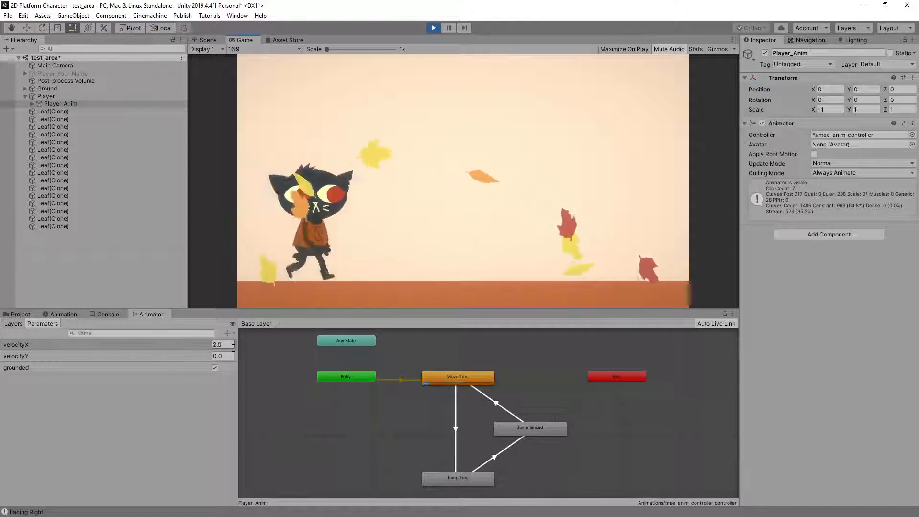
{"action": "key", "text": "Left"}
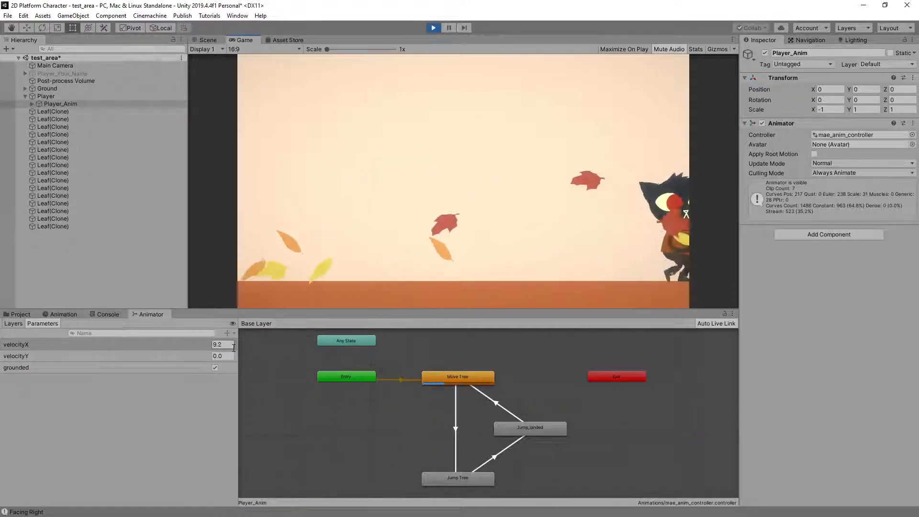
{"action": "key", "text": "Right"}
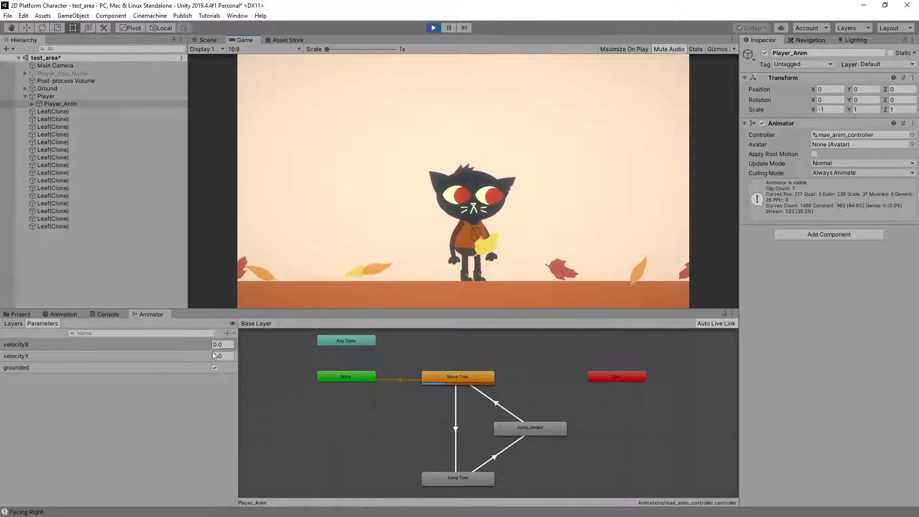
{"action": "key", "text": "Right"}
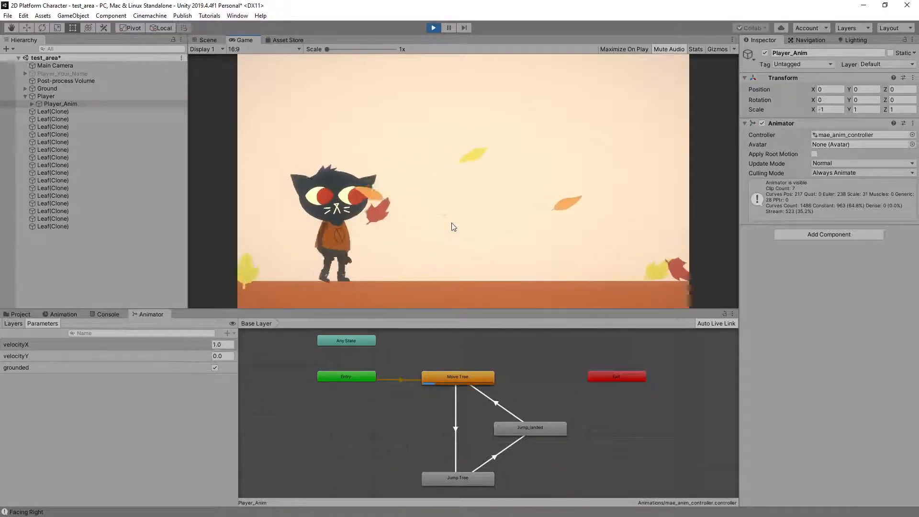
Step: Make the character jump repeatedly to watch the velocityY and grounded parameters and the switch from Move Tree to Jump Tree
{"action": "key", "text": "space"}
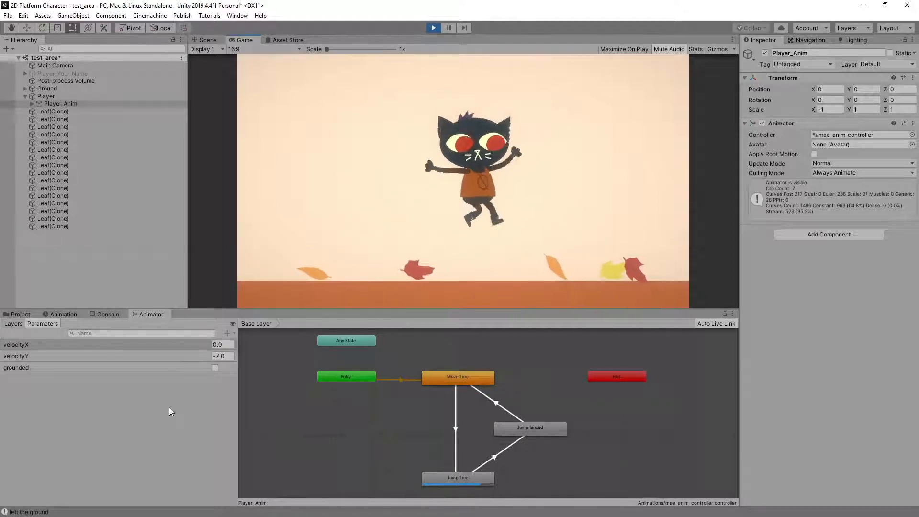
{"action": "key", "text": "space"}
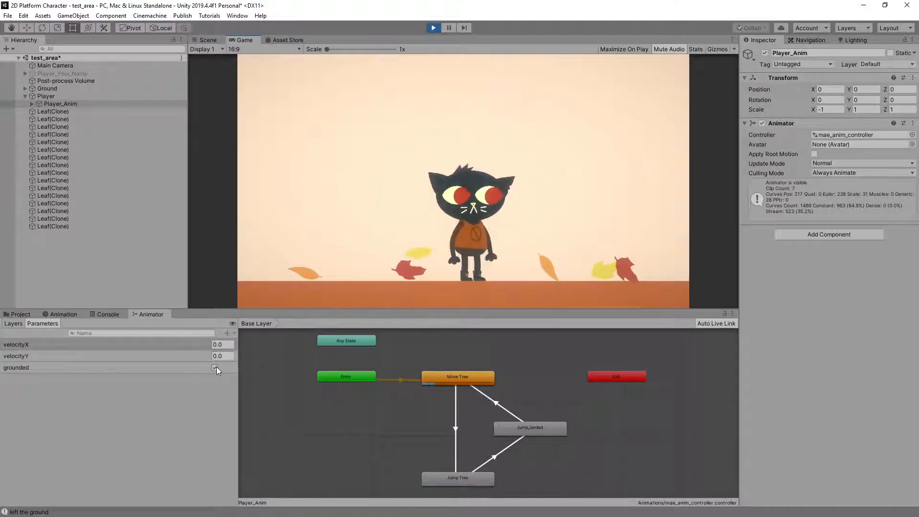
{"action": "key", "text": "space"}
{"action": "key", "text": "space"}
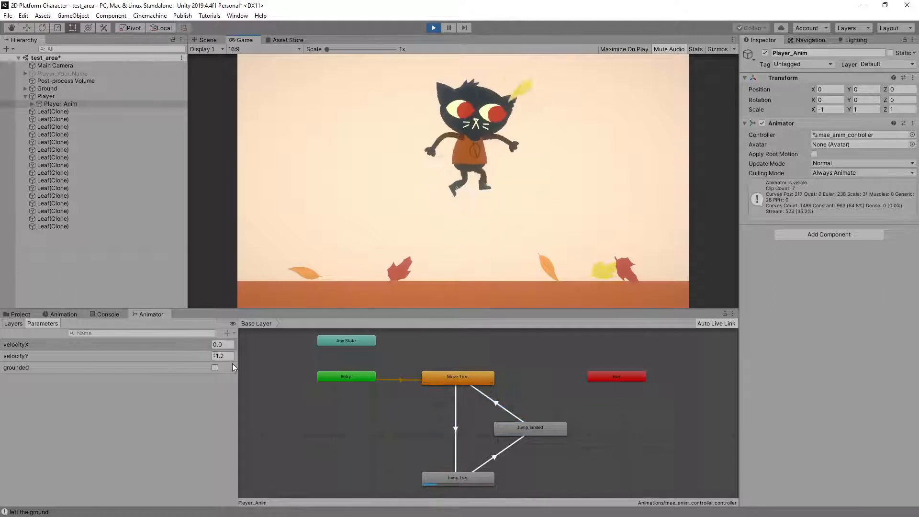
{"action": "key", "text": "space"}
{"action": "key", "text": "space"}
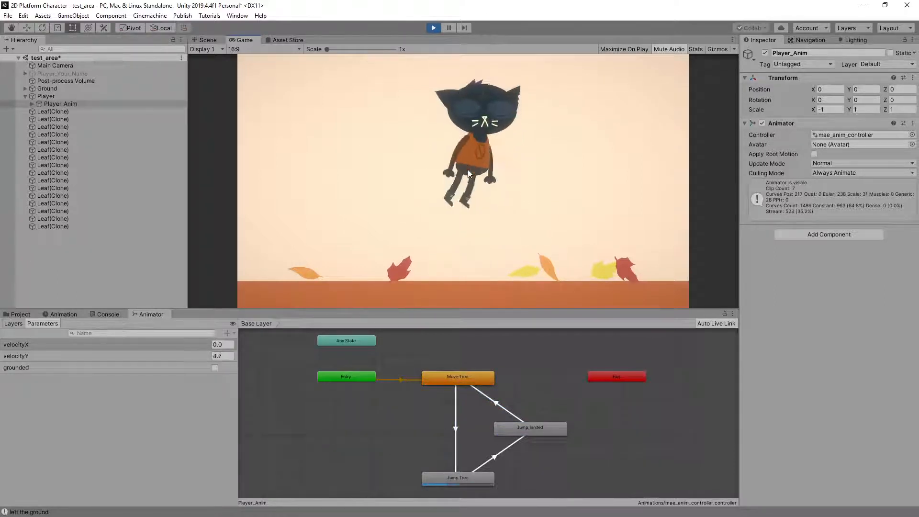
{"action": "key", "text": "space"}
{"action": "key", "text": "space"}
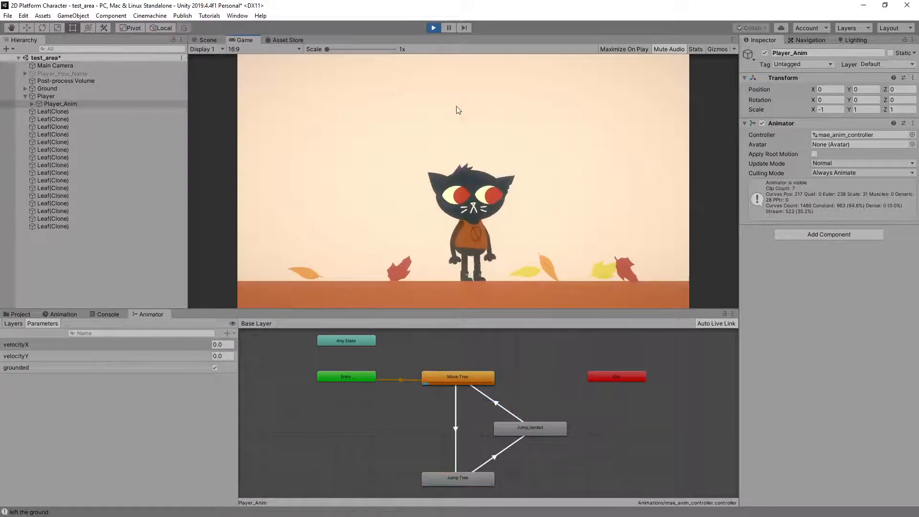
{"action": "key", "text": "space"}
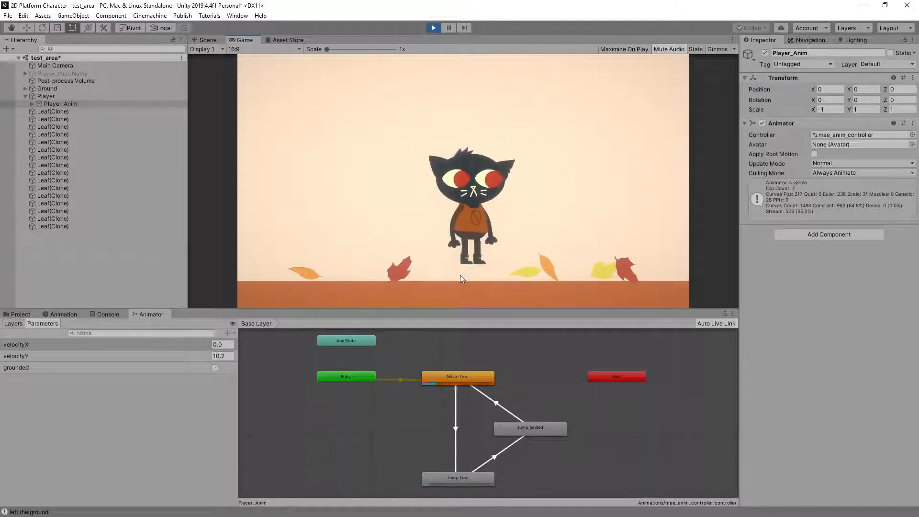
{"action": "key", "text": "space"}
{"action": "key", "text": "space"}
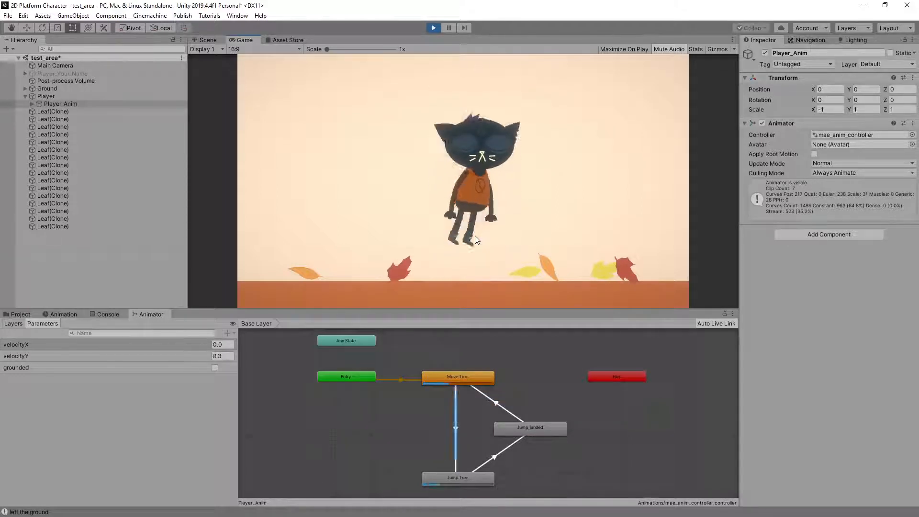
{"action": "key", "text": "space"}
{"action": "key", "text": "space"}
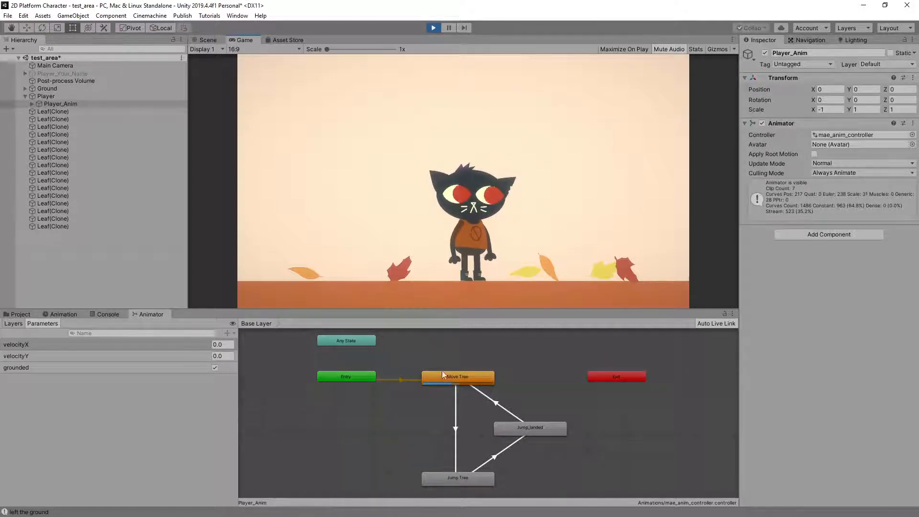
Step: Run and jump the character in both directions to follow the active state through Move Tree, Jump Tree and Jump_landed
{"action": "key", "text": "a"}
{"action": "key", "text": "d"}
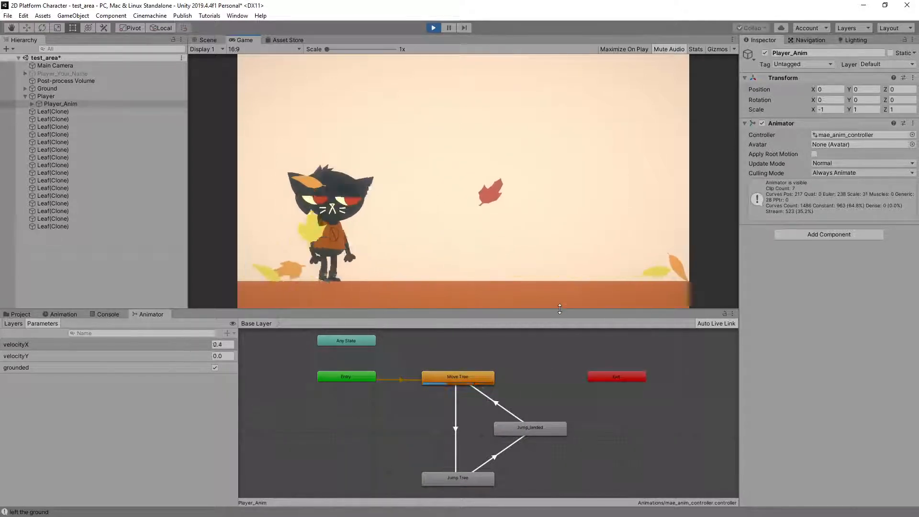
{"action": "key", "text": "a"}
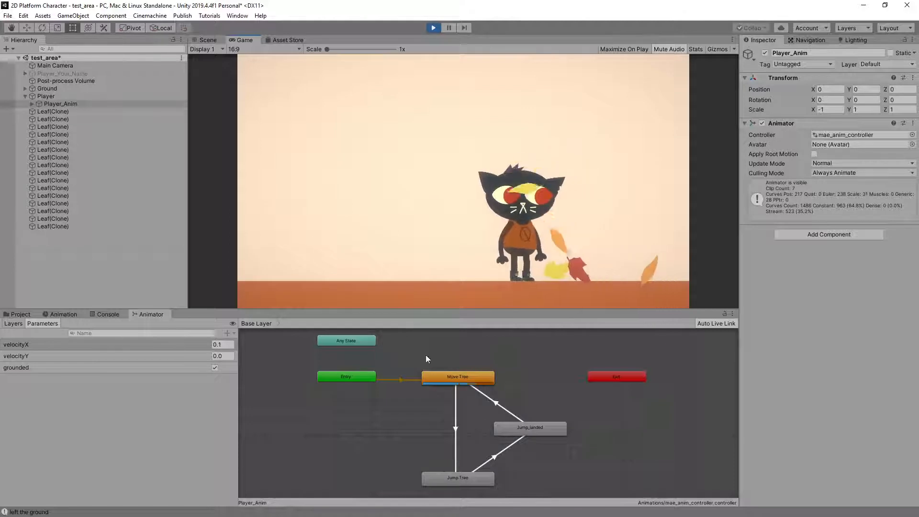
{"action": "key", "text": "space"}
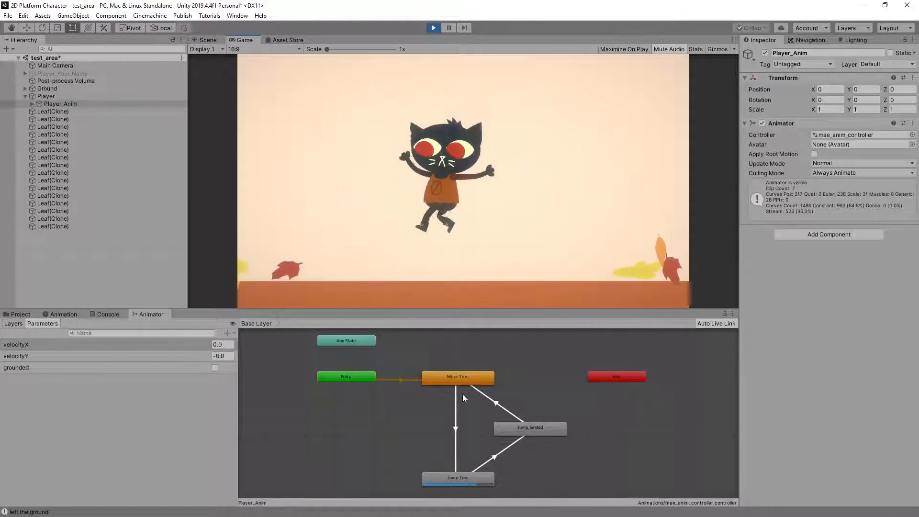
{"action": "key", "text": "space"}
{"action": "key", "text": "d"}
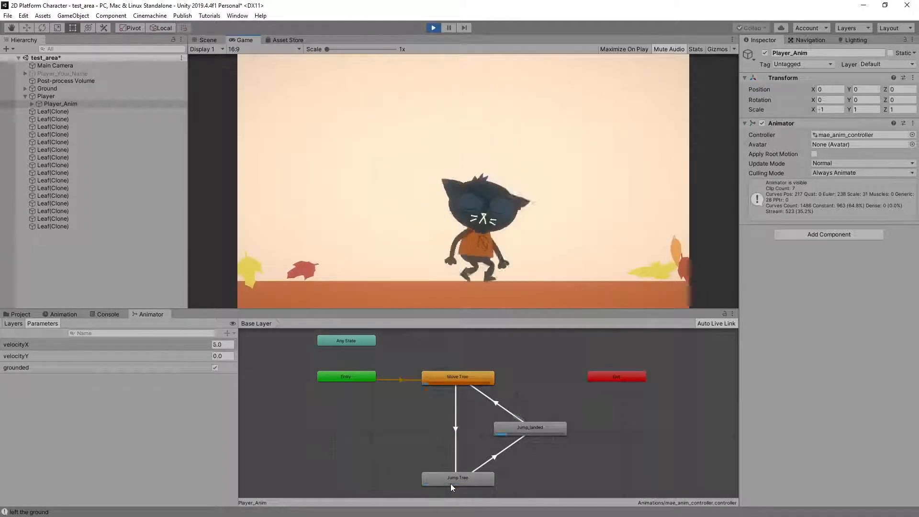
{"action": "key", "text": "space"}
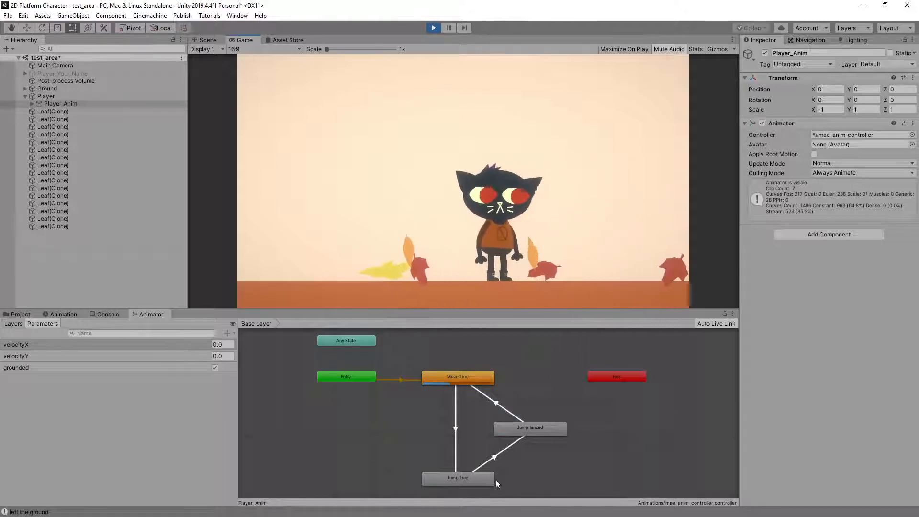
{"action": "key", "text": "a"}
{"action": "key", "text": "space"}
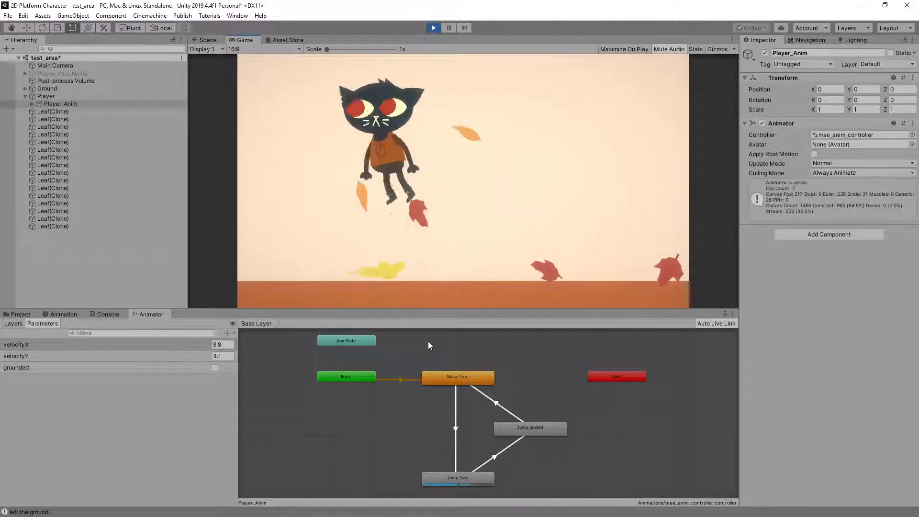
{"action": "key", "text": "d"}
{"action": "key", "text": "a"}
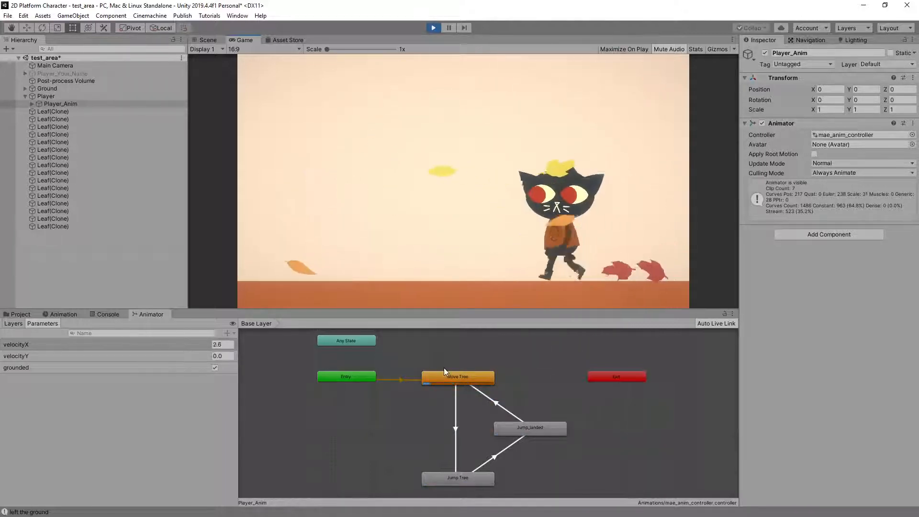
Step: Open the Move Tree blend tree and run the character both ways to watch velocityX blend Idle and RunCycle
{"action": "double_click", "coordinate": [446, 376]}
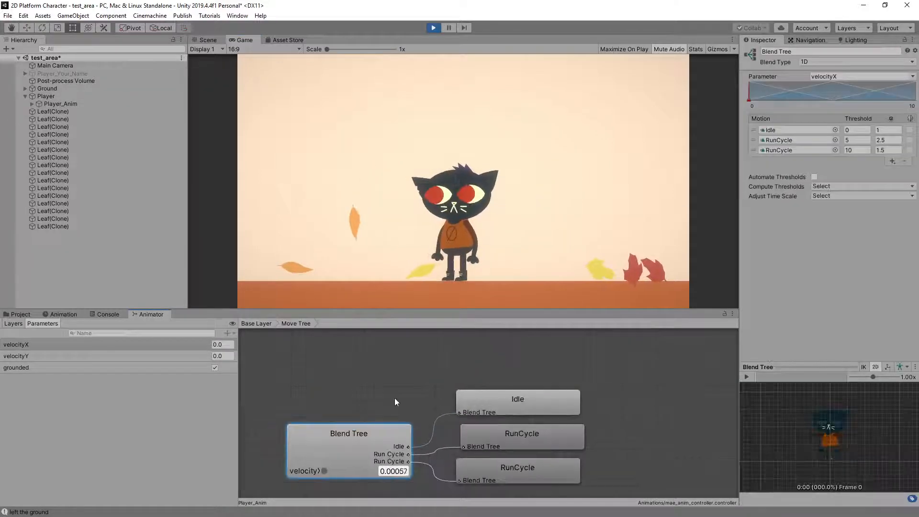
{"action": "left_click", "coordinate": [518, 191]}
{"action": "key", "text": "a"}
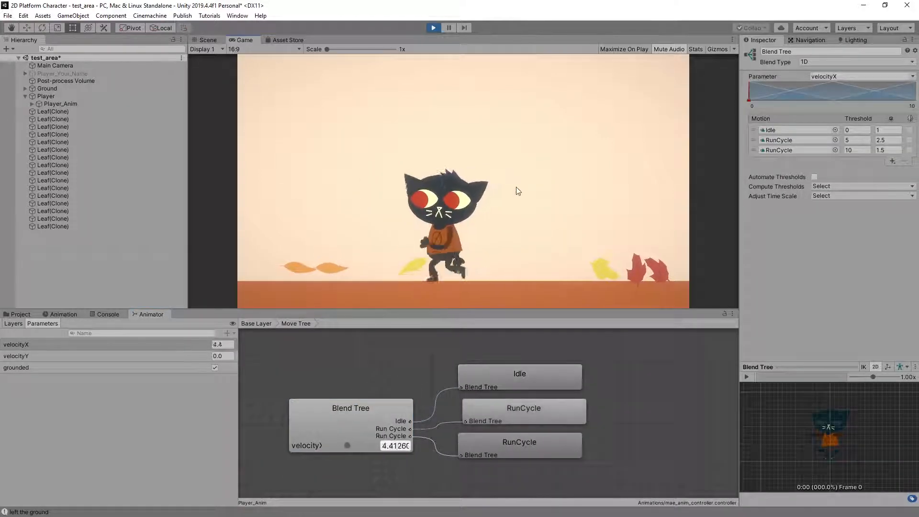
{"action": "key", "text": "d"}
{"action": "key", "text": "a"}
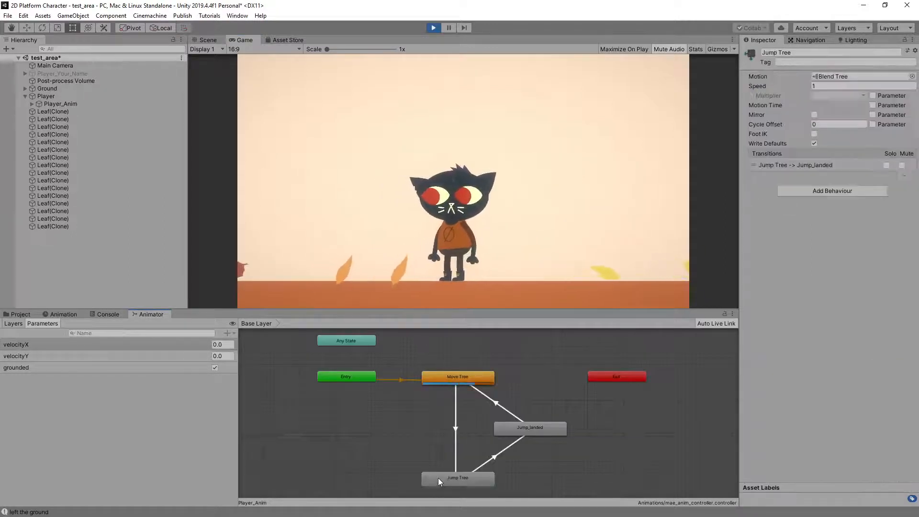
Step: Open the Jump Tree blend tree and make the character jump to watch velocityY blend Jump_down, Jump_midair and Jump_up_big
{"action": "double_click", "coordinate": [439, 478]}
{"action": "left_click", "coordinate": [500, 199]}
{"action": "key", "text": "space"}
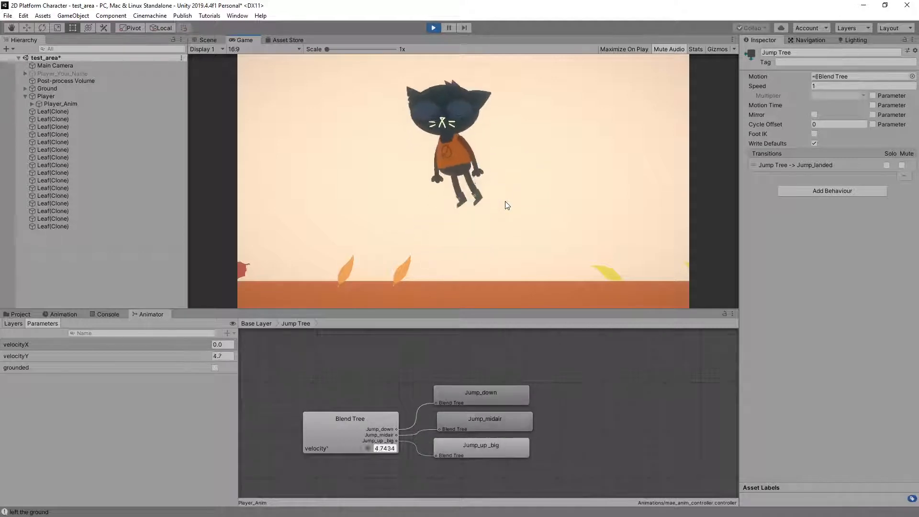
{"action": "key", "text": "space"}
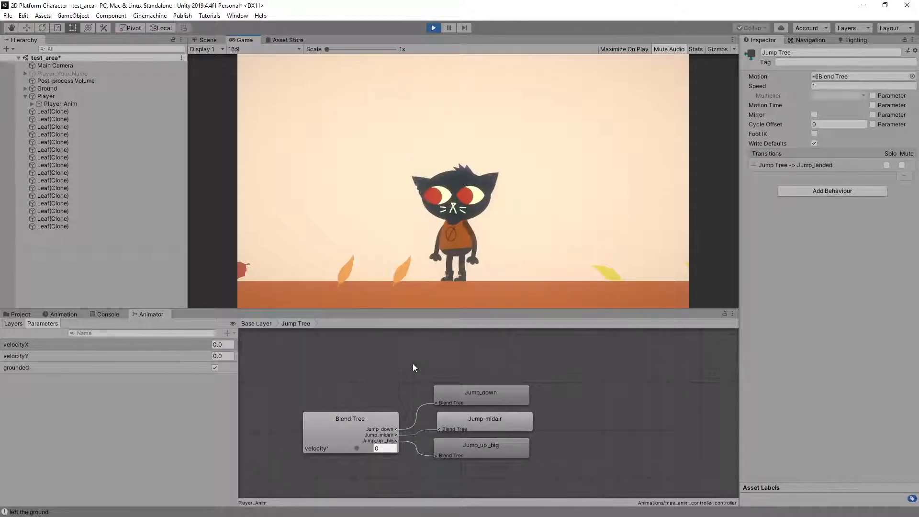
Step: Return to the Base Layer graph, and stop Play mode with Player_Anim selected in the scene
{"action": "double_click", "coordinate": [412, 363]}
{"action": "left_click", "coordinate": [434, 27]}
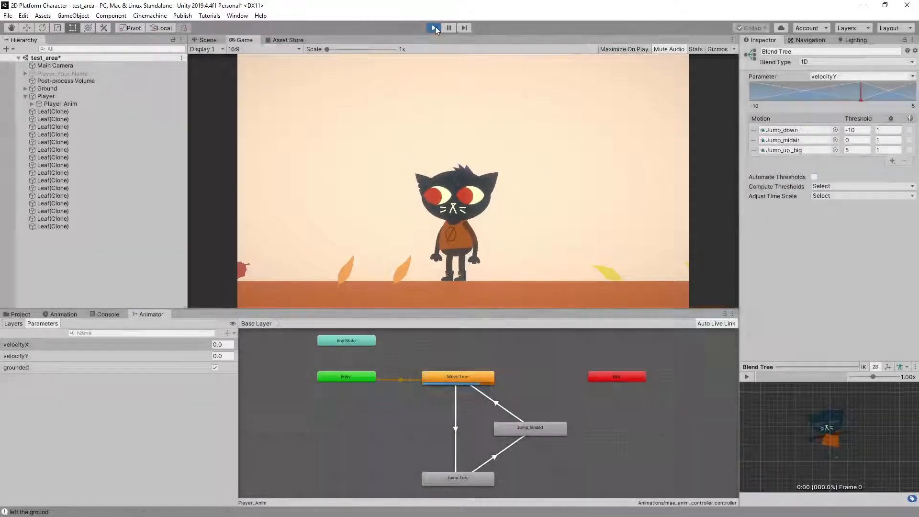
{"action": "left_click", "coordinate": [58, 104]}
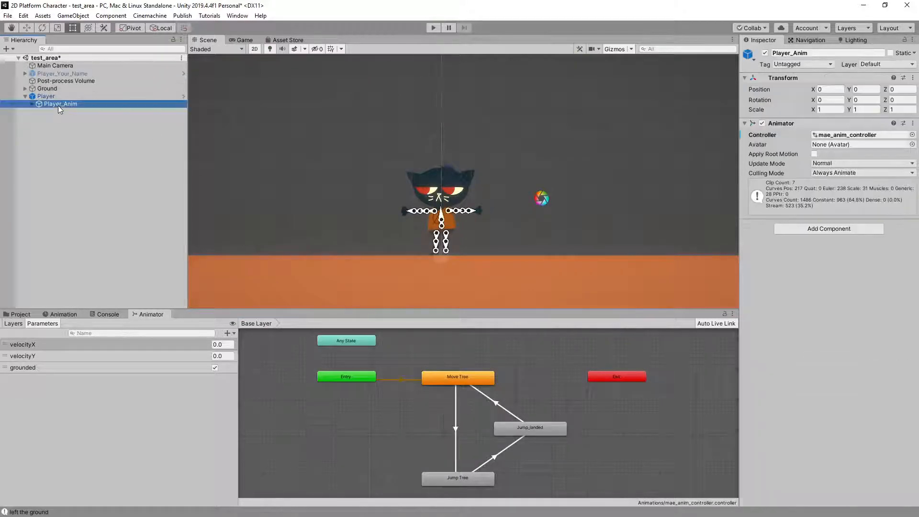
Step: Assign example_controller from the Animations folder to Player_Anim's Animator, and dock the Animator window beside the Scene and Game views
{"action": "left_click", "coordinate": [20, 314]}
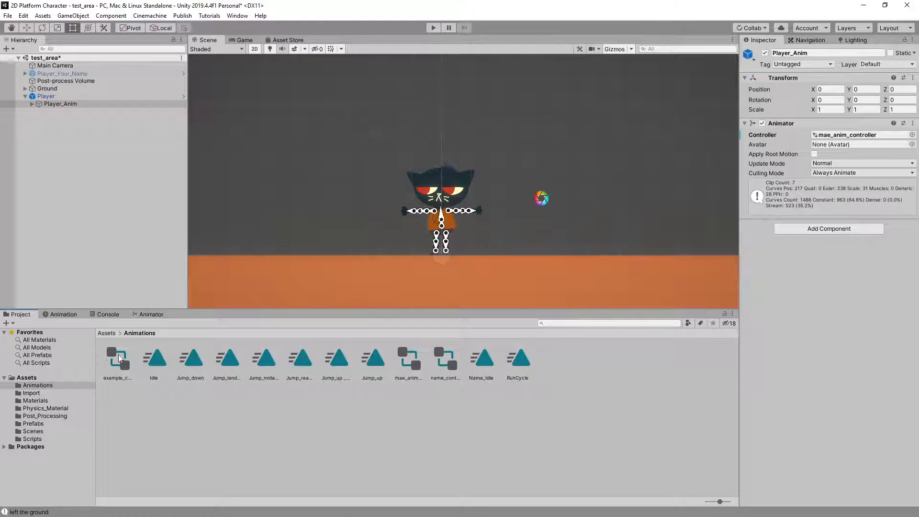
{"action": "left_click_drag", "start_coordinate": [115, 363], "coordinate": [849, 138]}
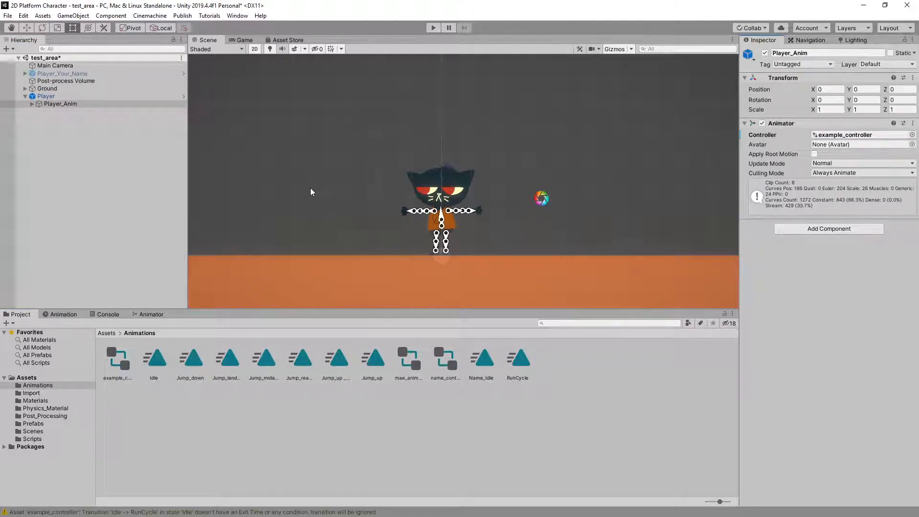
{"action": "left_click_drag", "start_coordinate": [151, 314], "coordinate": [285, 39]}
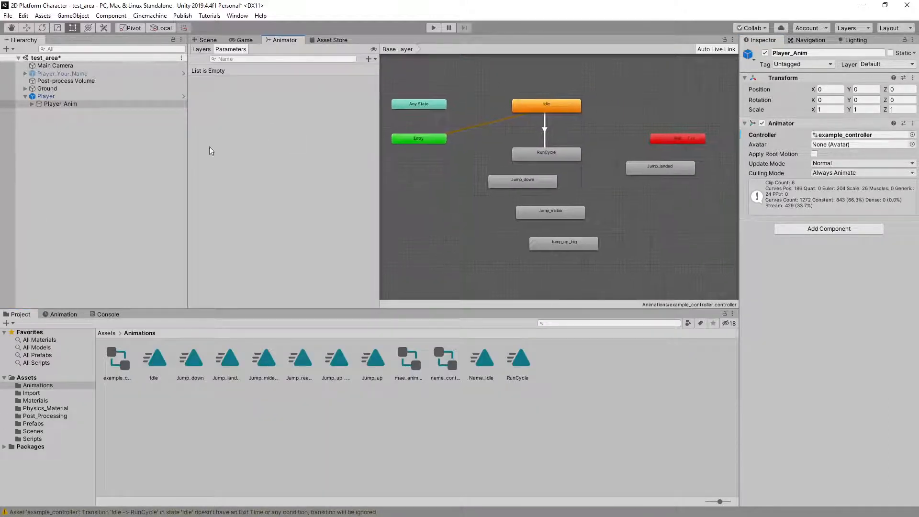
Step: Compare the parameters of mae_anim_controller with those of example_controller, and check which controller Player_Anim uses
{"action": "left_click", "coordinate": [408, 361]}
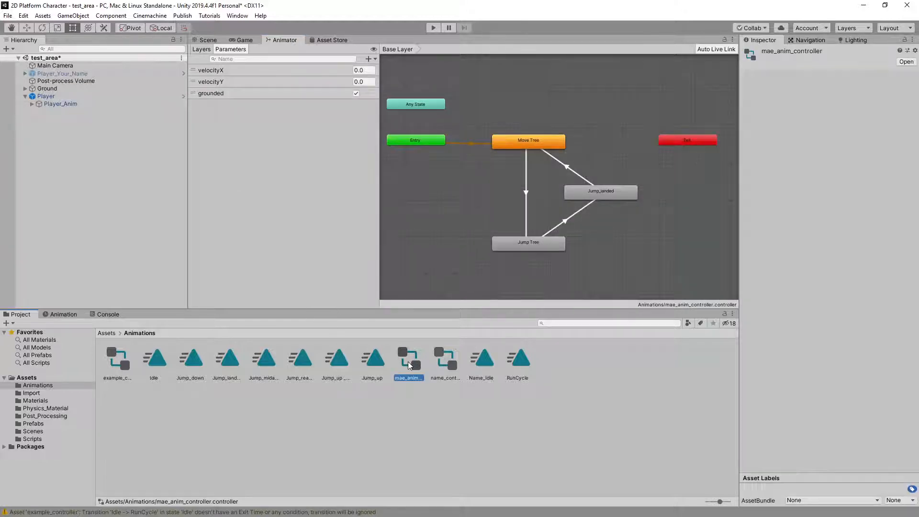
{"action": "left_click_drag", "start_coordinate": [427, 309], "coordinate": [431, 358]}
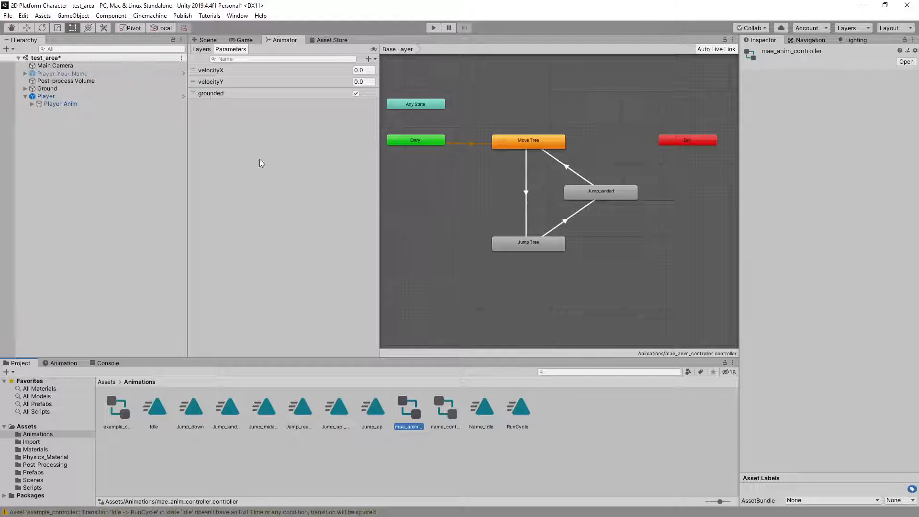
{"action": "left_click", "coordinate": [118, 408]}
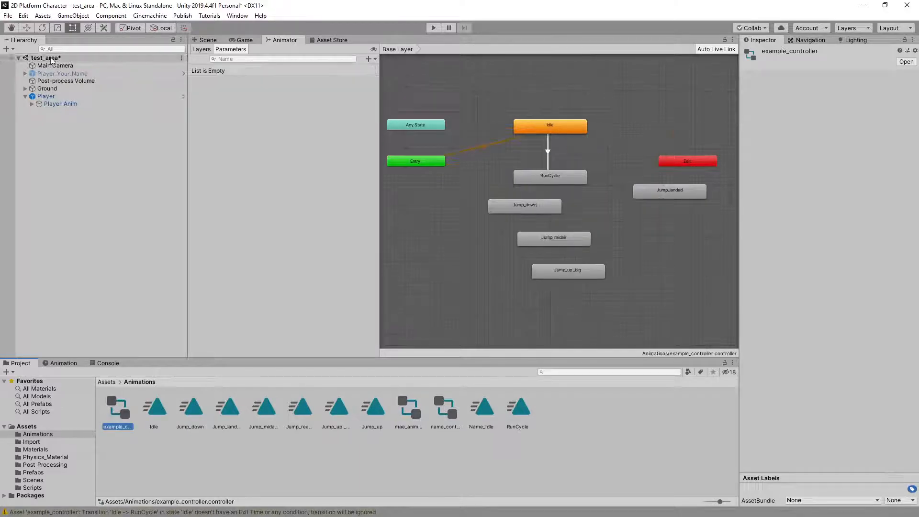
{"action": "left_click", "coordinate": [60, 104]}
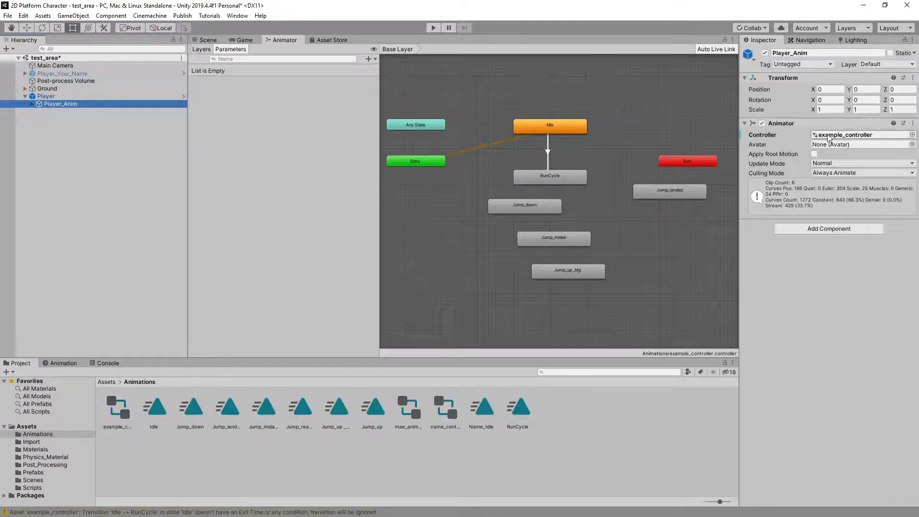
Step: Add a Float parameter named velocityX to example_controller
{"action": "left_click", "coordinate": [272, 110]}
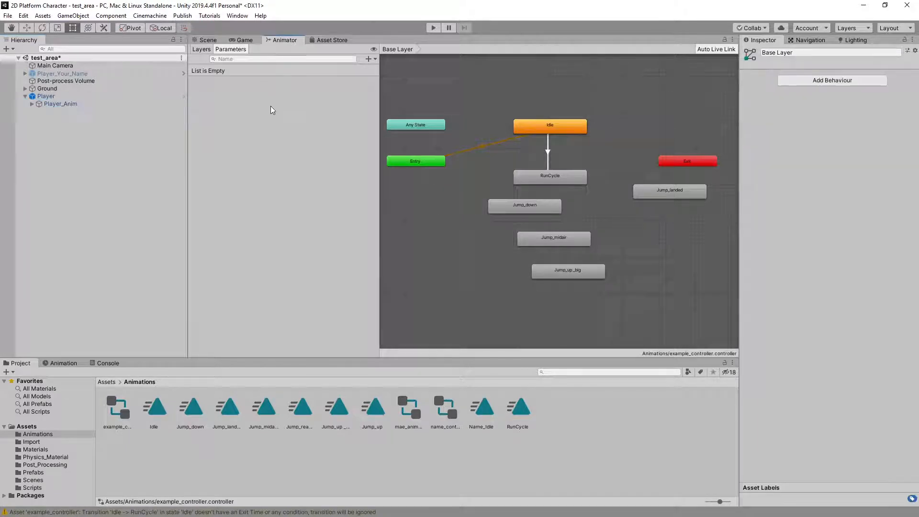
{"action": "left_click", "coordinate": [371, 59]}
{"action": "left_click", "coordinate": [374, 71]}
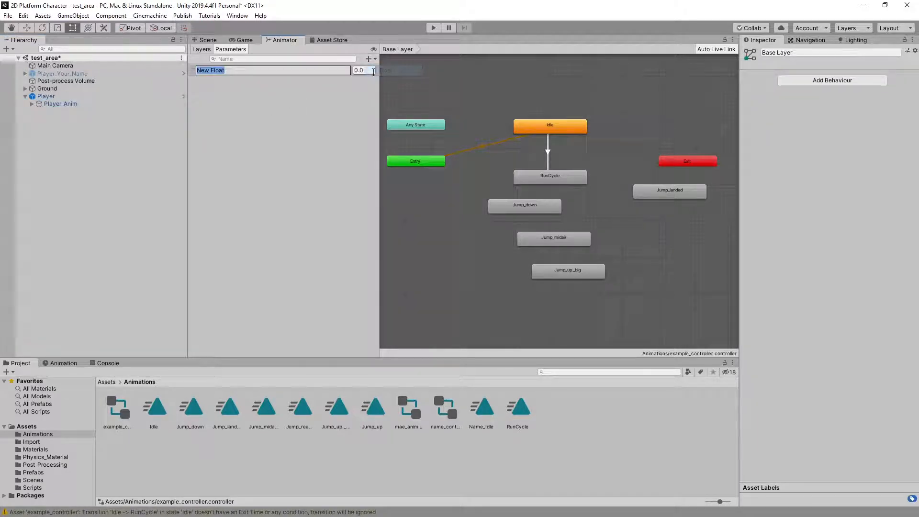
{"action": "type", "text": "velo"}
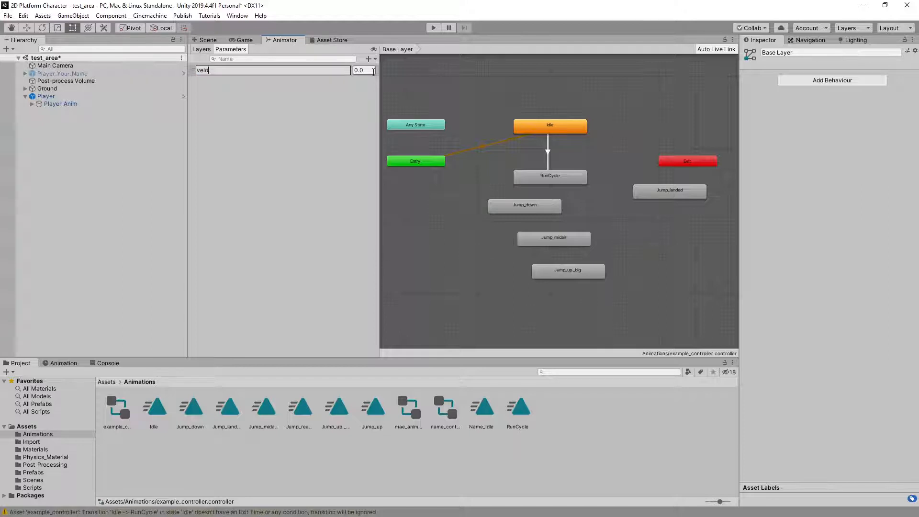
{"action": "type", "text": "cityX"}
{"action": "key", "text": "Return"}
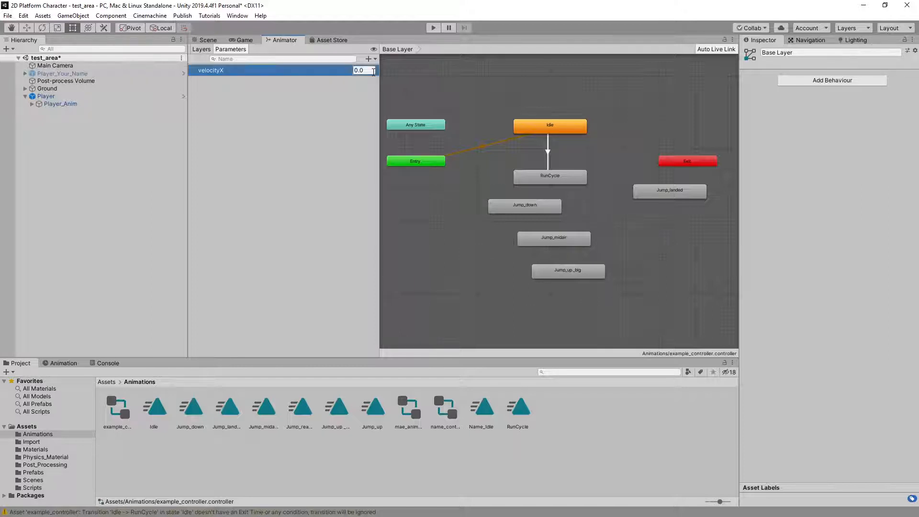
Step: Add a second Float parameter named velocityY to example_controller
{"action": "left_click", "coordinate": [369, 59]}
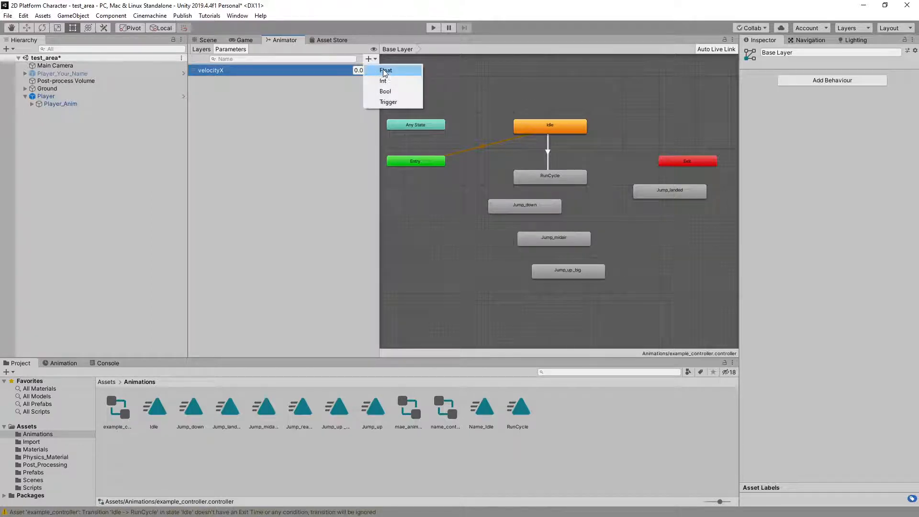
{"action": "left_click", "coordinate": [385, 71]}
{"action": "type", "text": "velo"}
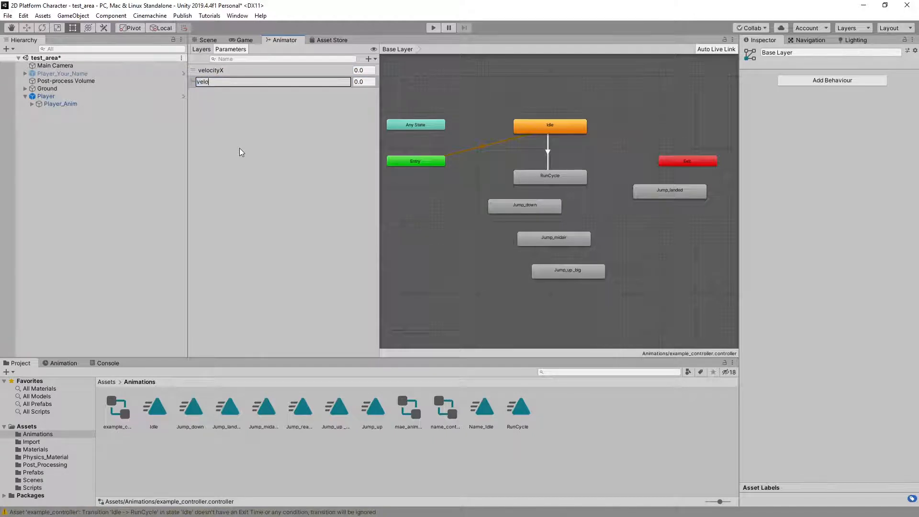
{"action": "type", "text": "cityY"}
{"action": "key", "text": "Return"}
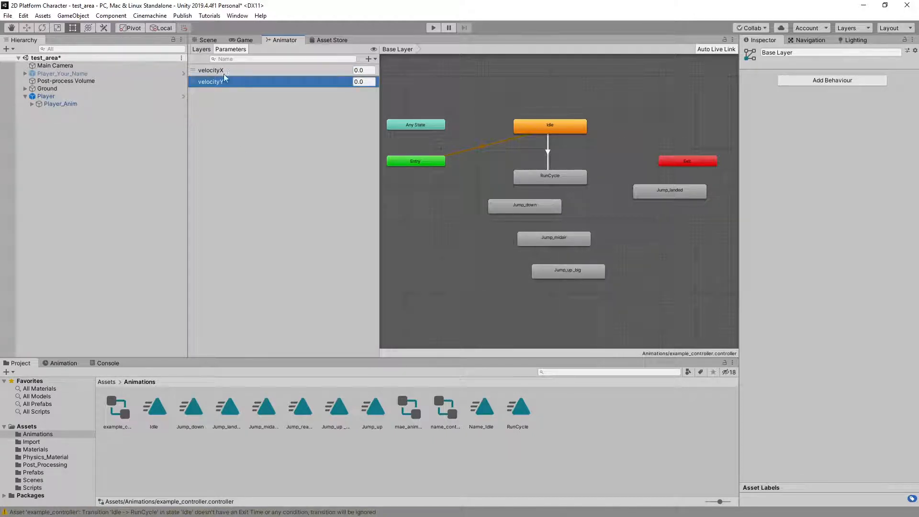
Step: Add a Bool parameter named grounded below the two velocity parameters
{"action": "left_click", "coordinate": [369, 58]}
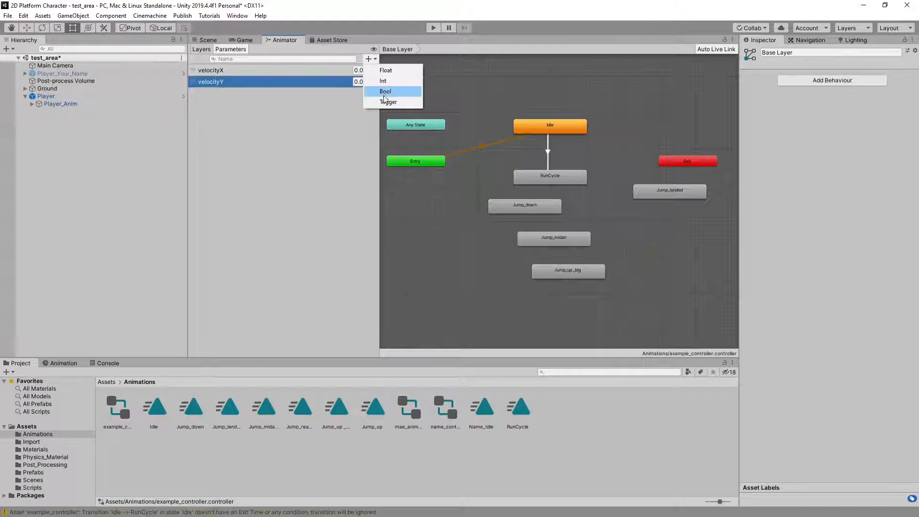
{"action": "left_click", "coordinate": [385, 92]}
{"action": "type", "text": "gr"}
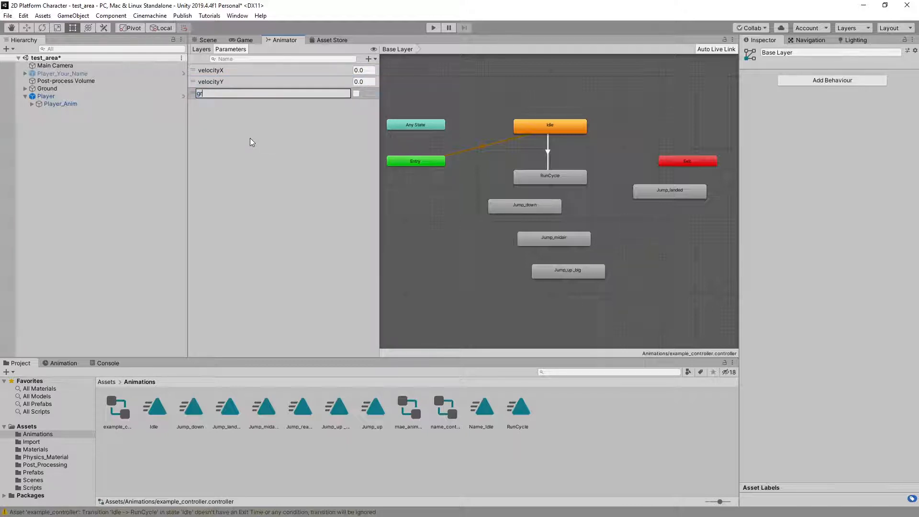
{"action": "type", "text": "ounded"}
{"action": "key", "text": "Return"}
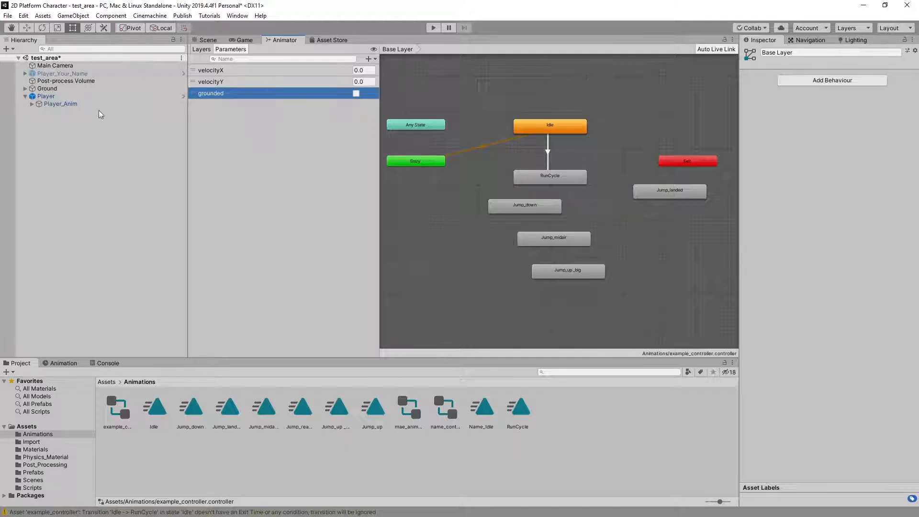
Step: Inspect the Player object's script and physics components, and return to the Base Layer with a slightly taller graph area
{"action": "left_click", "coordinate": [50, 97]}
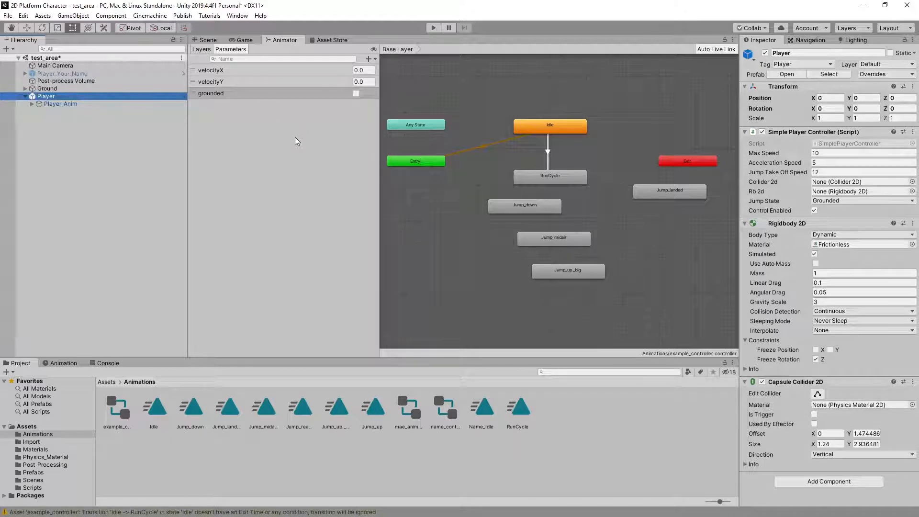
{"action": "left_click", "coordinate": [268, 134]}
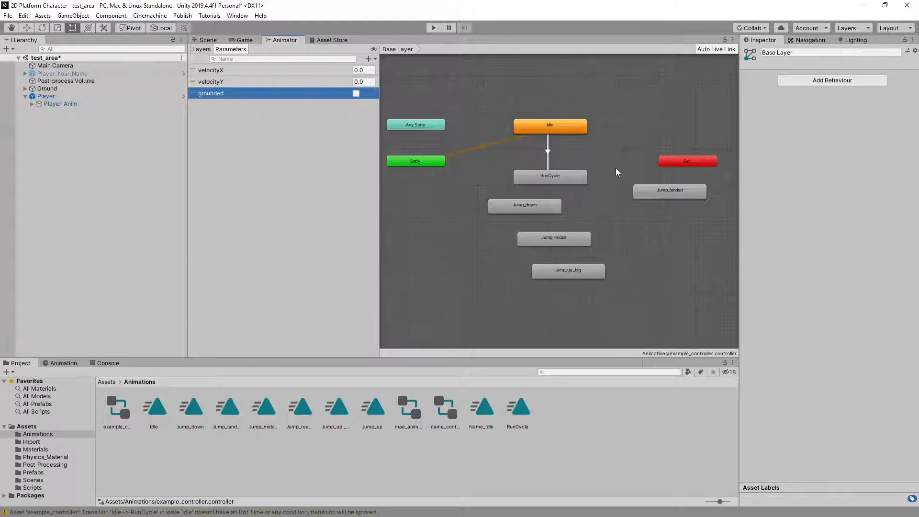
{"action": "mouse_move", "coordinate": [615, 168]}
{"action": "middle_mouse_down"}
{"action": "mouse_move", "coordinate": [604, 177]}
{"action": "mouse_move", "coordinate": [621, 176]}
{"action": "middle_mouse_up"}
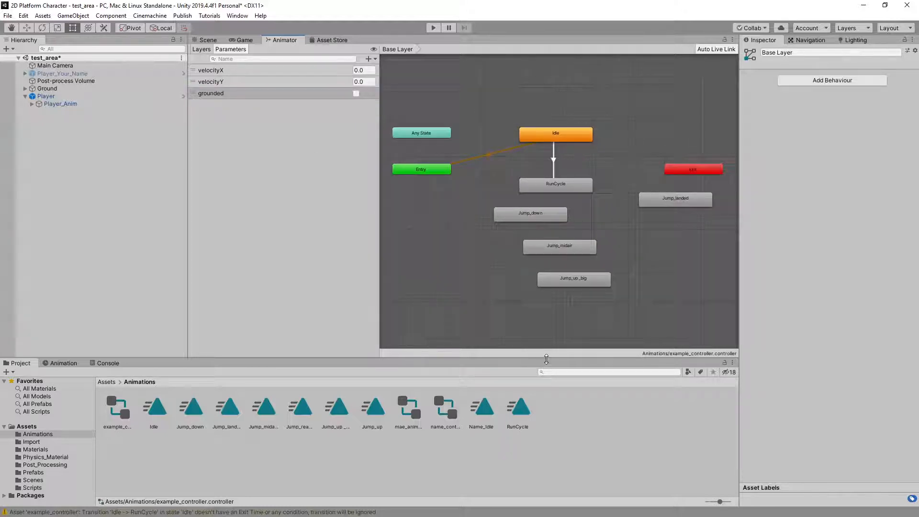
{"action": "left_click_drag", "start_coordinate": [546, 359], "coordinate": [546, 368]}
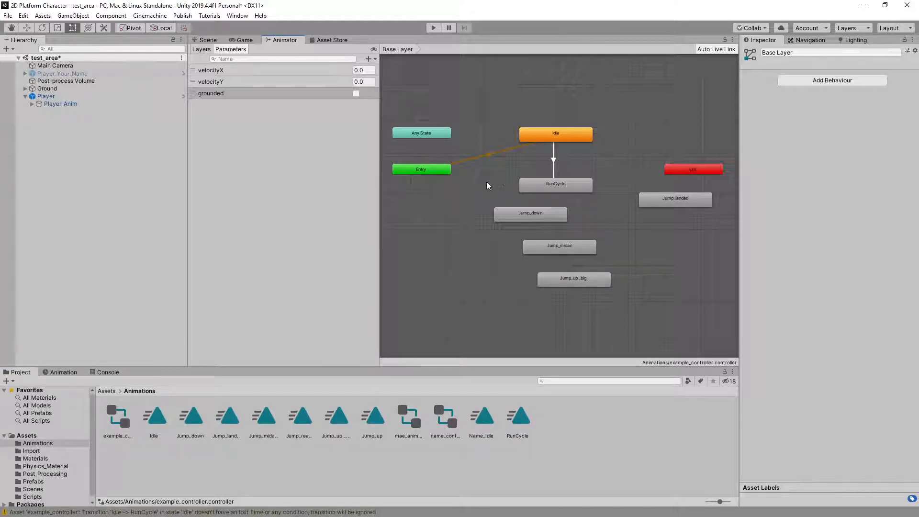
Step: Delete the RunCycle, Jump_down, Jump_midair, Jump_up_big and Jump_landed states from the Base Layer, keeping only Idle
{"action": "left_click_drag", "start_coordinate": [486, 182], "coordinate": [691, 312]}
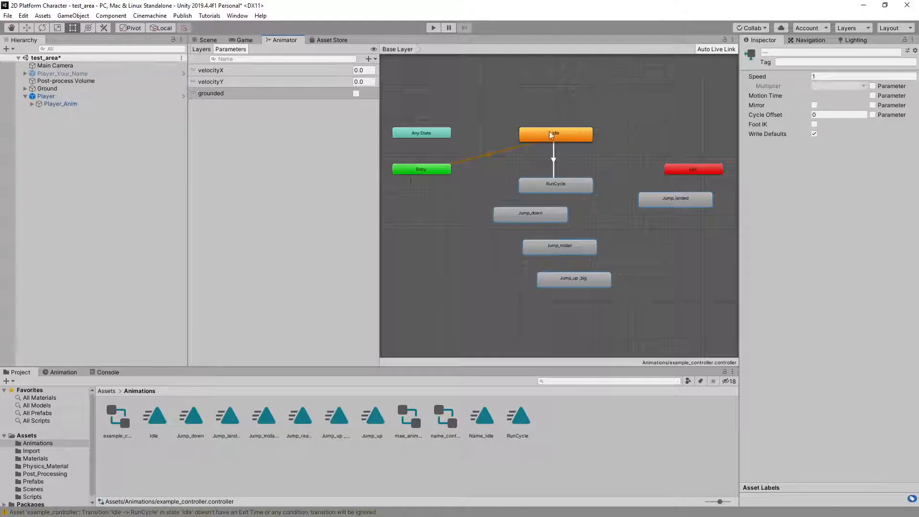
{"action": "left_click", "coordinate": [488, 183]}
{"action": "left_click_drag", "start_coordinate": [481, 182], "coordinate": [674, 313]}
{"action": "key", "text": "Delete"}
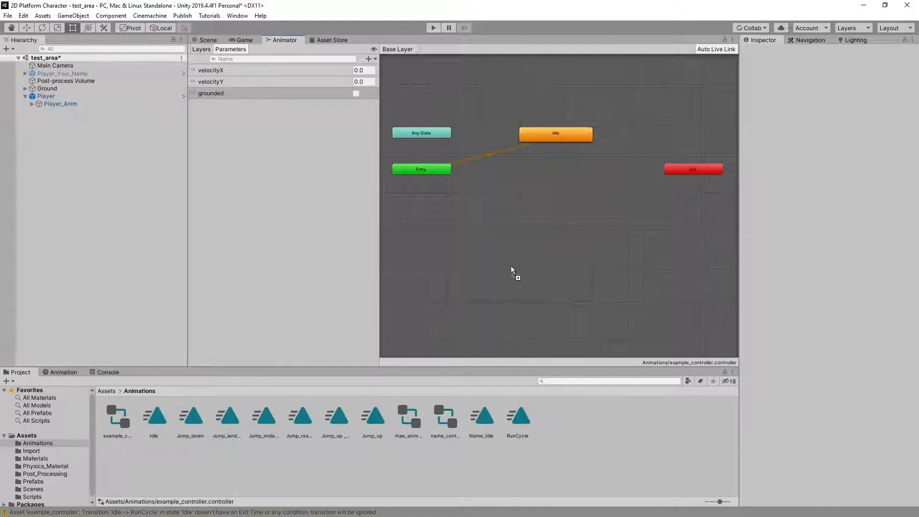
Step: Add the Idle clip to the graph as a second state, and delete that duplicate state
{"action": "left_click_drag", "start_coordinate": [511, 270], "coordinate": [548, 239]}
{"action": "left_click", "coordinate": [573, 246]}
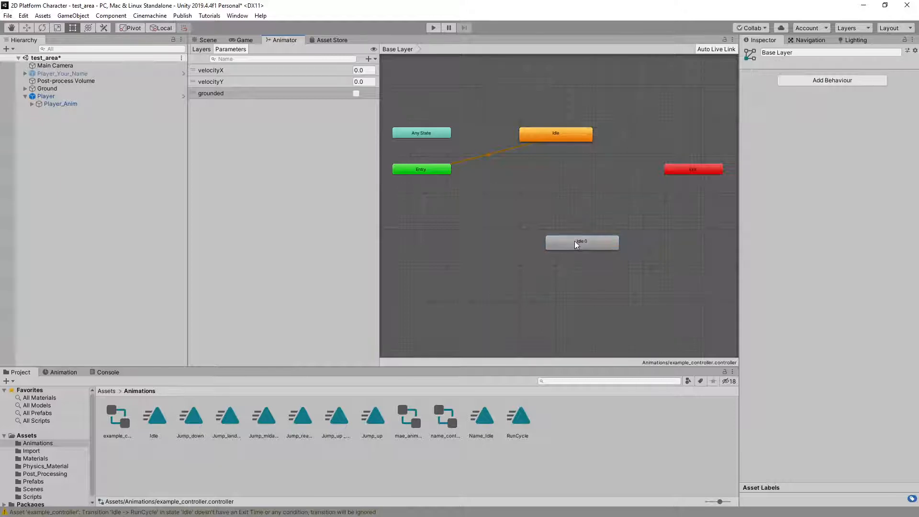
{"action": "key", "text": "Delete"}
Step: Inspect the Idle state's settings and view the animation clips available for its Motion without choosing another one
{"action": "left_click", "coordinate": [562, 132]}
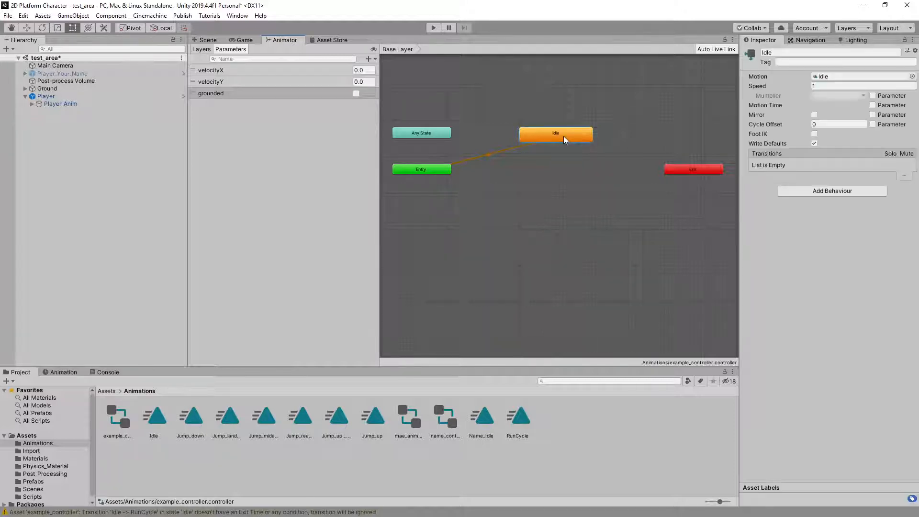
{"action": "left_click_drag", "start_coordinate": [572, 134], "coordinate": [570, 161]}
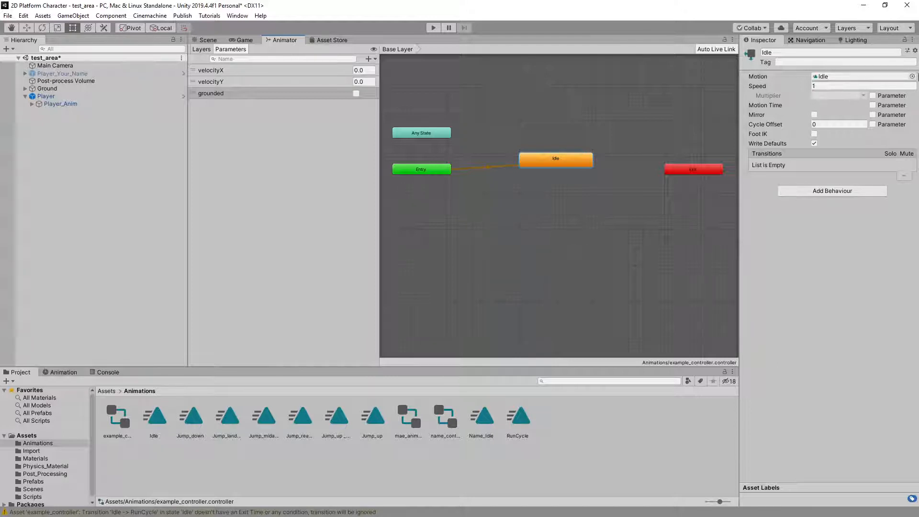
{"action": "left_click", "coordinate": [913, 76]}
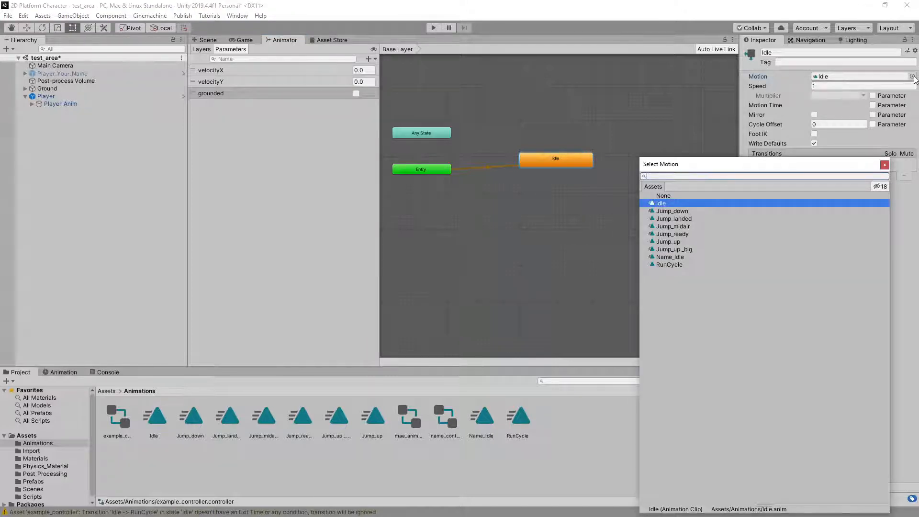
{"action": "left_click", "coordinate": [885, 164]}
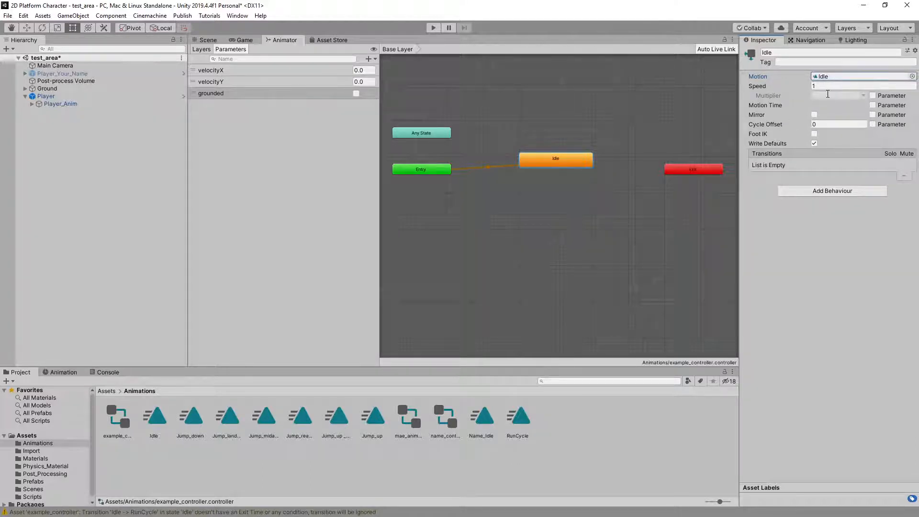
{"action": "left_click", "coordinate": [580, 219]}
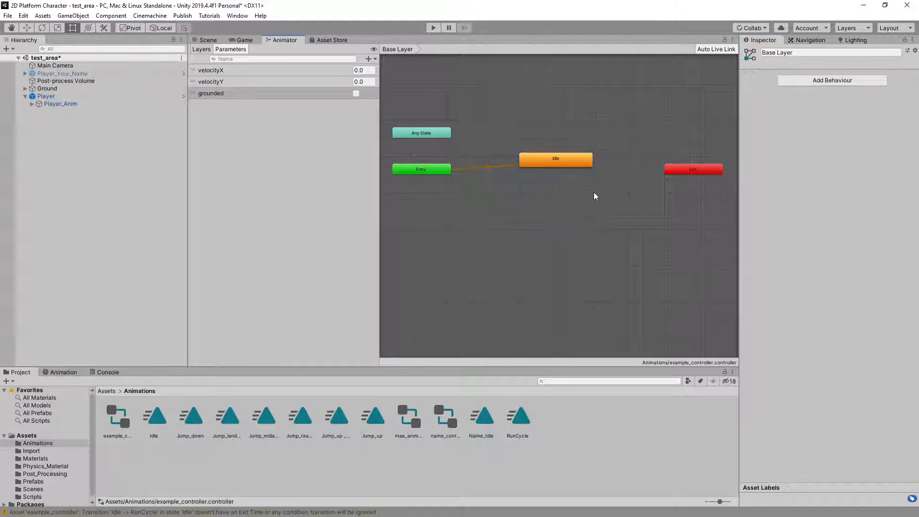
Step: Delete the Idle state and create a new blend tree state in its place on the Base Layer
{"action": "left_click", "coordinate": [573, 159]}
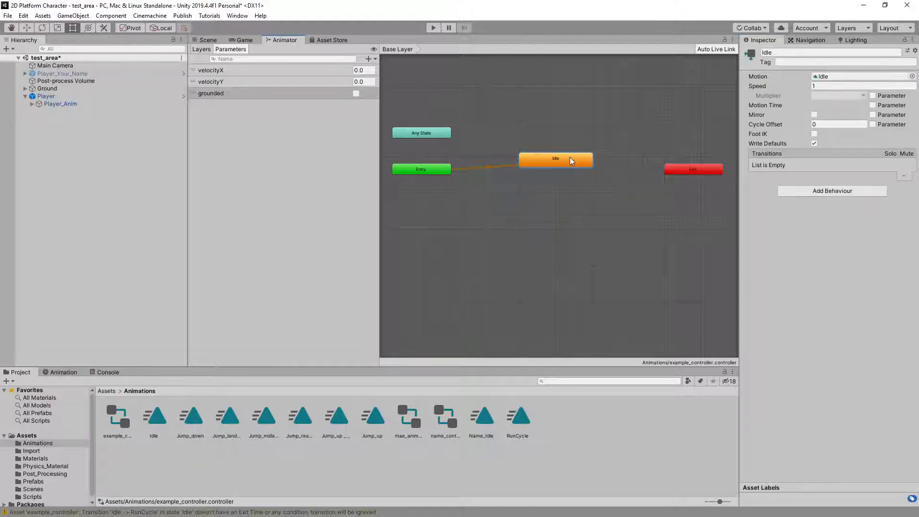
{"action": "left_click_drag", "start_coordinate": [570, 157], "coordinate": [567, 169]}
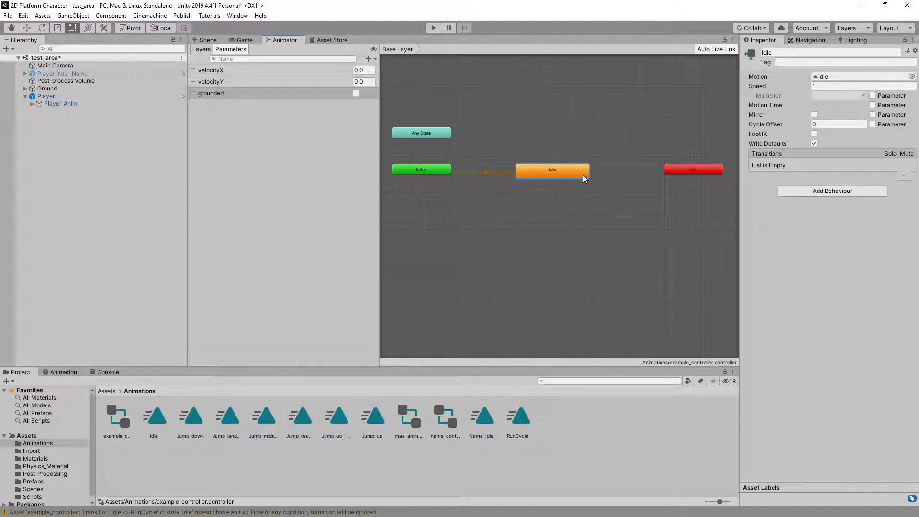
{"action": "key", "text": "Delete"}
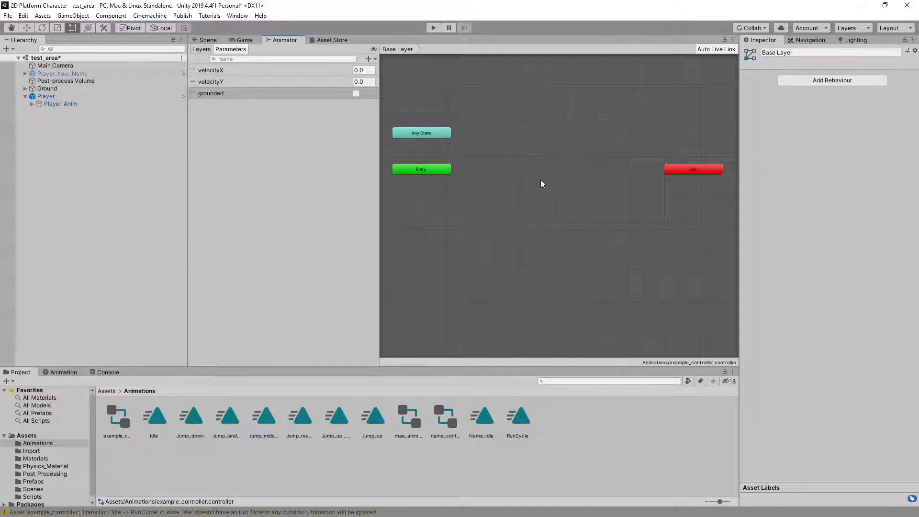
{"action": "right_click", "coordinate": [539, 178]}
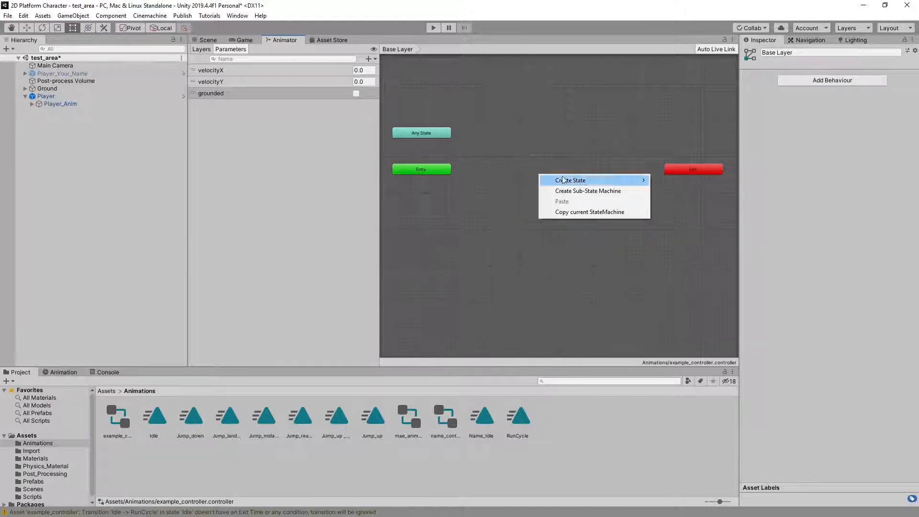
{"action": "mouse_move", "coordinate": [583, 179]}
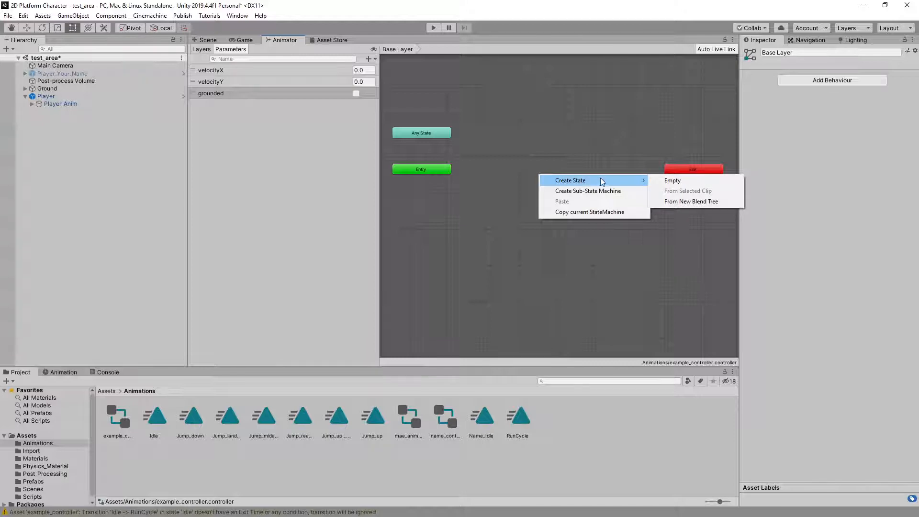
{"action": "left_click", "coordinate": [692, 201]}
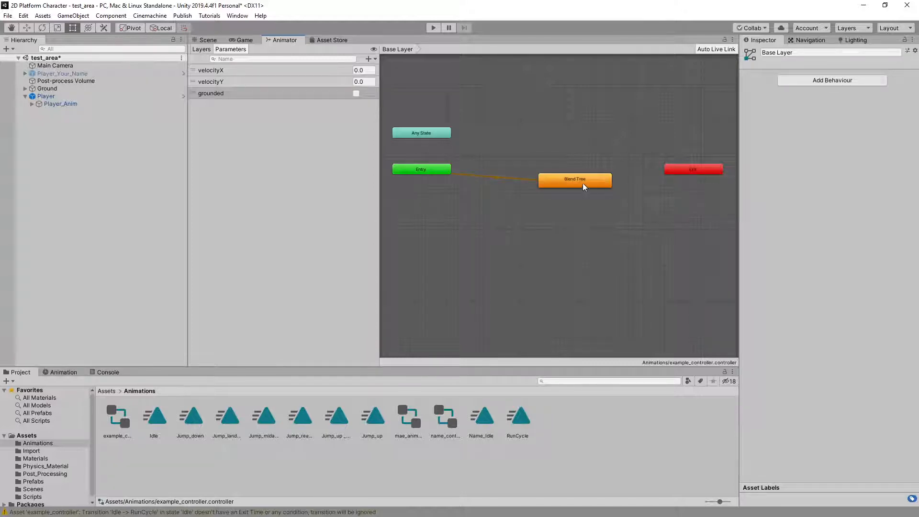
Step: Align the new blend tree state with the Entry node and rename it Motion Tree
{"action": "left_click_drag", "start_coordinate": [582, 183], "coordinate": [547, 172]}
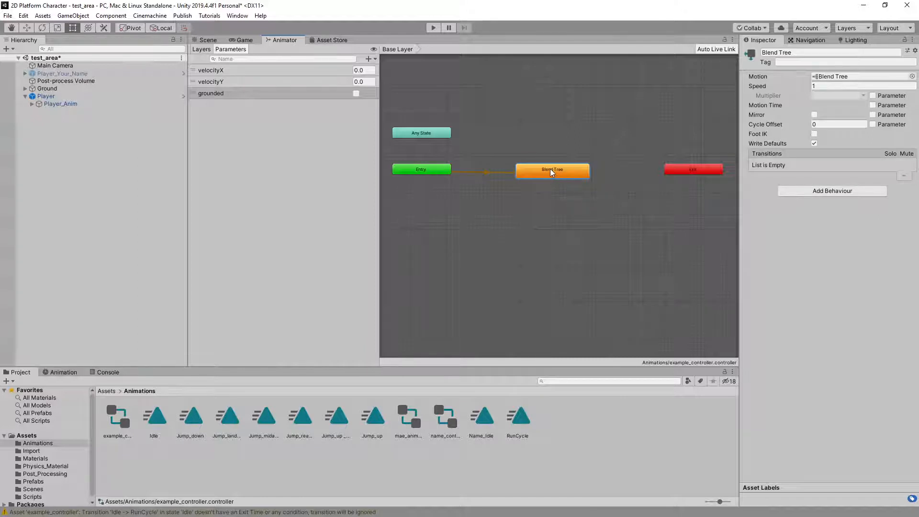
{"action": "left_click", "coordinate": [761, 52]}
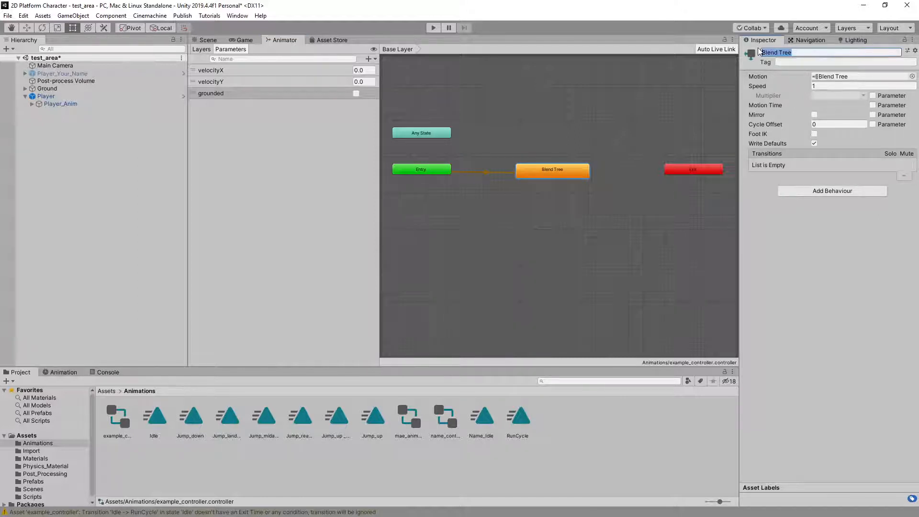
{"action": "left_click", "coordinate": [802, 52]}
{"action": "left_click_drag", "start_coordinate": [801, 53], "coordinate": [756, 56]}
{"action": "type", "text": "Motion Tree"}
{"action": "key", "text": "Return"}
{"action": "left_click", "coordinate": [553, 148]}
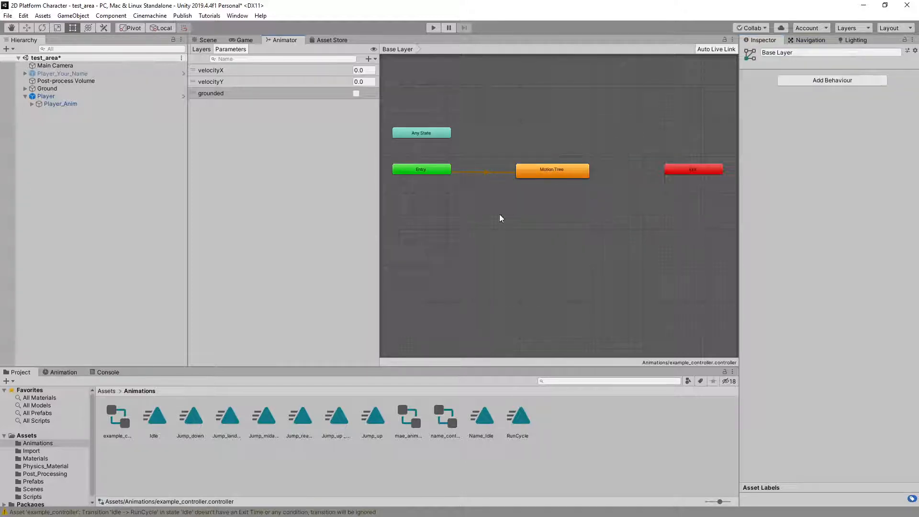
Step: Open the Motion Tree state's blend graph and examine its Blend Tree node, velocityX slider and available blend parameters
{"action": "left_click", "coordinate": [558, 170]}
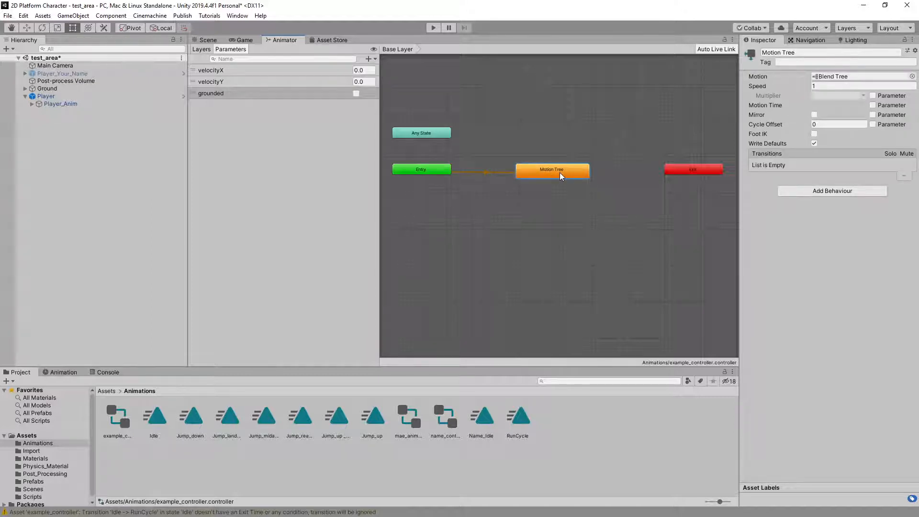
{"action": "double_click", "coordinate": [560, 173]}
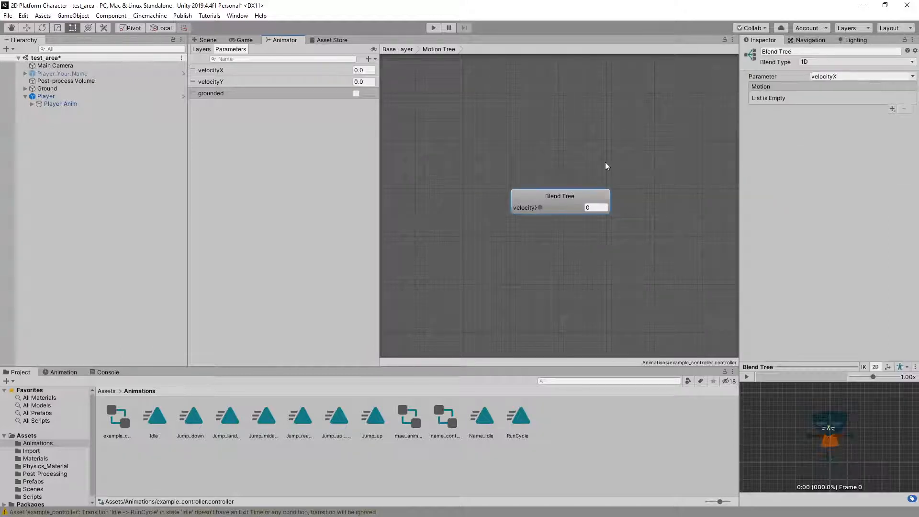
{"action": "middle_click_drag", "start_coordinate": [605, 162], "coordinate": [516, 162]}
{"action": "scroll", "coordinate": [453, 205], "scroll_direction": "up", "scroll_amount": 3}
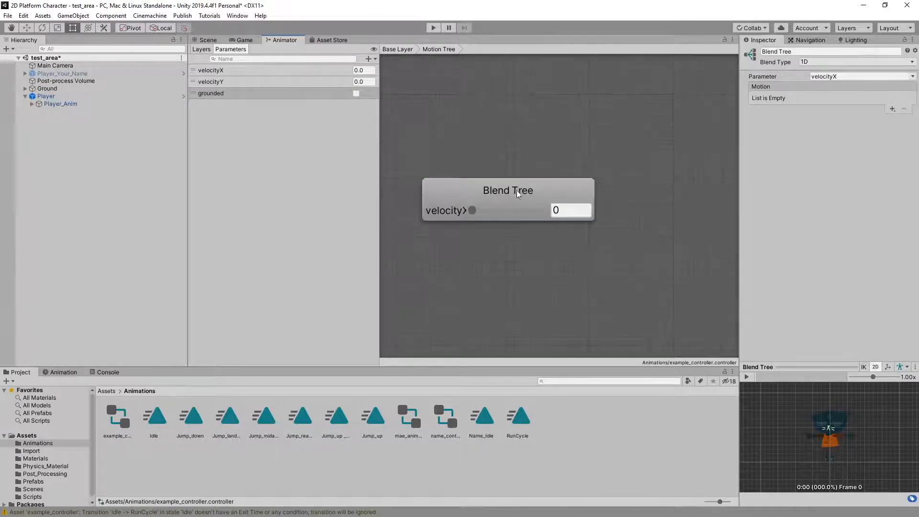
{"action": "mouse_move", "coordinate": [472, 211]}
{"action": "left_mouse_down"}
{"action": "mouse_move", "coordinate": [518, 212]}
{"action": "mouse_move", "coordinate": [463, 211]}
{"action": "left_mouse_up"}
{"action": "left_click", "coordinate": [443, 187]}
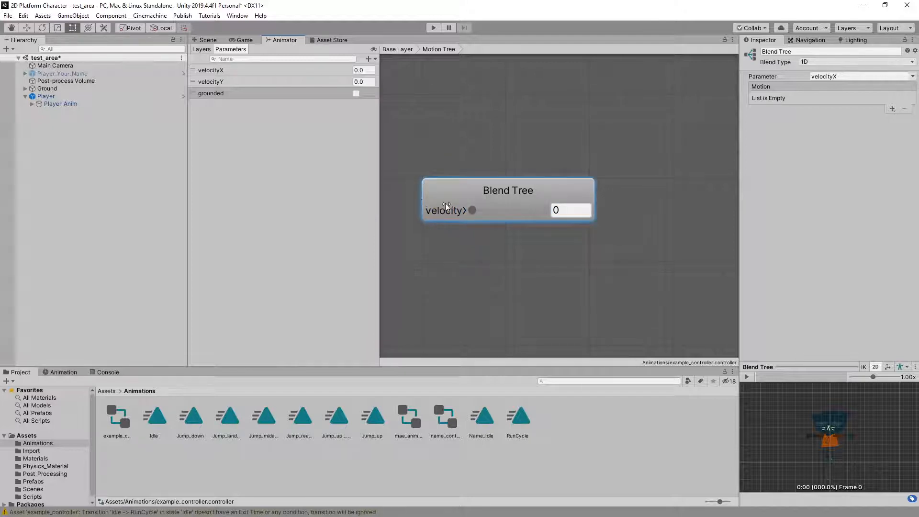
{"action": "scroll", "coordinate": [446, 203], "scroll_direction": "down", "scroll_amount": 3}
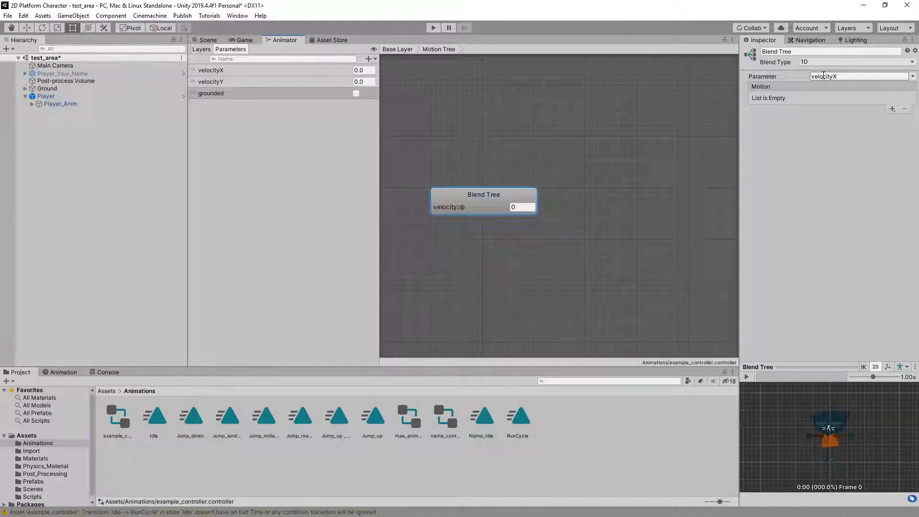
{"action": "left_click", "coordinate": [913, 76]}
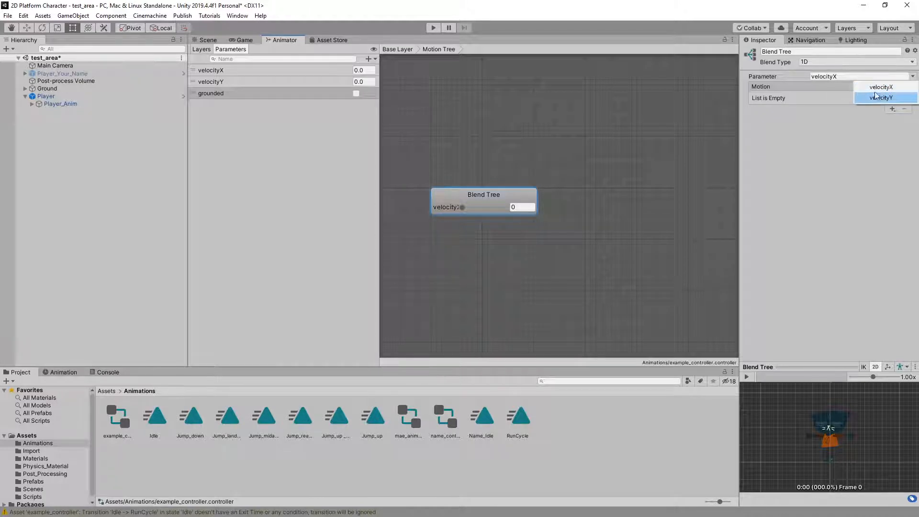
{"action": "left_click", "coordinate": [760, 127]}
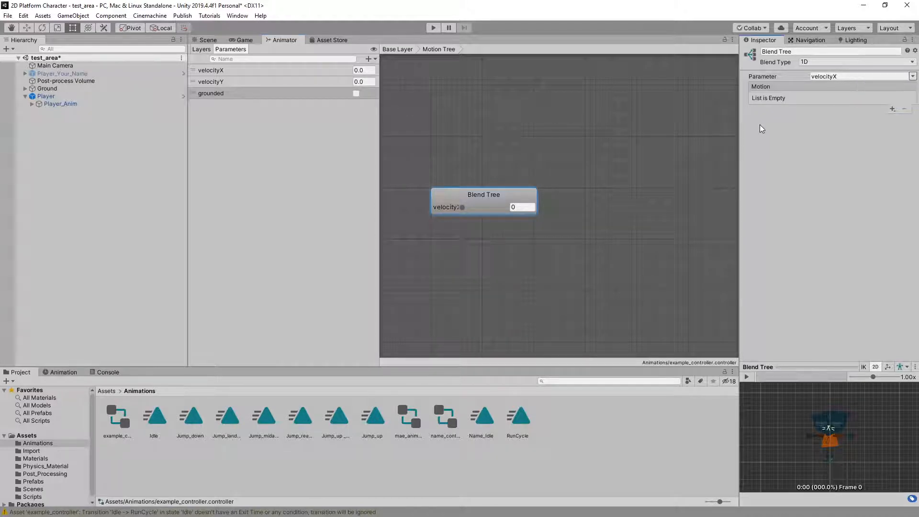
Step: Try the 2D Simple Directional, 2D Freeform Directional and Direct blend types on the Blend Tree, and set it back to 1D
{"action": "left_click", "coordinate": [821, 62]}
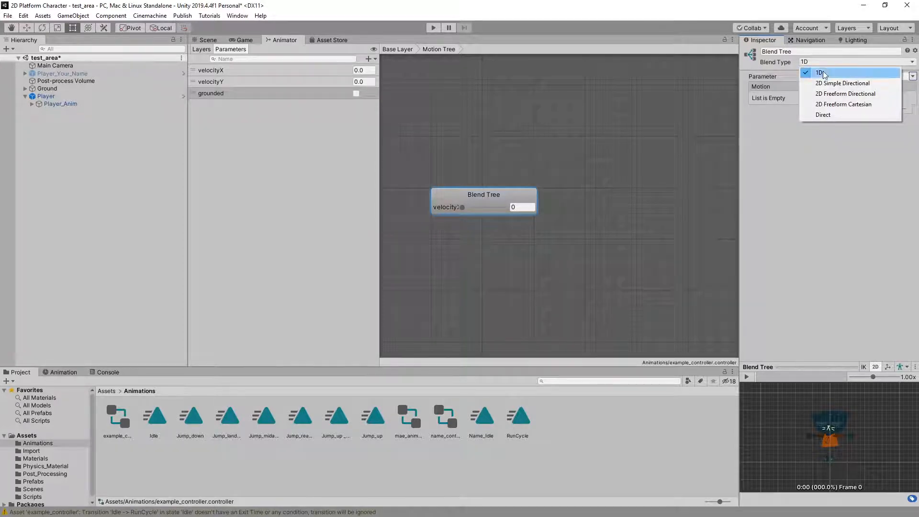
{"action": "left_click", "coordinate": [823, 83]}
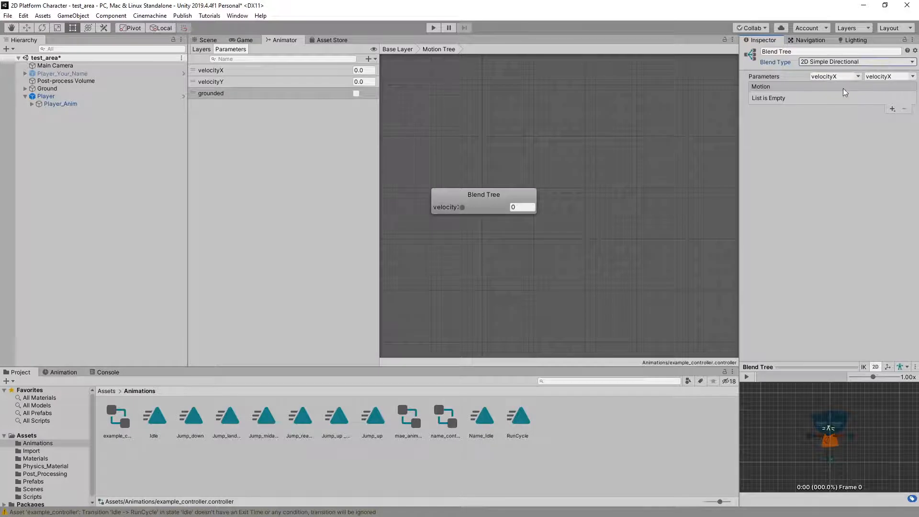
{"action": "left_click", "coordinate": [831, 63]}
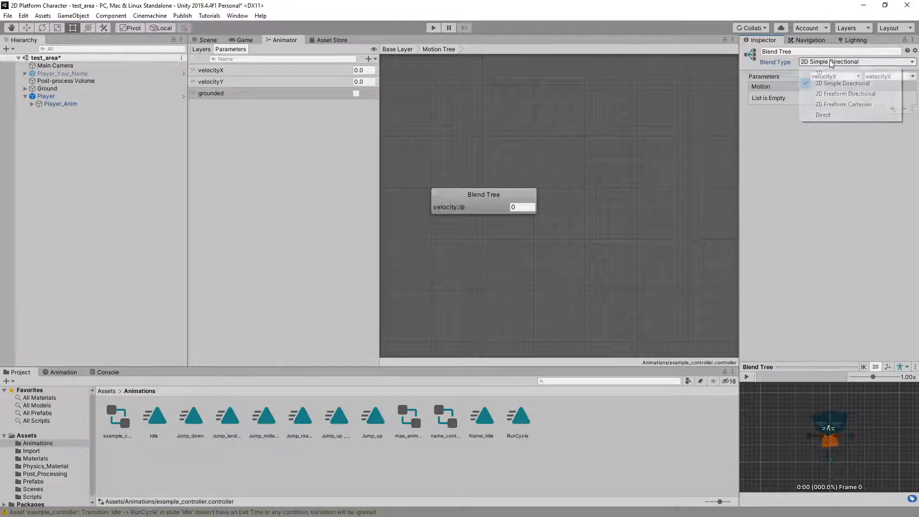
{"action": "left_click", "coordinate": [842, 94]}
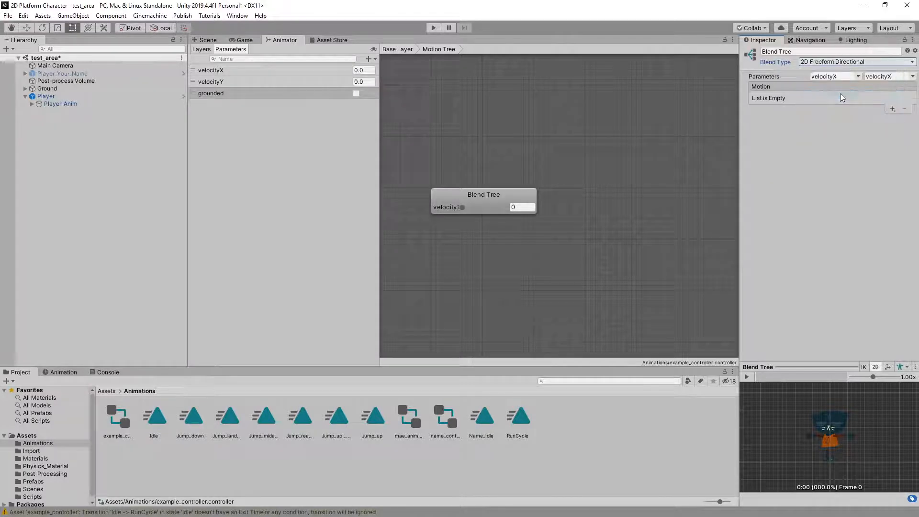
{"action": "left_click", "coordinate": [841, 63]}
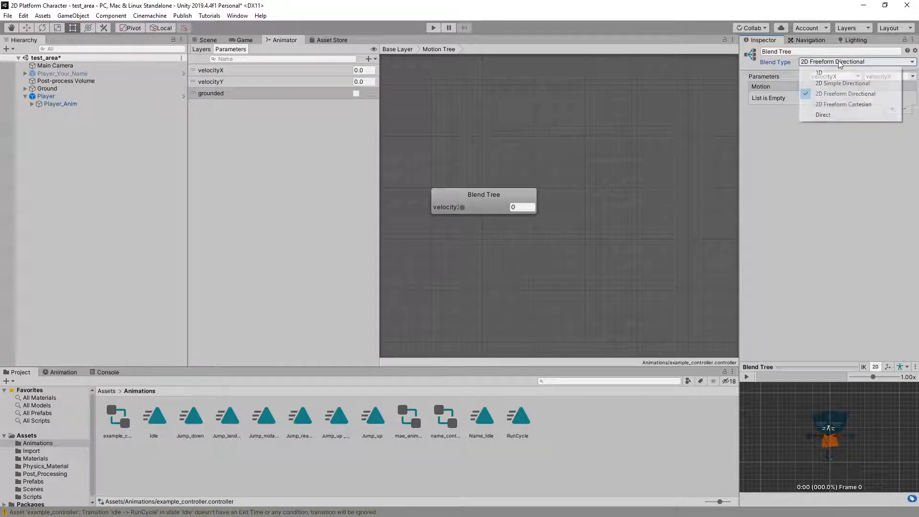
{"action": "left_click", "coordinate": [828, 115]}
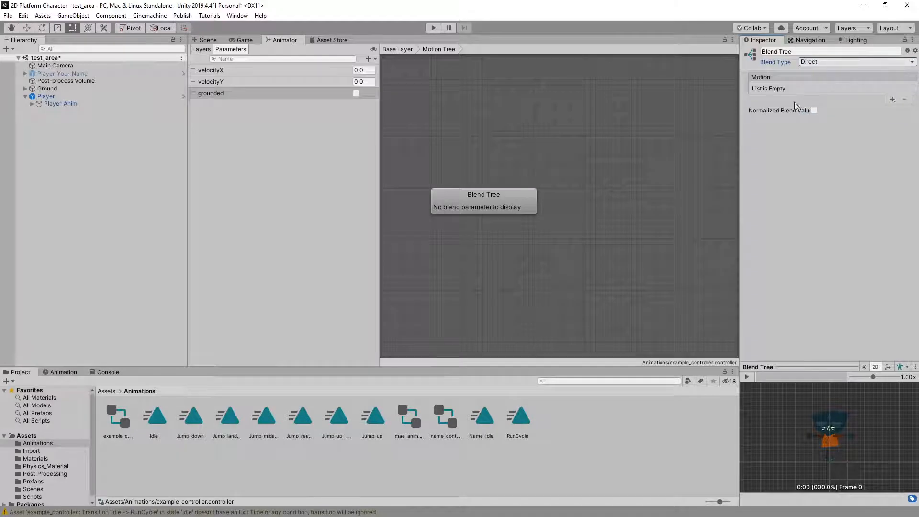
{"action": "left_click", "coordinate": [840, 61]}
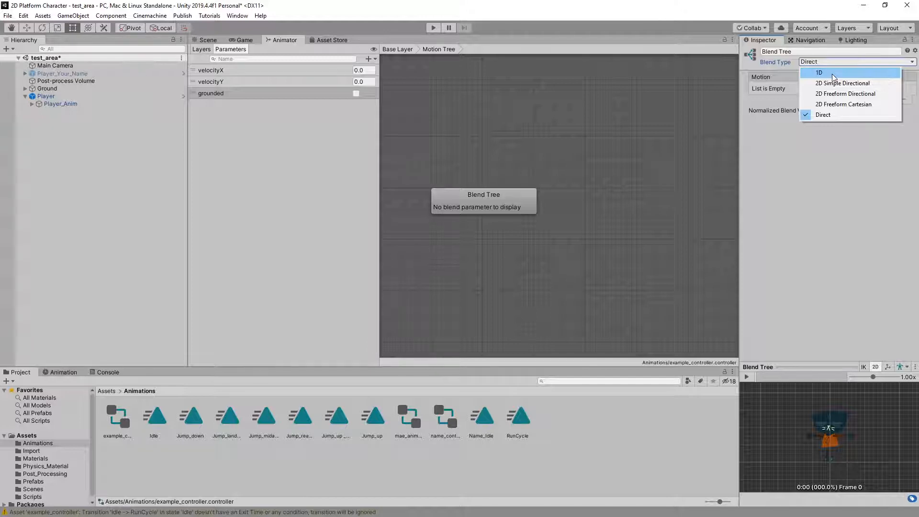
{"action": "left_click", "coordinate": [832, 73]}
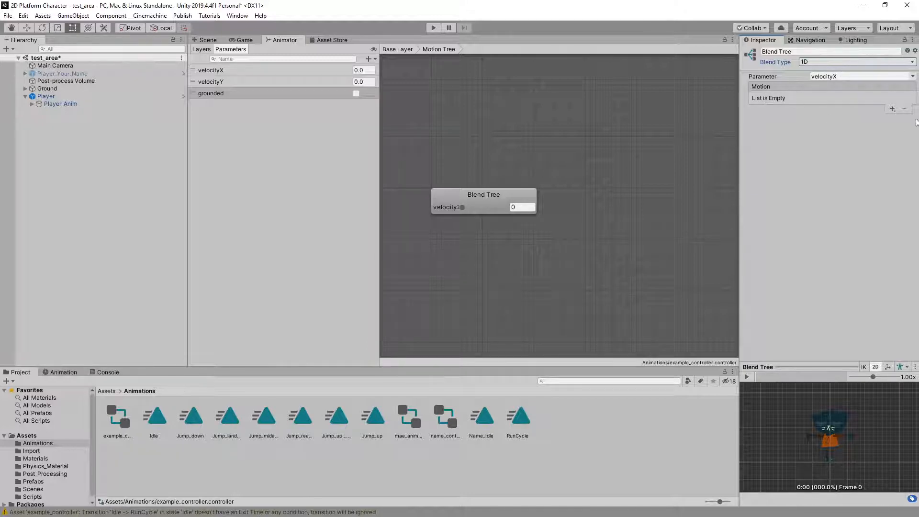
Step: Add two motion fields to the Blend Tree and assign the Idle clip to the first and RunCycle to the second
{"action": "left_click", "coordinate": [892, 109]}
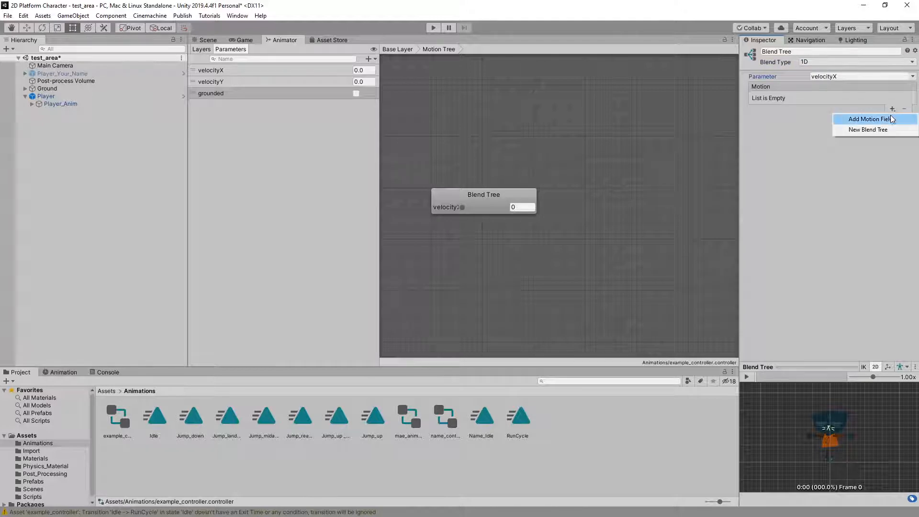
{"action": "left_click", "coordinate": [892, 120]}
{"action": "left_click", "coordinate": [893, 109]}
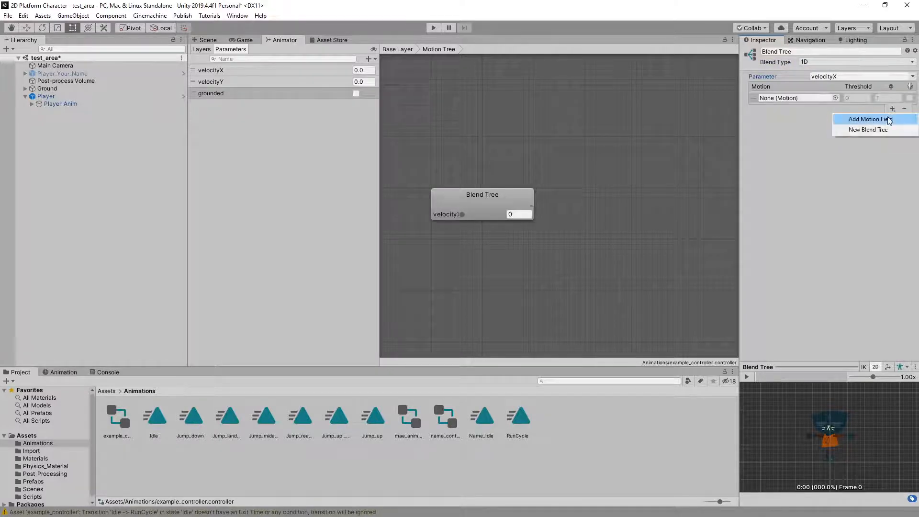
{"action": "left_click", "coordinate": [888, 120]}
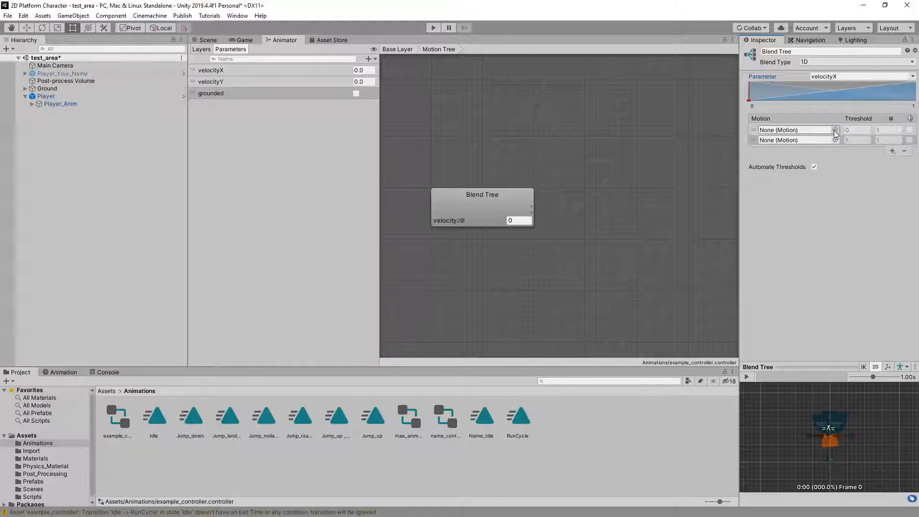
{"action": "left_click_drag", "start_coordinate": [154, 421], "coordinate": [778, 131]}
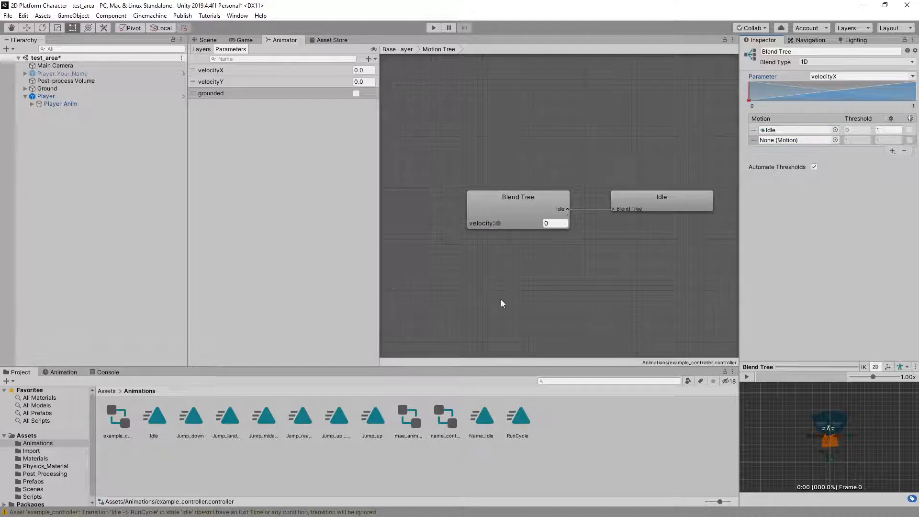
{"action": "left_click_drag", "start_coordinate": [524, 417], "coordinate": [797, 138]}
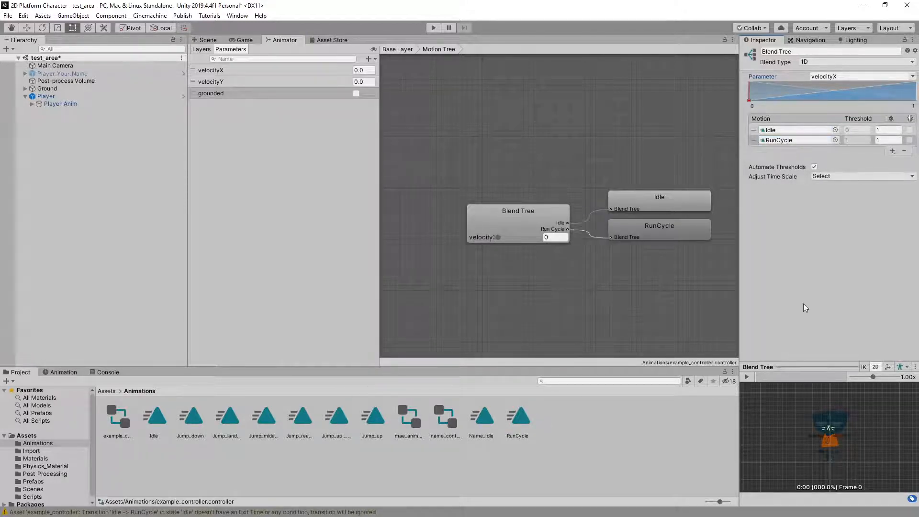
Step: Enlarge the blend tree preview, play it, and vary the velocityX value to examine the blend between Idle and RunCycle
{"action": "left_click_drag", "start_coordinate": [813, 366], "coordinate": [813, 312]}
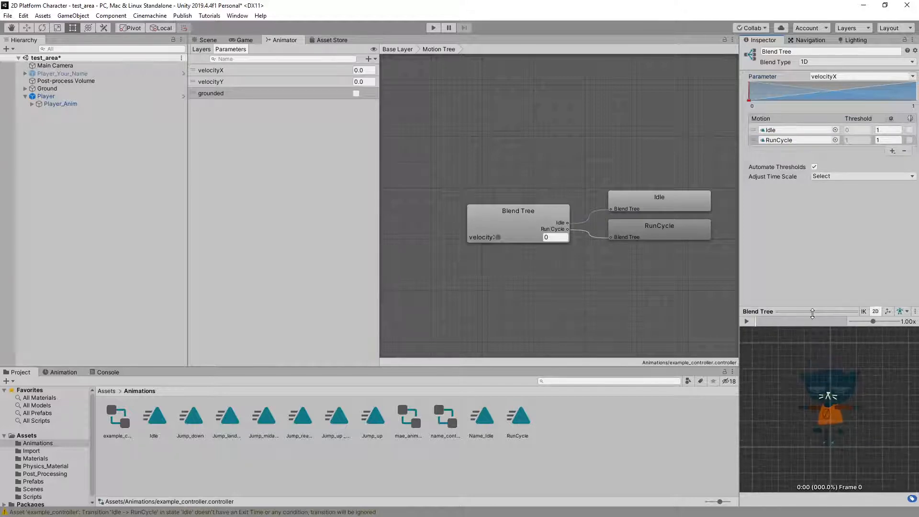
{"action": "left_click", "coordinate": [748, 320]}
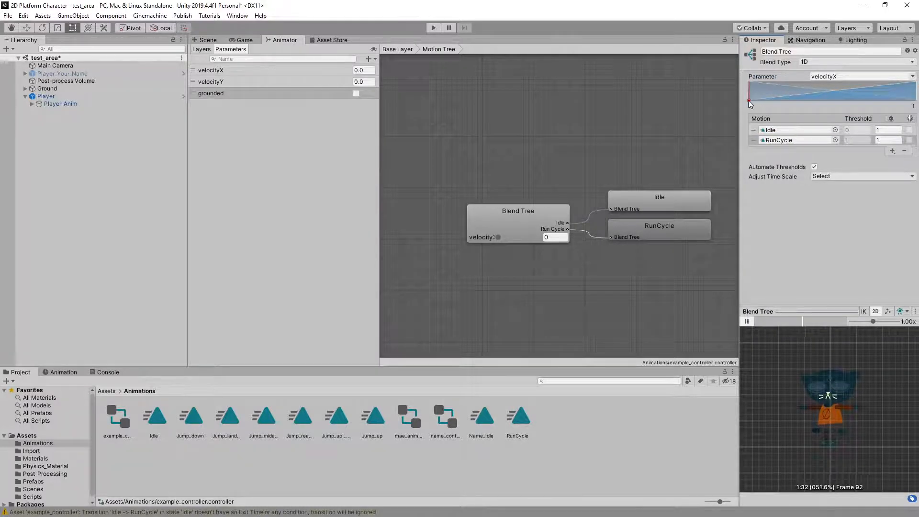
{"action": "mouse_move", "coordinate": [750, 102]}
{"action": "left_mouse_down"}
{"action": "mouse_move", "coordinate": [900, 97]}
{"action": "mouse_move", "coordinate": [763, 91]}
{"action": "mouse_move", "coordinate": [764, 101]}
{"action": "mouse_move", "coordinate": [913, 103]}
{"action": "mouse_move", "coordinate": [746, 101]}
{"action": "mouse_move", "coordinate": [915, 103]}
{"action": "mouse_move", "coordinate": [747, 107]}
{"action": "mouse_move", "coordinate": [915, 104]}
{"action": "mouse_move", "coordinate": [736, 97]}
{"action": "left_mouse_up"}
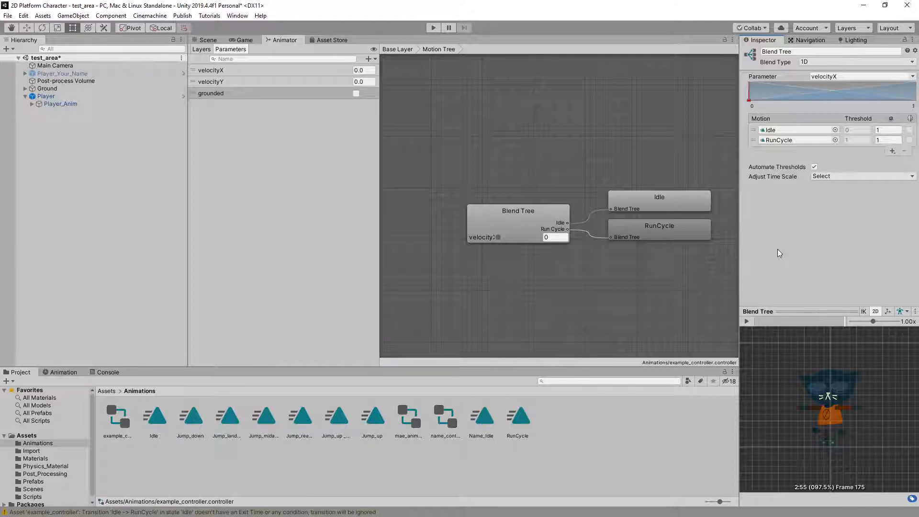
{"action": "left_click", "coordinate": [472, 216]}
{"action": "left_click_drag", "start_coordinate": [499, 238], "coordinate": [478, 240]}
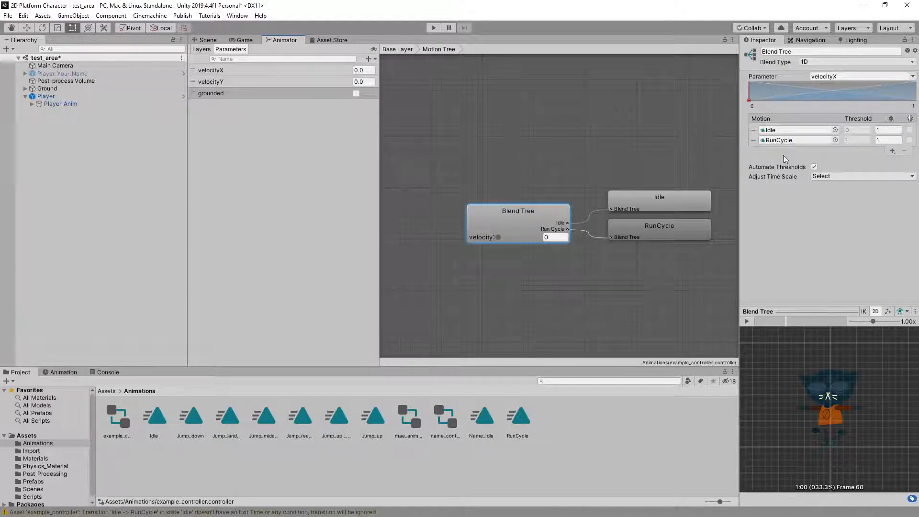
Step: Turn off automatic thresholds for the Blend Tree and set the RunCycle threshold to 10
{"action": "left_click", "coordinate": [815, 166]}
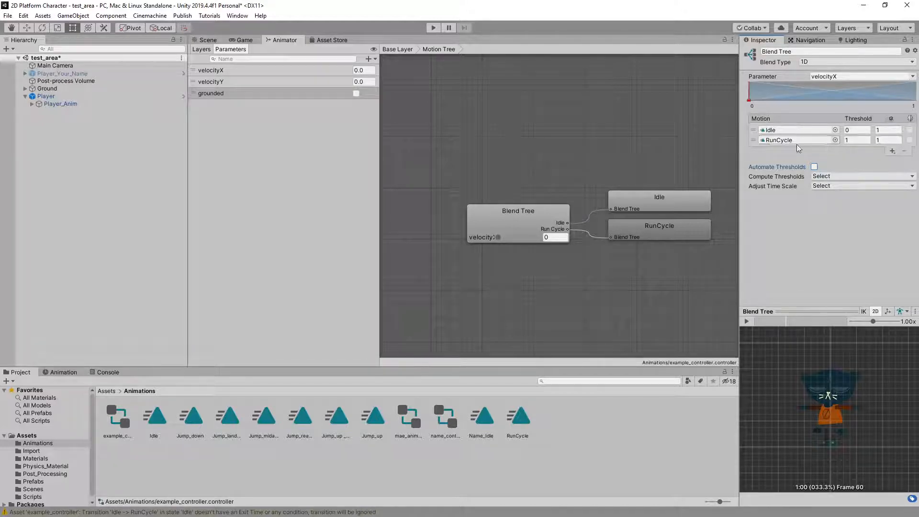
{"action": "left_click", "coordinate": [854, 141]}
{"action": "type", "text": "0"}
{"action": "key", "text": "Return"}
Step: Try a RunCycle threshold of 5, set it to 8 instead, and set the Idle threshold to 1
{"action": "left_click", "coordinate": [857, 140]}
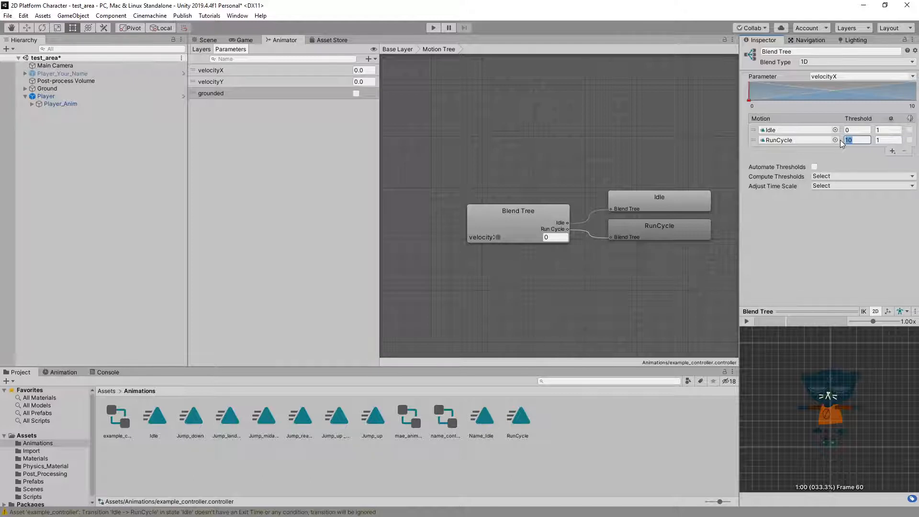
{"action": "type", "text": "5"}
{"action": "left_click", "coordinate": [836, 217]}
{"action": "left_click", "coordinate": [855, 140]}
{"action": "type", "text": "8"}
{"action": "left_click", "coordinate": [781, 213]}
{"action": "left_click", "coordinate": [854, 129]}
{"action": "type", "text": "1"}
{"action": "left_click", "coordinate": [827, 226]}
Step: Return to the Base Layer to inspect the Motion Tree state's settings, and reopen its blend graph
{"action": "double_click", "coordinate": [547, 138]}
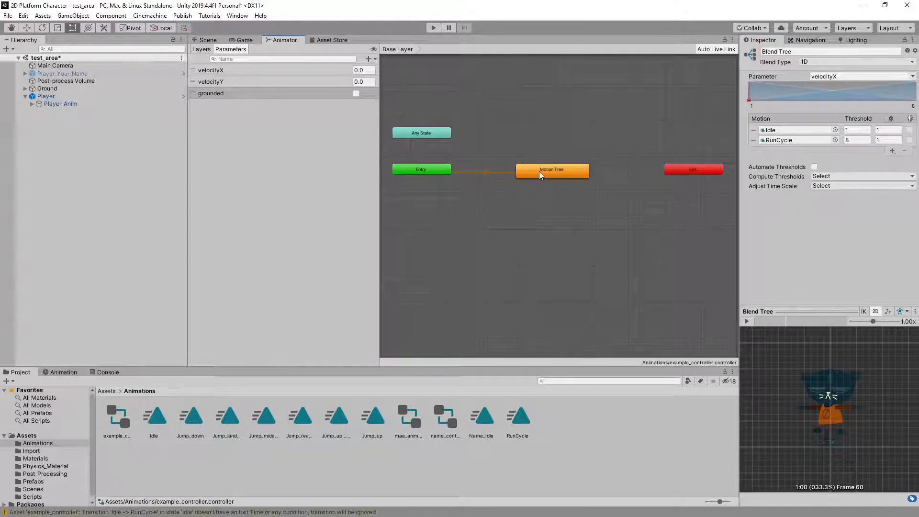
{"action": "left_click", "coordinate": [539, 172]}
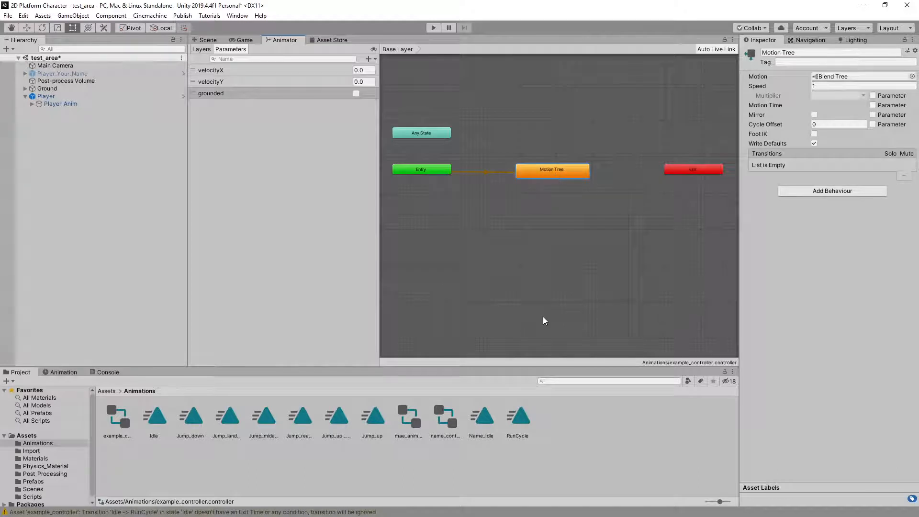
{"action": "double_click", "coordinate": [562, 169]}
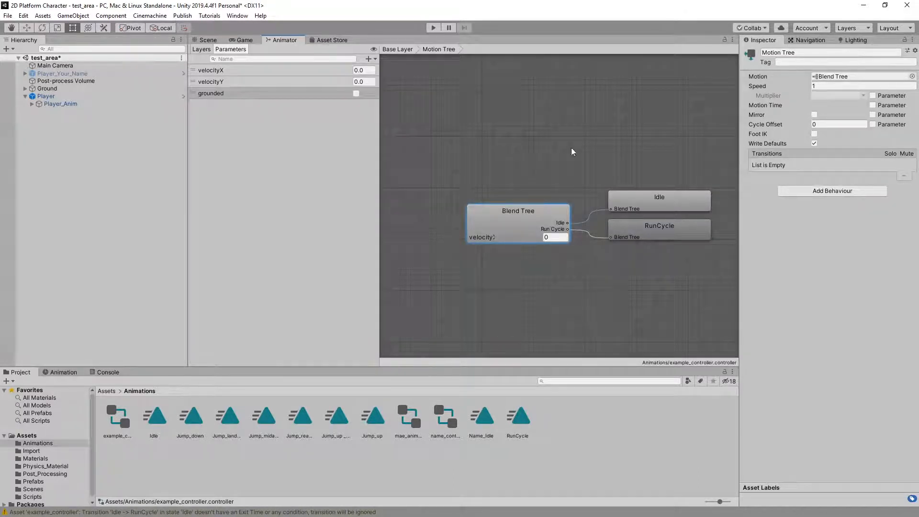
Step: Run the game and move the character left and right to test the Idle and RunCycle blending
{"action": "left_click", "coordinate": [434, 27]}
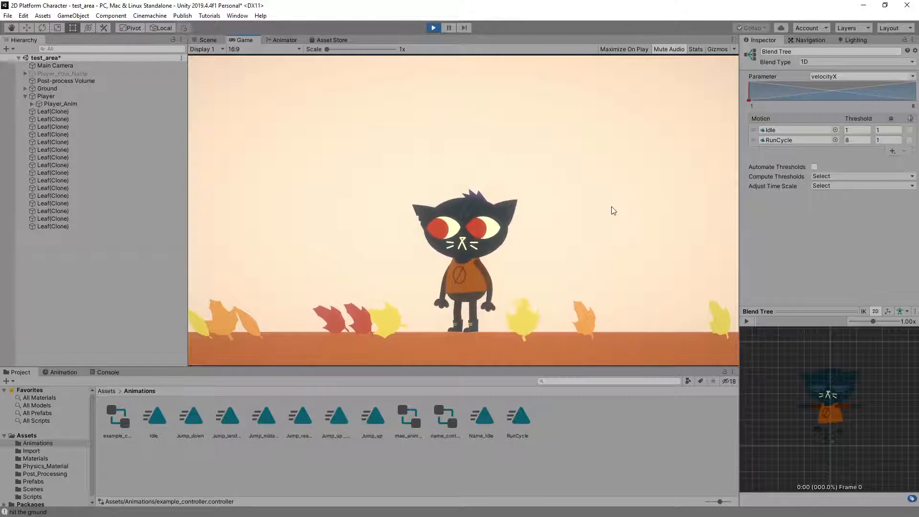
{"action": "key", "text": "Left"}
{"action": "key", "text": "Right"}
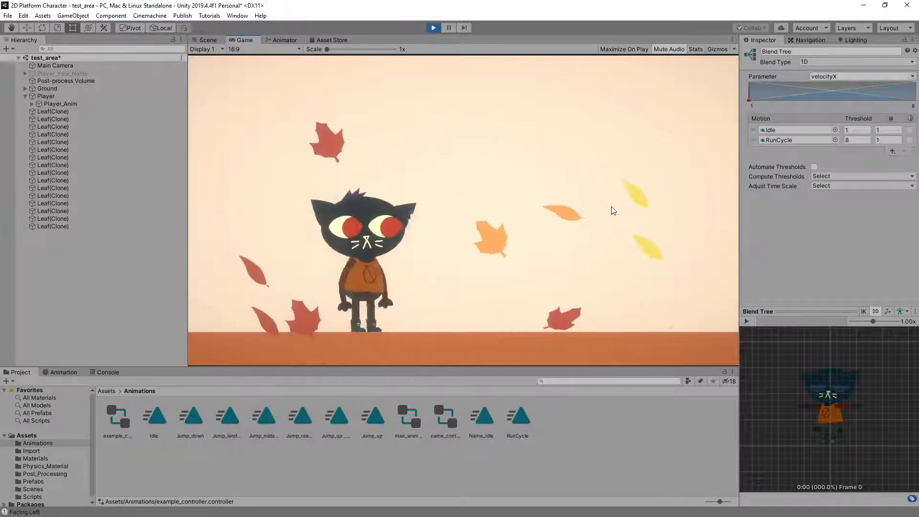
{"action": "key", "text": "Left"}
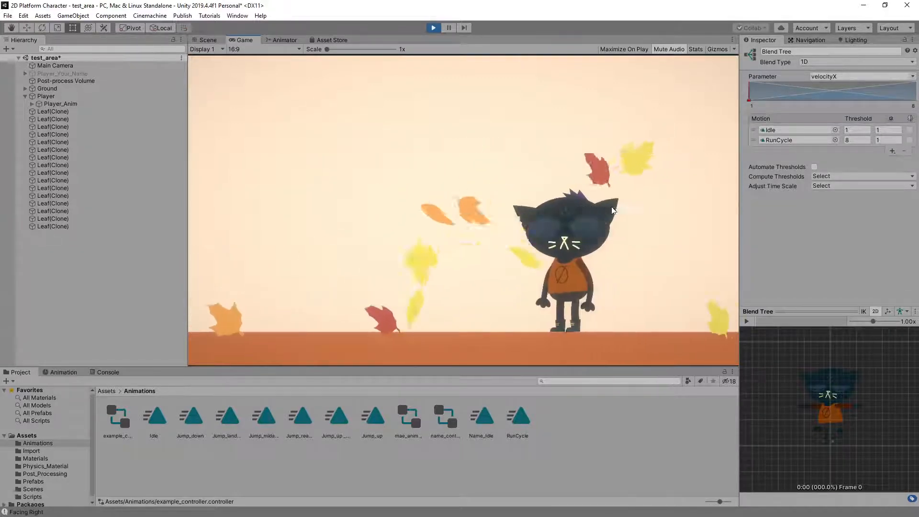
Step: Select Player_Anim while the game runs and dock the Animator view beside the Console so both views can be watched together
{"action": "key", "text": "Right"}
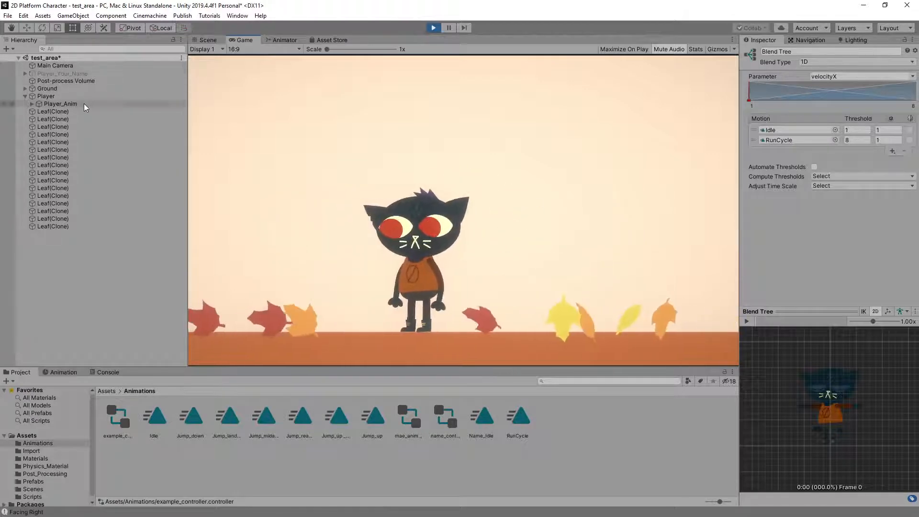
{"action": "left_click", "coordinate": [84, 103]}
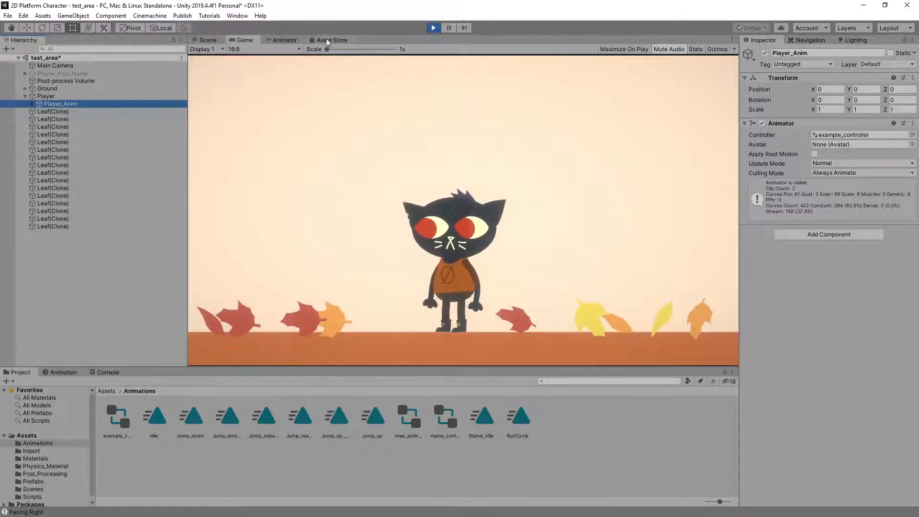
{"action": "left_click", "coordinate": [285, 41]}
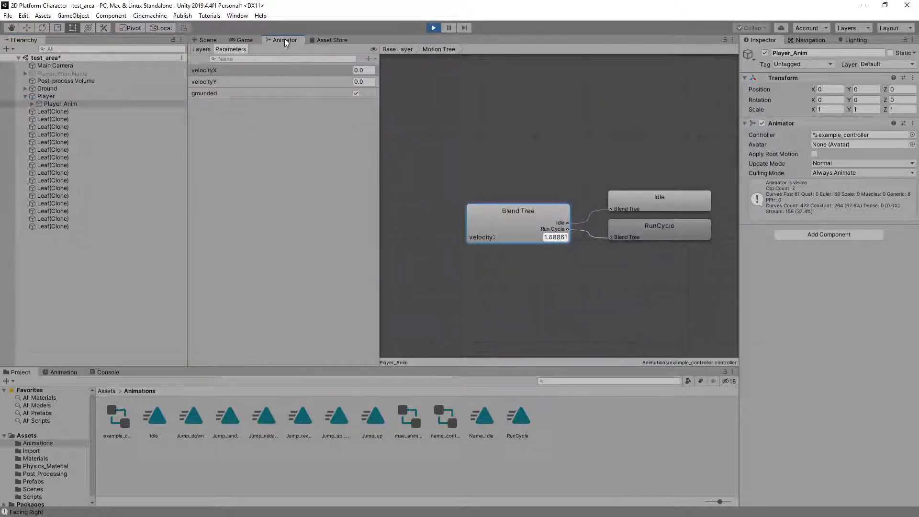
{"action": "left_click_drag", "start_coordinate": [285, 39], "coordinate": [241, 377]}
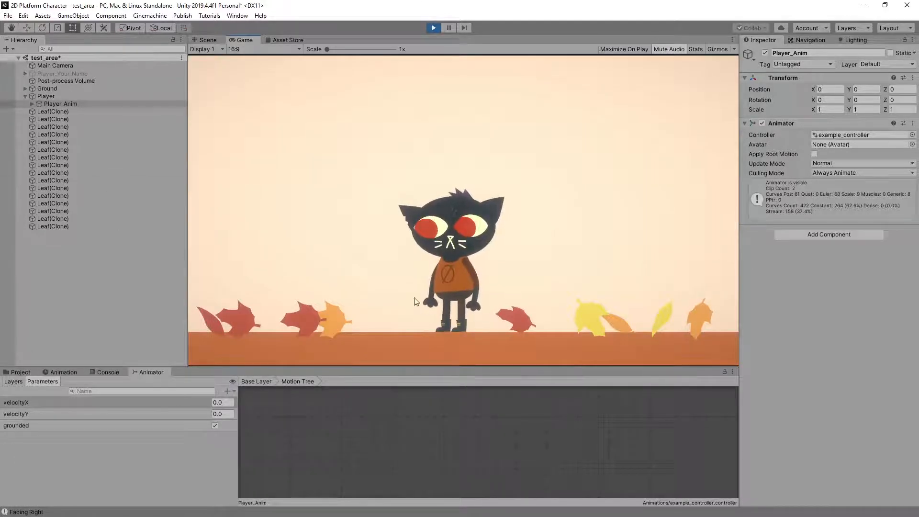
Step: Move the character left and right while watching velocityX and the Blend Tree node in the Motion Tree graph
{"action": "key", "text": "Left"}
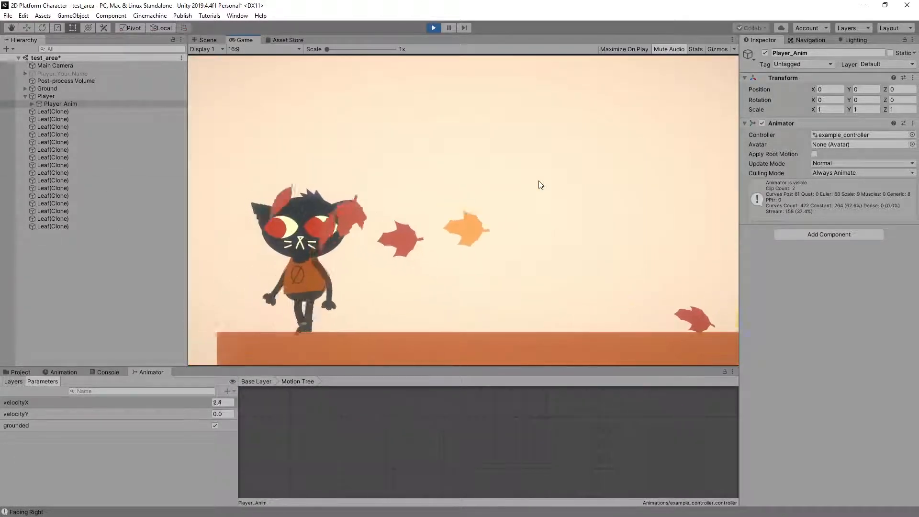
{"action": "key", "text": "Right"}
{"action": "scroll", "coordinate": [400, 423], "scroll_direction": "down", "scroll_amount": 5}
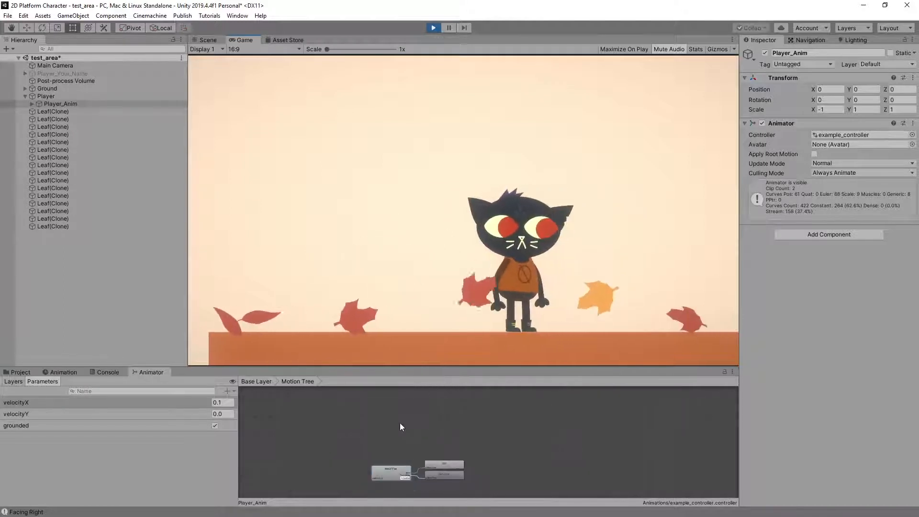
{"action": "middle_click_drag", "start_coordinate": [400, 423], "coordinate": [400, 402]}
{"action": "scroll", "coordinate": [409, 434], "scroll_direction": "up", "scroll_amount": 8}
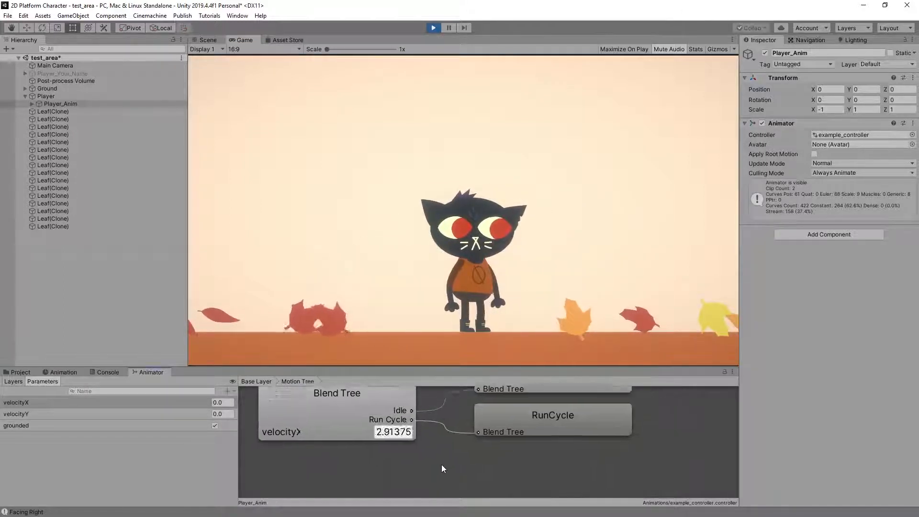
{"action": "scroll", "coordinate": [441, 464], "scroll_direction": "down", "scroll_amount": 2}
{"action": "key", "text": "Right"}
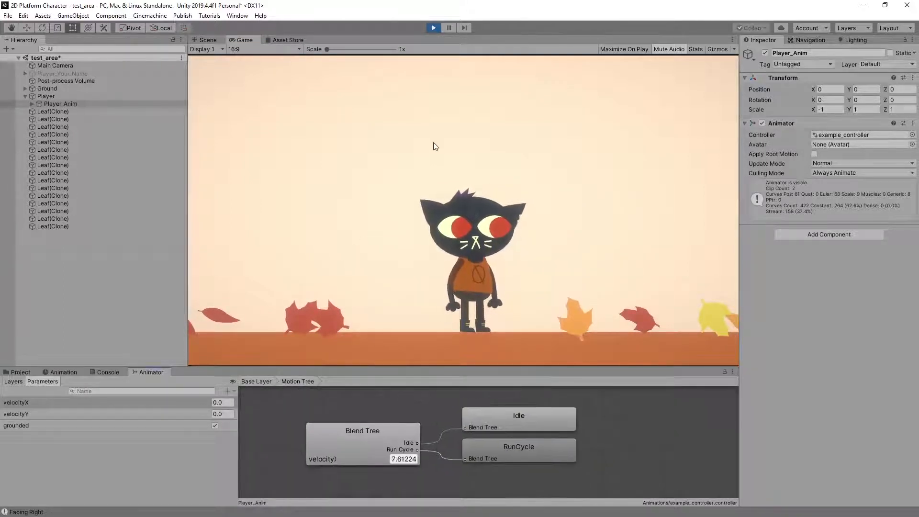
{"action": "key", "text": "Left"}
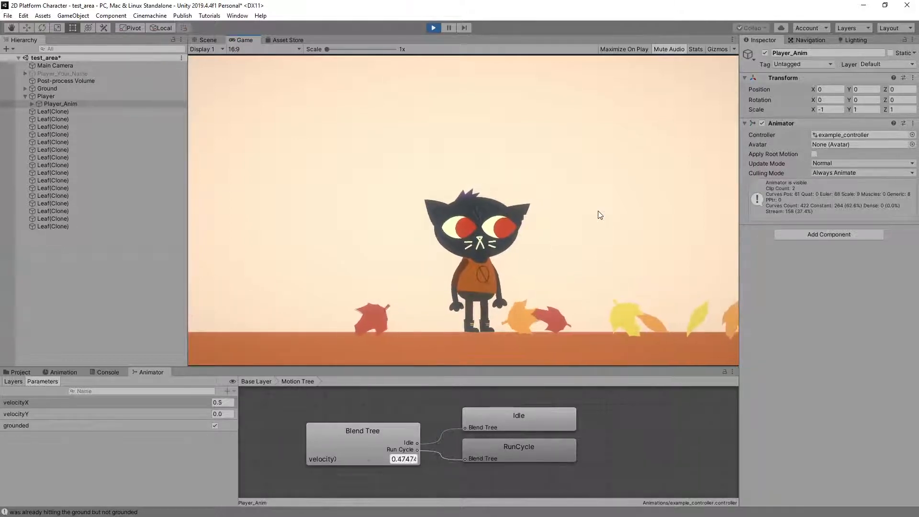
{"action": "key", "text": "Right"}
{"action": "key", "text": "Left"}
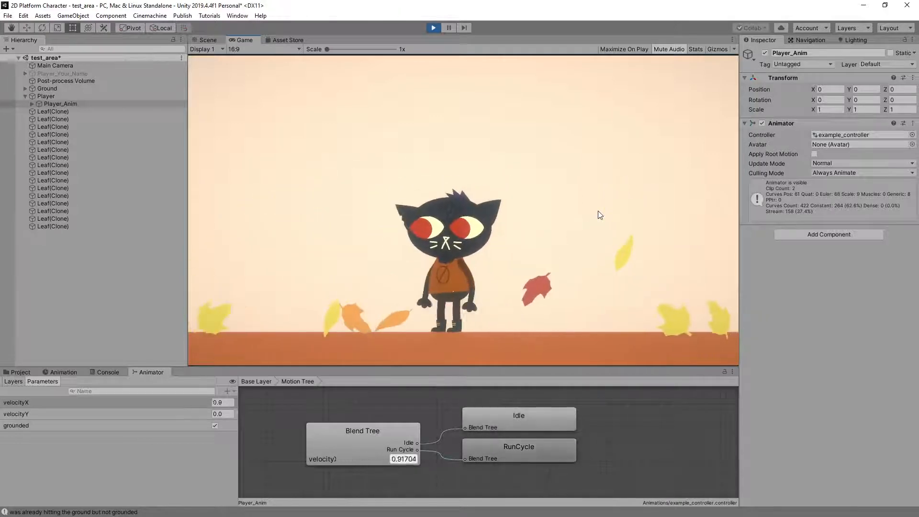
Step: Stop the game and set the Blend Tree's Idle threshold to 0
{"action": "left_click", "coordinate": [434, 27]}
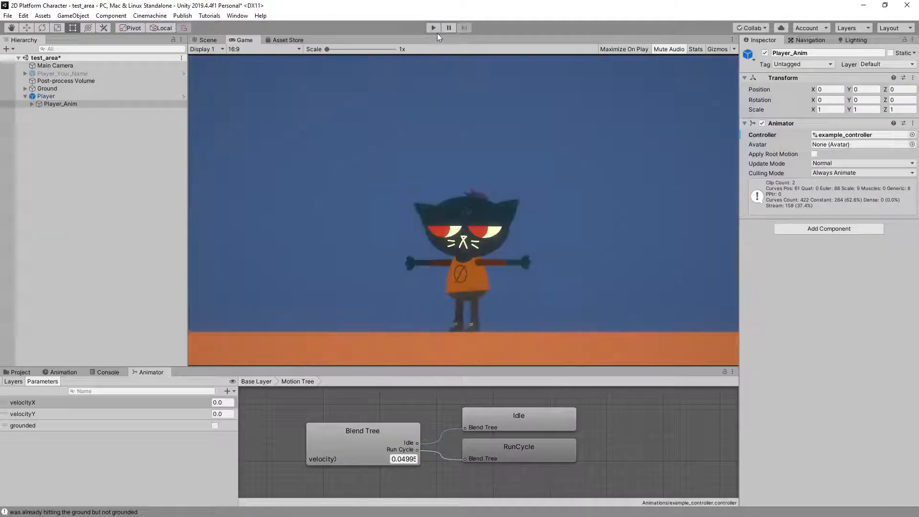
{"action": "left_click", "coordinate": [353, 438]}
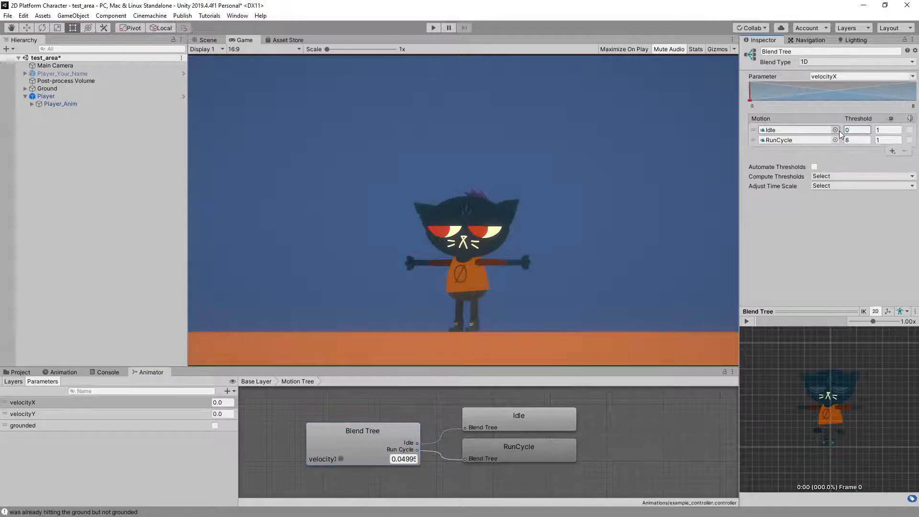
Step: Play the game and move the character both ways to test the blend with the new Idle threshold, and stop the game
{"action": "left_click", "coordinate": [433, 27]}
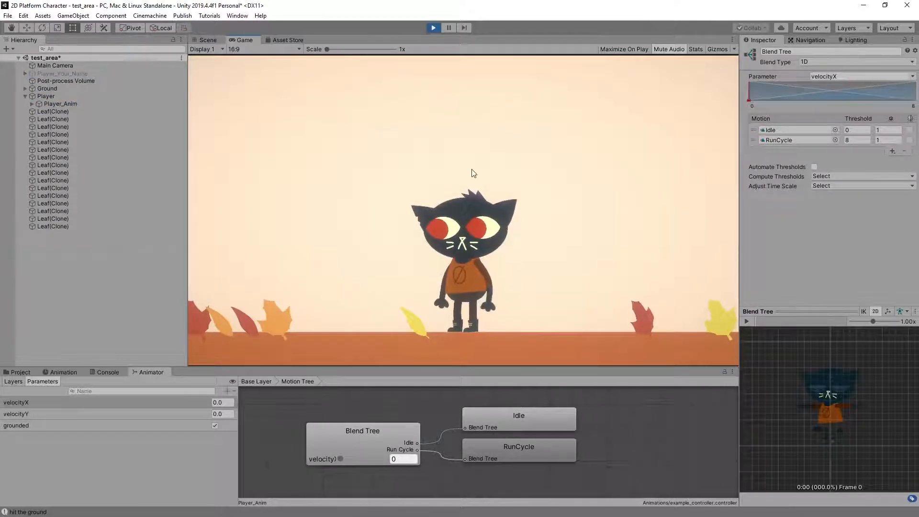
{"action": "key", "text": "Left"}
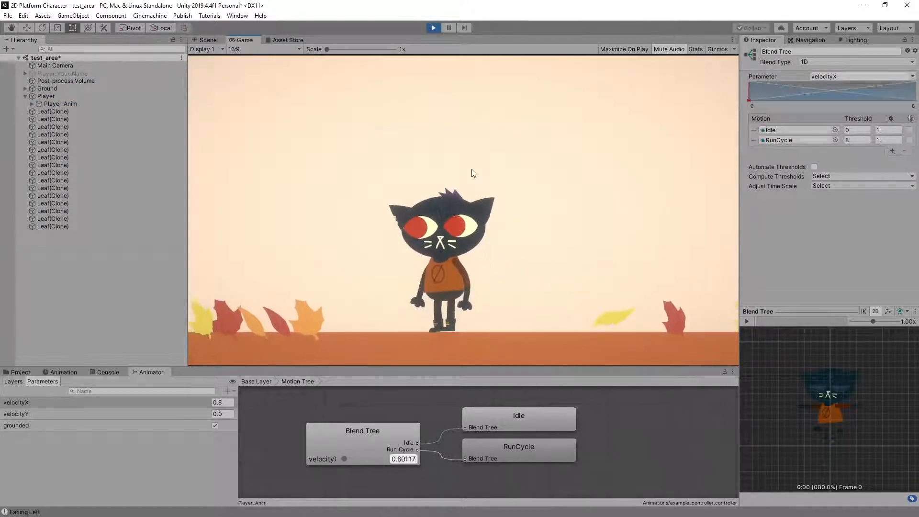
{"action": "key", "text": "Right"}
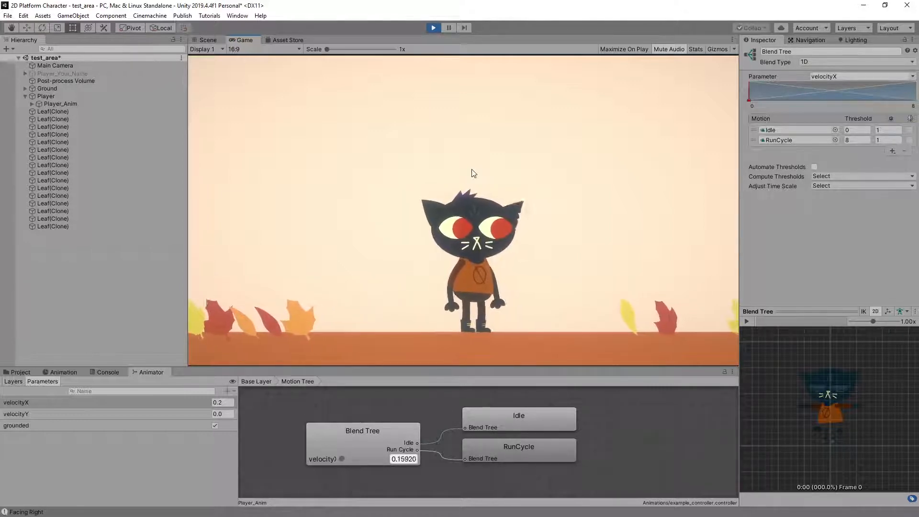
{"action": "key", "text": "Right"}
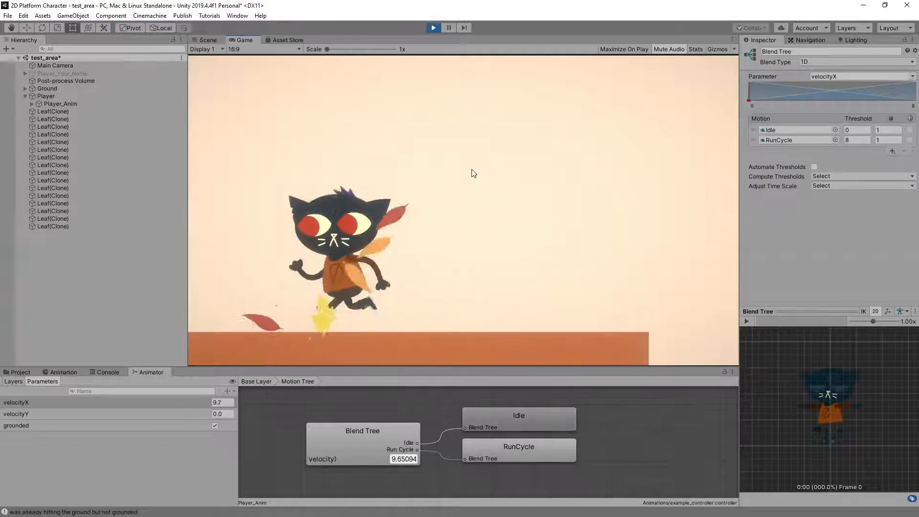
{"action": "key", "text": "Right"}
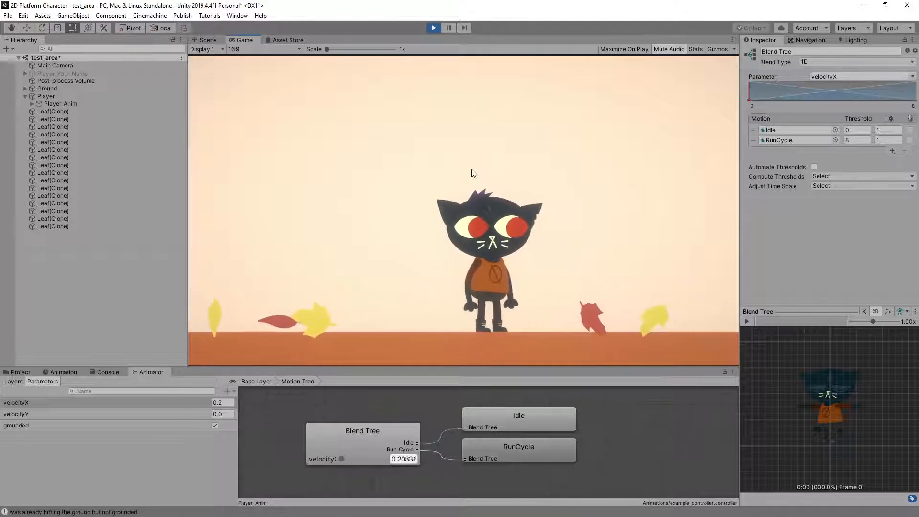
{"action": "key", "text": "Right"}
{"action": "key", "text": "Left"}
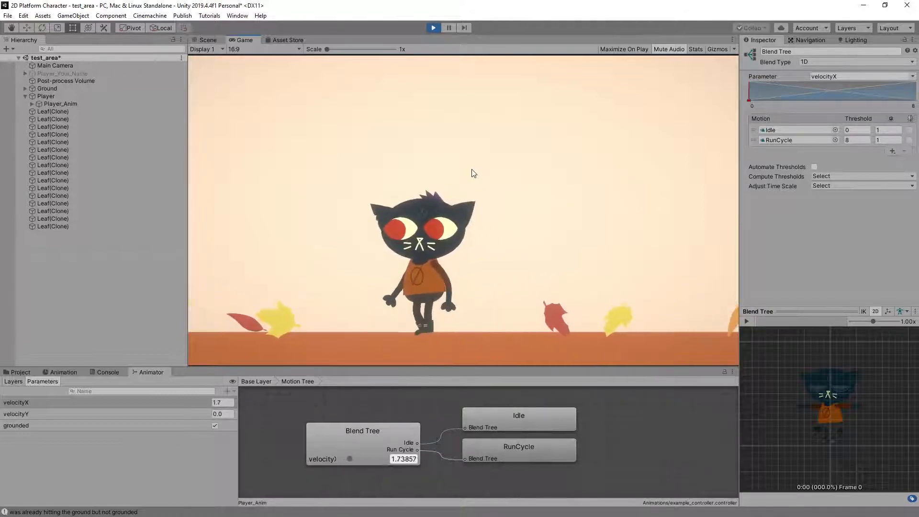
{"action": "key", "text": "Right"}
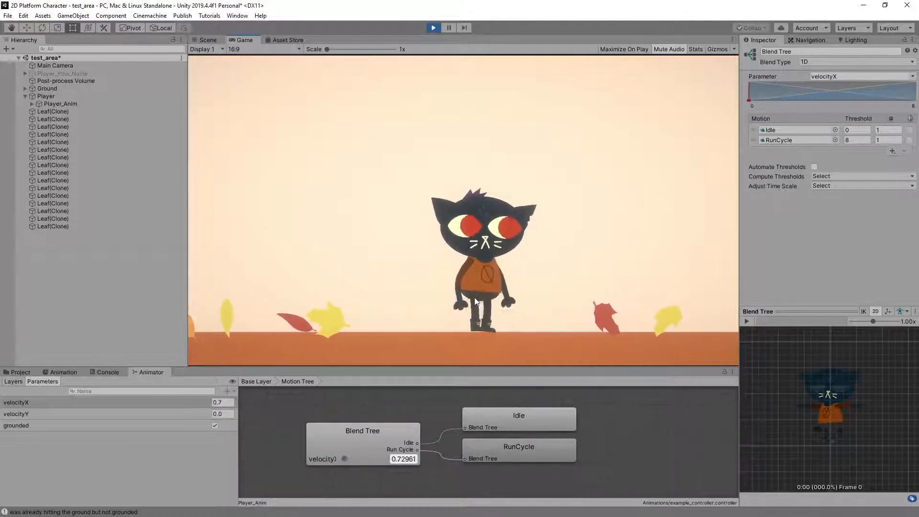
{"action": "key", "text": "Left"}
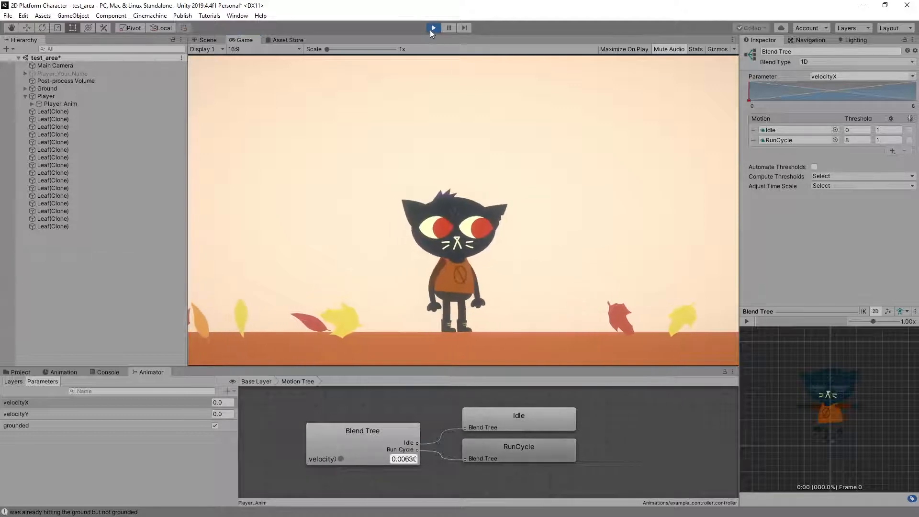
{"action": "left_click", "coordinate": [433, 27]}
Step: Add a third motion field to the Blend Tree and assign the RunCycle clip to it
{"action": "left_click", "coordinate": [386, 436]}
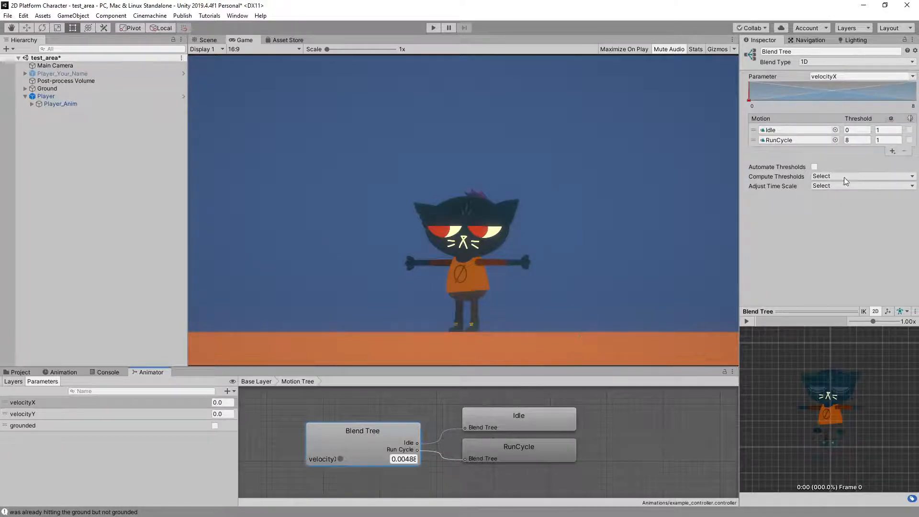
{"action": "left_click", "coordinate": [893, 152]}
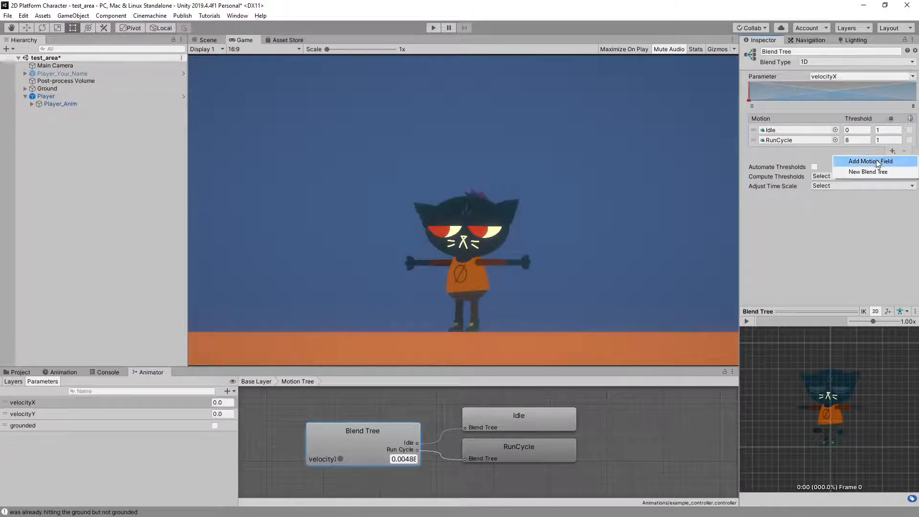
{"action": "left_click", "coordinate": [878, 161]}
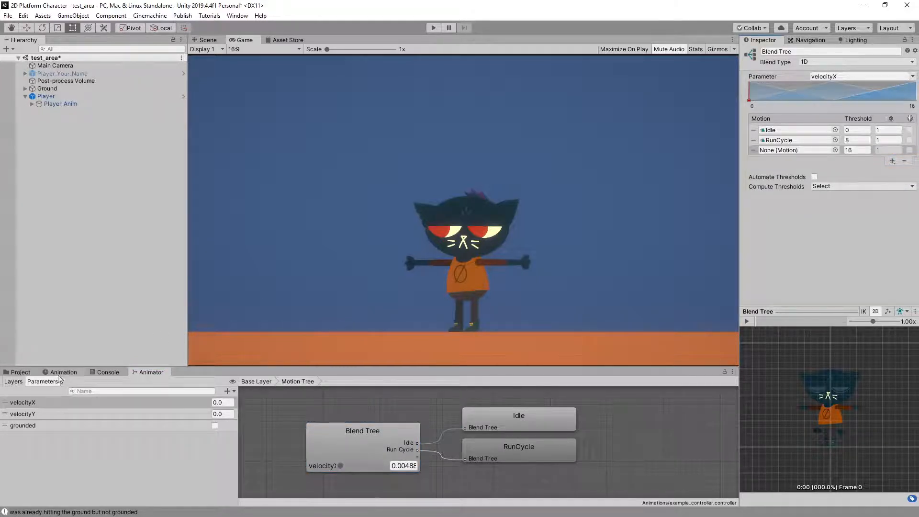
{"action": "left_click", "coordinate": [20, 373]}
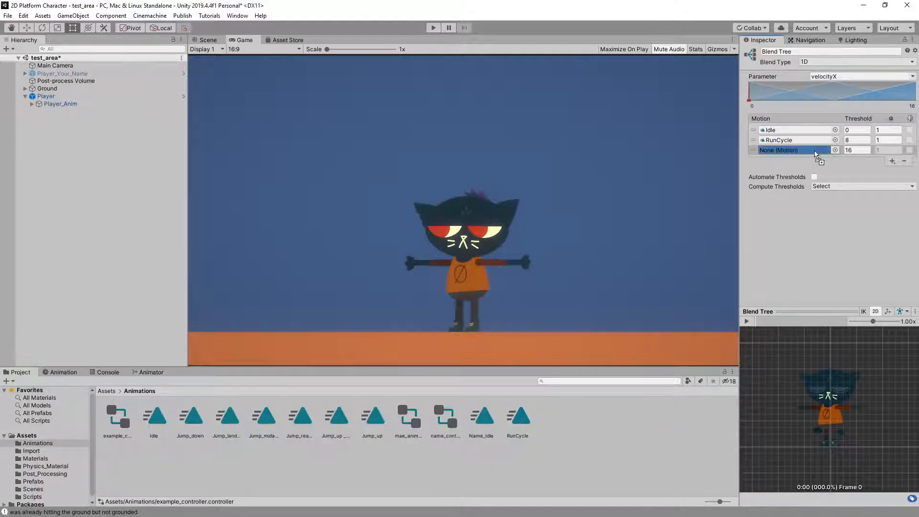
{"action": "left_click_drag", "start_coordinate": [817, 153], "coordinate": [816, 154]}
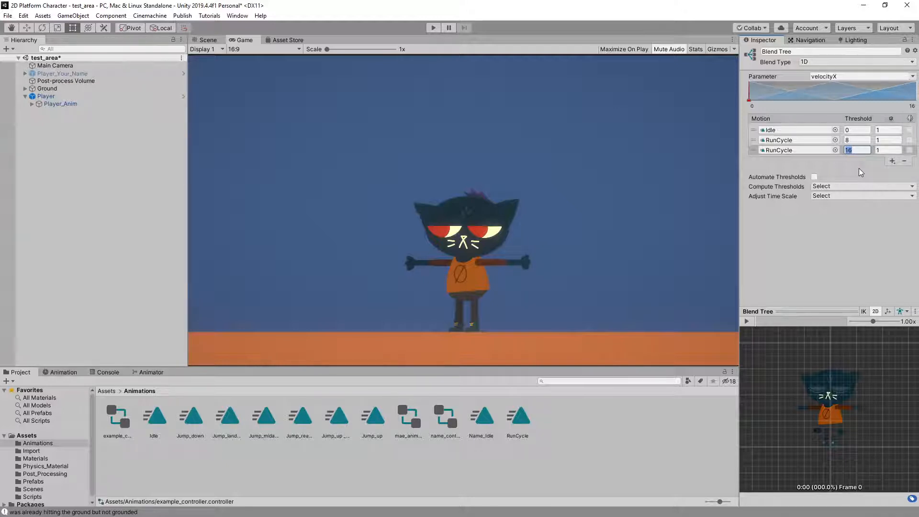
Step: Give the added RunCycle motion a threshold of 4 and a speed of 2, and reorder it between Idle and the other RunCycle
{"action": "key", "text": "Return"}
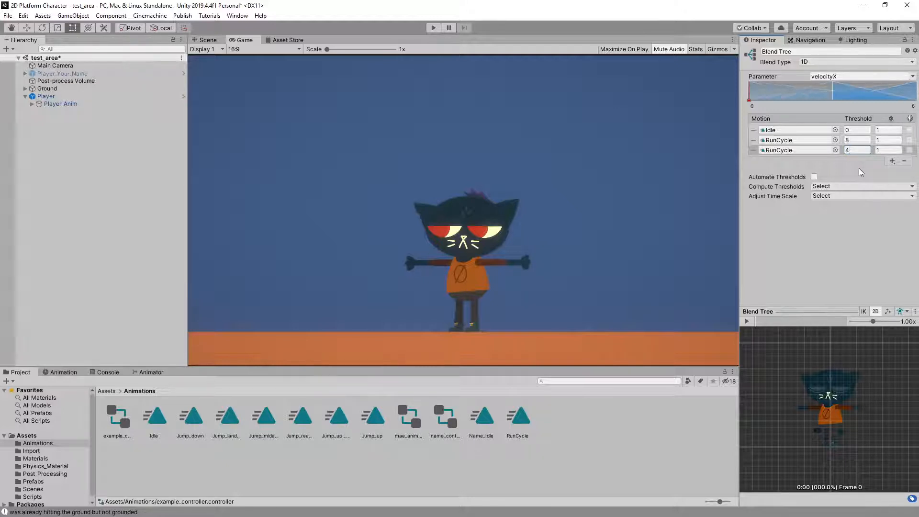
{"action": "left_click_drag", "start_coordinate": [753, 151], "coordinate": [754, 140]}
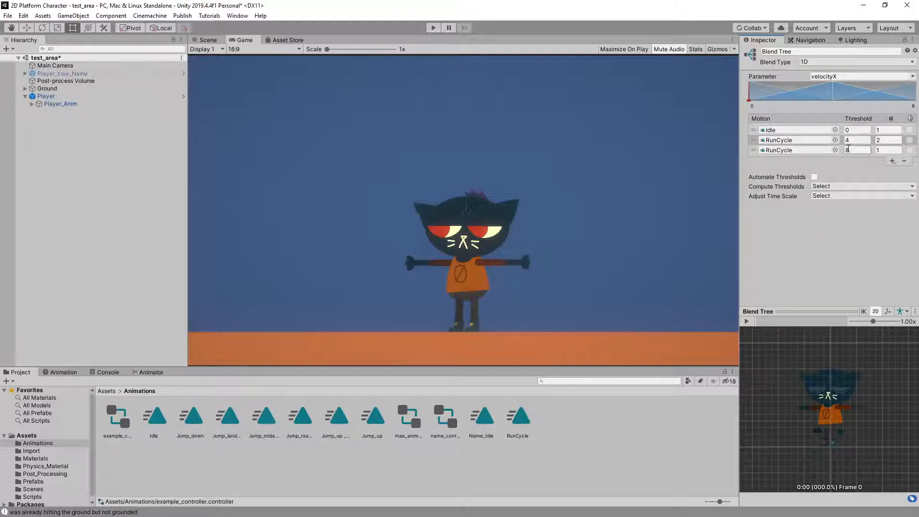
Step: Preview the Blend Tree in an enlarged preview pane, sweeping velocityX across its range, and stop the preview
{"action": "left_click", "coordinate": [747, 322]}
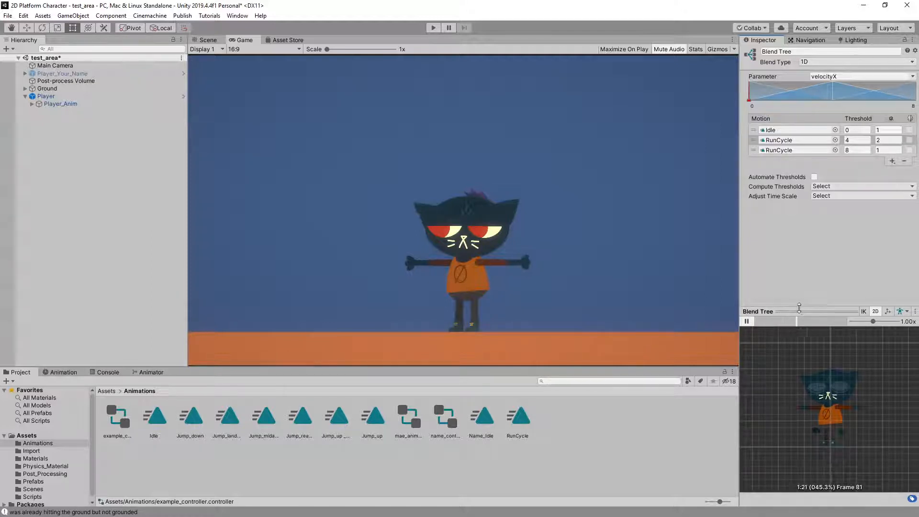
{"action": "left_click_drag", "start_coordinate": [799, 307], "coordinate": [798, 260]}
{"action": "left_click_drag", "start_coordinate": [750, 100], "coordinate": [845, 101]}
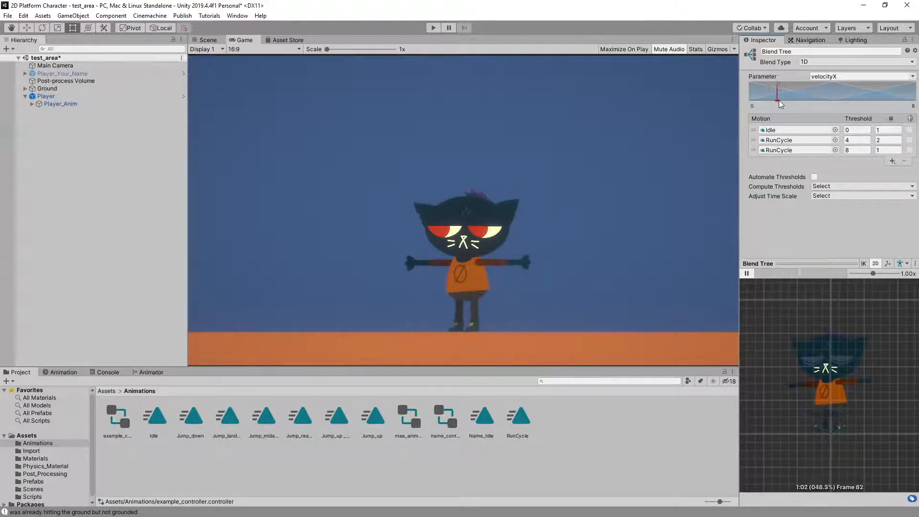
{"action": "mouse_move", "coordinate": [780, 100]}
{"action": "left_mouse_down"}
{"action": "mouse_move", "coordinate": [771, 99]}
{"action": "mouse_move", "coordinate": [911, 100]}
{"action": "left_mouse_up"}
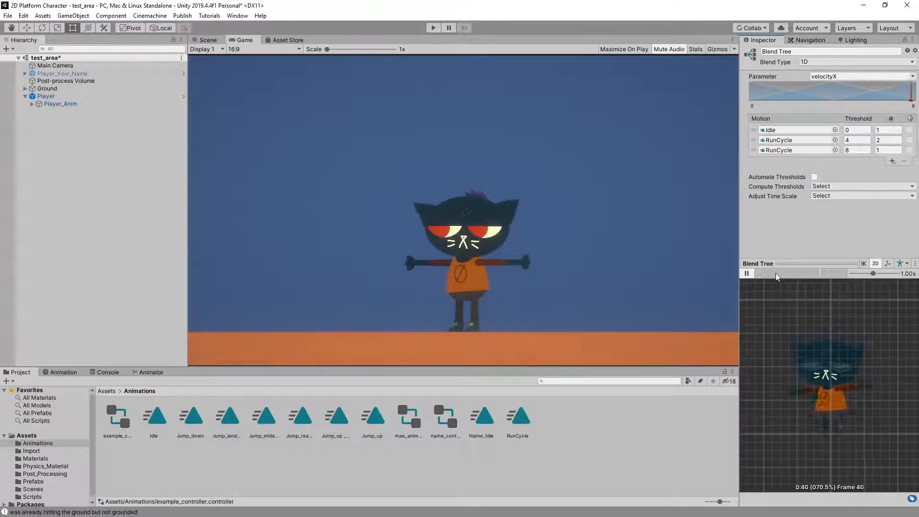
{"action": "left_click", "coordinate": [747, 273]}
Step: Run the game and move the character left and right to test the three-motion blend
{"action": "left_click", "coordinate": [433, 27]}
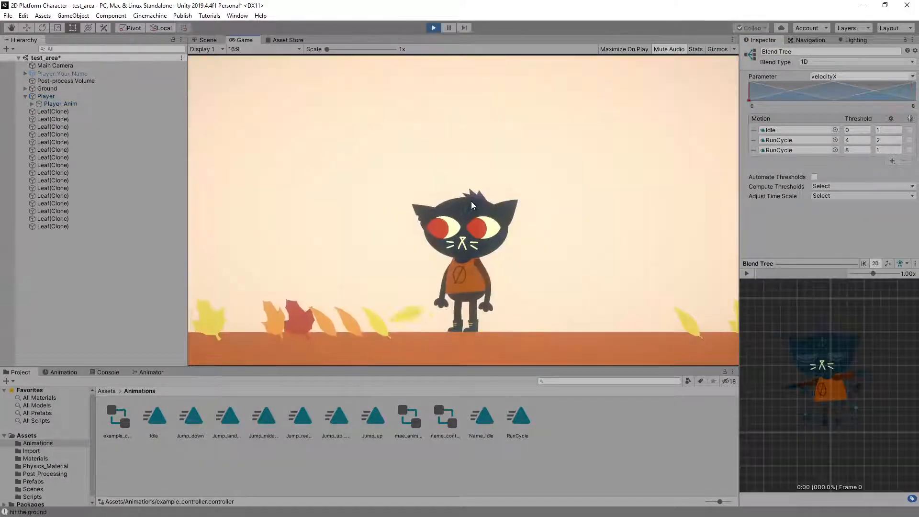
{"action": "key", "text": "a"}
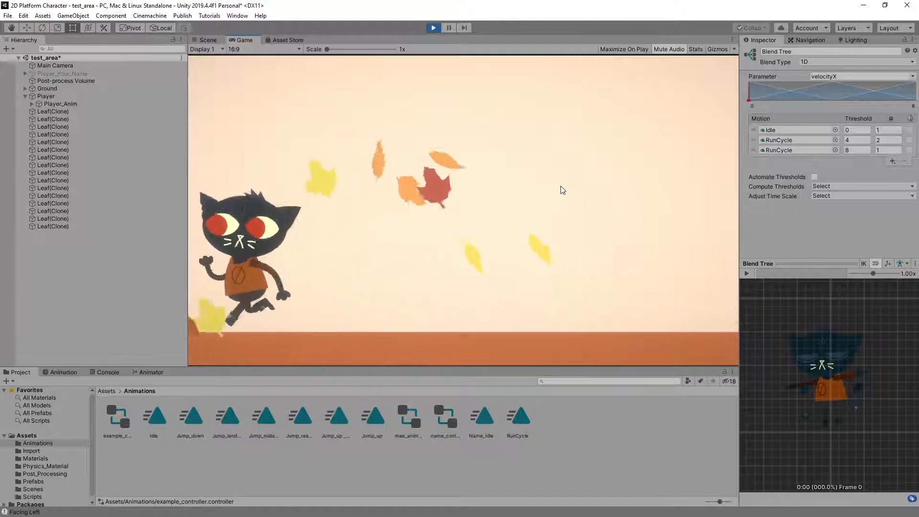
{"action": "key", "text": "d"}
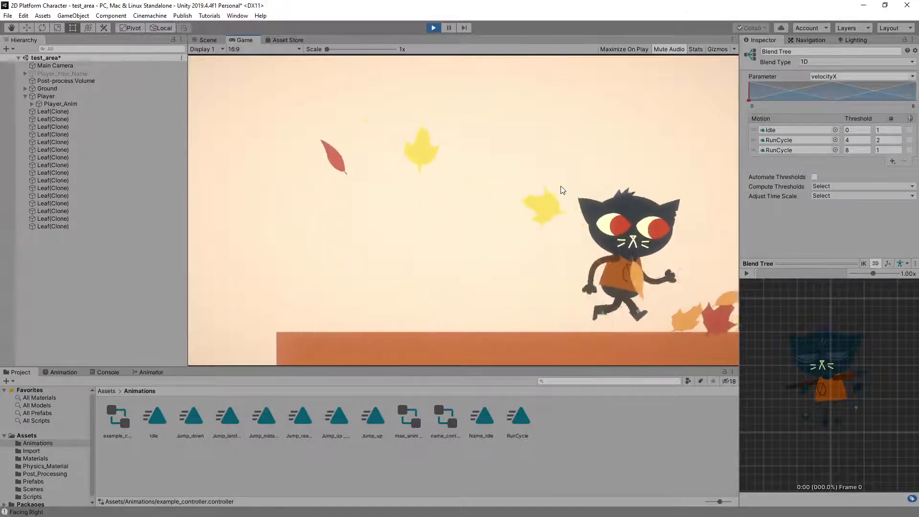
{"action": "key", "text": "d"}
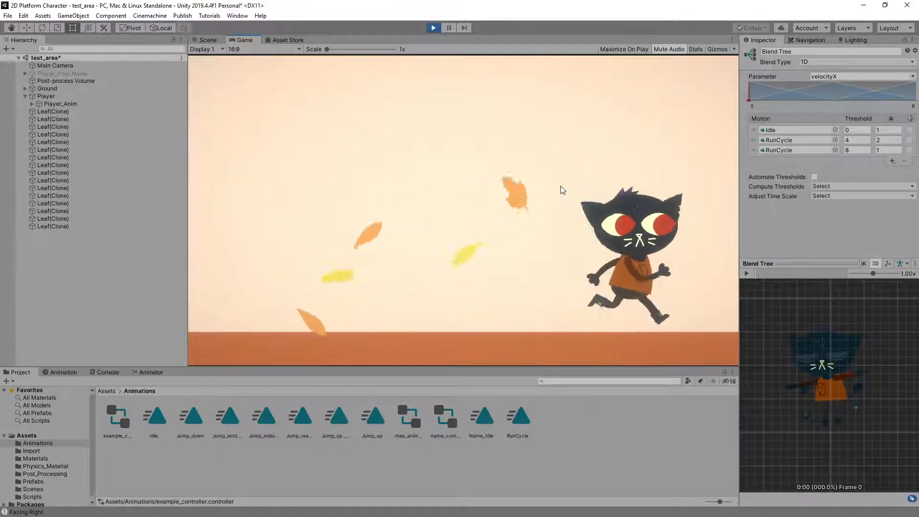
{"action": "key", "text": "a"}
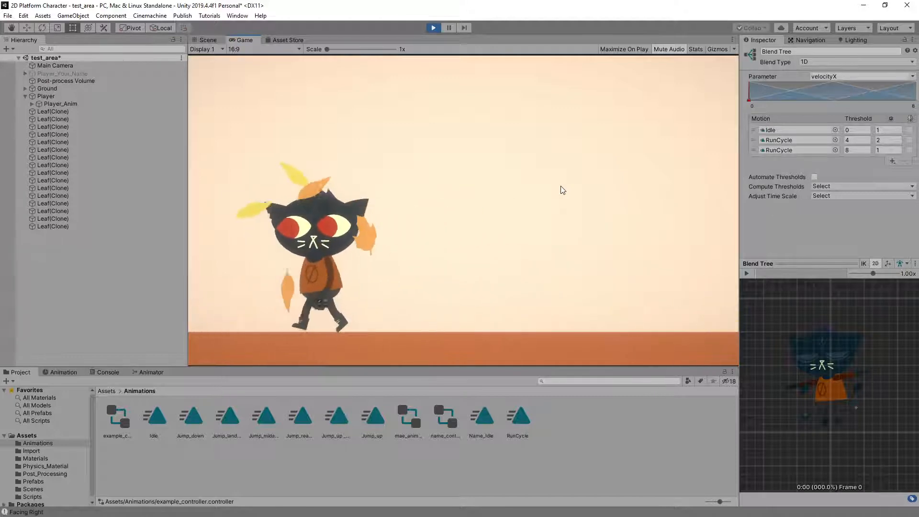
Step: Run the character back and forth across the ground, changing direction repeatedly to judge the walk-to-run blend
{"action": "key", "text": "d"}
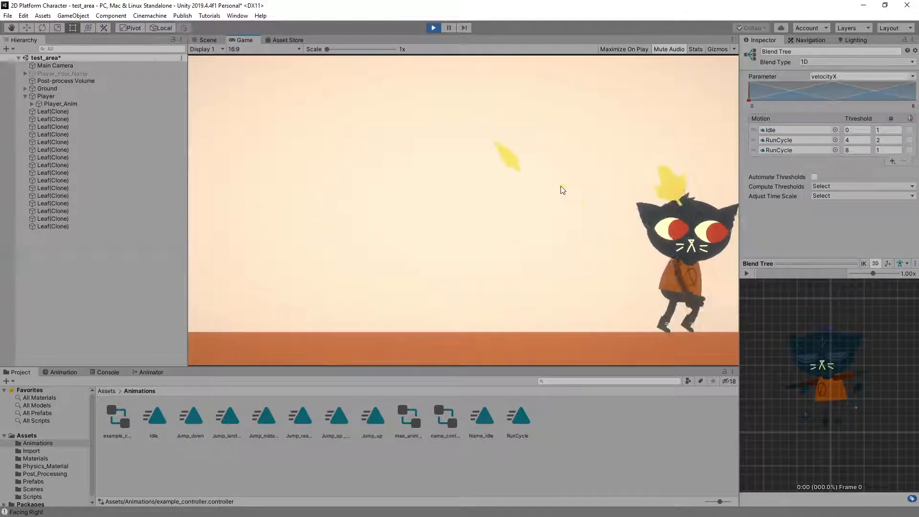
{"action": "key", "text": "a"}
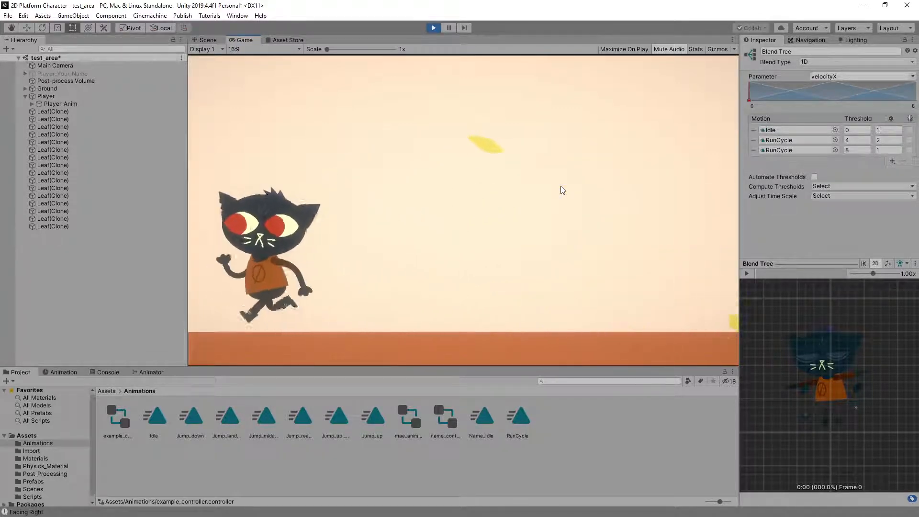
{"action": "key", "text": "d"}
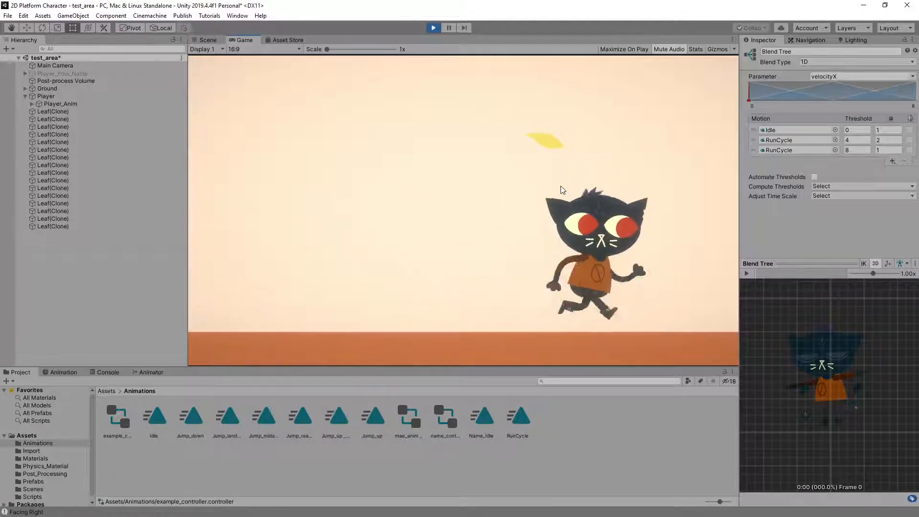
{"action": "key", "text": "a"}
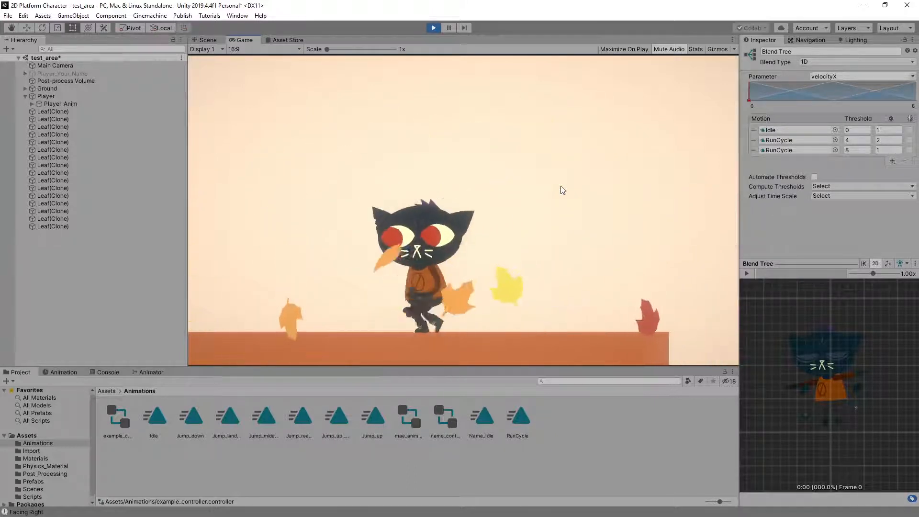
{"action": "key", "text": "d"}
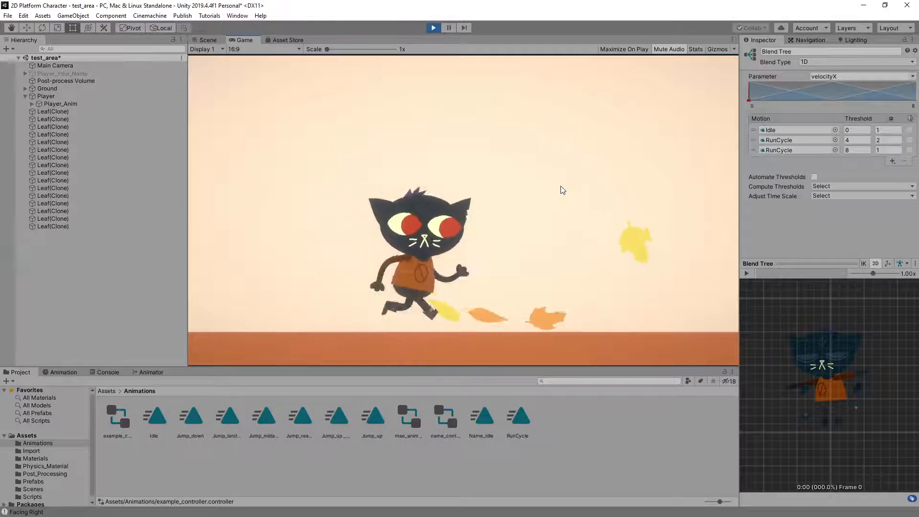
{"action": "key", "text": "a"}
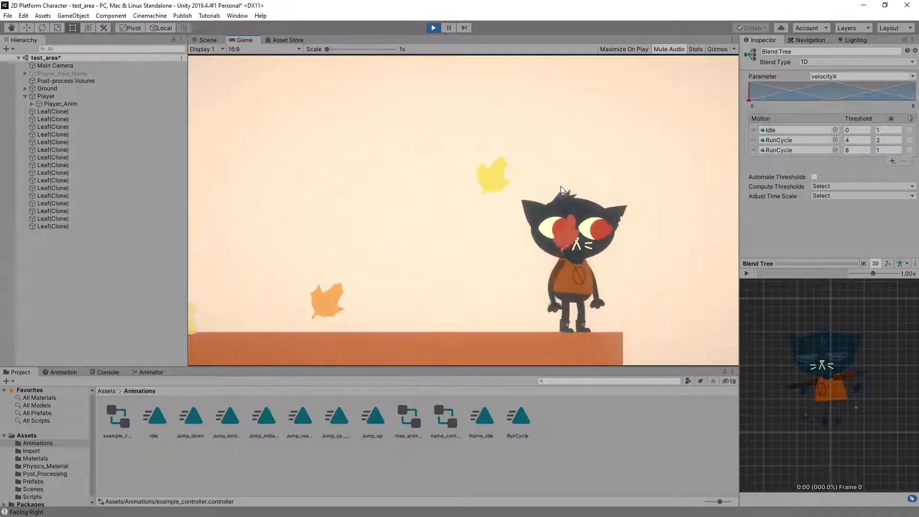
Step: Make the character jump while moving in both directions to check how it animates in the air
{"action": "key", "text": "space"}
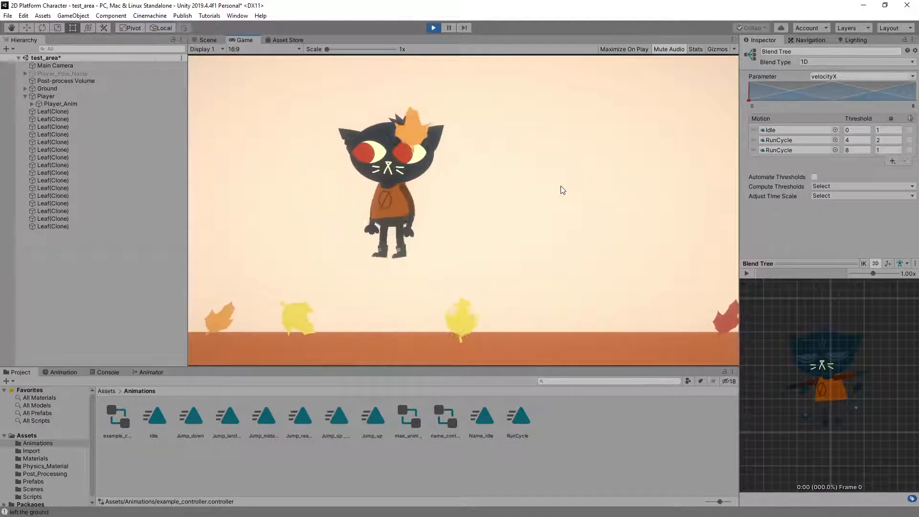
{"action": "key", "text": "a"}
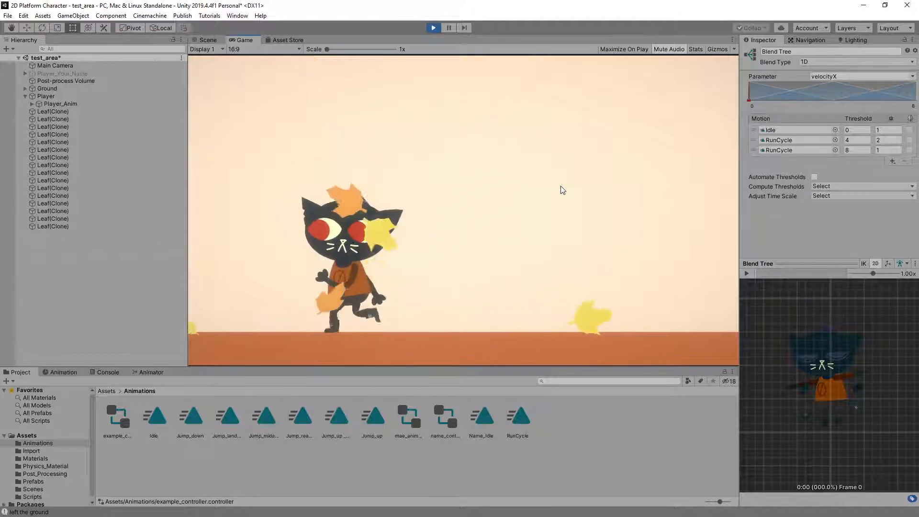
{"action": "key", "text": "d"}
{"action": "key", "text": "space"}
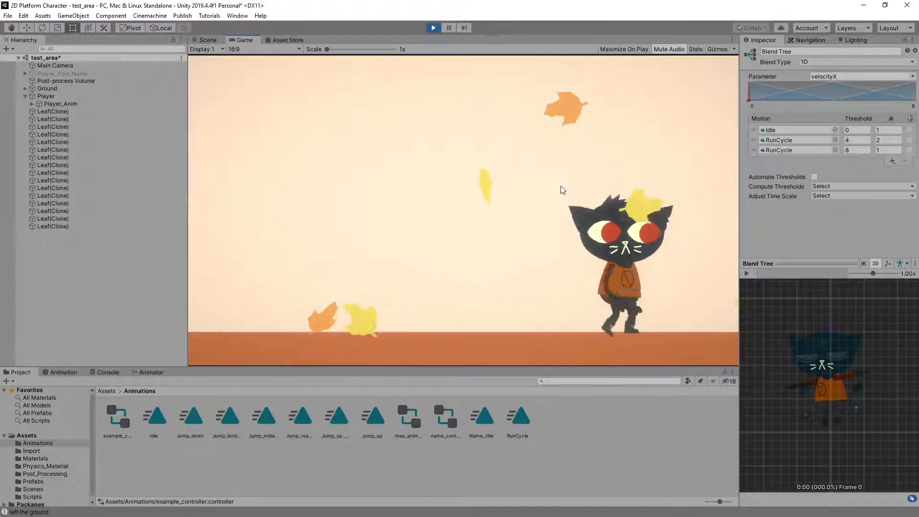
{"action": "key", "text": "a"}
{"action": "key", "text": "d"}
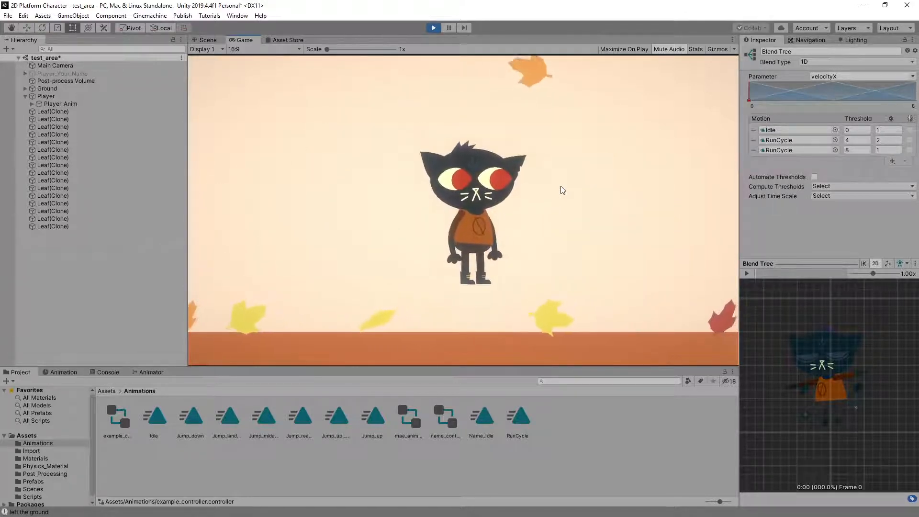
{"action": "key", "text": "a"}
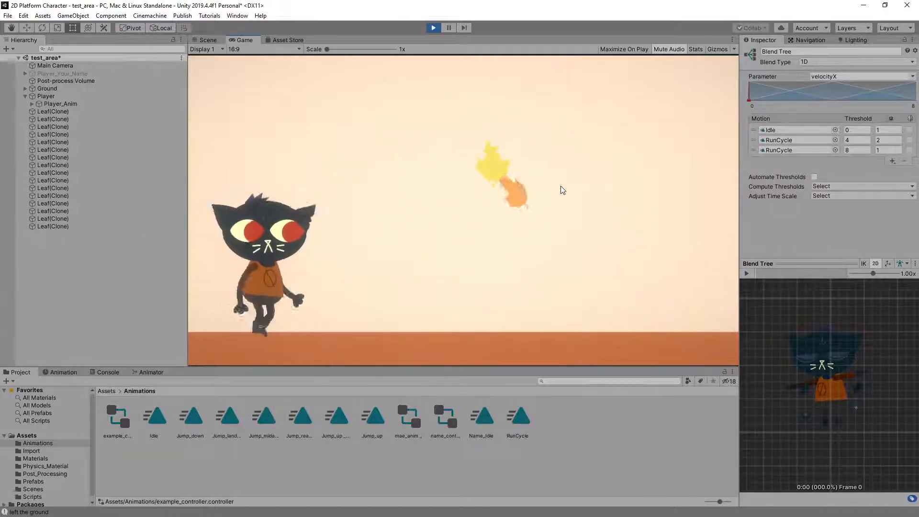
{"action": "key", "text": "d"}
{"action": "key", "text": "space"}
Step: Watch the live Animator parameters velocityX, velocityY and grounded while jumping and running the character, and stop the game
{"action": "left_click", "coordinate": [150, 372]}
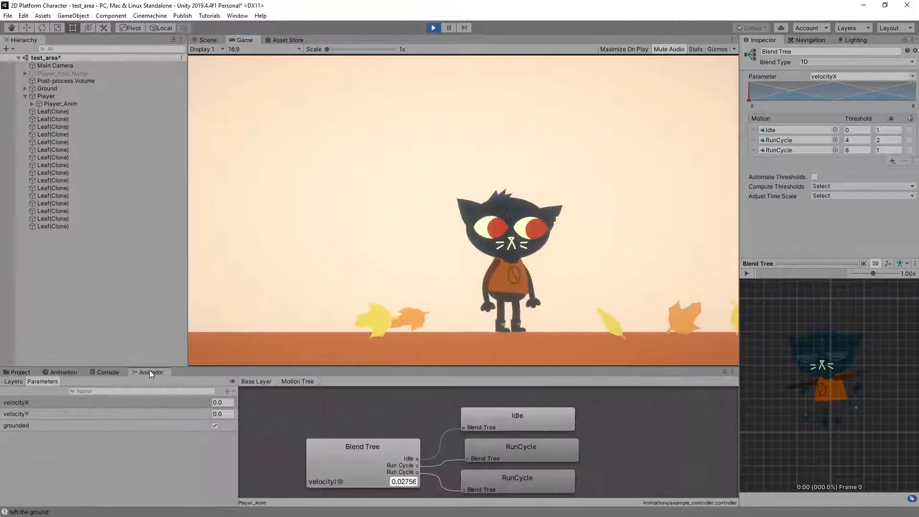
{"action": "key", "text": "space"}
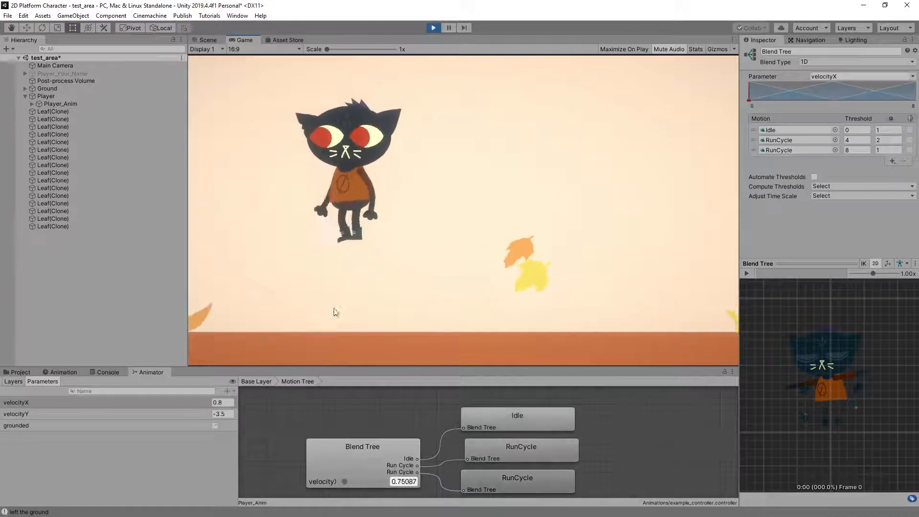
{"action": "key", "text": "space"}
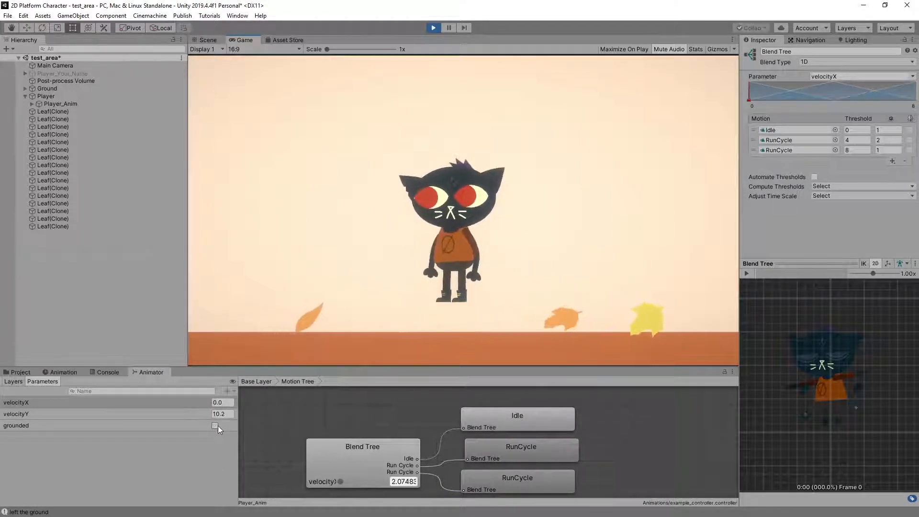
{"action": "key", "text": "d"}
{"action": "key", "text": "space"}
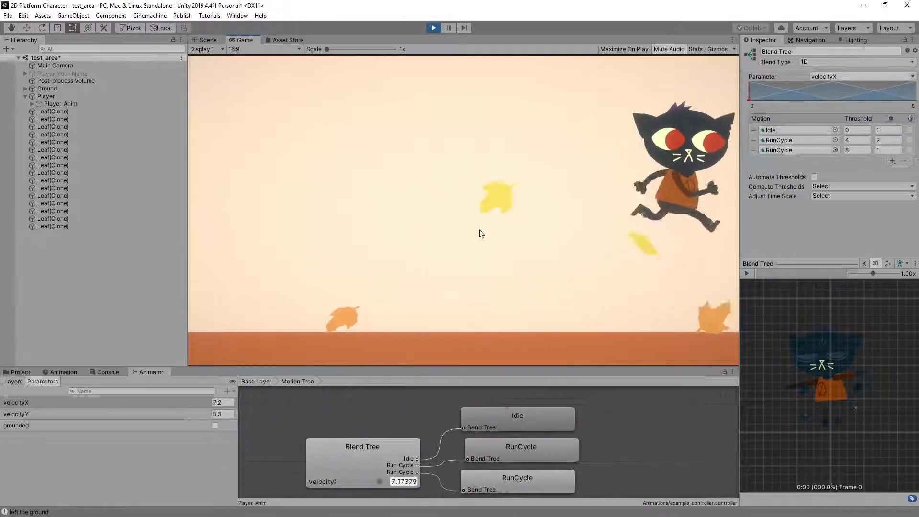
{"action": "key", "text": "space"}
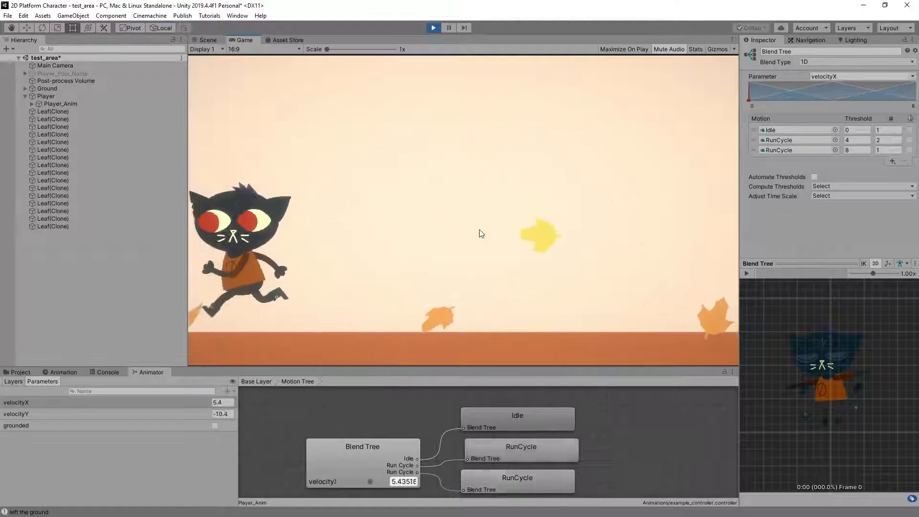
{"action": "key", "text": "space"}
{"action": "key", "text": "Left"}
{"action": "key", "text": "space"}
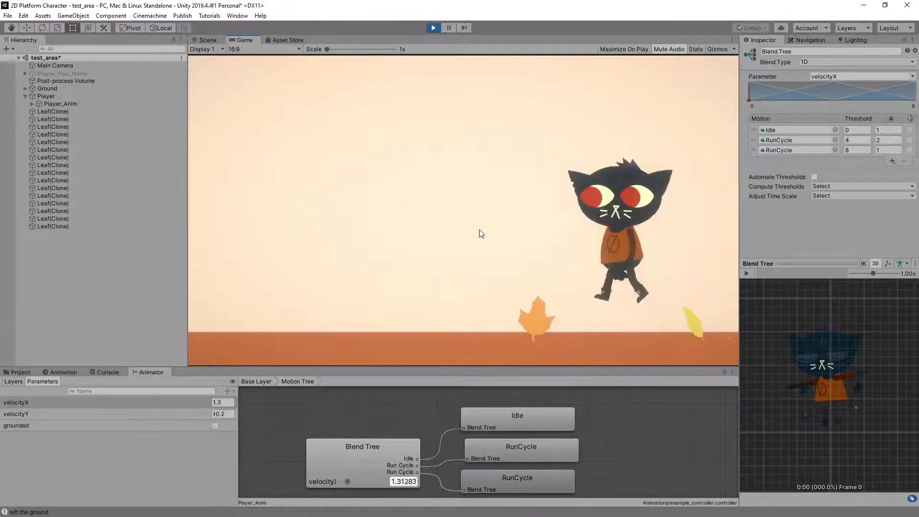
{"action": "key", "text": "Right"}
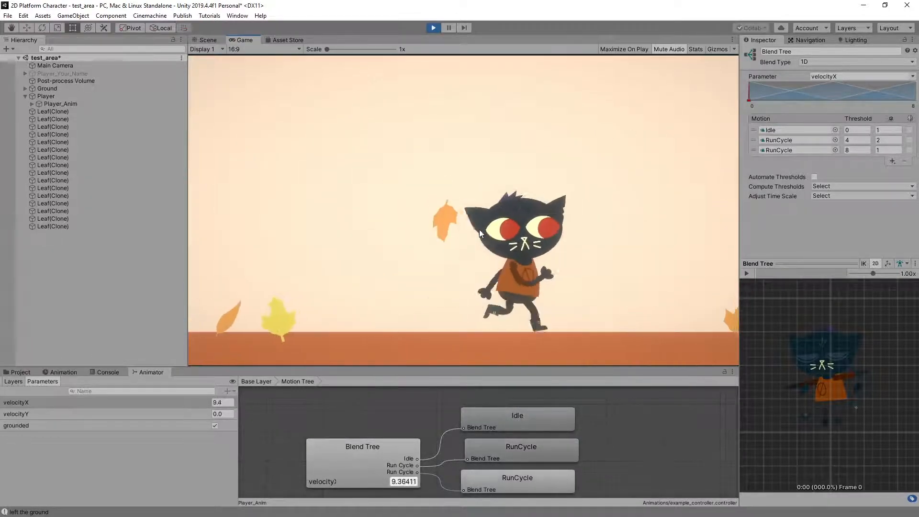
{"action": "key", "text": "space"}
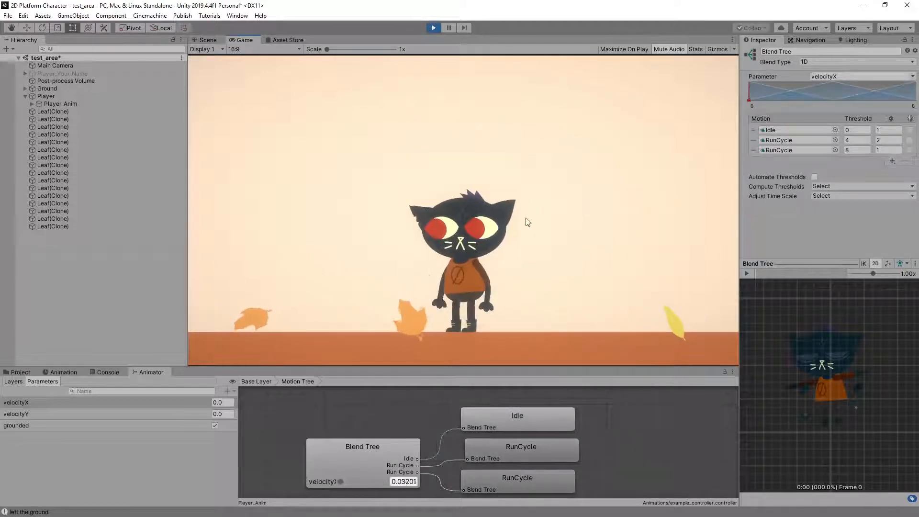
{"action": "left_click", "coordinate": [434, 27]}
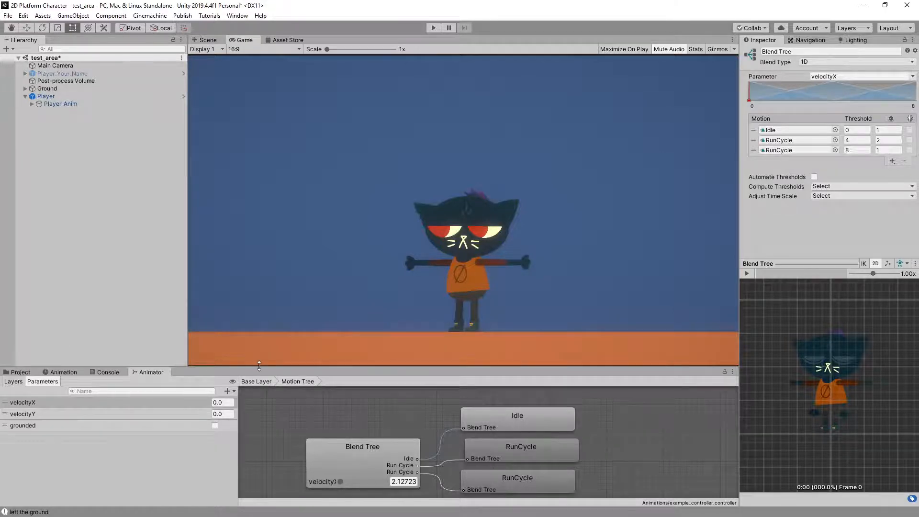
Step: Enlarge the Animator view, return to the Base Layer and create a new blend tree state below Motion Tree
{"action": "left_click_drag", "start_coordinate": [259, 367], "coordinate": [271, 264]}
{"action": "scroll", "coordinate": [350, 433], "scroll_direction": "down", "scroll_amount": 3}
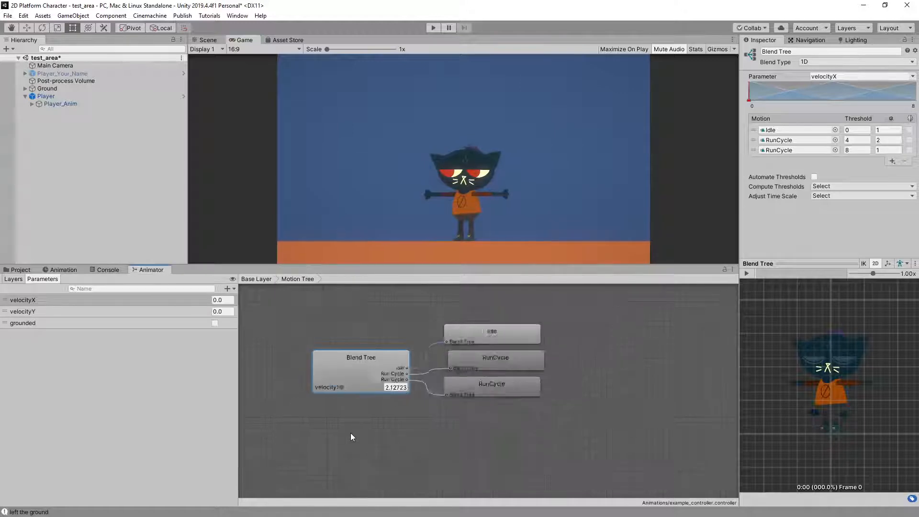
{"action": "middle_click_drag", "start_coordinate": [361, 434], "coordinate": [364, 439]}
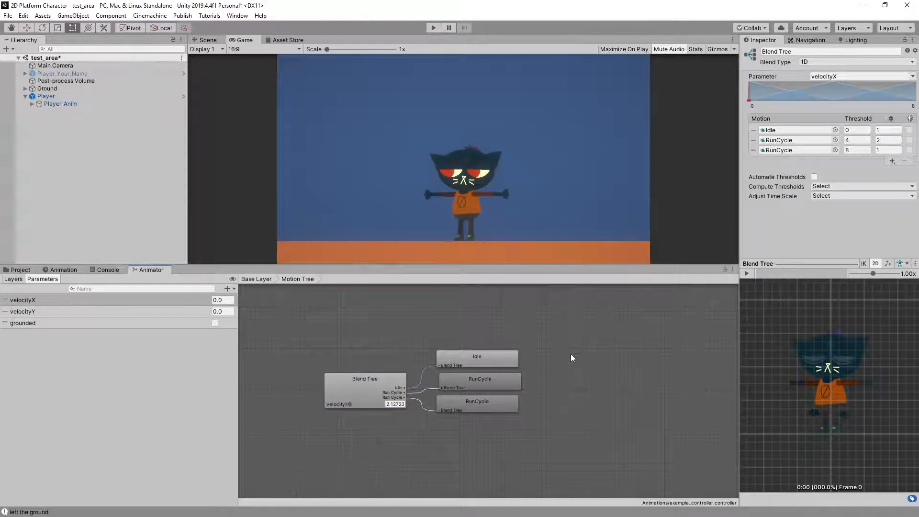
{"action": "double_click", "coordinate": [347, 319]}
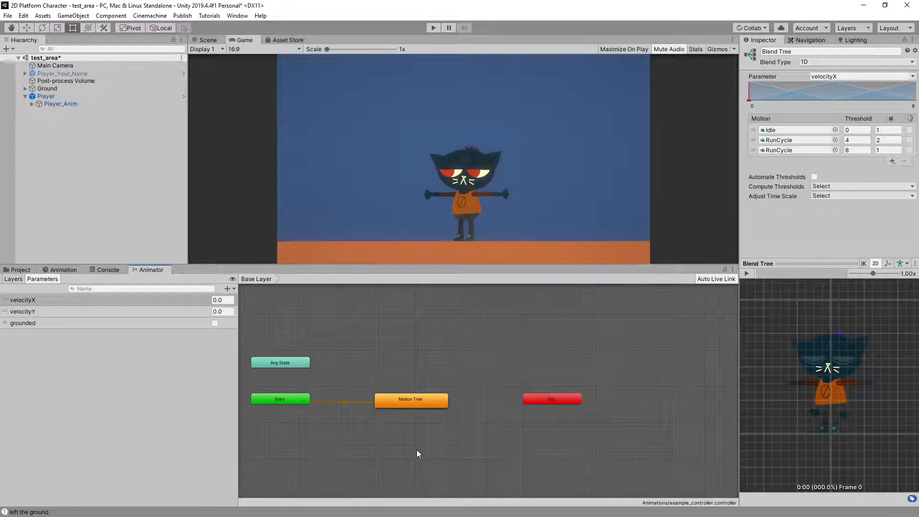
{"action": "middle_click_drag", "start_coordinate": [417, 449], "coordinate": [462, 419]}
{"action": "scroll", "coordinate": [424, 402], "scroll_direction": "up", "scroll_amount": 3}
{"action": "right_click", "coordinate": [462, 417]}
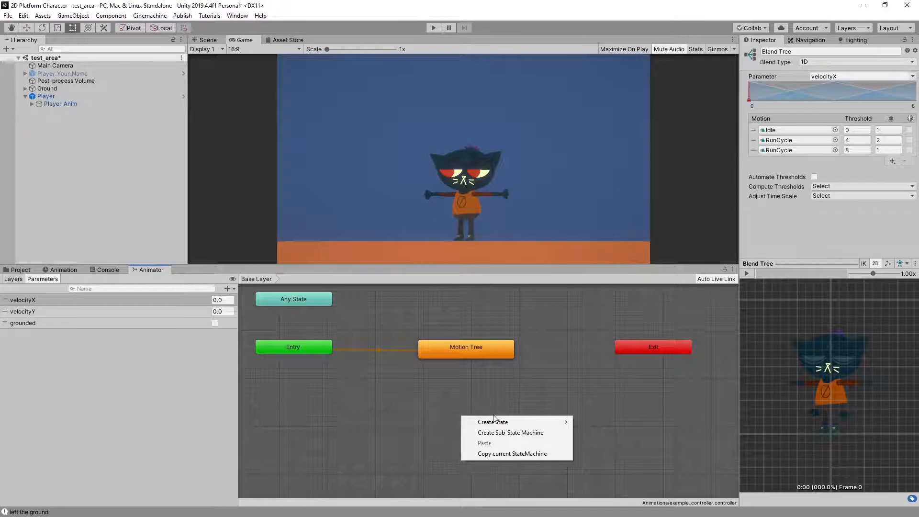
{"action": "mouse_move", "coordinate": [495, 423]}
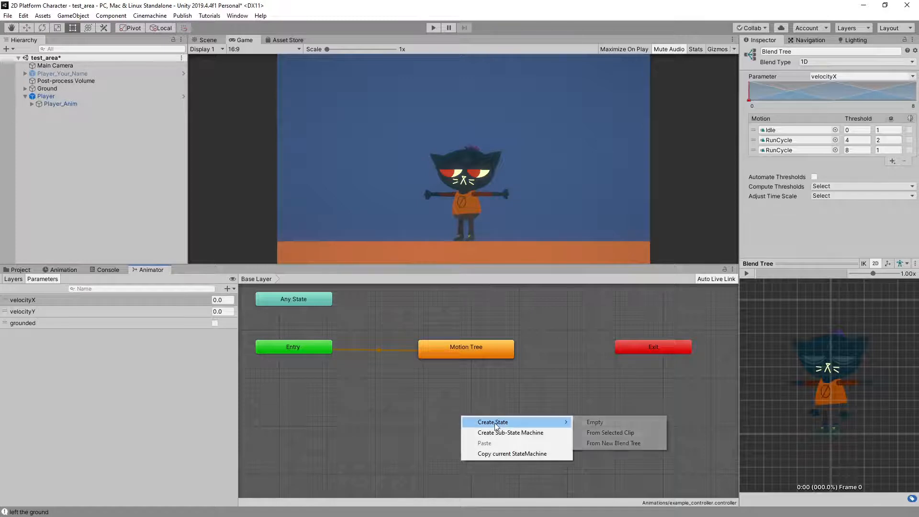
{"action": "left_click", "coordinate": [628, 444]}
{"action": "left_click_drag", "start_coordinate": [520, 426], "coordinate": [482, 422]}
Step: Rename the new blend tree state to Jump Tree and align it directly beneath Motion Tree
{"action": "left_click", "coordinate": [779, 53]}
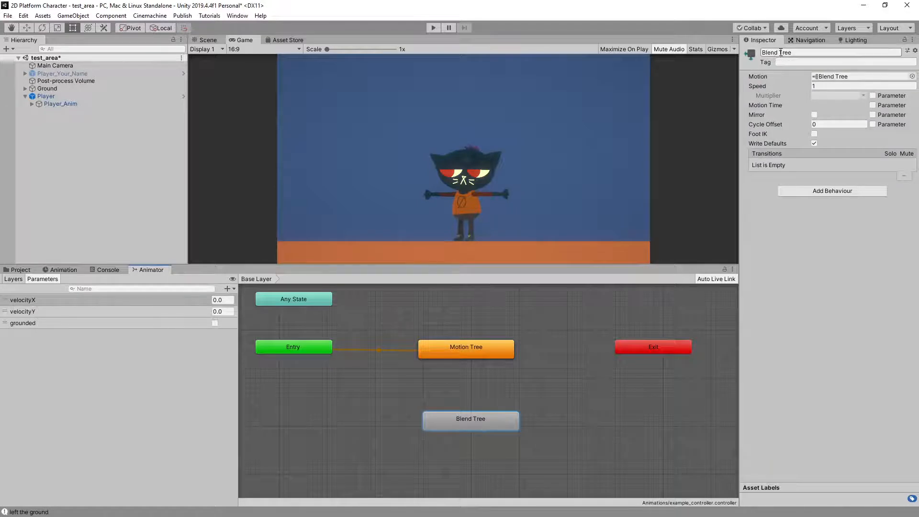
{"action": "left_click_drag", "start_coordinate": [779, 53], "coordinate": [737, 53]}
{"action": "type", "text": "Jump"}
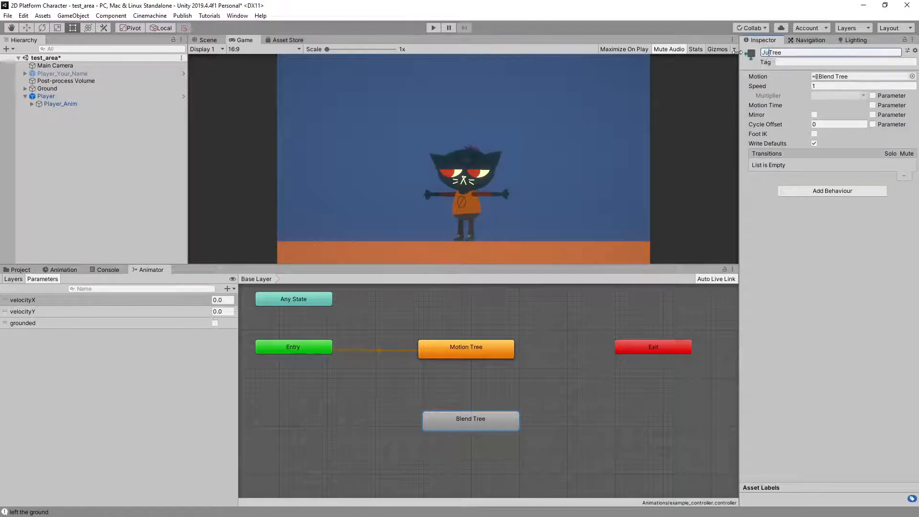
{"action": "key", "text": "Return"}
{"action": "left_click", "coordinate": [499, 376]}
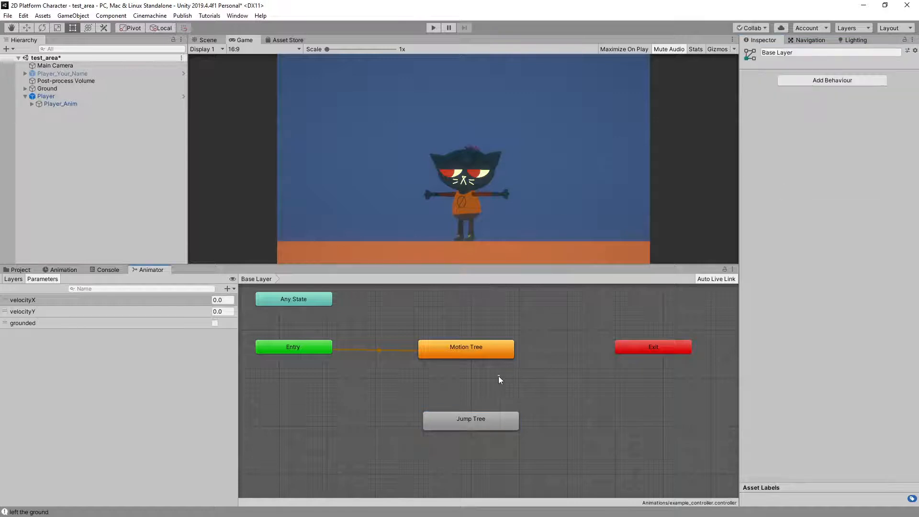
{"action": "left_click", "coordinate": [483, 418]}
{"action": "left_click_drag", "start_coordinate": [481, 416], "coordinate": [475, 420]}
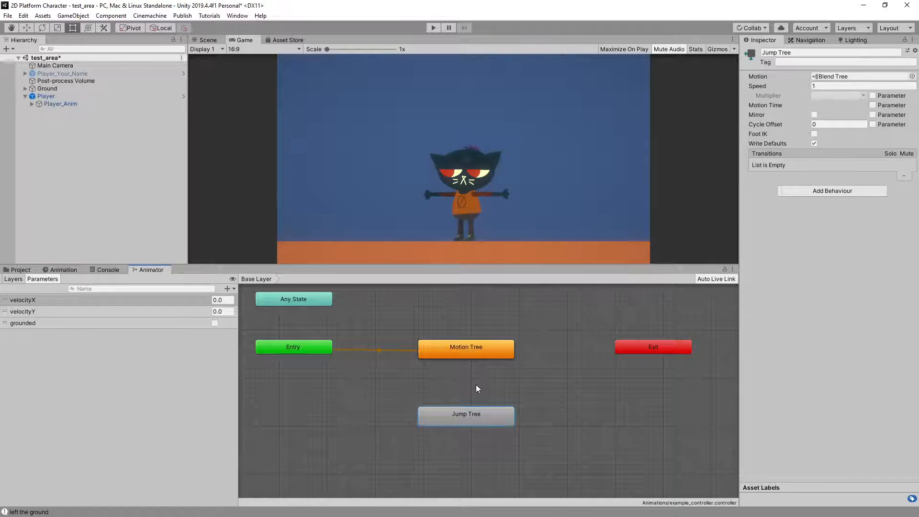
Step: Make a transition from Motion Tree to Jump Tree
{"action": "right_click", "coordinate": [467, 348]}
{"action": "left_click", "coordinate": [499, 355]}
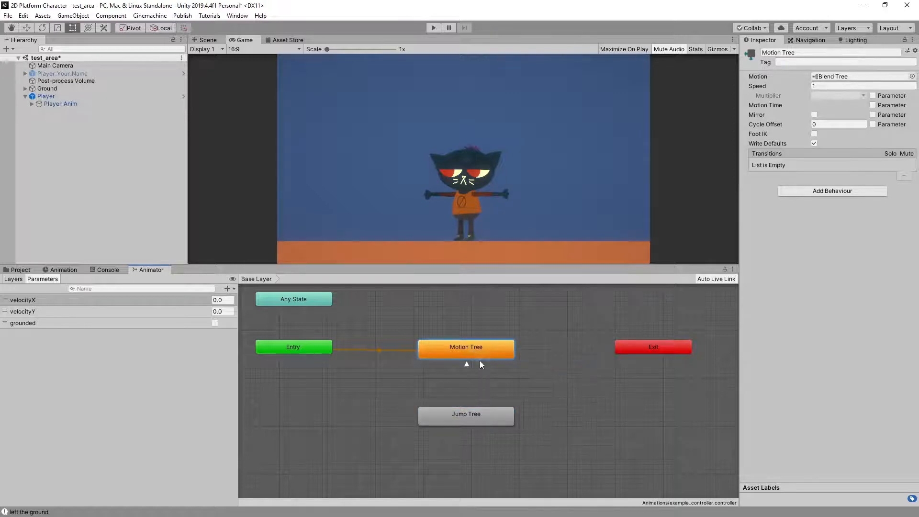
{"action": "left_click", "coordinate": [462, 416]}
Step: Add a condition to the Motion Tree to Jump Tree transition requiring grounded to be false
{"action": "left_click", "coordinate": [465, 383]}
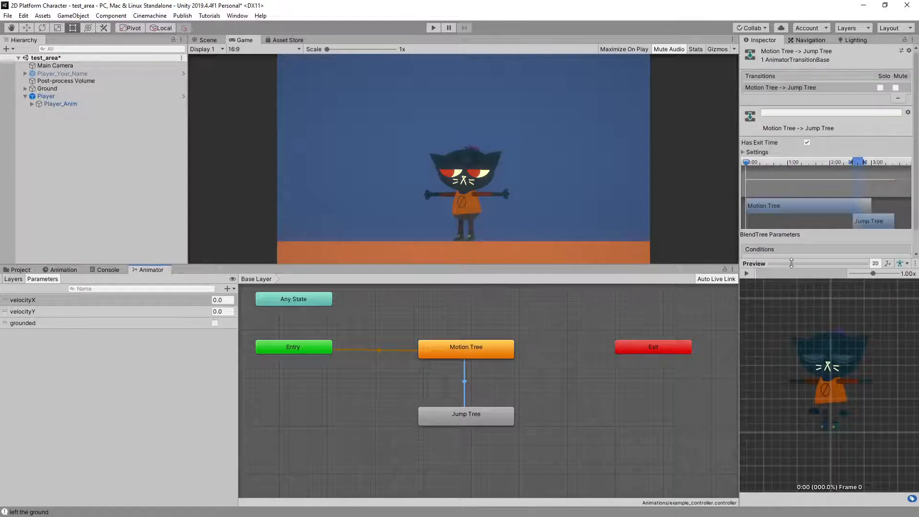
{"action": "left_click_drag", "start_coordinate": [792, 263], "coordinate": [791, 327]}
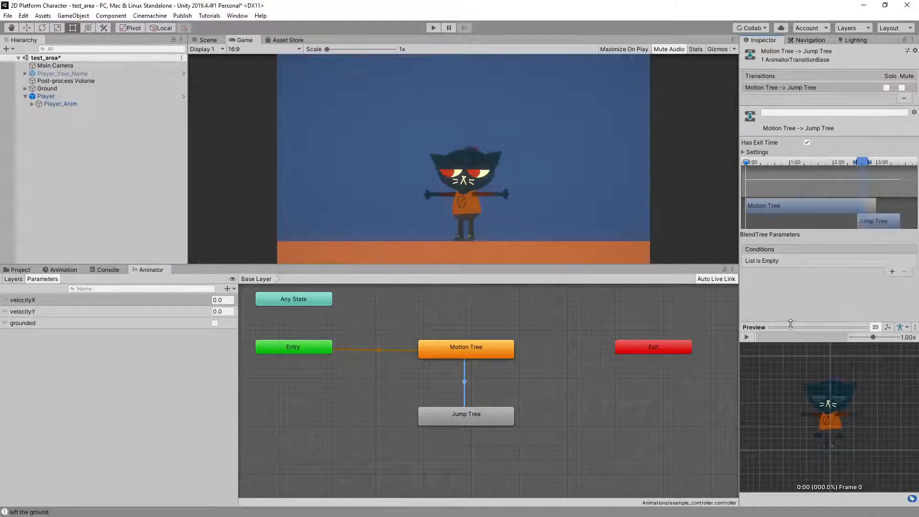
{"action": "left_click", "coordinate": [743, 152]}
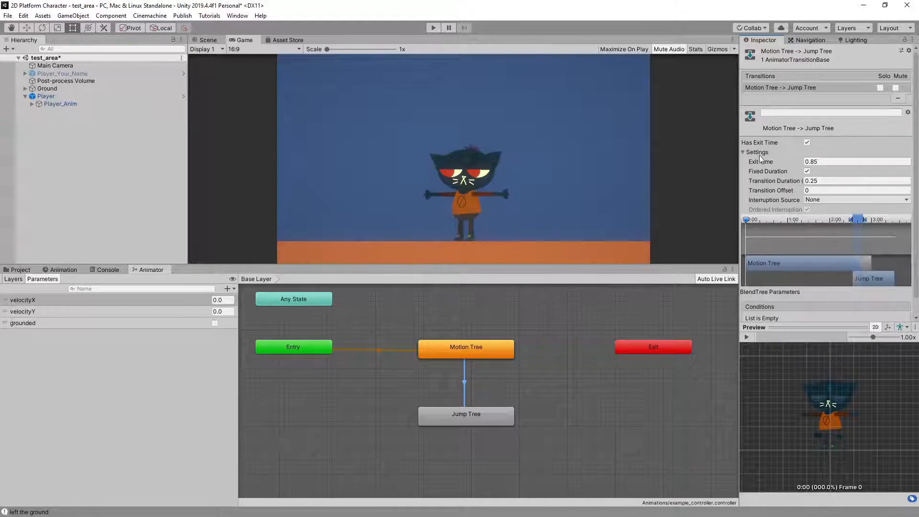
{"action": "left_click_drag", "start_coordinate": [817, 327], "coordinate": [817, 367]}
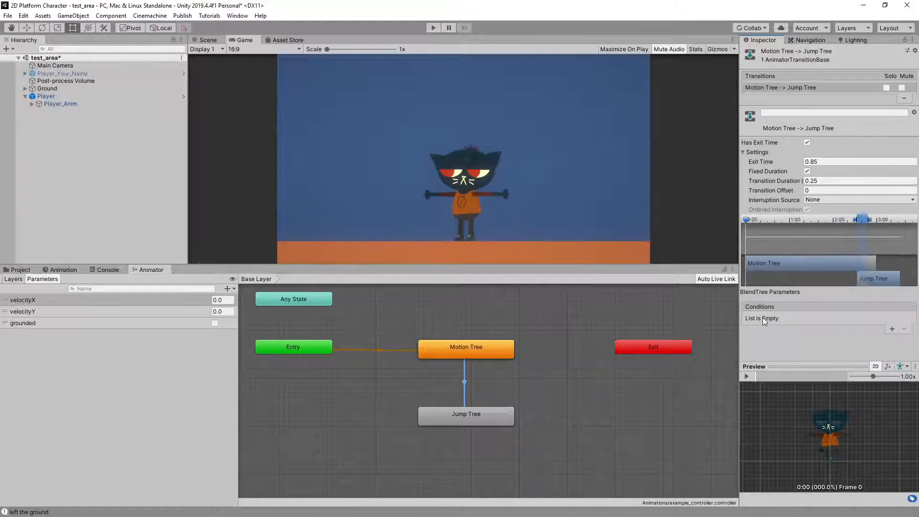
{"action": "left_click", "coordinate": [892, 330]}
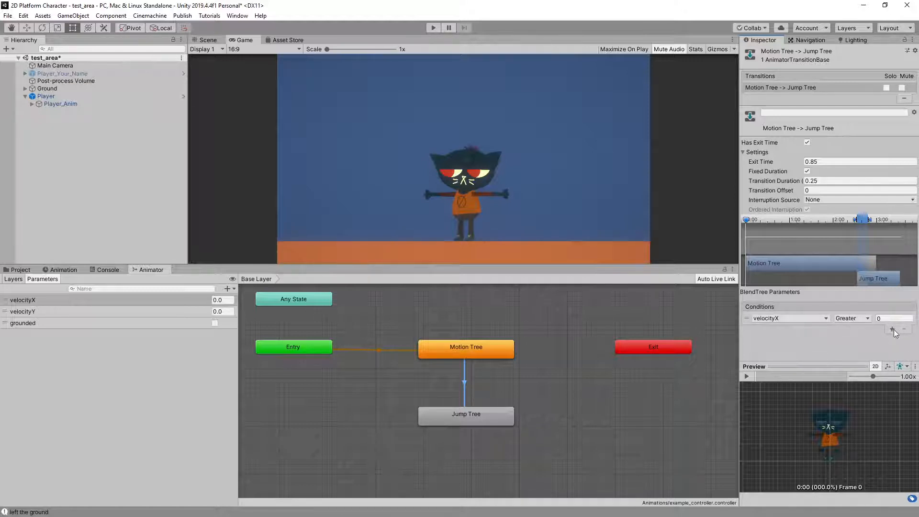
{"action": "left_click", "coordinate": [826, 317]}
{"action": "left_click", "coordinate": [781, 366]}
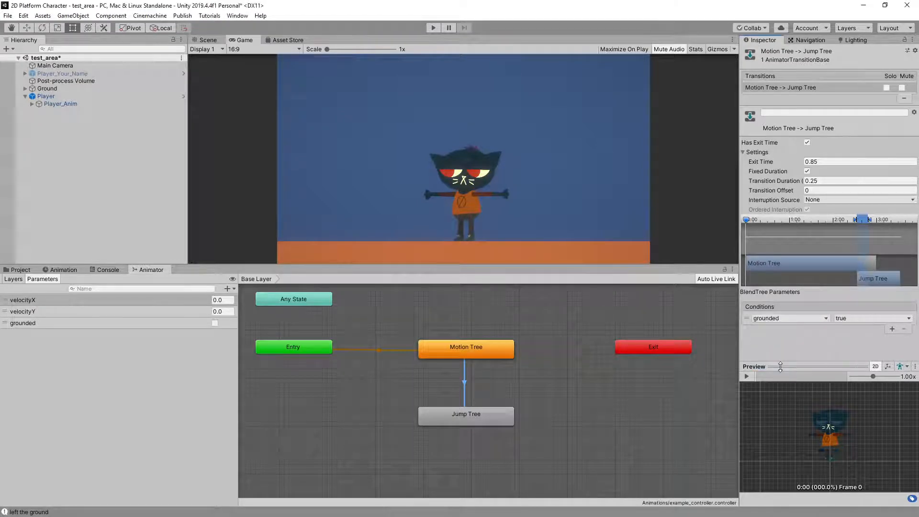
{"action": "left_click", "coordinate": [859, 319]}
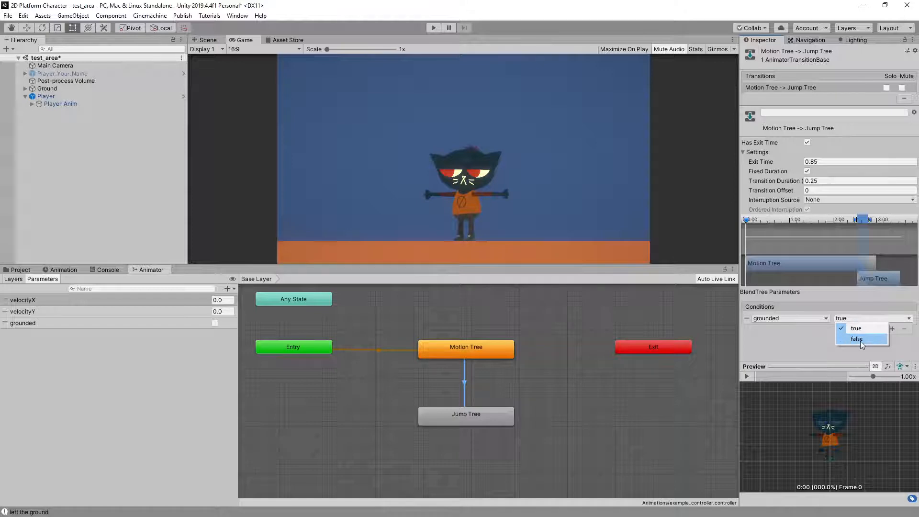
{"action": "left_click", "coordinate": [860, 341]}
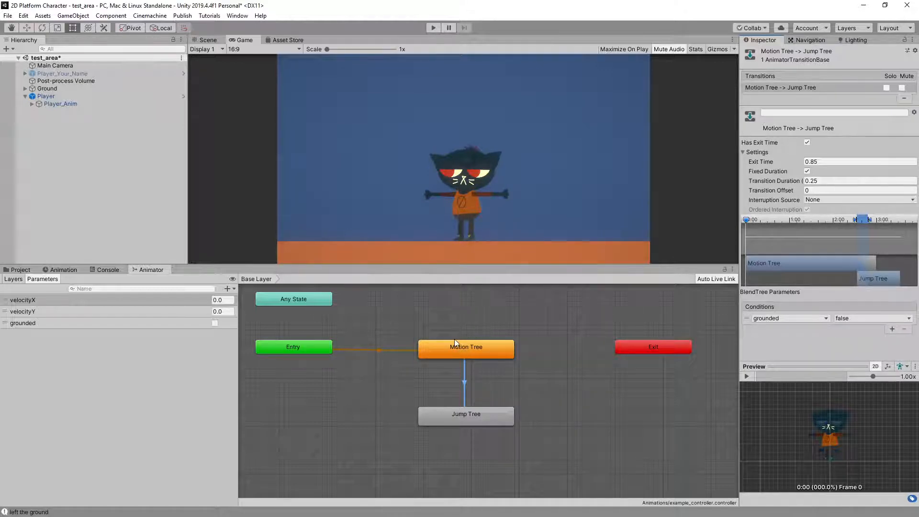
Step: Make a return transition from Jump Tree to Motion Tree
{"action": "right_click", "coordinate": [476, 419]}
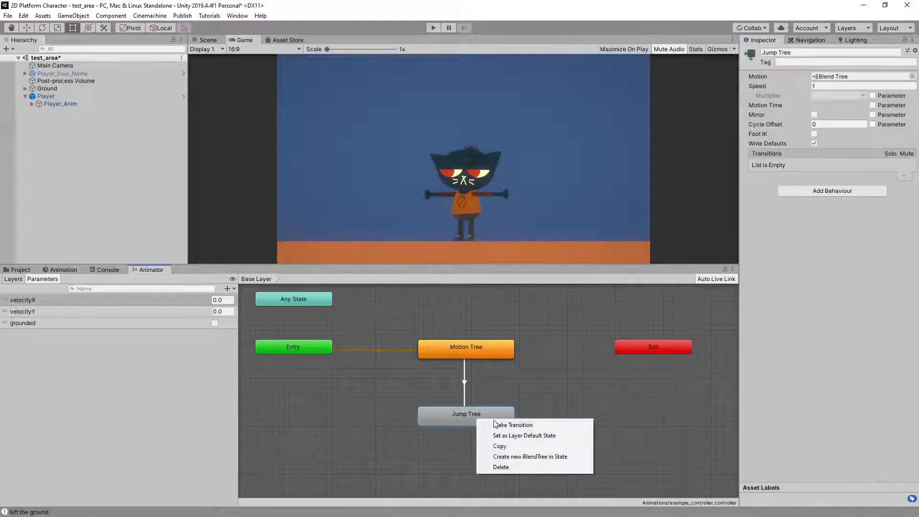
{"action": "left_click", "coordinate": [498, 422]}
{"action": "left_click", "coordinate": [483, 348]}
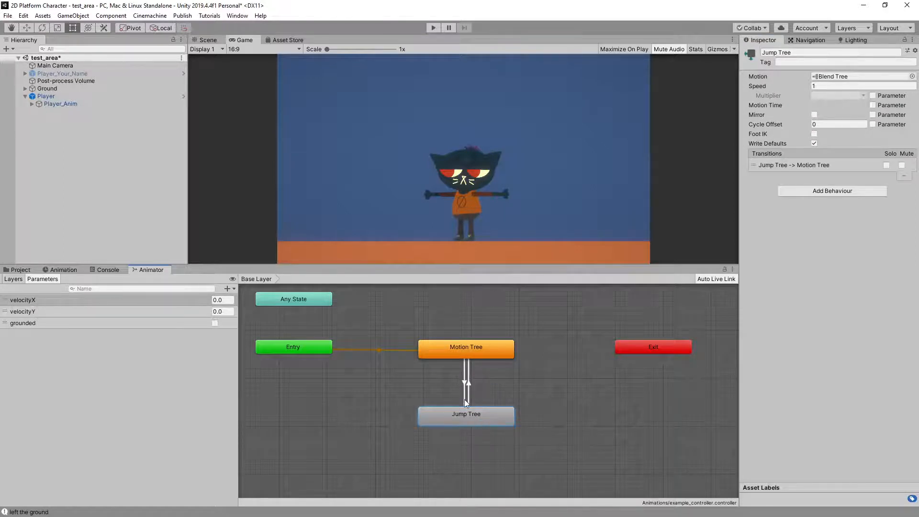
Step: Add a grounded is true condition to the Jump Tree to Motion Tree transition, and compare the settings of both transitions
{"action": "left_click", "coordinate": [470, 383]}
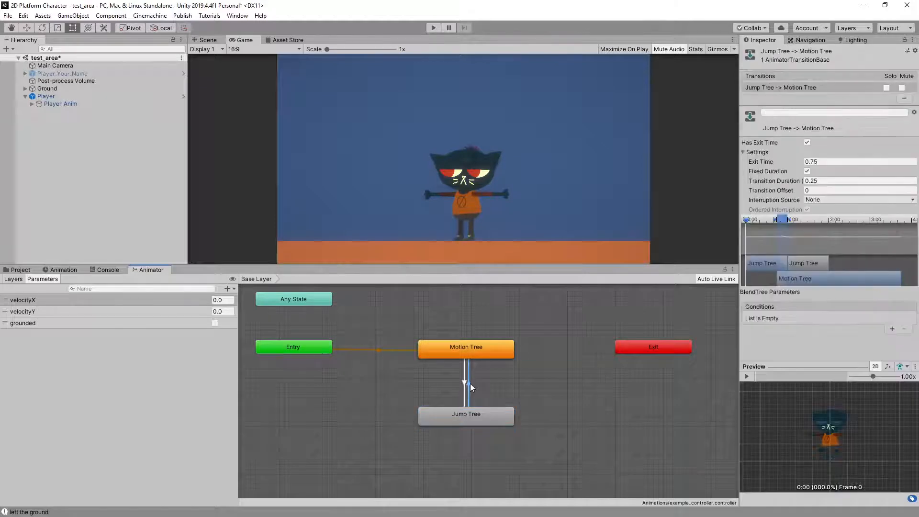
{"action": "left_click", "coordinate": [892, 327]}
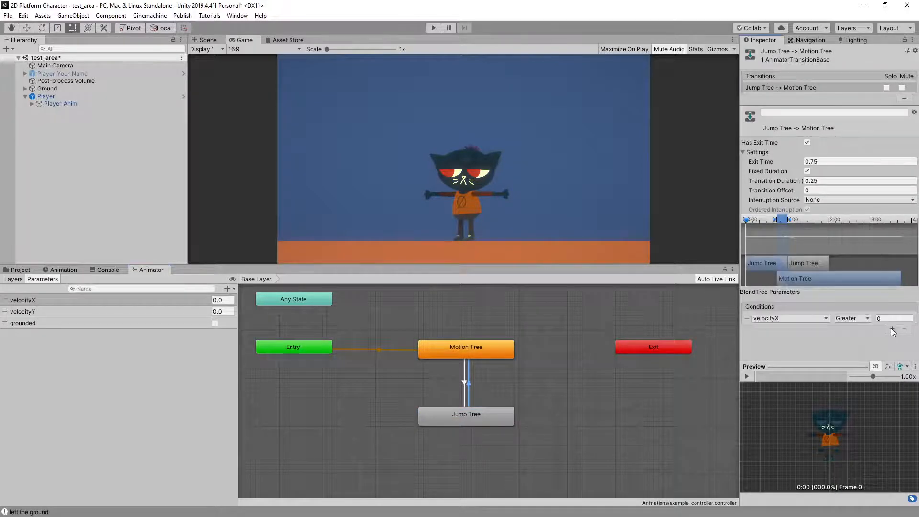
{"action": "left_click", "coordinate": [809, 316]}
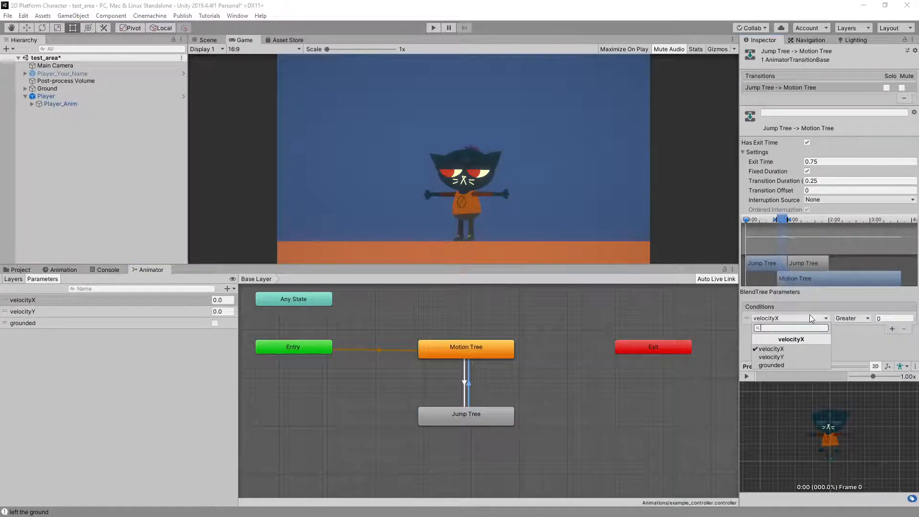
{"action": "left_click", "coordinate": [780, 365]}
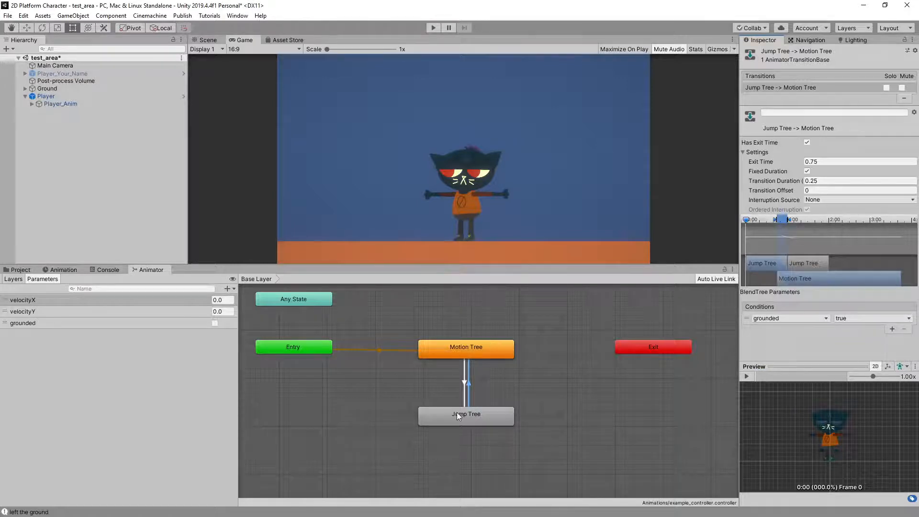
{"action": "left_click", "coordinate": [464, 383]}
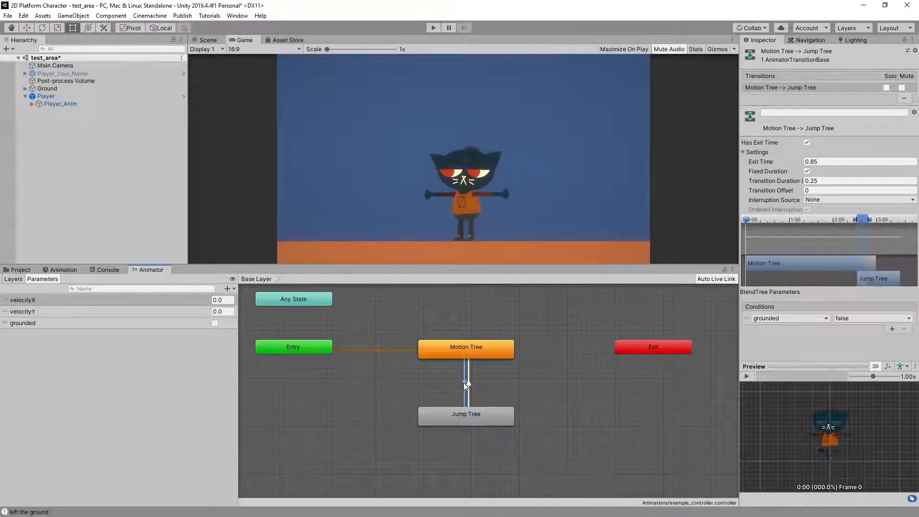
{"action": "left_click", "coordinate": [470, 384]}
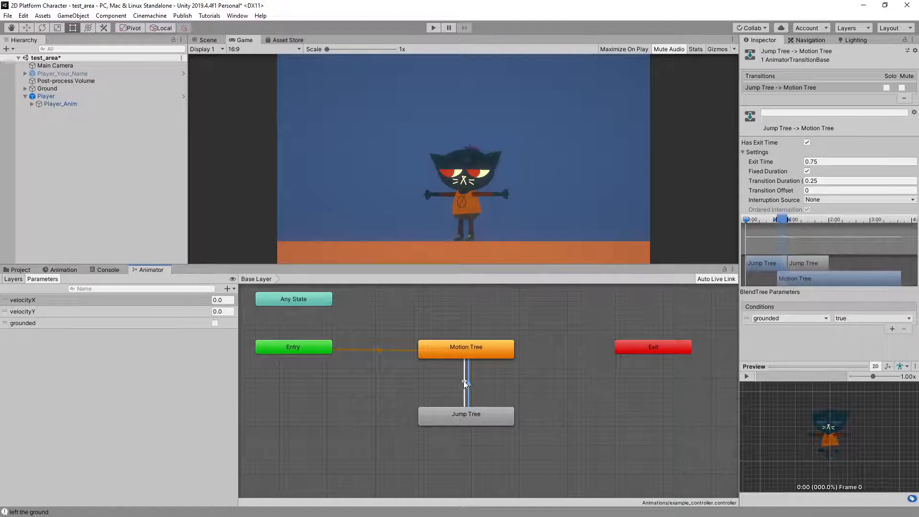
{"action": "left_click", "coordinate": [463, 381]}
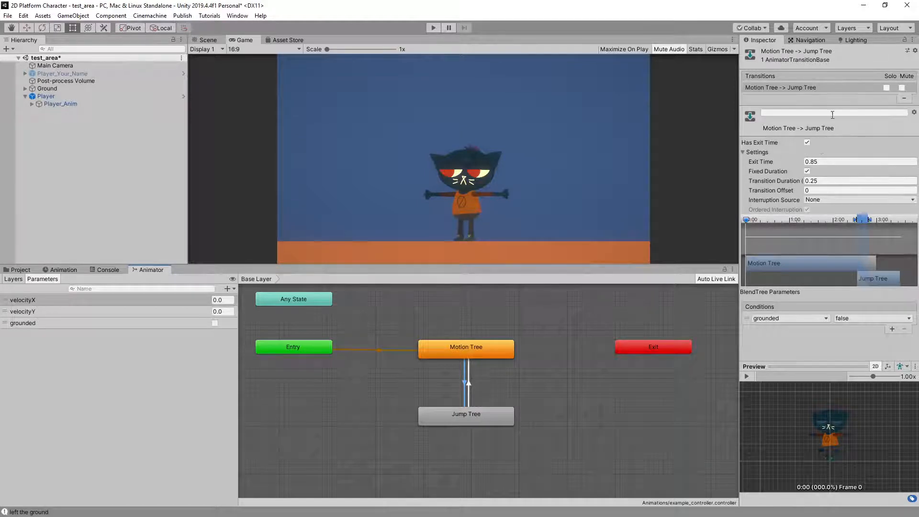
{"action": "left_click", "coordinate": [440, 380]}
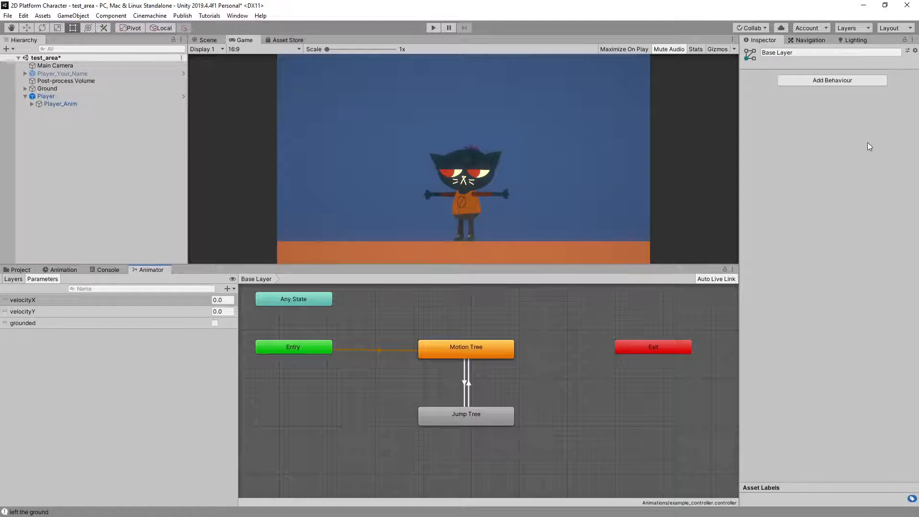
Step: Open Jump Tree, add three motion fields to its blend tree and turn off Automate Thresholds
{"action": "left_click", "coordinate": [453, 419]}
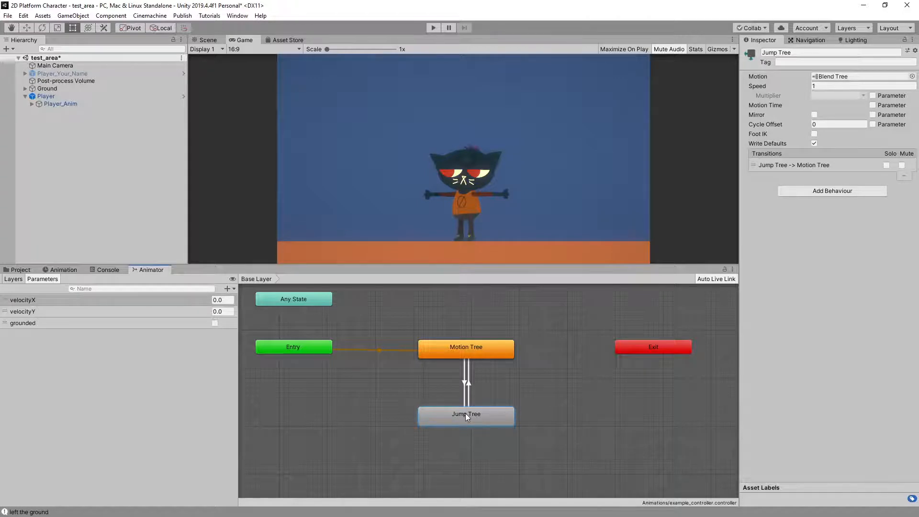
{"action": "double_click", "coordinate": [490, 418]}
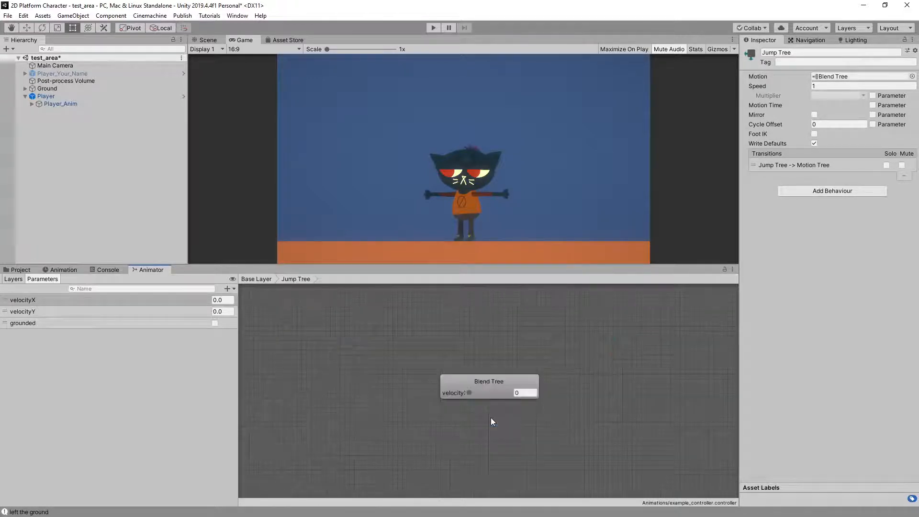
{"action": "middle_click_drag", "start_coordinate": [551, 418], "coordinate": [442, 415]}
{"action": "scroll", "coordinate": [441, 417], "scroll_direction": "up", "scroll_amount": 3}
{"action": "left_click", "coordinate": [406, 359]}
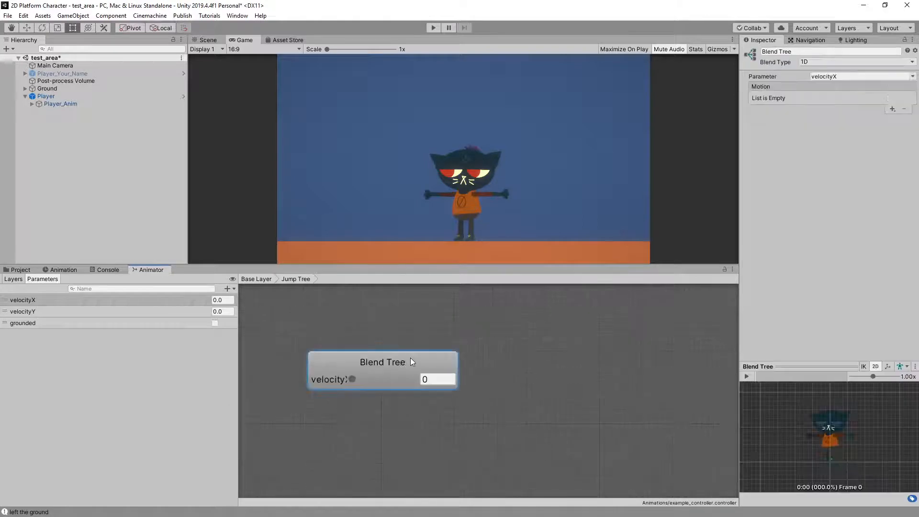
{"action": "scroll", "coordinate": [356, 360], "scroll_direction": "down", "scroll_amount": 2}
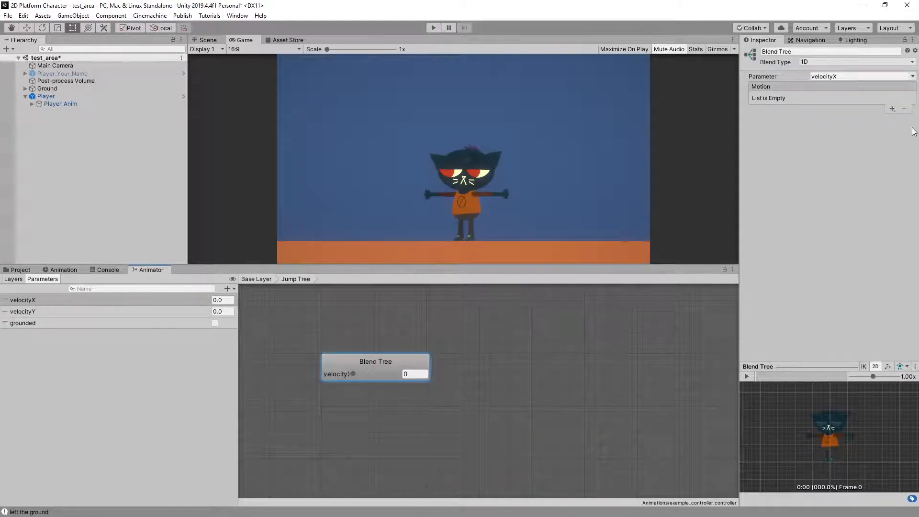
{"action": "left_click", "coordinate": [892, 108]}
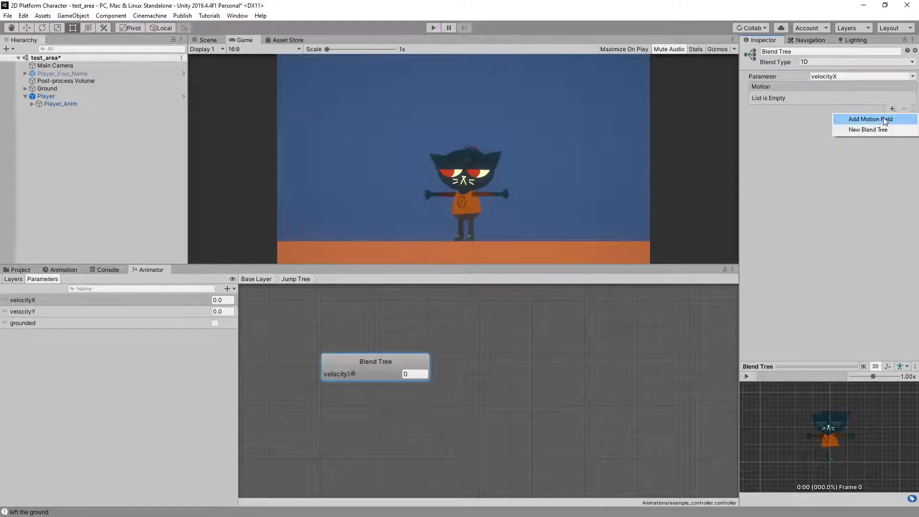
{"action": "left_click", "coordinate": [881, 118]}
{"action": "left_click", "coordinate": [891, 109]}
{"action": "left_click", "coordinate": [883, 118]}
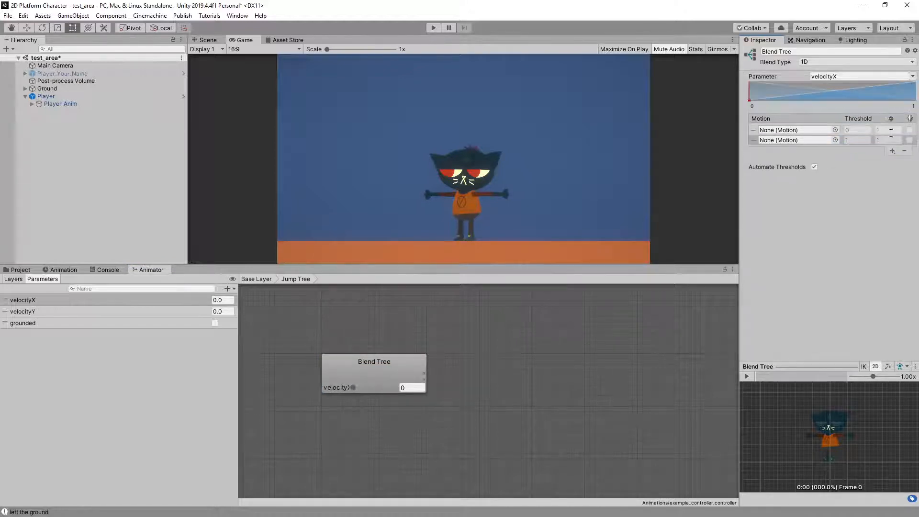
{"action": "left_click", "coordinate": [893, 150]}
{"action": "left_click", "coordinate": [885, 162]}
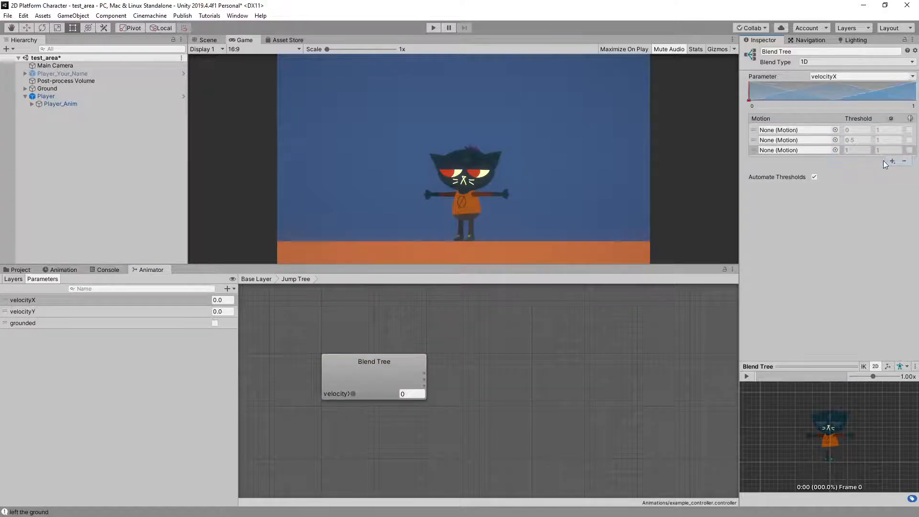
{"action": "left_click", "coordinate": [815, 177]}
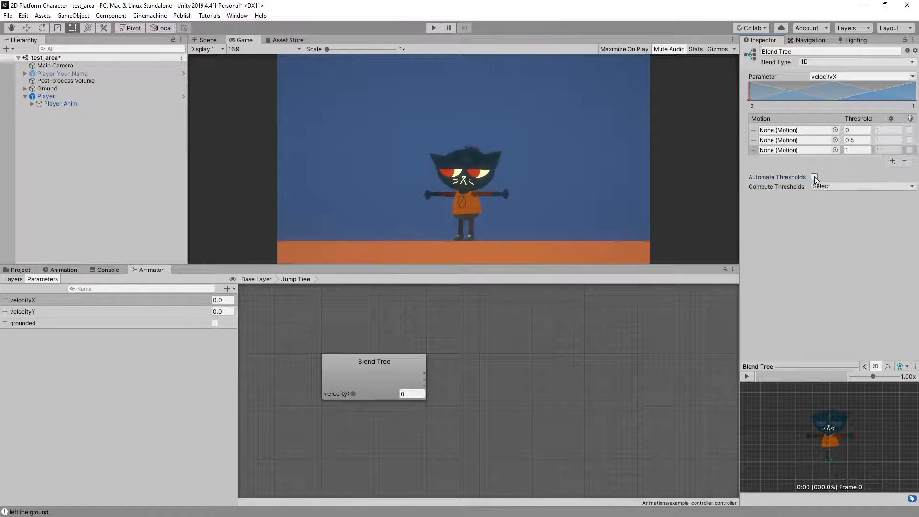
Step: Assign the Jump_up, Jump_midair and Jump_down clips to the blend tree's three motion fields, in that order
{"action": "left_click", "coordinate": [835, 130]}
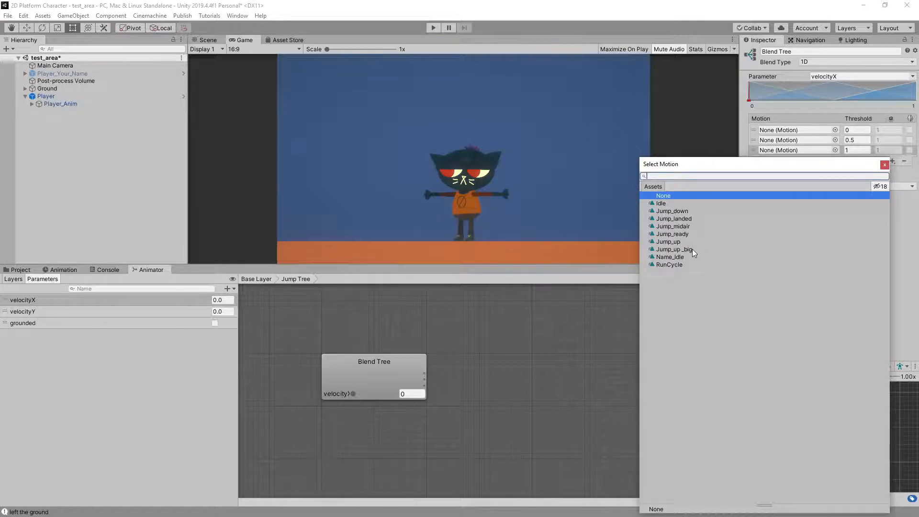
{"action": "left_click", "coordinate": [680, 242]}
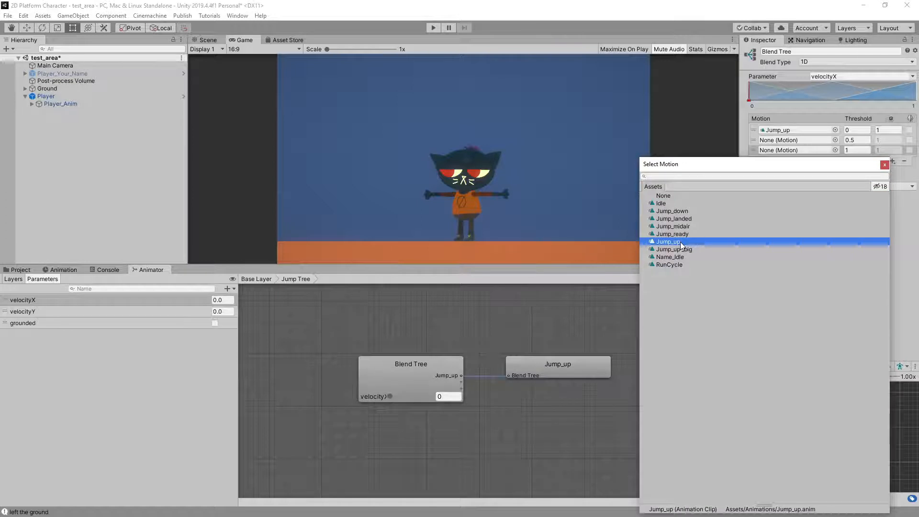
{"action": "left_click", "coordinate": [885, 164]}
{"action": "left_click", "coordinate": [835, 140]}
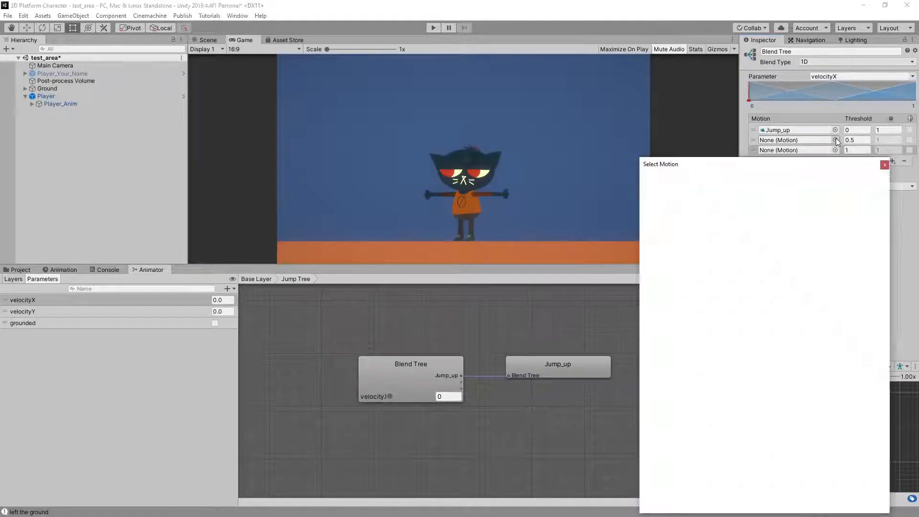
{"action": "left_click", "coordinate": [685, 226]}
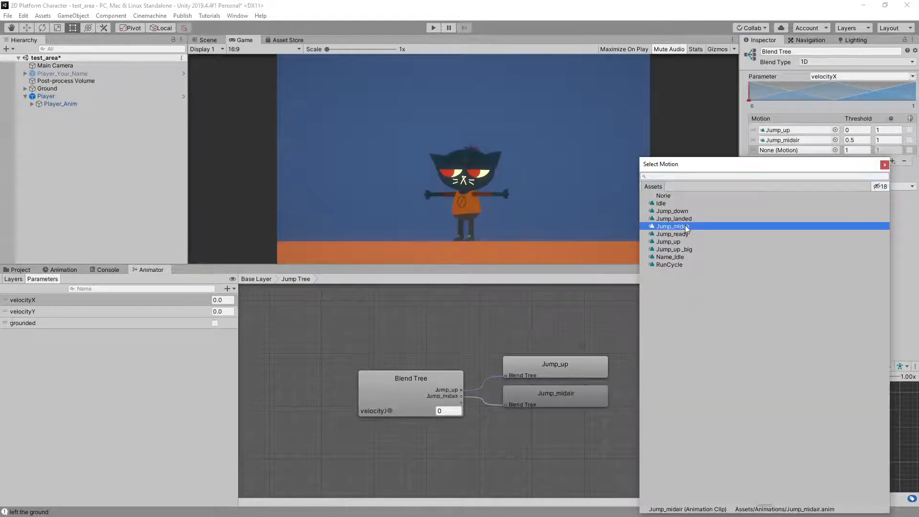
{"action": "left_click", "coordinate": [885, 164]}
{"action": "left_click", "coordinate": [837, 150]}
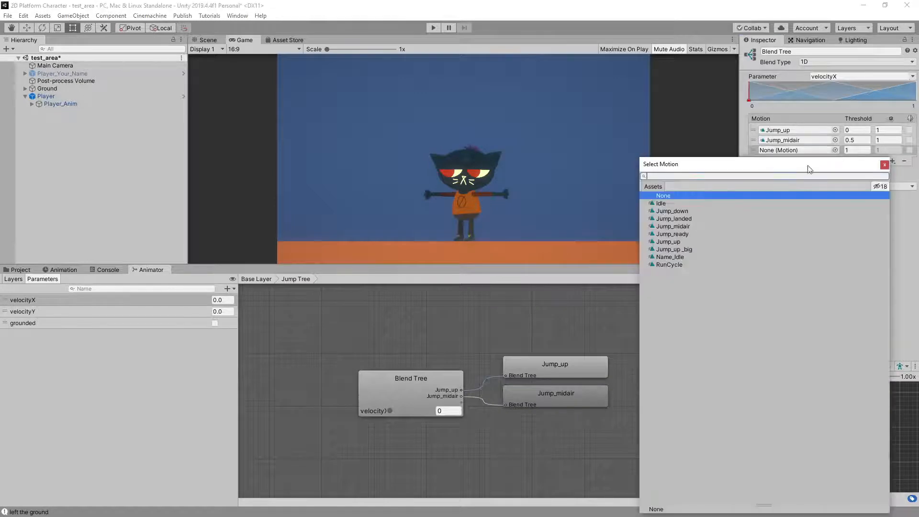
{"action": "left_click", "coordinate": [693, 211]}
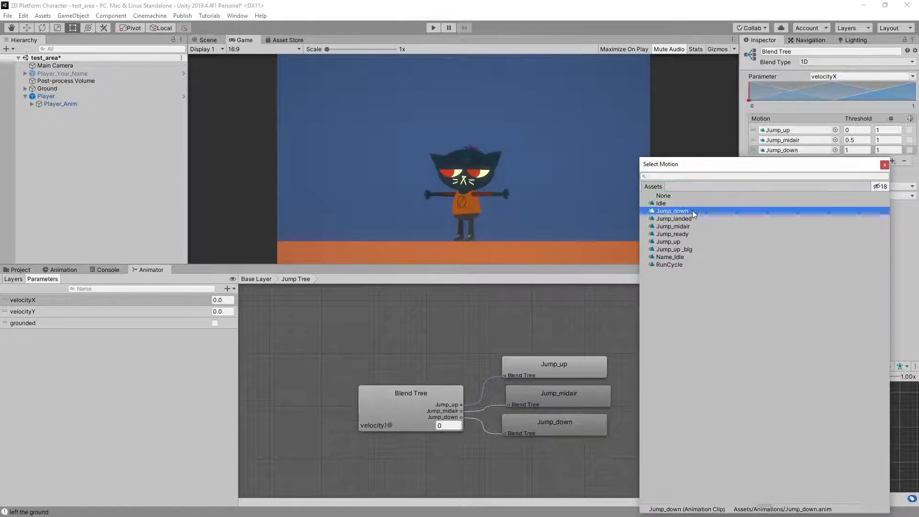
{"action": "left_click", "coordinate": [885, 165]}
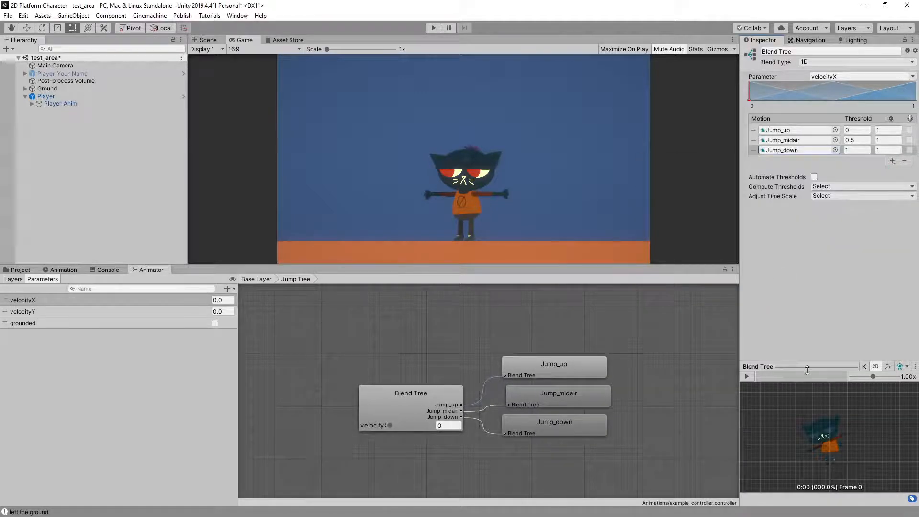
Step: Enlarge the blend tree's animation preview and play it briefly
{"action": "left_click_drag", "start_coordinate": [805, 367], "coordinate": [799, 249]}
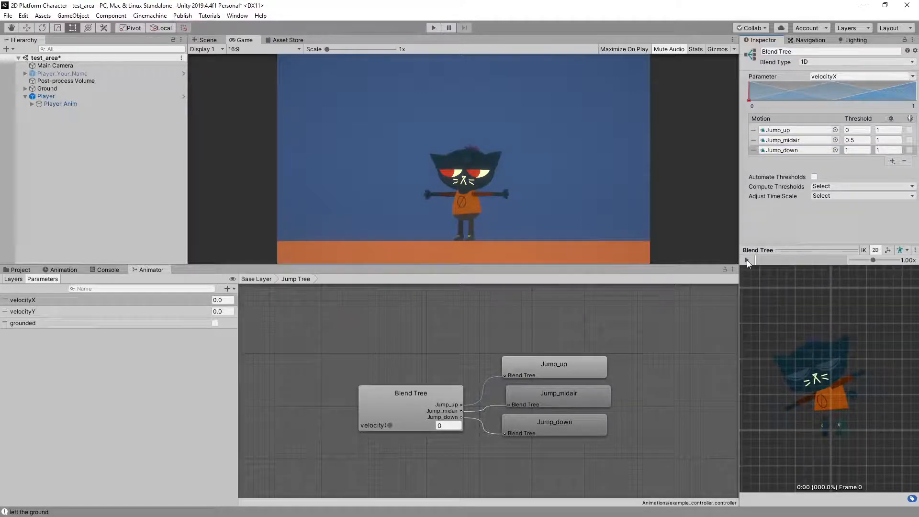
{"action": "left_click", "coordinate": [747, 260]}
{"action": "left_click", "coordinate": [747, 260]}
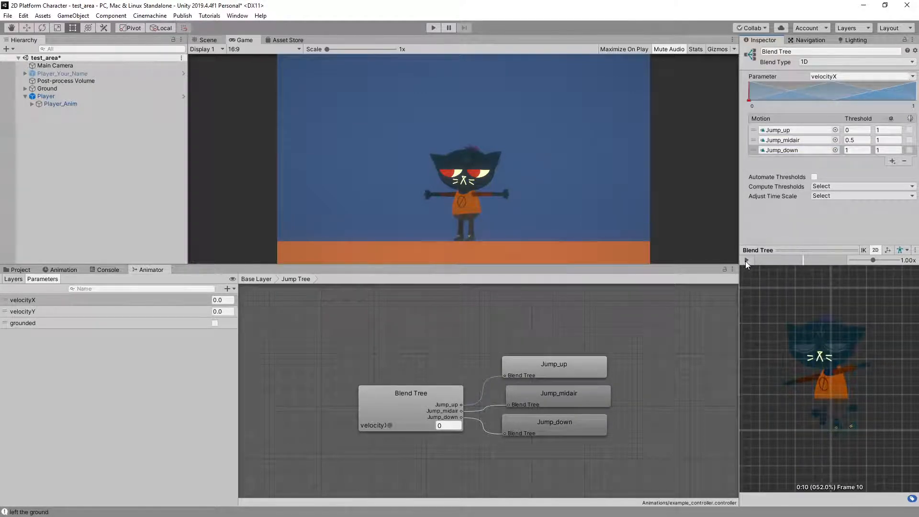
Step: Scrub the Jump Tree blend position at the start of its range and play the animation preview to check the jump pose
{"action": "mouse_move", "coordinate": [750, 99]}
{"action": "left_mouse_down"}
{"action": "mouse_move", "coordinate": [900, 112]}
{"action": "mouse_move", "coordinate": [745, 115]}
{"action": "left_mouse_up"}
{"action": "scroll", "coordinate": [838, 423], "scroll_direction": "up", "scroll_amount": 2}
{"action": "scroll", "coordinate": [839, 431], "scroll_direction": "up", "scroll_amount": 1}
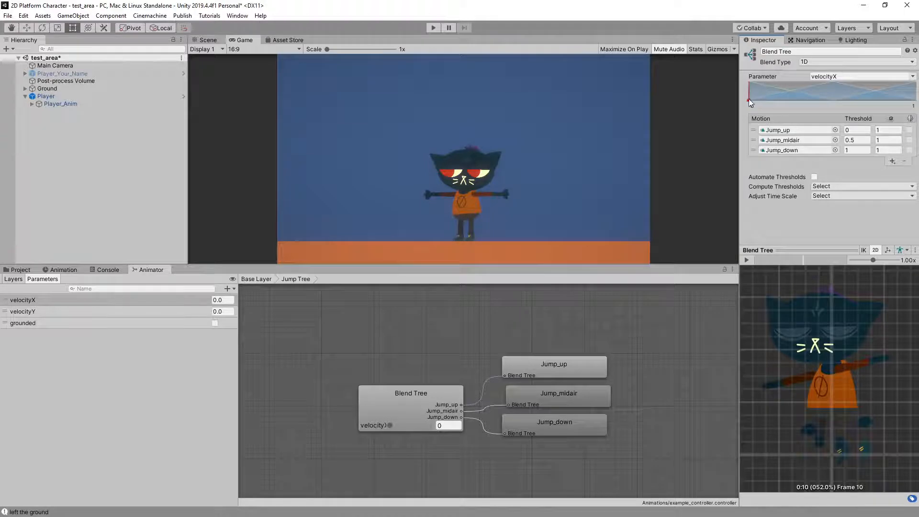
{"action": "mouse_move", "coordinate": [750, 99]}
{"action": "left_mouse_down"}
{"action": "mouse_move", "coordinate": [876, 103]}
{"action": "mouse_move", "coordinate": [740, 106]}
{"action": "left_mouse_up"}
{"action": "left_click", "coordinate": [747, 260]}
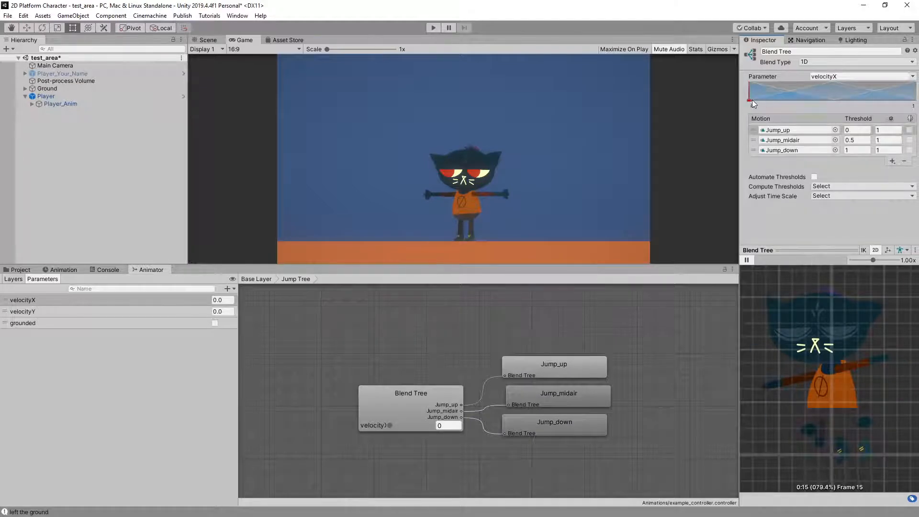
{"action": "mouse_move", "coordinate": [751, 99]}
{"action": "left_mouse_down"}
{"action": "mouse_move", "coordinate": [916, 101]}
{"action": "mouse_move", "coordinate": [725, 99]}
{"action": "left_mouse_up"}
{"action": "left_click", "coordinate": [750, 100]}
{"action": "left_click", "coordinate": [748, 260]}
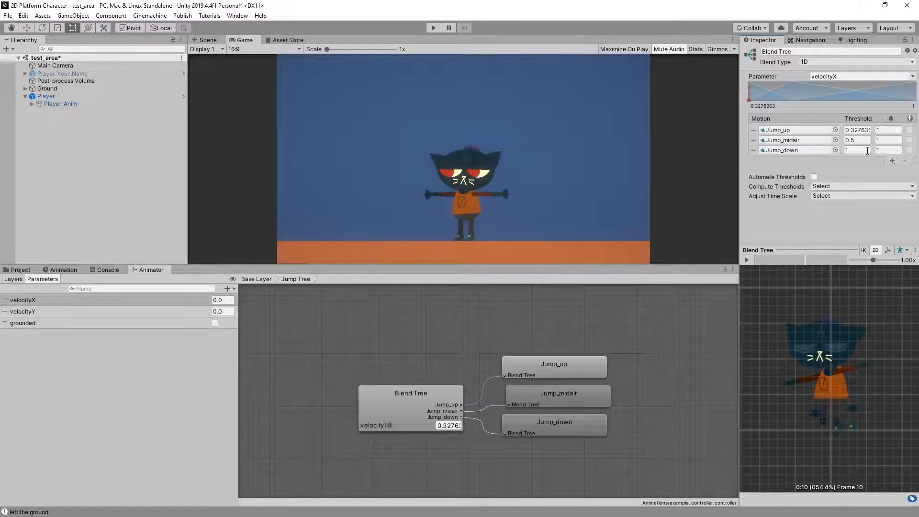
Step: Set the motion thresholds to -4 for Jump_down, 0 for Jump_midair and 4 for Jump_up, and scrub the blend to preview it
{"action": "double_click", "coordinate": [852, 150]}
{"action": "type", "text": "4"}
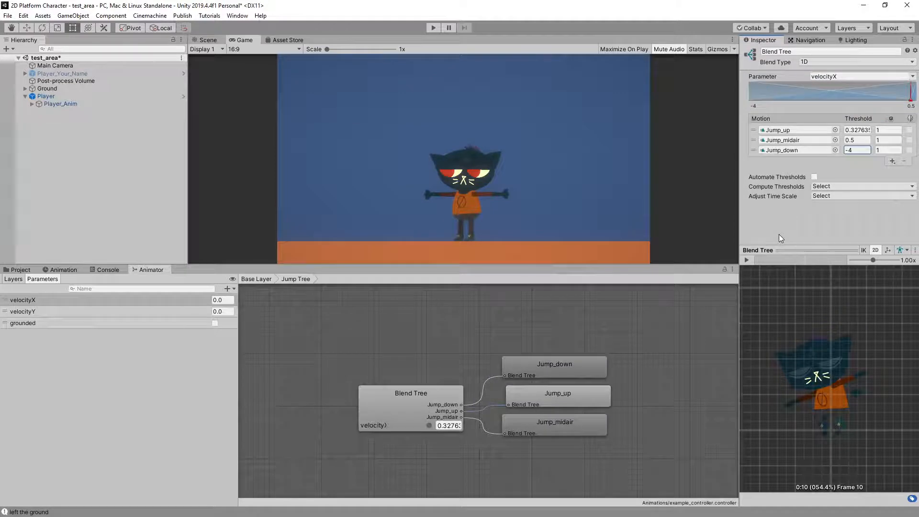
{"action": "left_click", "coordinate": [848, 150]}
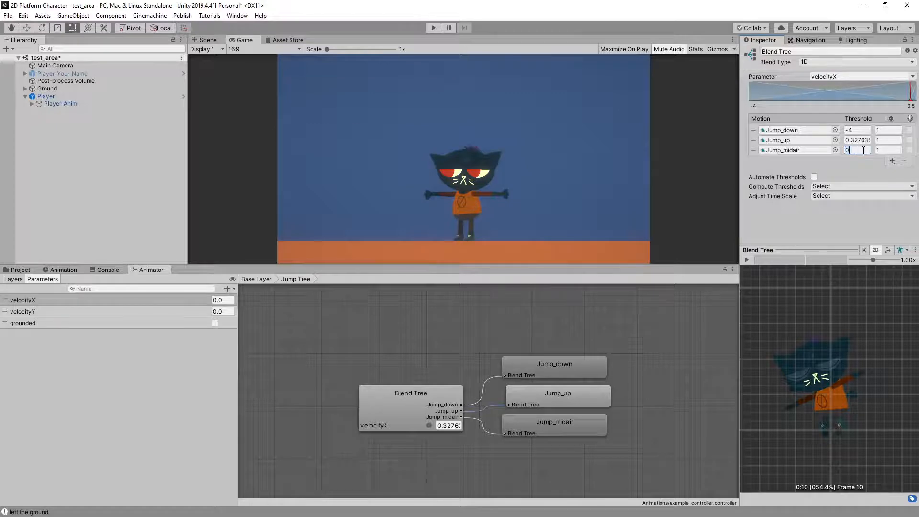
{"action": "key", "text": "Return"}
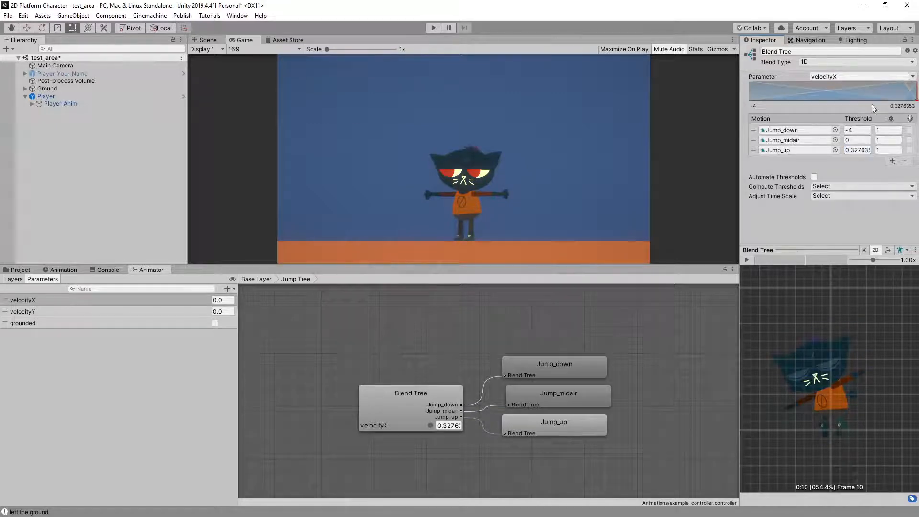
{"action": "left_click", "coordinate": [866, 150]}
{"action": "type", "text": "4"}
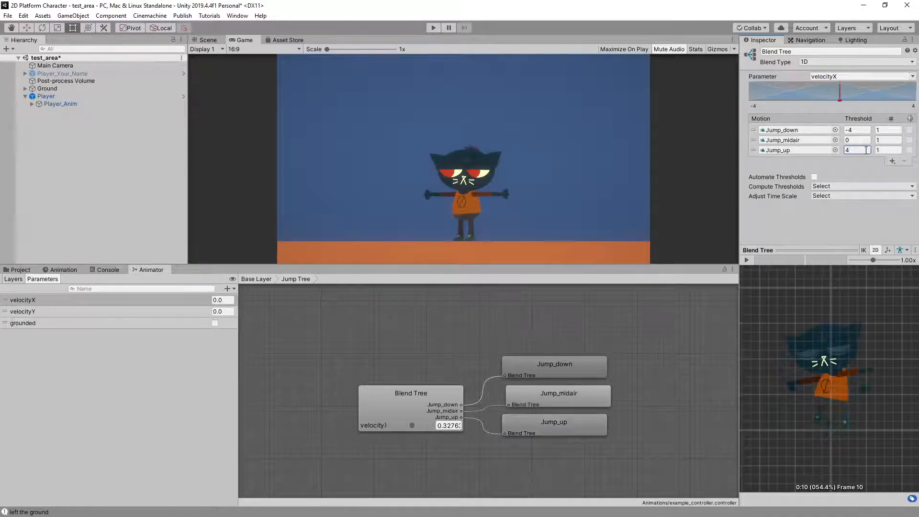
{"action": "mouse_move", "coordinate": [838, 102]}
{"action": "left_mouse_down"}
{"action": "mouse_move", "coordinate": [745, 101]}
{"action": "mouse_move", "coordinate": [918, 111]}
{"action": "mouse_move", "coordinate": [725, 104]}
{"action": "mouse_move", "coordinate": [917, 106]}
{"action": "mouse_move", "coordinate": [740, 97]}
{"action": "mouse_move", "coordinate": [836, 102]}
{"action": "mouse_move", "coordinate": [777, 108]}
{"action": "mouse_move", "coordinate": [917, 109]}
{"action": "mouse_move", "coordinate": [745, 105]}
{"action": "mouse_move", "coordinate": [917, 106]}
{"action": "mouse_move", "coordinate": [711, 113]}
{"action": "mouse_move", "coordinate": [917, 110]}
{"action": "mouse_move", "coordinate": [743, 105]}
{"action": "left_mouse_up"}
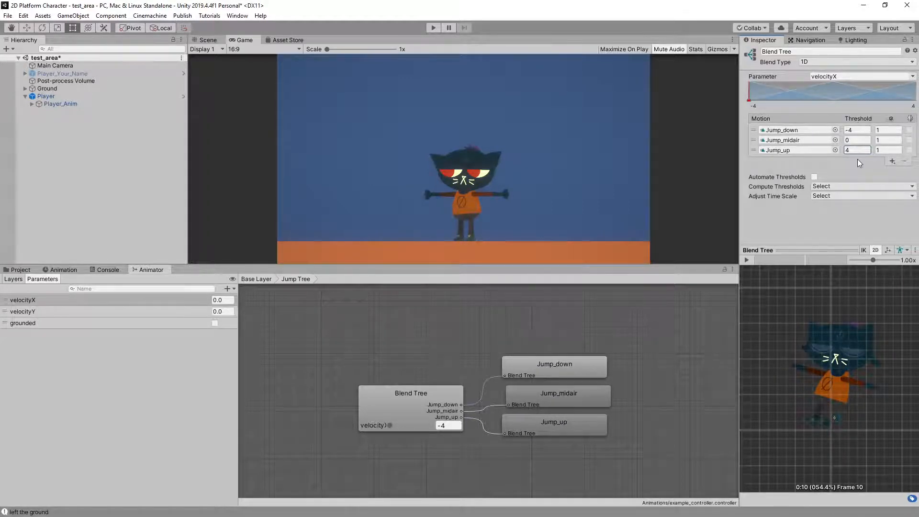
Step: Run the game, make the character jump, and show the live base layer state graph of Player_Anim
{"action": "left_click", "coordinate": [570, 193]}
{"action": "left_click", "coordinate": [432, 27]}
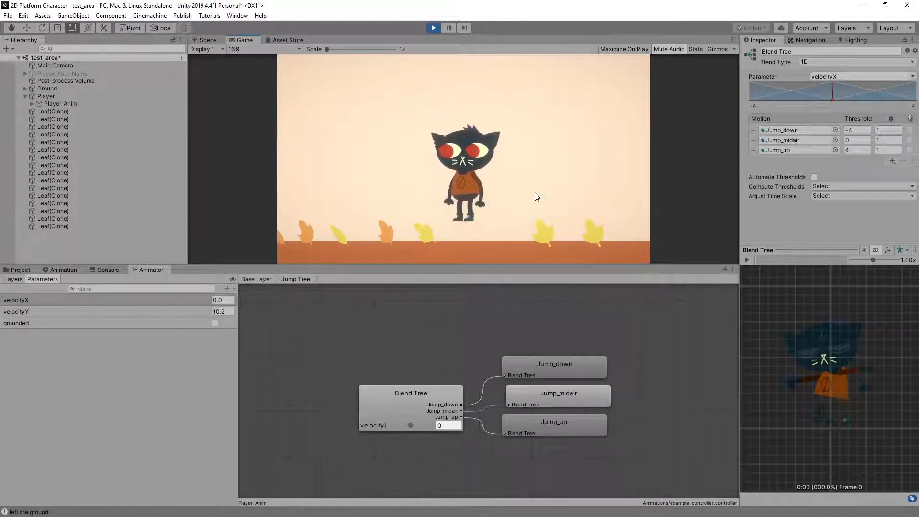
{"action": "key", "text": "space"}
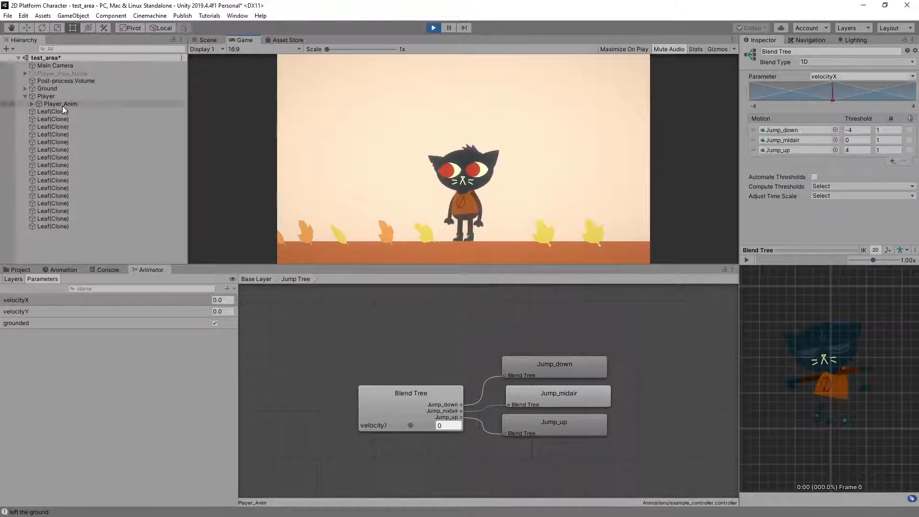
{"action": "left_click", "coordinate": [61, 103]}
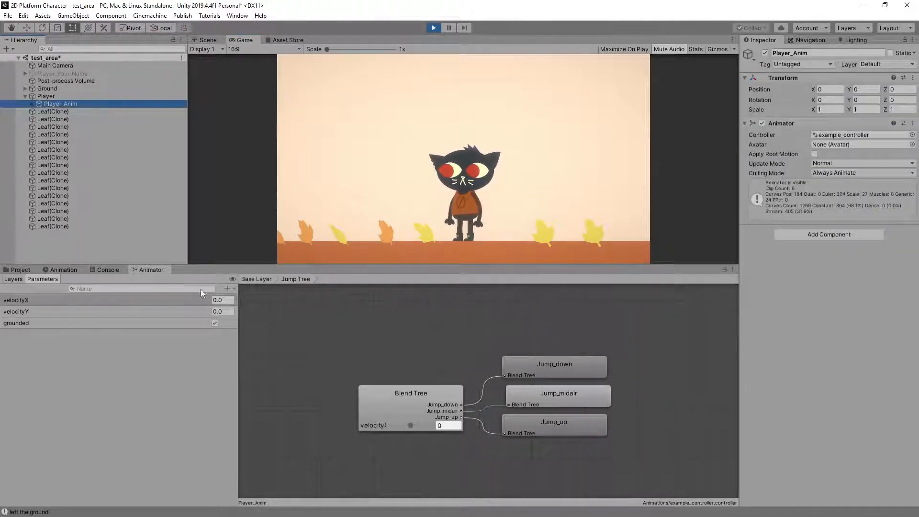
{"action": "double_click", "coordinate": [345, 330]}
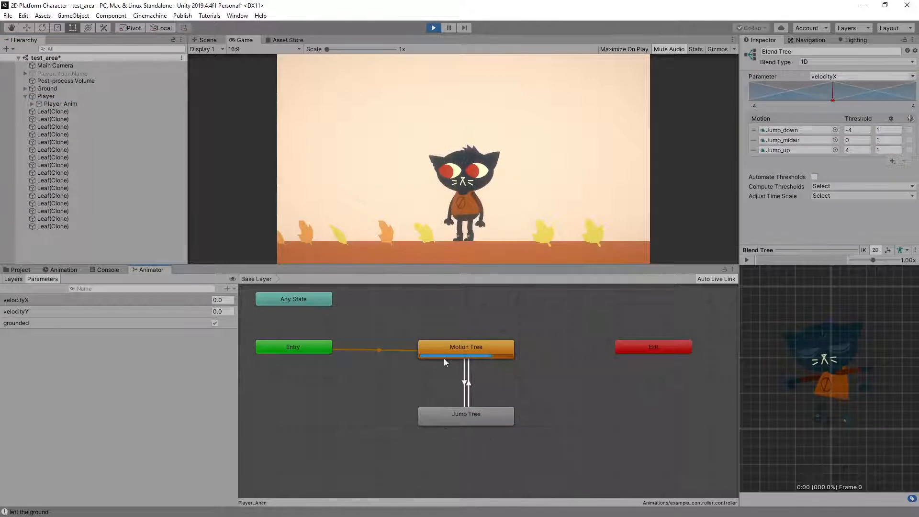
Step: Make the character jump repeatedly in the running game to examine how Motion Tree and Jump Tree switch
{"action": "left_click", "coordinate": [577, 158]}
{"action": "key", "text": "space"}
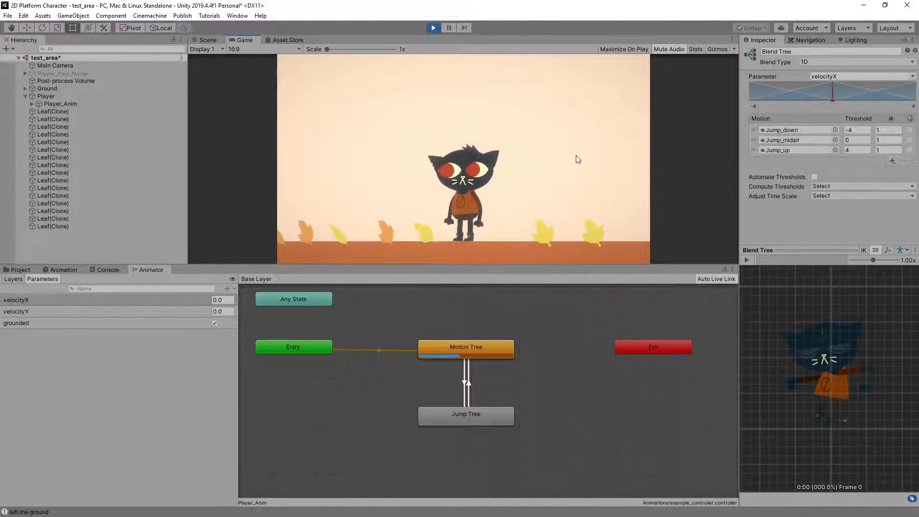
{"action": "key", "text": "space"}
{"action": "key", "text": "space"}
{"action": "key", "text": "space"}
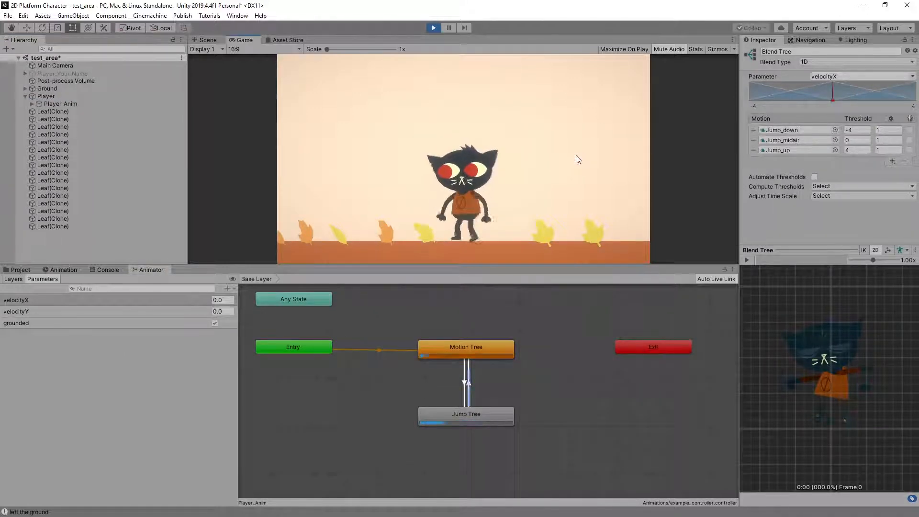
{"action": "key", "text": "space"}
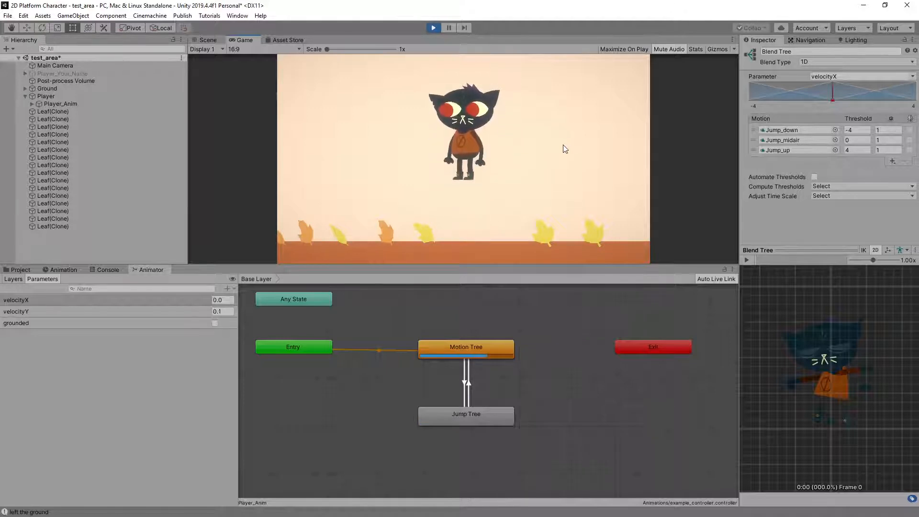
{"action": "key", "text": "space"}
{"action": "key", "text": "space"}
{"action": "key", "text": "space"}
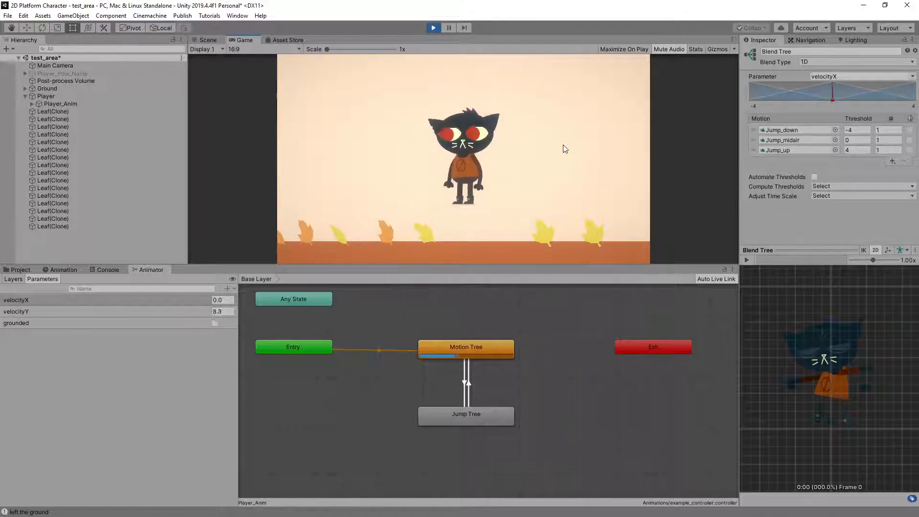
{"action": "key", "text": "space"}
{"action": "key", "text": "space"}
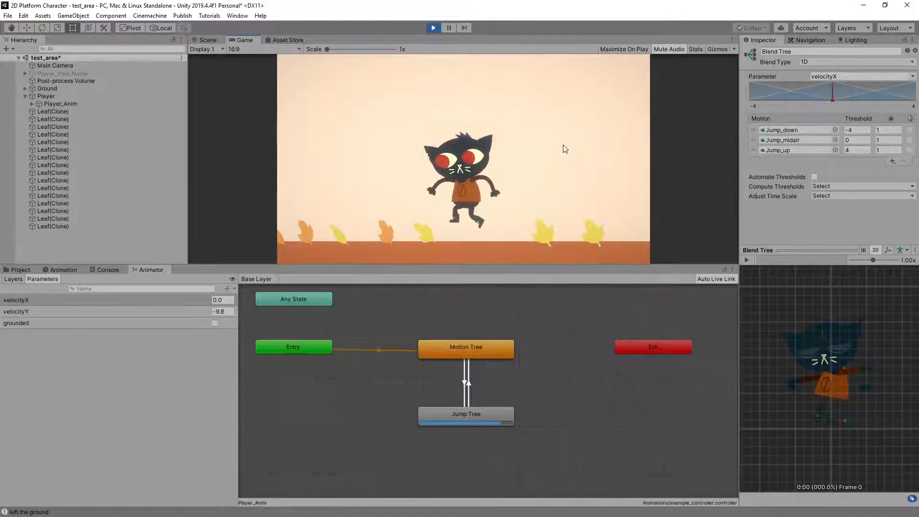
{"action": "key", "text": "space"}
{"action": "key", "text": "space"}
{"action": "key", "text": "space"}
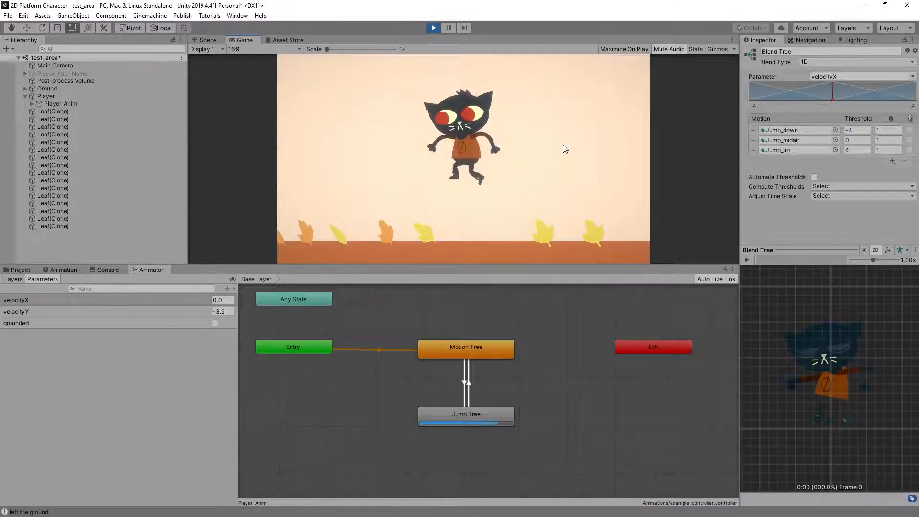
{"action": "key", "text": "space"}
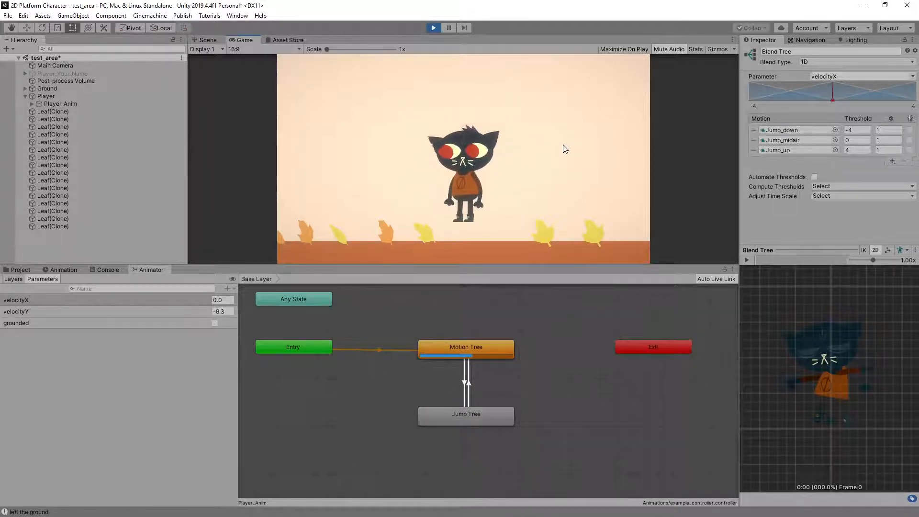
{"action": "key", "text": "space"}
{"action": "key", "text": "space"}
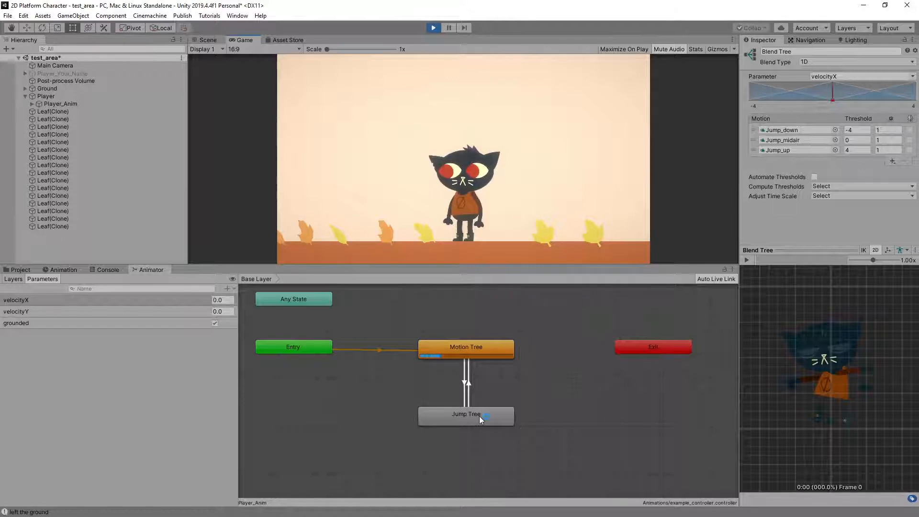
Step: Open Jump Tree during play and keep jumping to compare its blend value with the velocityY parameter
{"action": "double_click", "coordinate": [480, 417]}
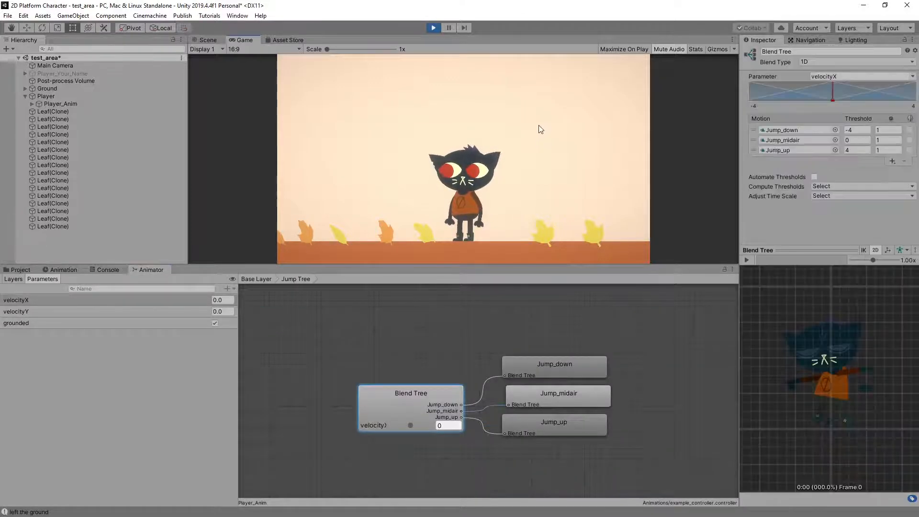
{"action": "key", "text": "space"}
{"action": "key", "text": "space"}
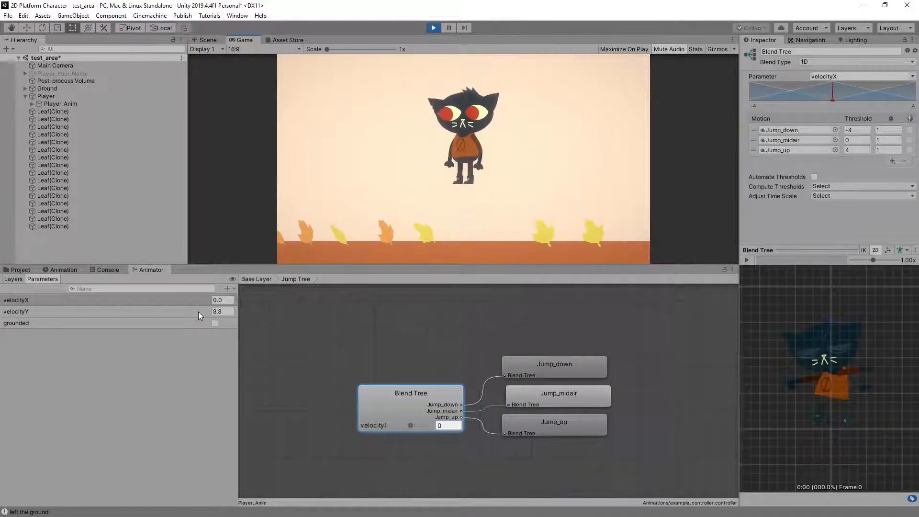
{"action": "key", "text": "space"}
{"action": "key", "text": "space"}
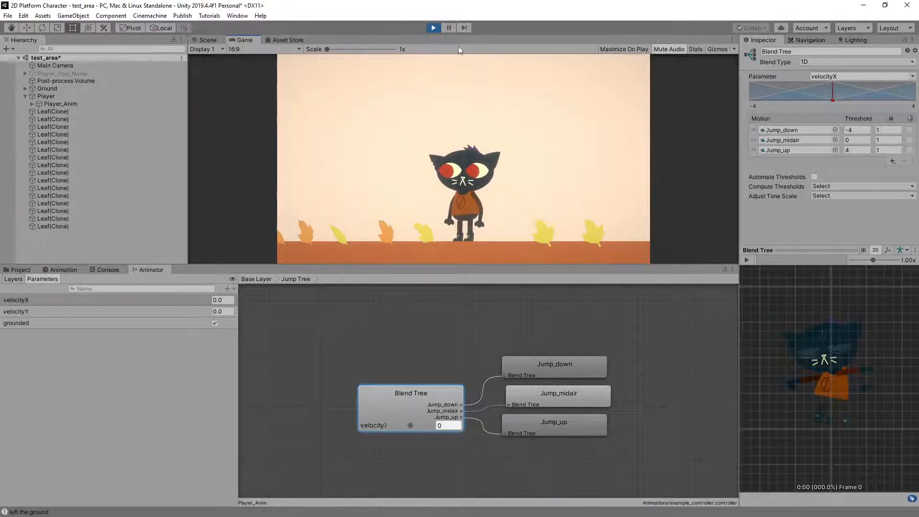
Step: Stop the game and set the Jump Tree blend tree's parameter to velocityY
{"action": "left_click", "coordinate": [433, 28]}
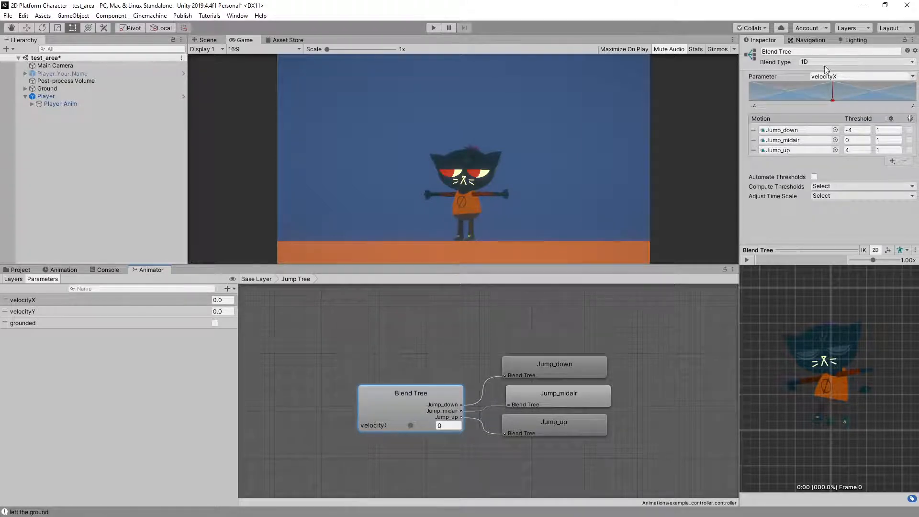
{"action": "left_click", "coordinate": [913, 77]}
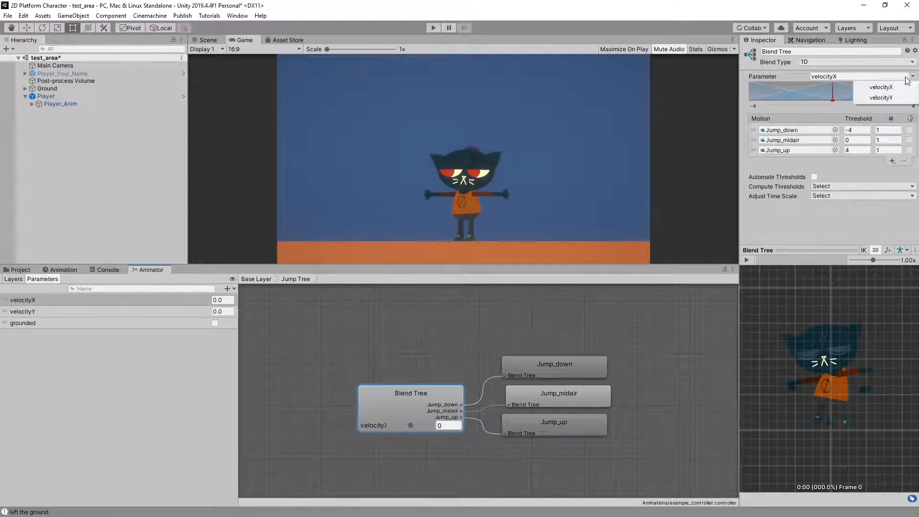
{"action": "left_click", "coordinate": [886, 97]}
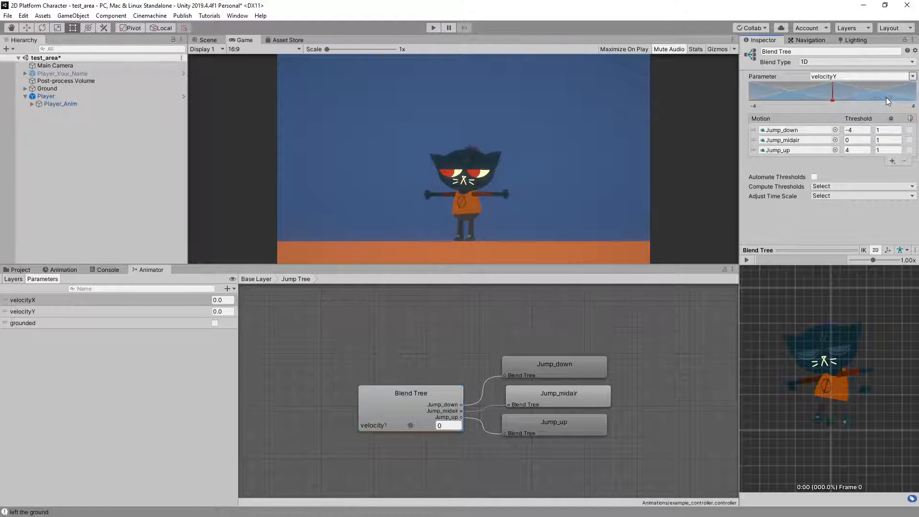
Step: Run the game again and jump several times to examine how the Jump Tree blend responds to vertical velocity
{"action": "left_click", "coordinate": [434, 28]}
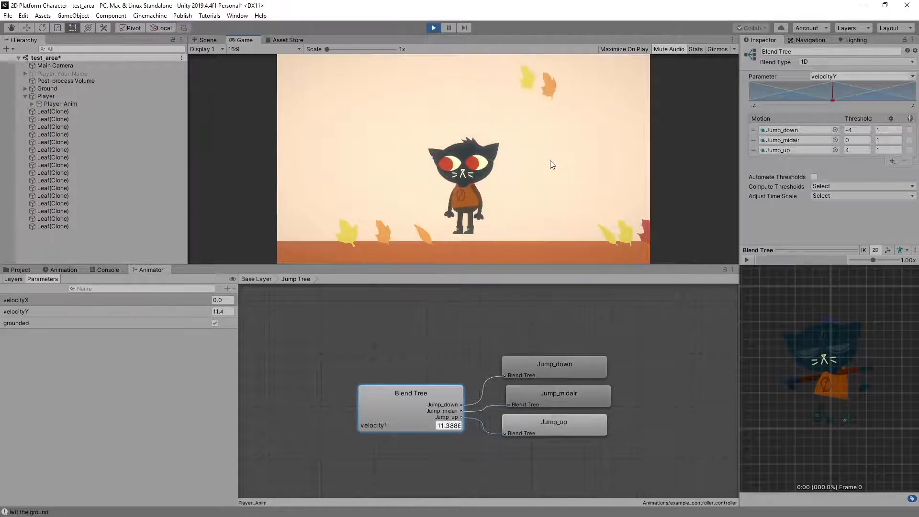
{"action": "key", "text": "space"}
{"action": "key", "text": "space"}
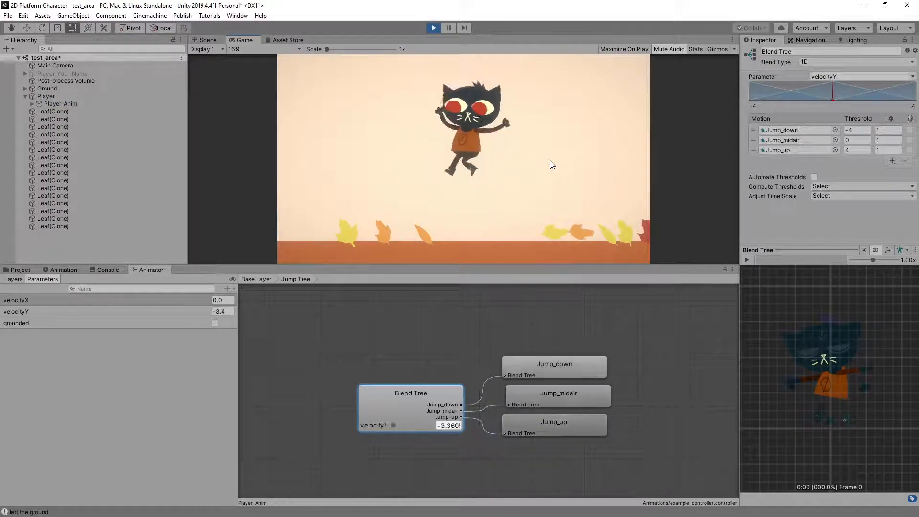
{"action": "key", "text": "space"}
{"action": "key", "text": "space"}
{"action": "key", "text": "space"}
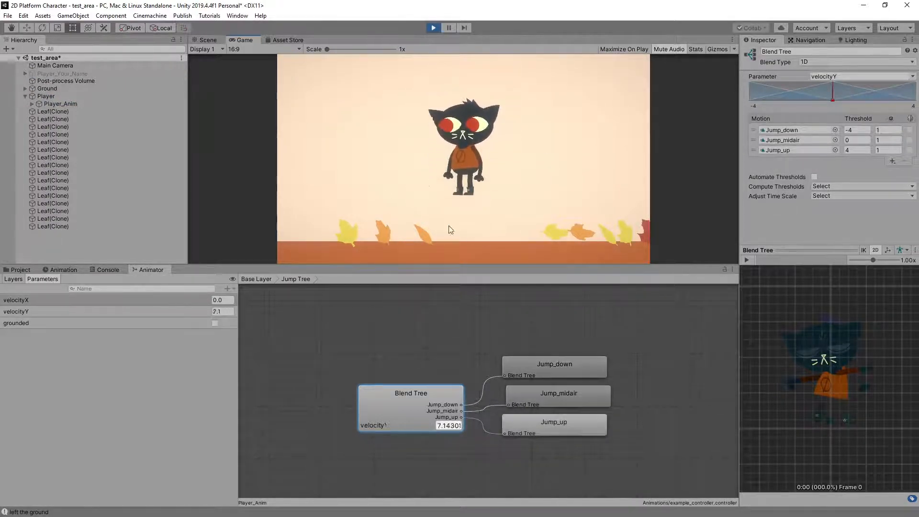
{"action": "key", "text": "space"}
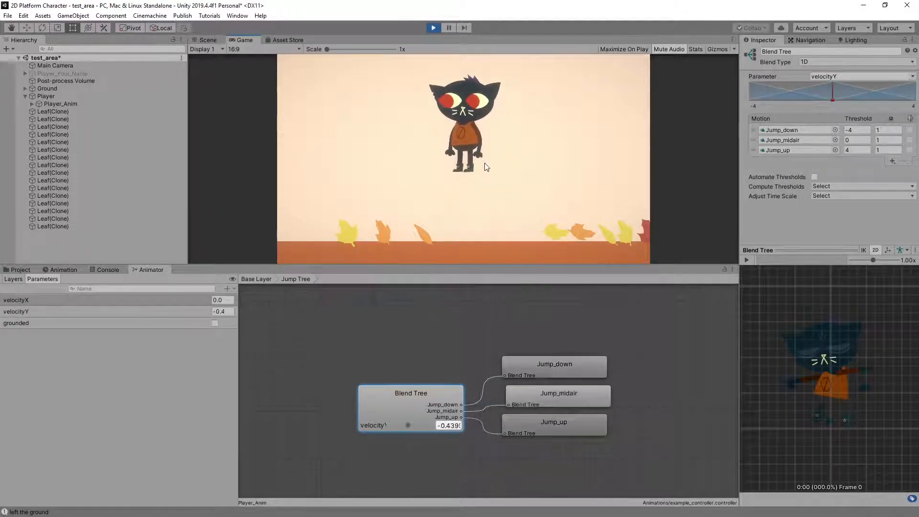
{"action": "key", "text": "space"}
{"action": "key", "text": "space"}
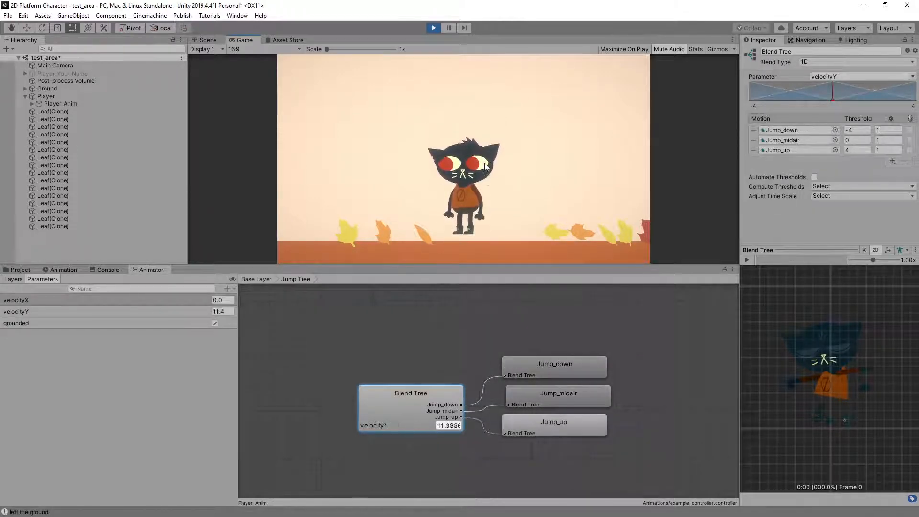
Step: Show the base layer and test the state switching by jumping in place and while running left and right
{"action": "key", "text": "space"}
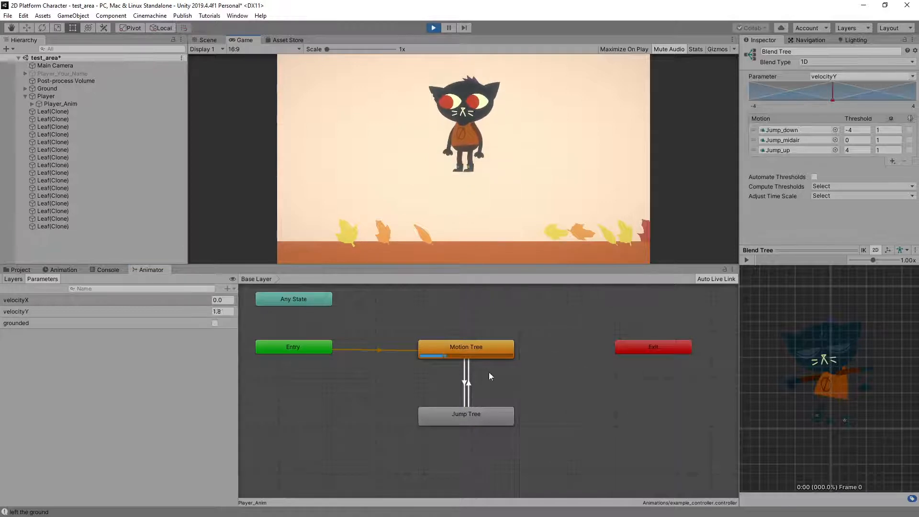
{"action": "key", "text": "space"}
{"action": "key", "text": "space"}
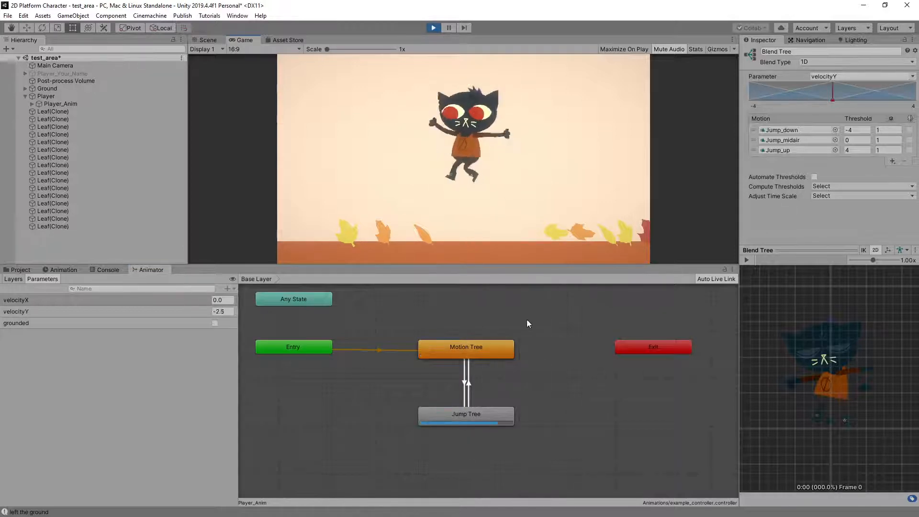
{"action": "key", "text": "space"}
{"action": "key", "text": "a"}
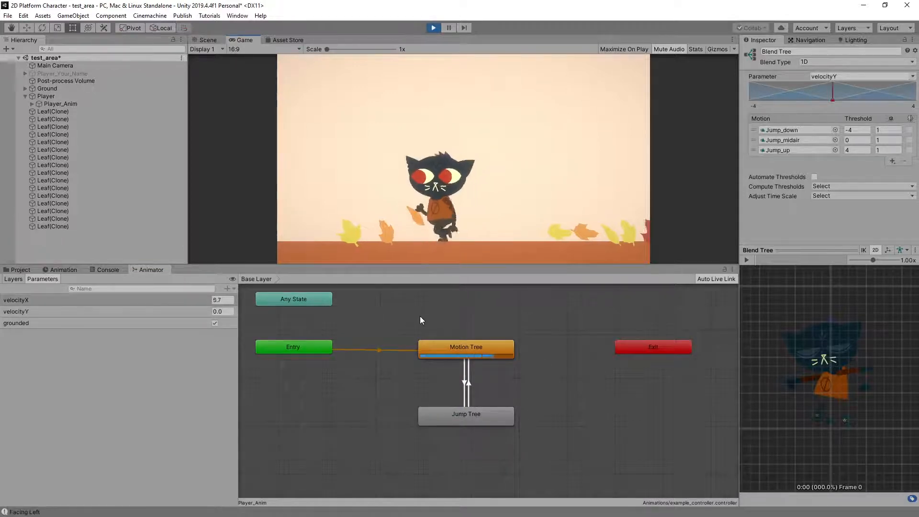
{"action": "key", "text": "d"}
{"action": "key", "text": "space"}
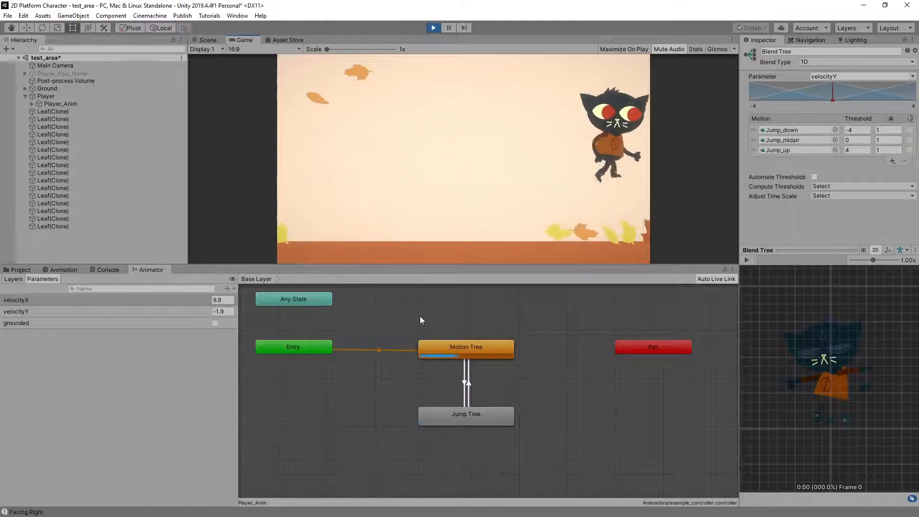
Step: Keep jumping while running to examine how late the state changes between Motion Tree and Jump Tree, and stop the game
{"action": "key", "text": "space"}
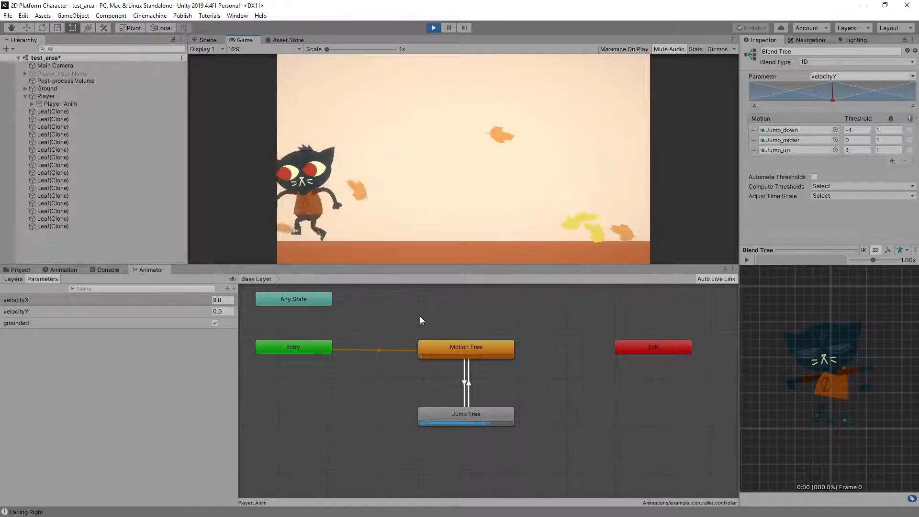
{"action": "key", "text": "space"}
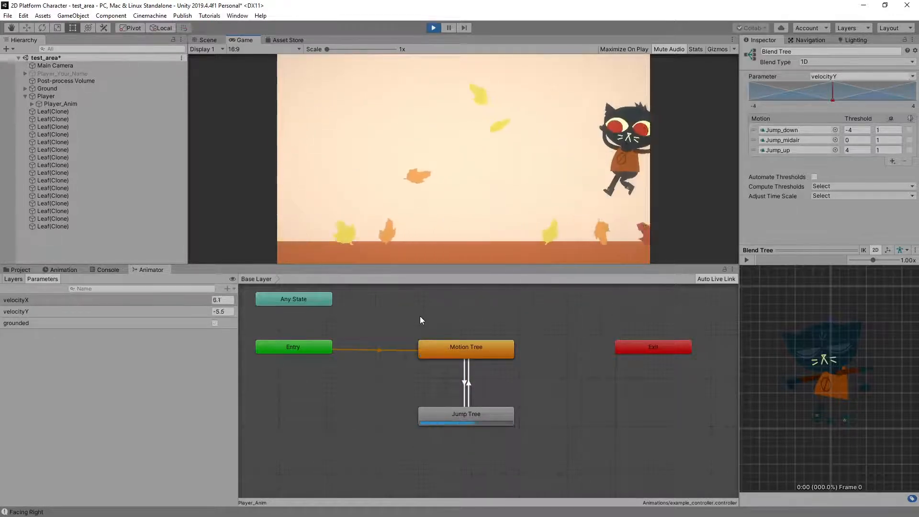
{"action": "key", "text": "a"}
{"action": "left_click", "coordinate": [430, 28]}
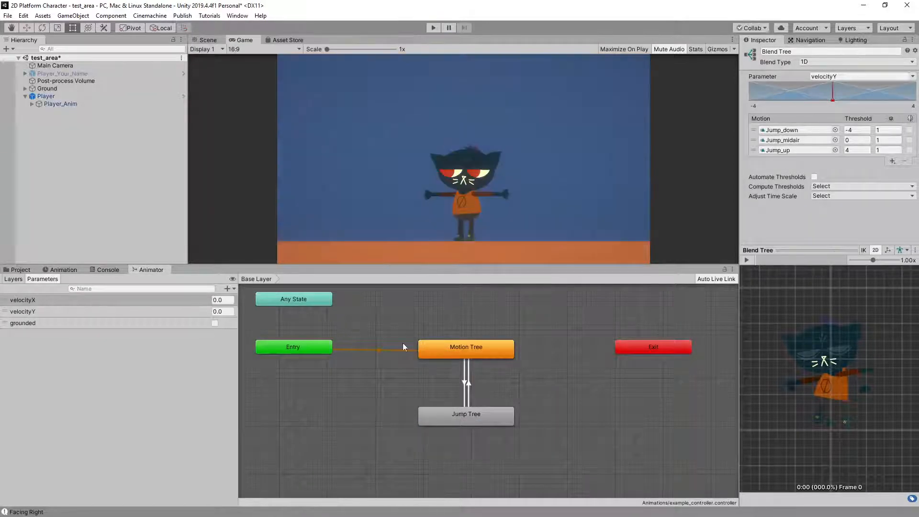
Step: Turn off Has Exit Time for the Motion Tree to Jump Tree transition and expand its settings
{"action": "left_click", "coordinate": [381, 422]}
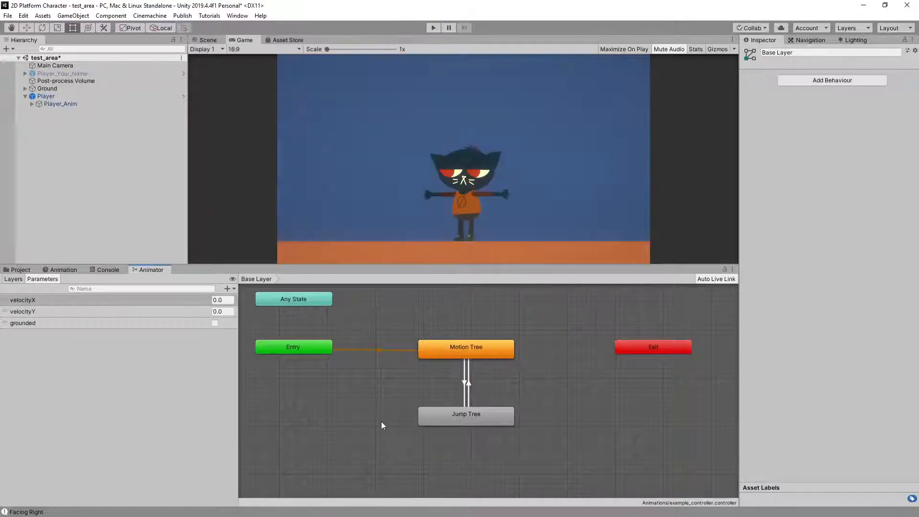
{"action": "left_click", "coordinate": [463, 380]}
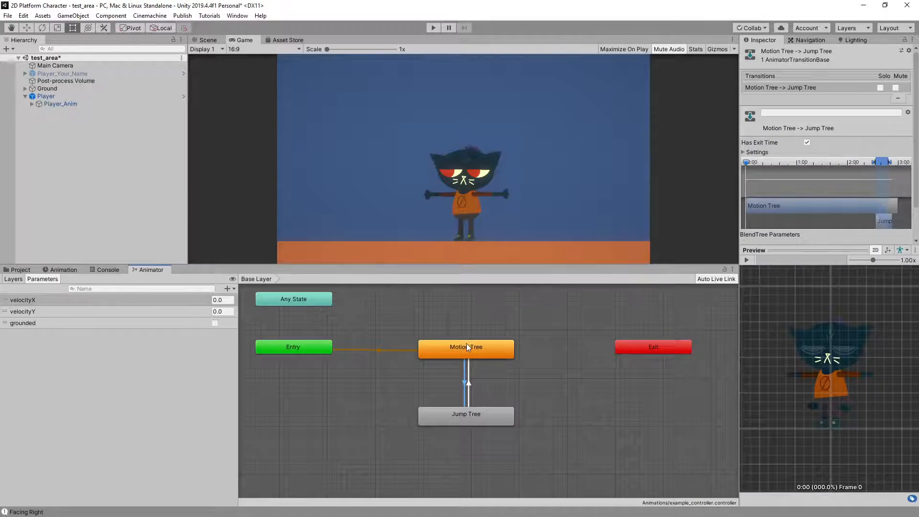
{"action": "left_click", "coordinate": [806, 144]}
{"action": "left_click_drag", "start_coordinate": [800, 250], "coordinate": [800, 320]}
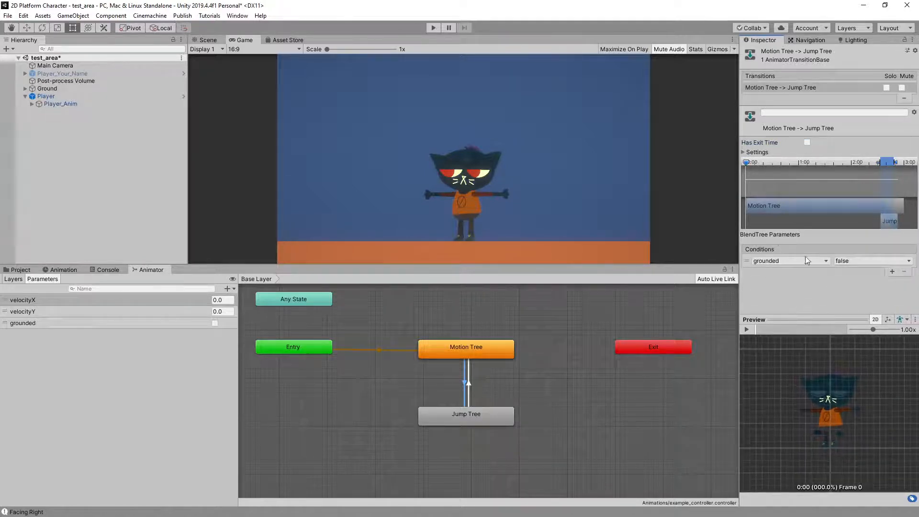
{"action": "left_click", "coordinate": [744, 153]}
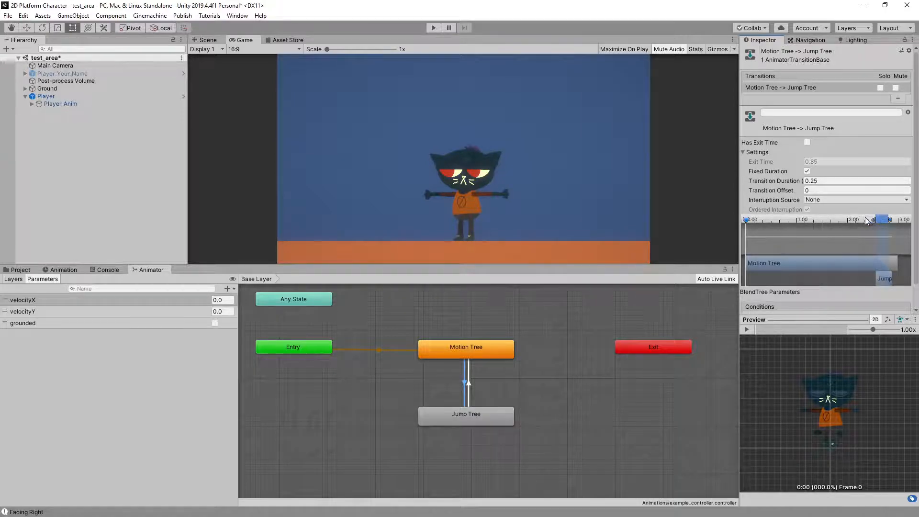
Step: Switch Fixed Duration off and back on to compare the transition duration in percent and in seconds
{"action": "left_click_drag", "start_coordinate": [846, 219], "coordinate": [850, 219]}
{"action": "mouse_move", "coordinate": [750, 220]}
{"action": "left_mouse_down"}
{"action": "mouse_move", "coordinate": [896, 219]}
{"action": "mouse_move", "coordinate": [751, 229]}
{"action": "left_mouse_up"}
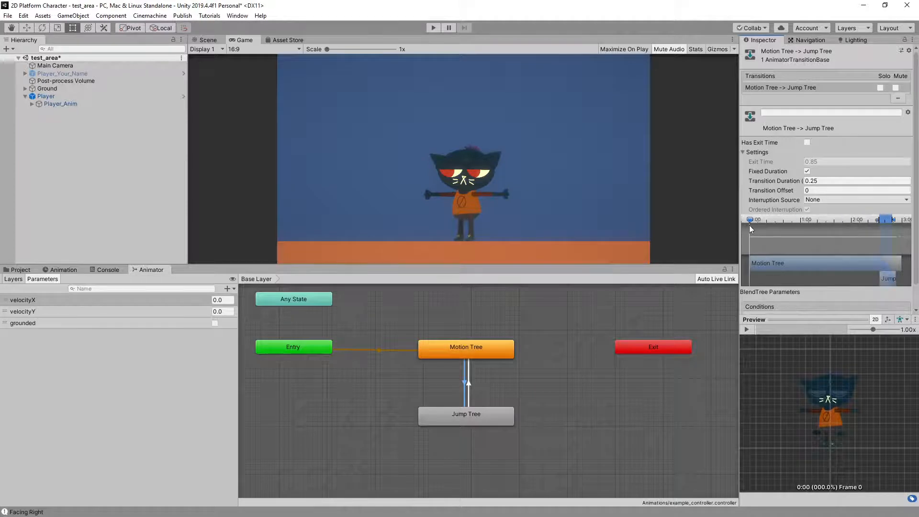
{"action": "left_click", "coordinate": [807, 171]}
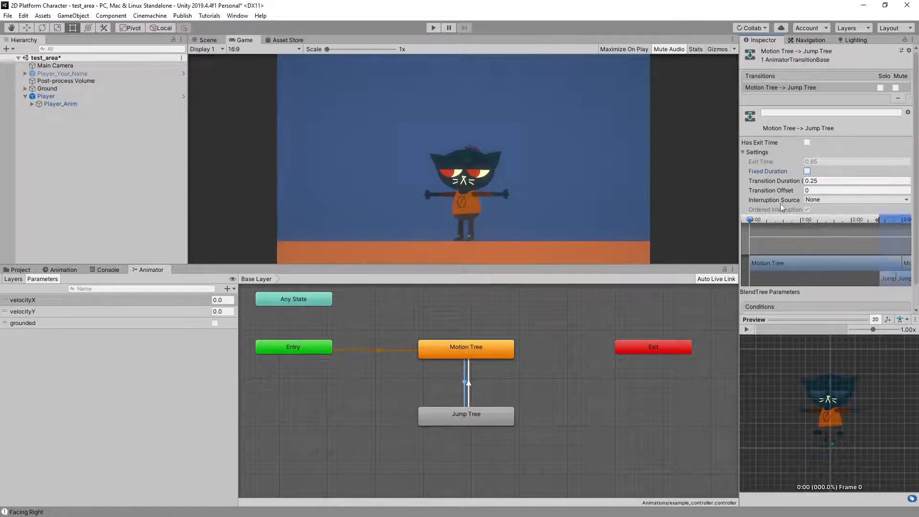
{"action": "left_click_drag", "start_coordinate": [740, 197], "coordinate": [711, 196]}
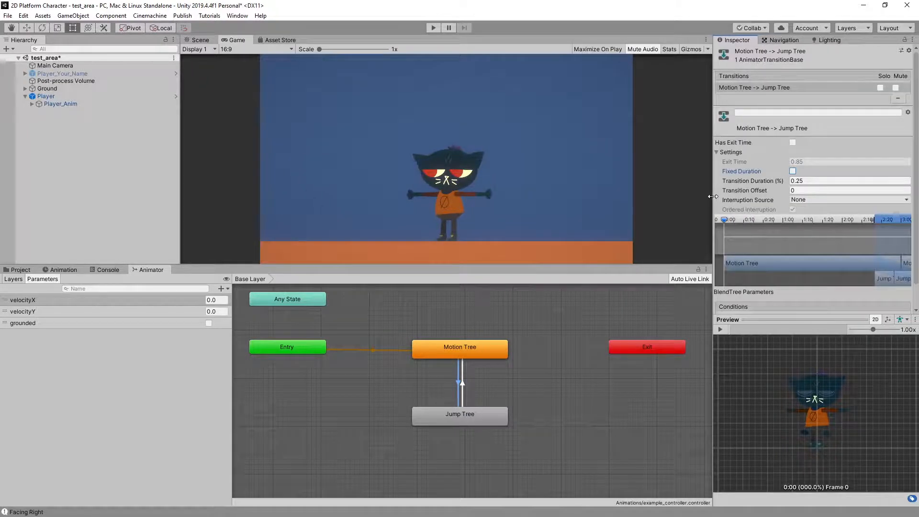
{"action": "left_click", "coordinate": [798, 180]}
{"action": "left_click", "coordinate": [793, 172]}
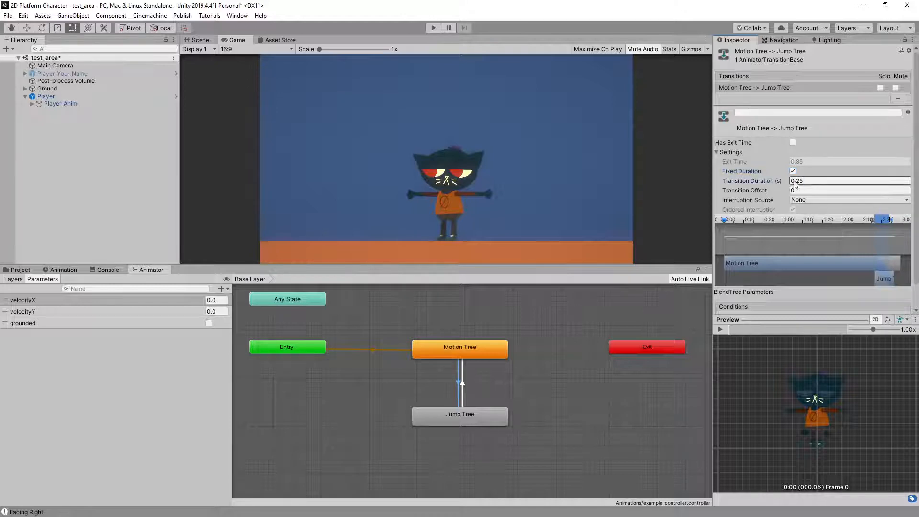
Step: Set the transition duration from Motion Tree to Jump Tree to 0 seconds
{"action": "left_click", "coordinate": [777, 182]}
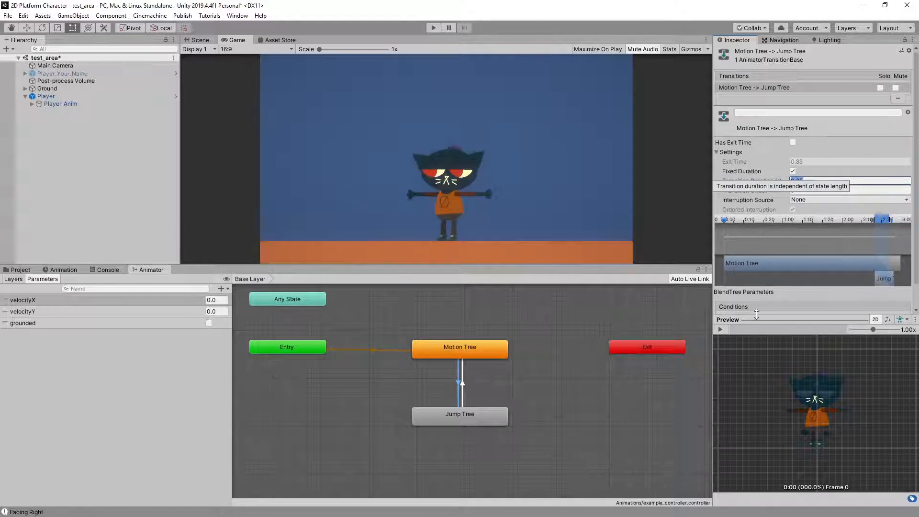
{"action": "type", "text": "0"}
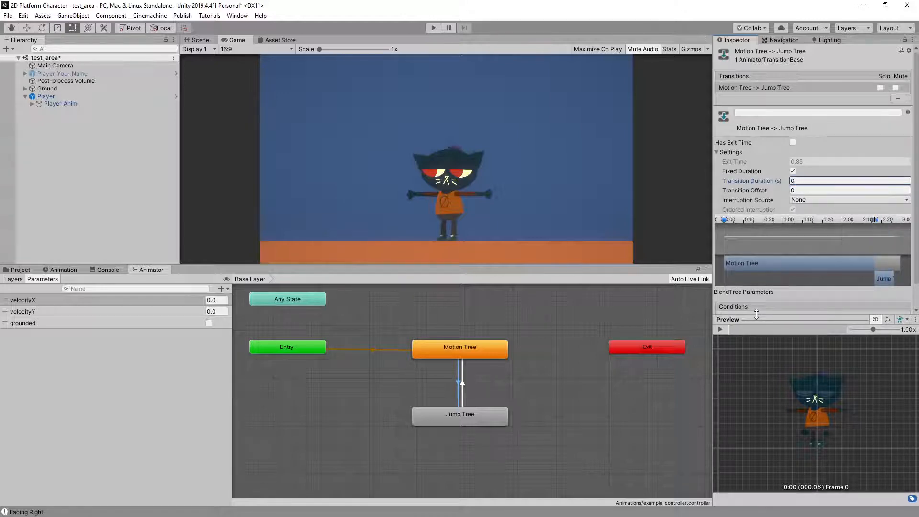
{"action": "key", "text": "Return"}
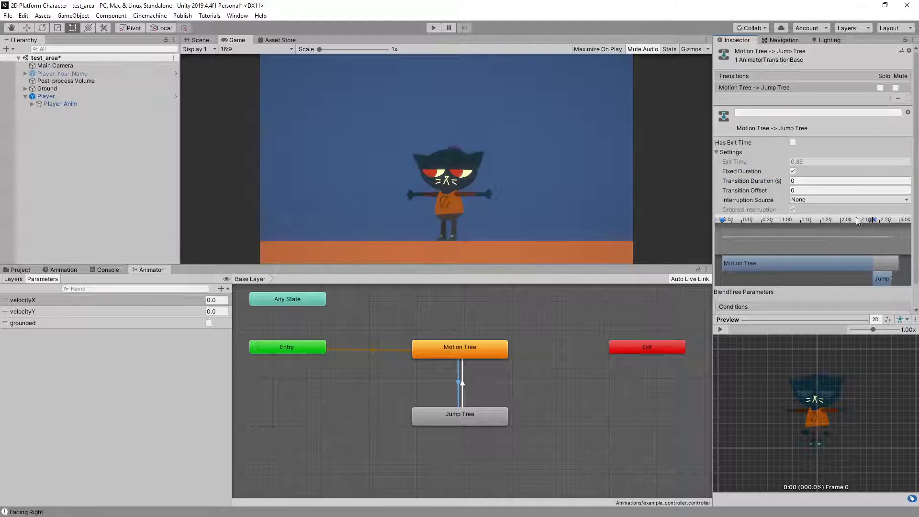
{"action": "left_click_drag", "start_coordinate": [750, 220], "coordinate": [720, 221]}
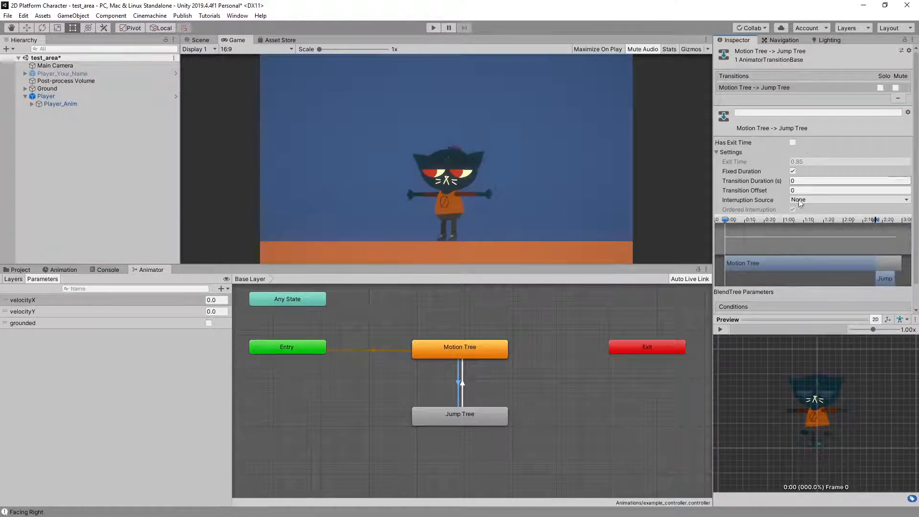
Step: Turn off Has Exit Time for the Jump Tree to Motion Tree transition and check its grounded condition
{"action": "left_click", "coordinate": [474, 386]}
{"action": "left_click", "coordinate": [463, 385]}
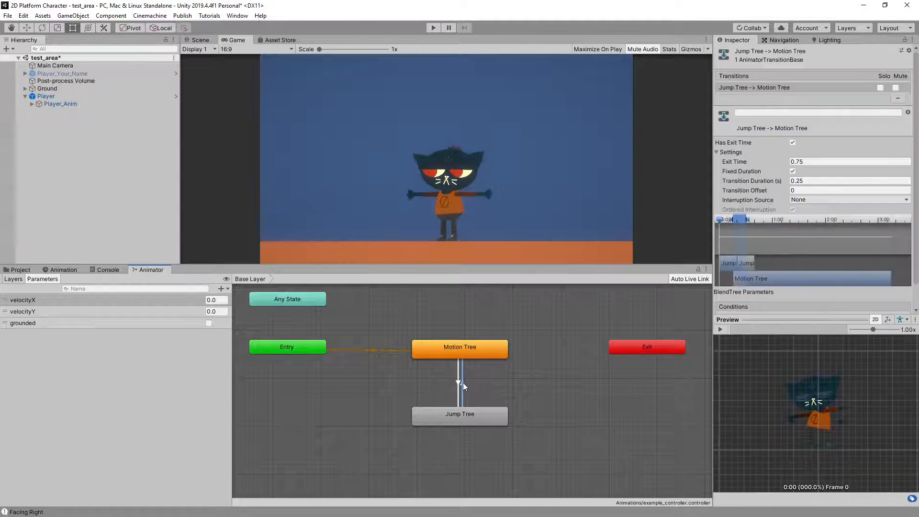
{"action": "left_click", "coordinate": [793, 142]}
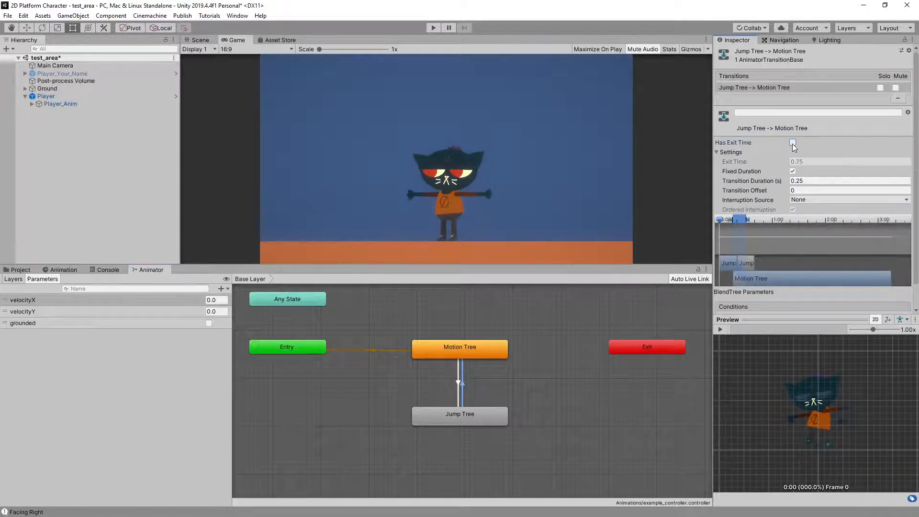
{"action": "left_click_drag", "start_coordinate": [713, 176], "coordinate": [692, 176]}
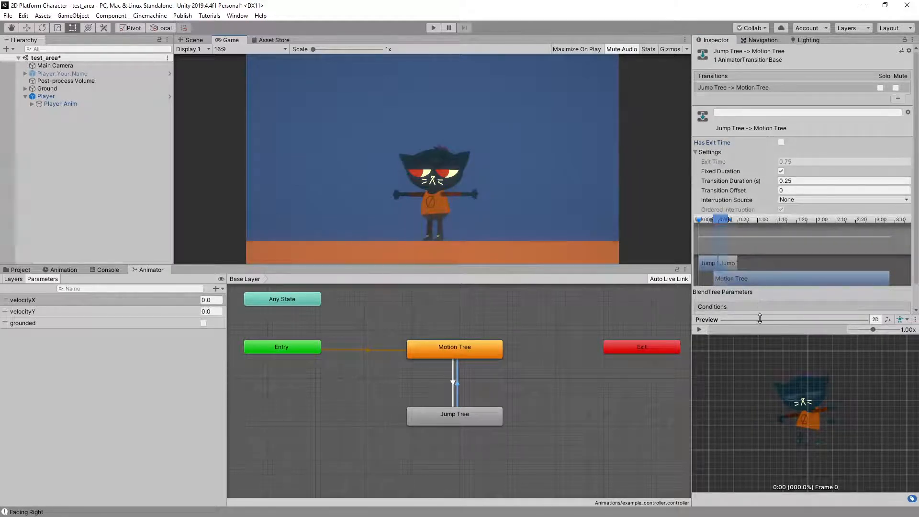
{"action": "left_click_drag", "start_coordinate": [760, 319], "coordinate": [760, 339]}
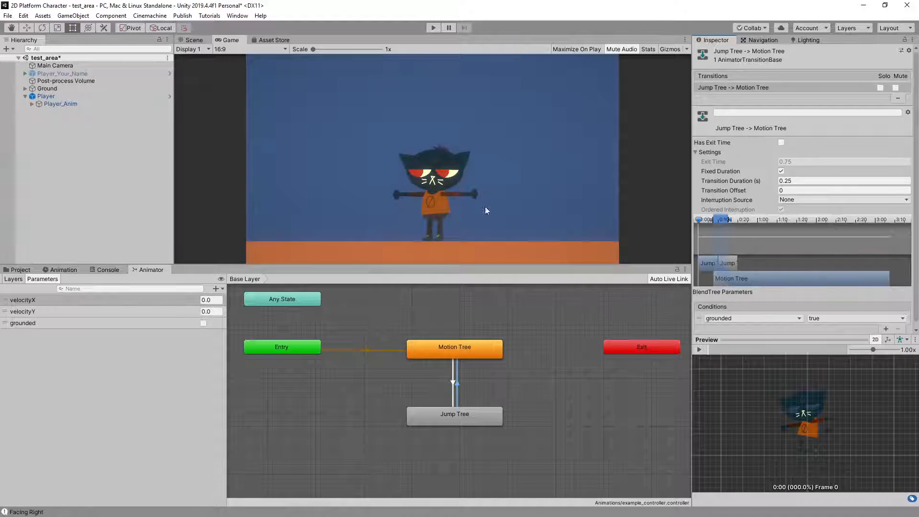
Step: Set the transition duration from Jump Tree to Motion Tree to 0 seconds
{"action": "left_click", "coordinate": [778, 182]}
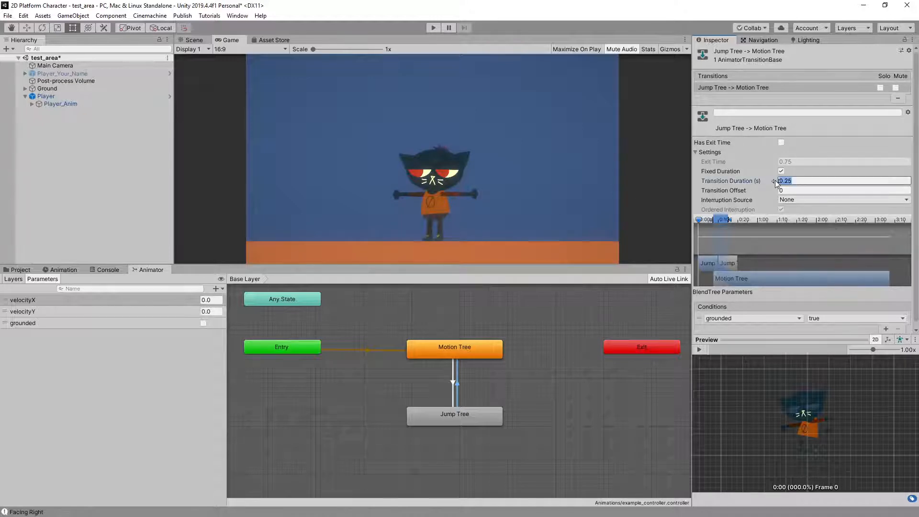
{"action": "type", "text": "0"}
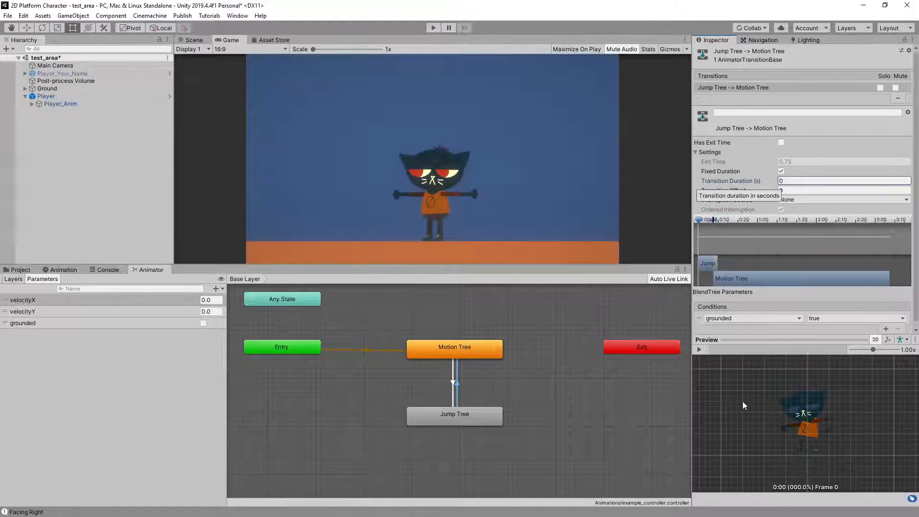
{"action": "left_click", "coordinate": [743, 401]}
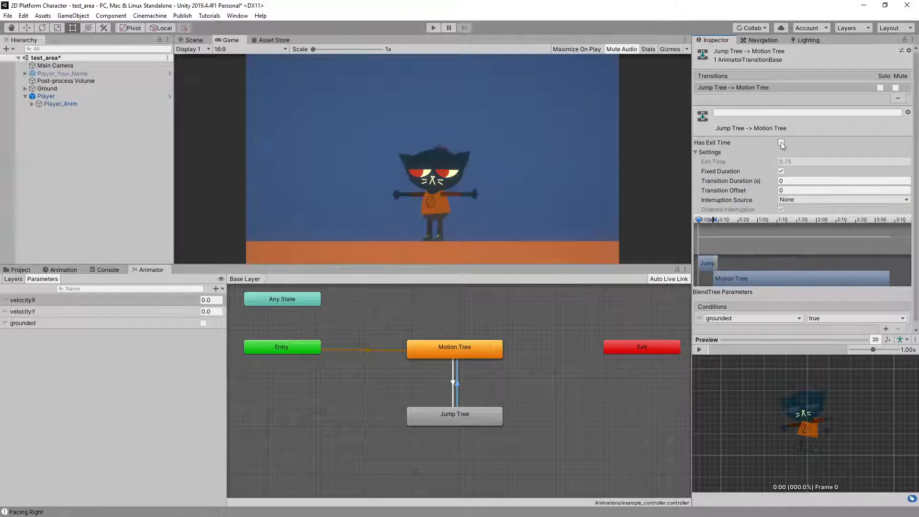
{"action": "left_click", "coordinate": [525, 121]}
Step: Run the game and test the zero-duration transitions by running left and right with several jumps
{"action": "left_click", "coordinate": [432, 31]}
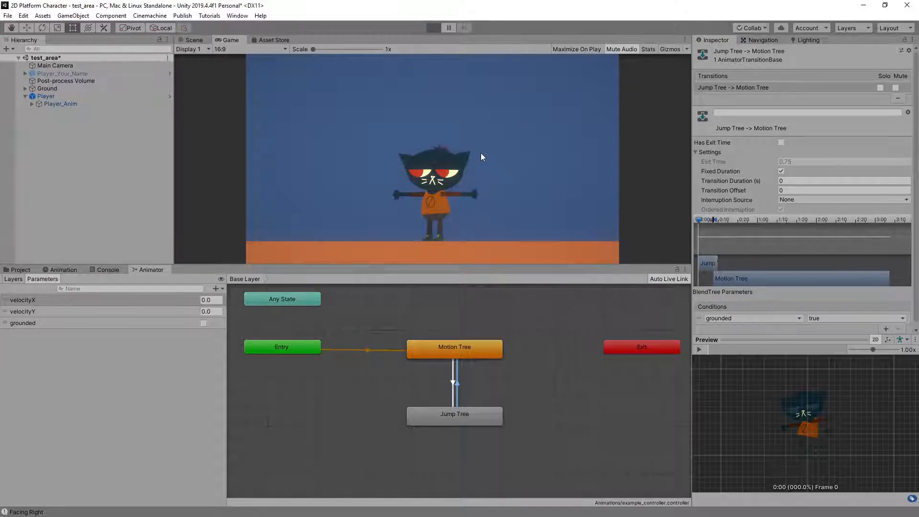
{"action": "key", "text": "a"}
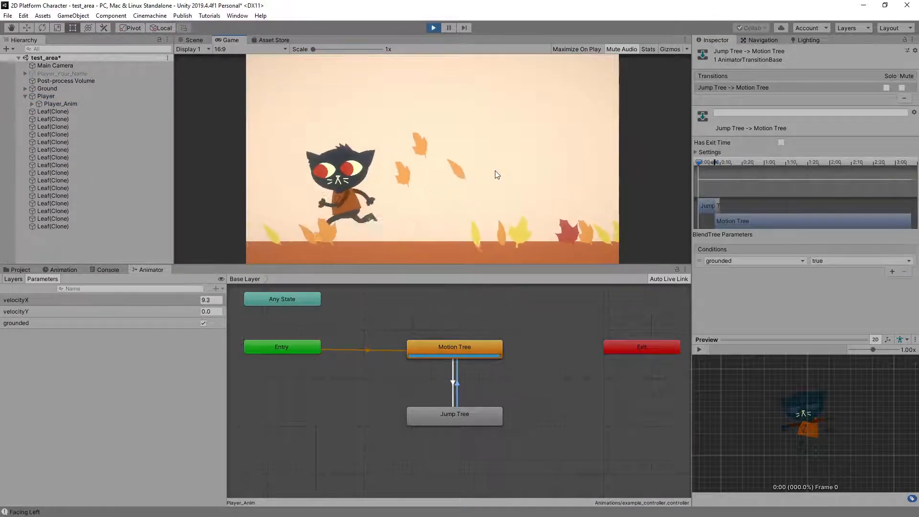
{"action": "key", "text": "d"}
{"action": "key", "text": "space"}
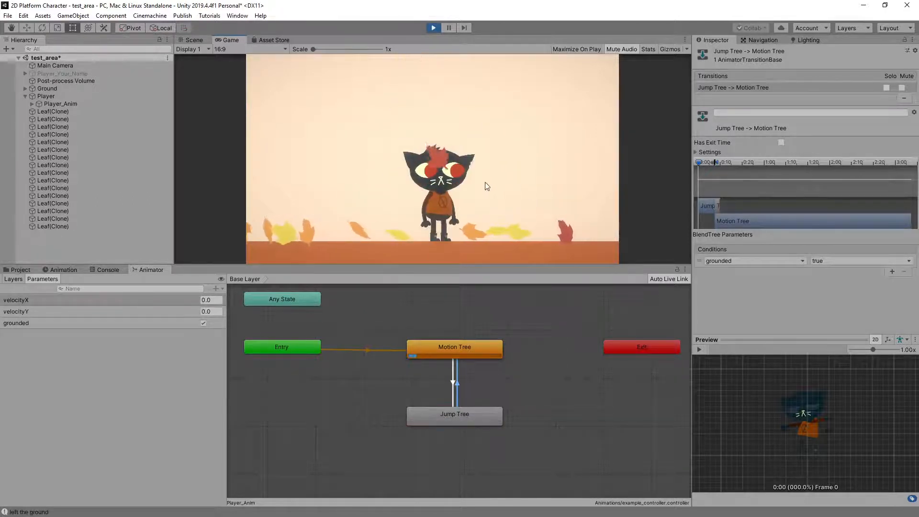
{"action": "key", "text": "space"}
{"action": "key", "text": "space"}
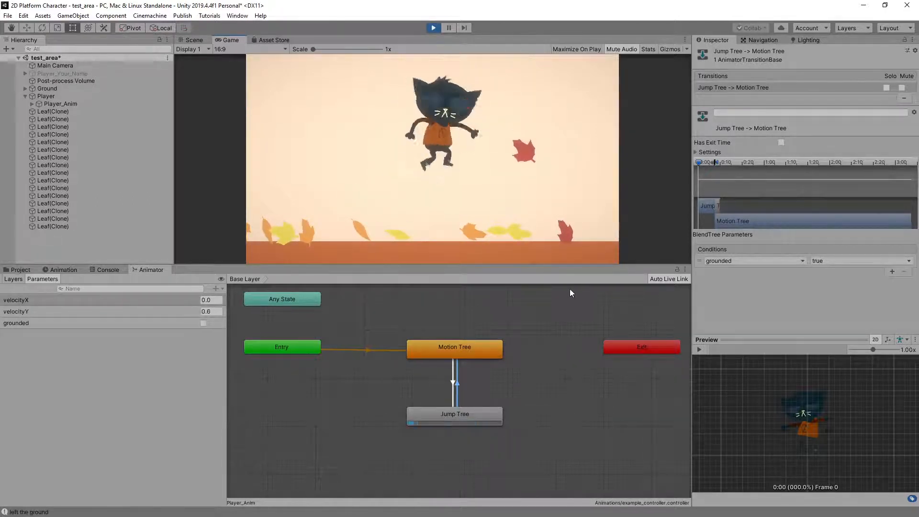
{"action": "key", "text": "d"}
{"action": "key", "text": "a"}
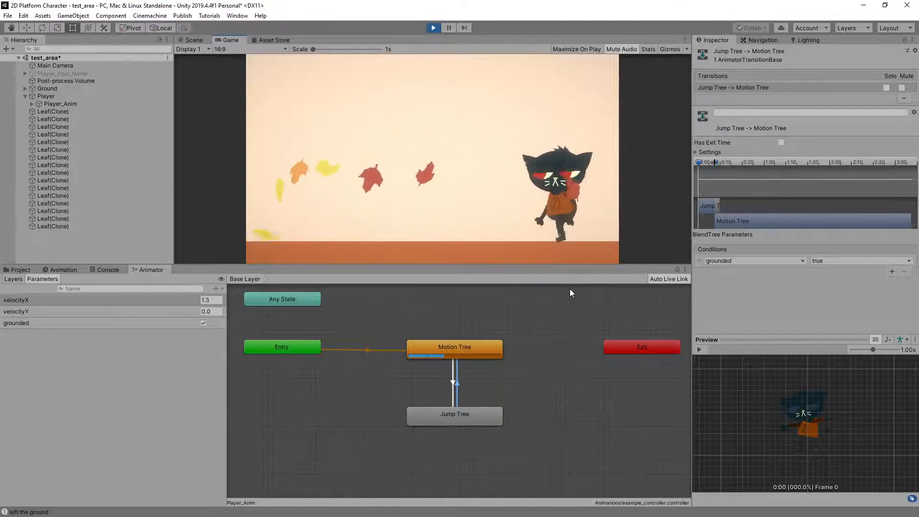
{"action": "key", "text": "space"}
{"action": "key", "text": "d"}
{"action": "key", "text": "space"}
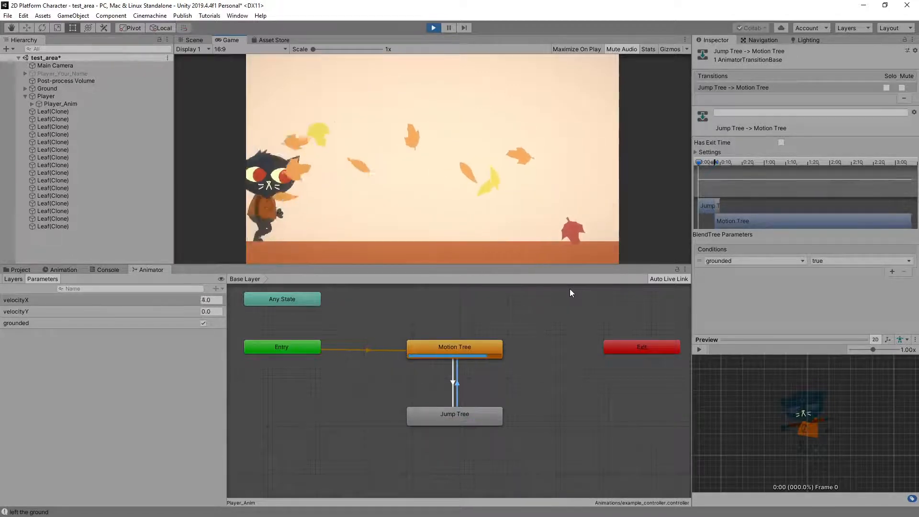
{"action": "key", "text": "space"}
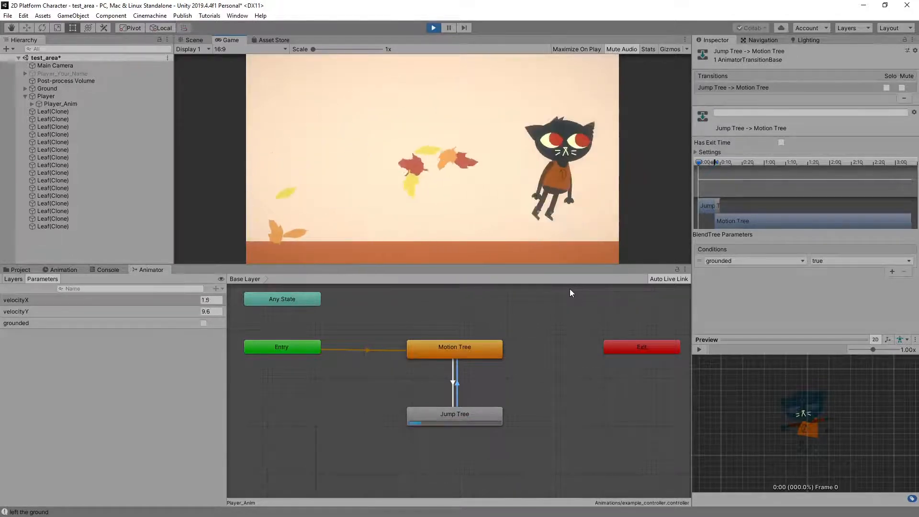
{"action": "key", "text": "space"}
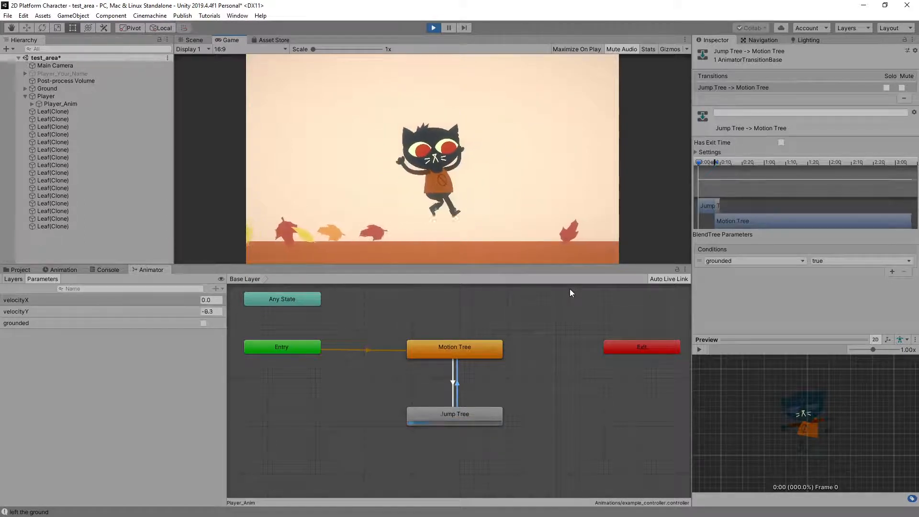
Step: Jump repeatedly in place and during a run to the right, watching the active state in the base layer
{"action": "key", "text": "space"}
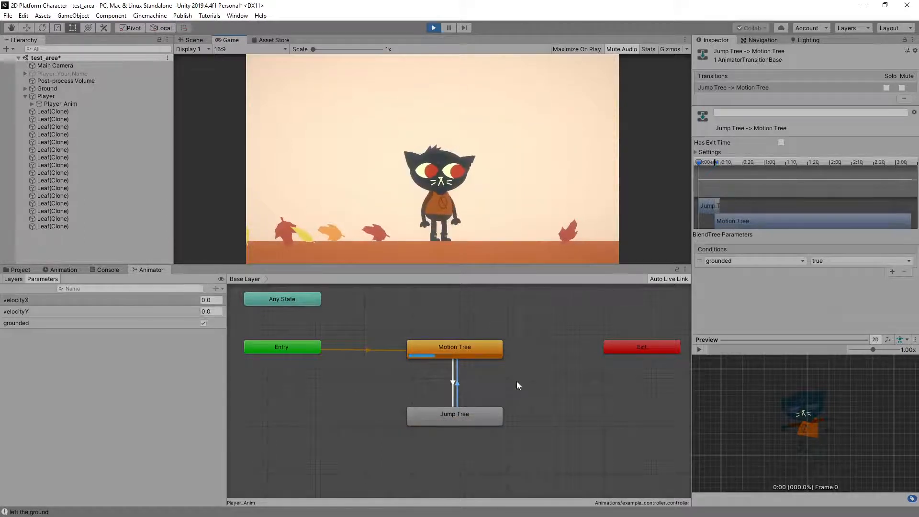
{"action": "key", "text": "space"}
{"action": "key", "text": "space"}
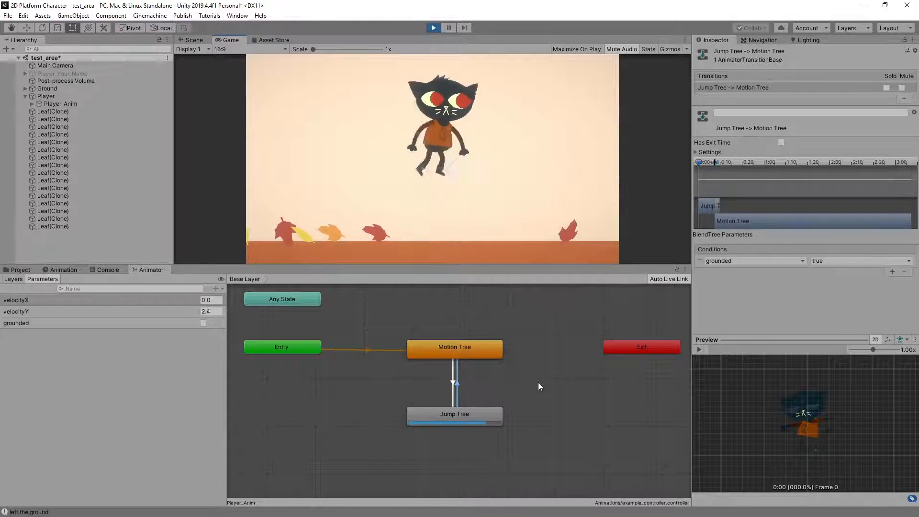
{"action": "key", "text": "space"}
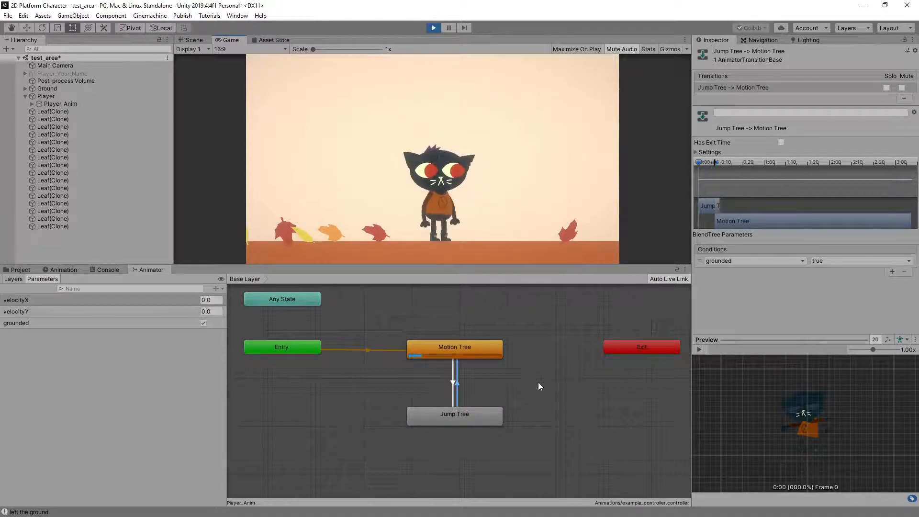
{"action": "key", "text": "space"}
{"action": "key", "text": "Right"}
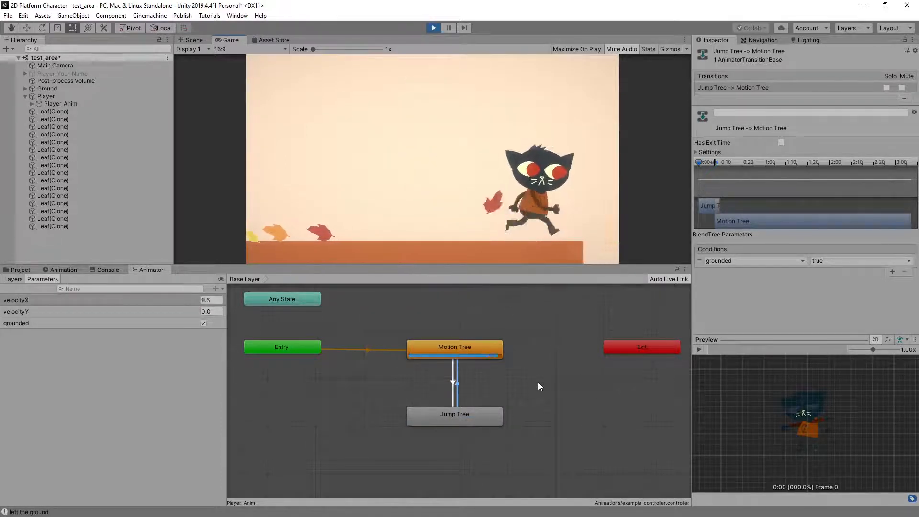
{"action": "key", "text": "space"}
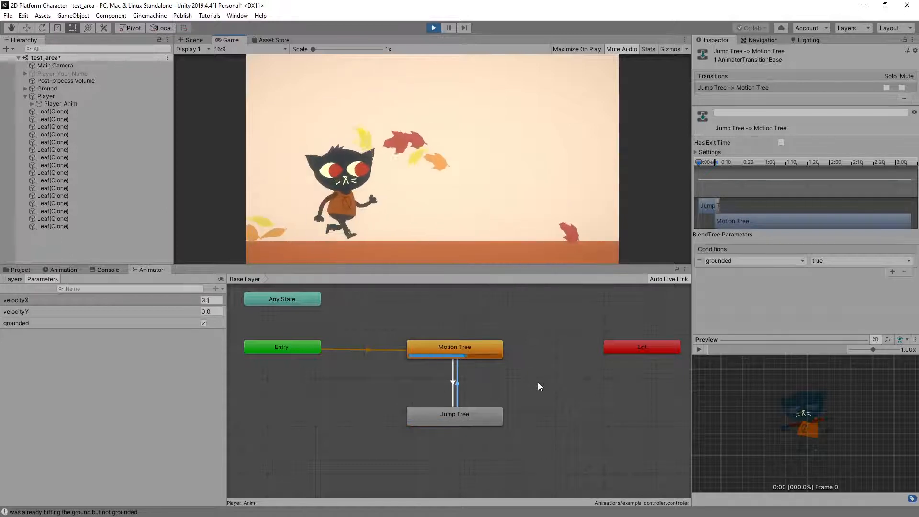
Step: Jump repeatedly in place, watching the switch between Motion Tree and Jump Tree on each takeoff and landing
{"action": "key", "text": "space"}
{"action": "key", "text": "space"}
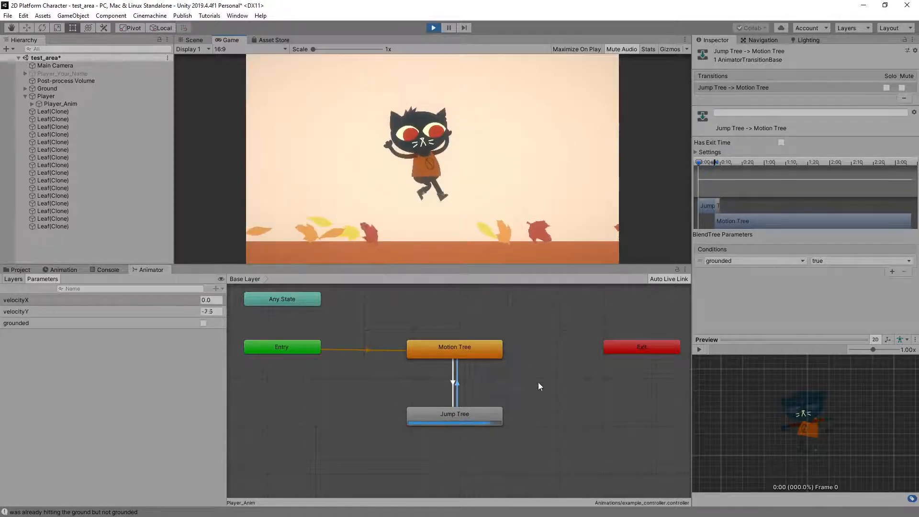
{"action": "key", "text": "space"}
{"action": "key", "text": "space"}
{"action": "key", "text": "space"}
{"action": "key", "text": "space"}
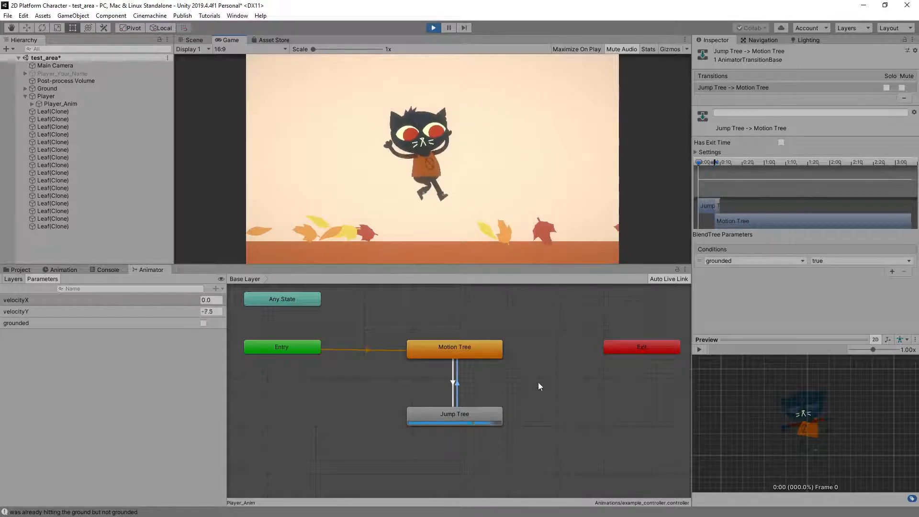
{"action": "key", "text": "space"}
Step: Run left and right with jumps in between to test the instant transitions while changing direction
{"action": "key", "text": "a"}
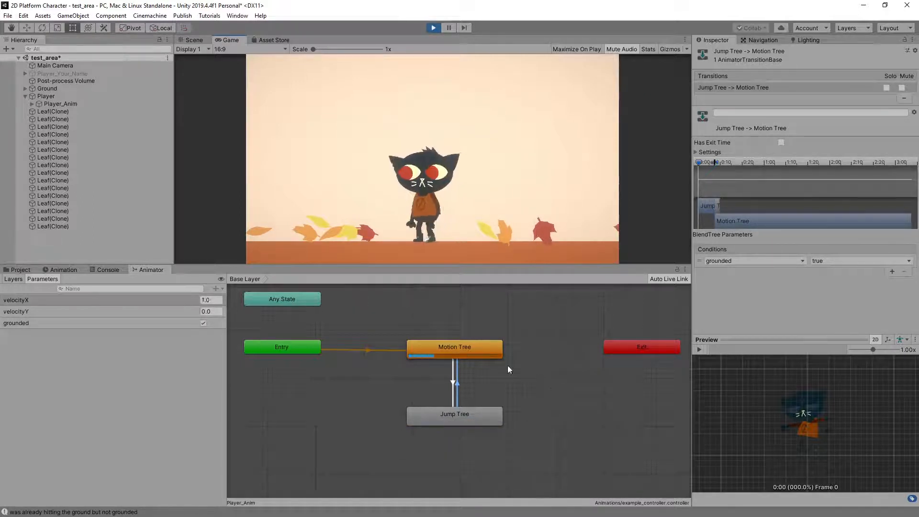
{"action": "key", "text": "d"}
{"action": "key", "text": "space"}
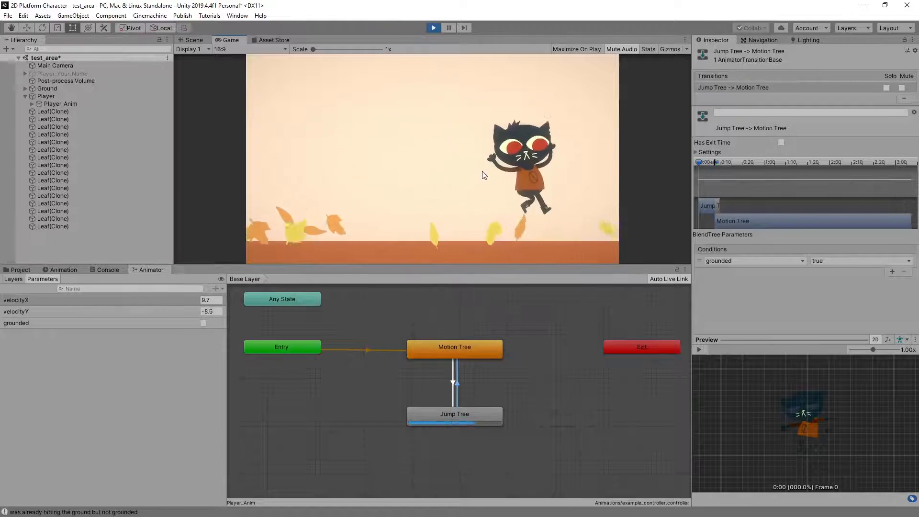
{"action": "key", "text": "a"}
{"action": "key", "text": "space"}
{"action": "key", "text": "space"}
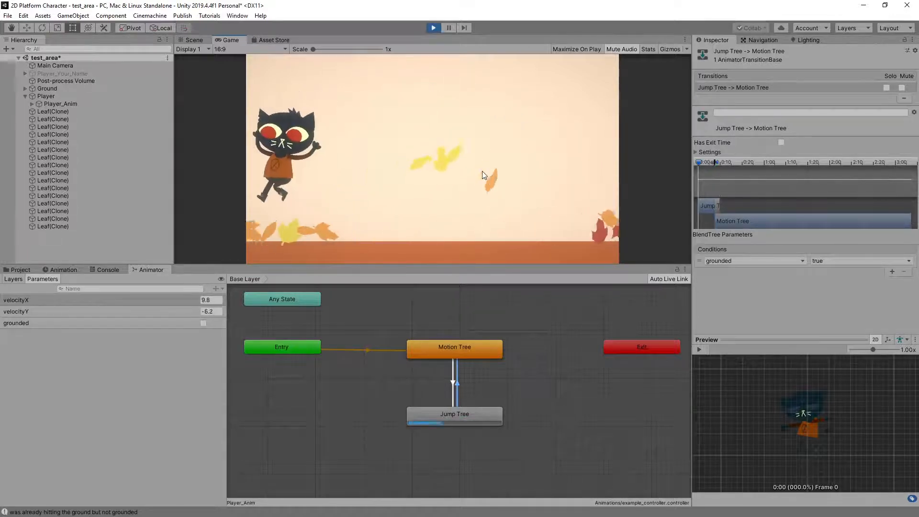
{"action": "key", "text": "d"}
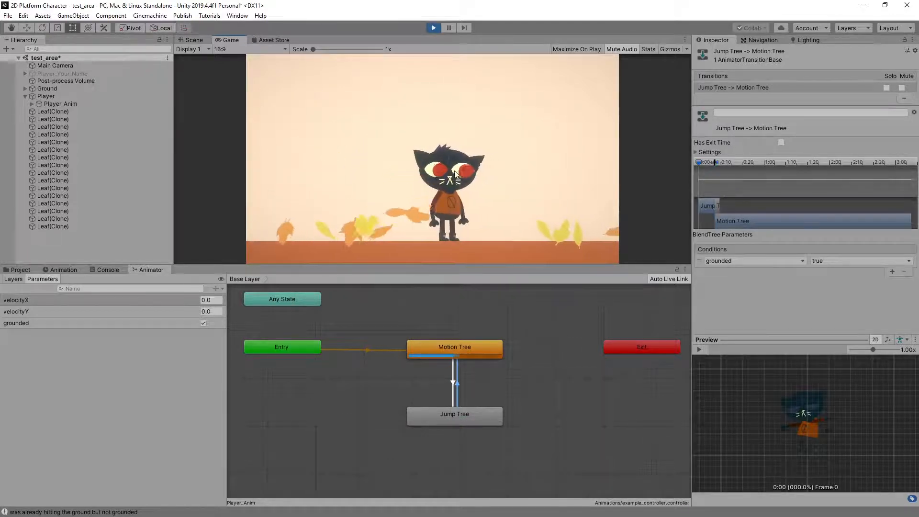
{"action": "key", "text": "space"}
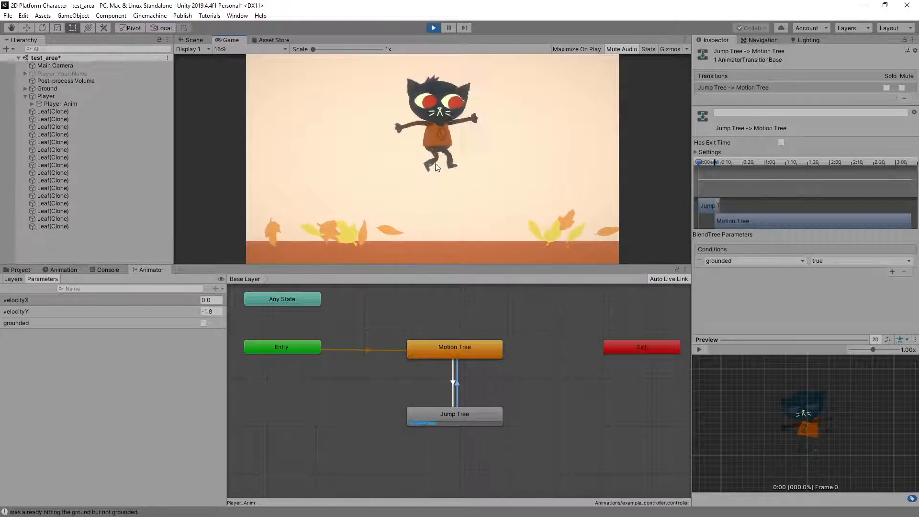
{"action": "key", "text": "d"}
{"action": "key", "text": "space"}
{"action": "key", "text": "a"}
{"action": "key", "text": "space"}
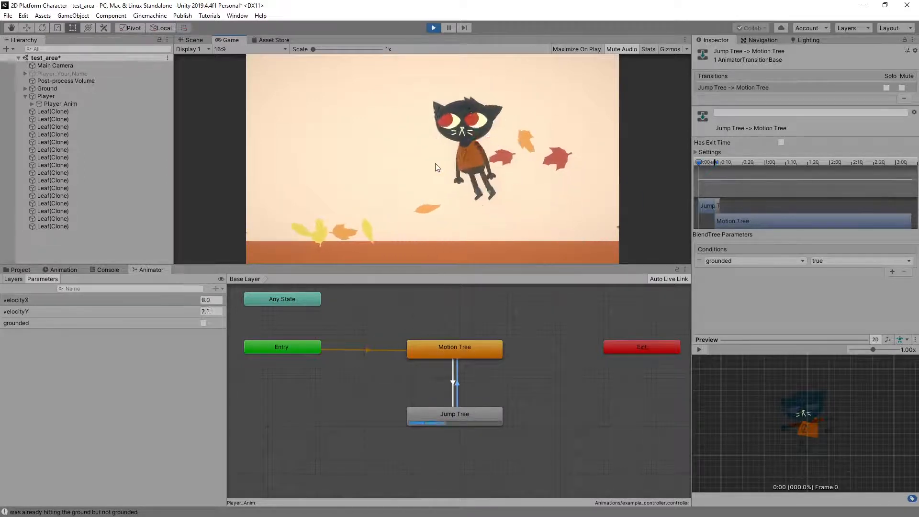
Step: Jump in place several more times to examine the jump poses and stop the game
{"action": "key", "text": "space"}
{"action": "key", "text": "space"}
{"action": "key", "text": "space"}
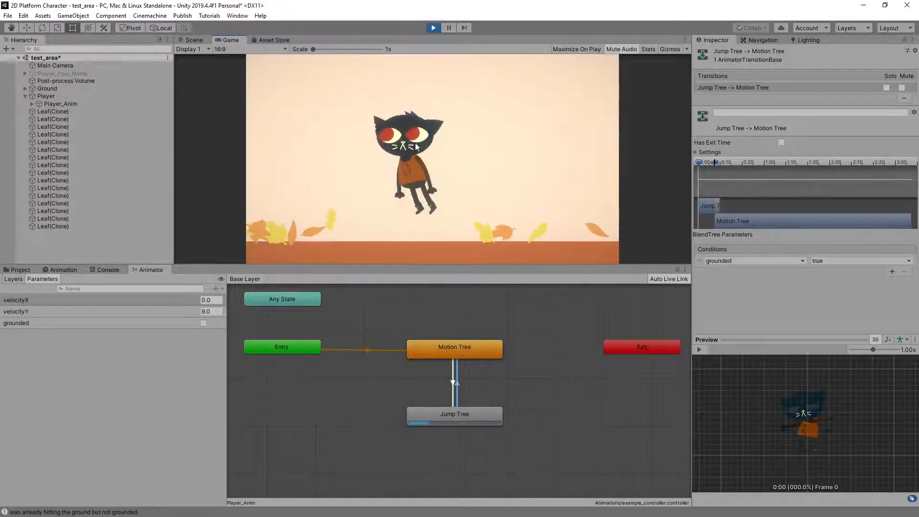
{"action": "key", "text": "space"}
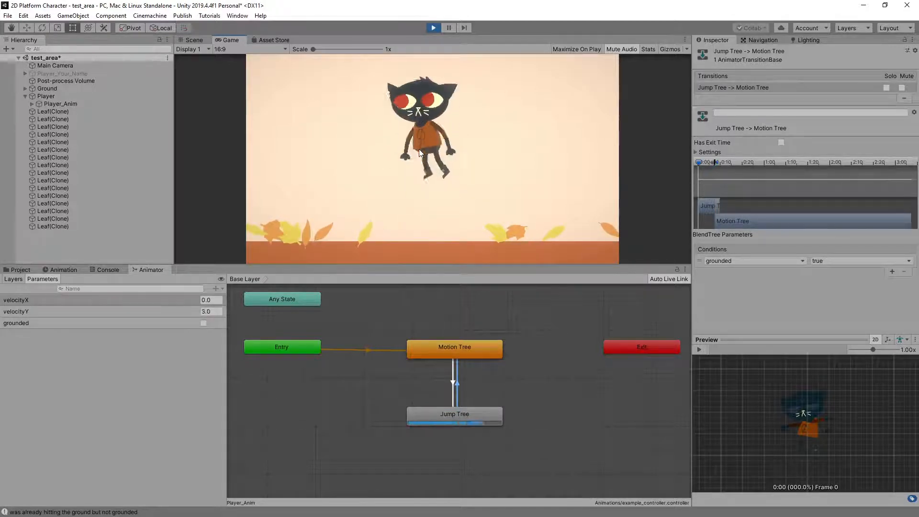
{"action": "key", "text": "space"}
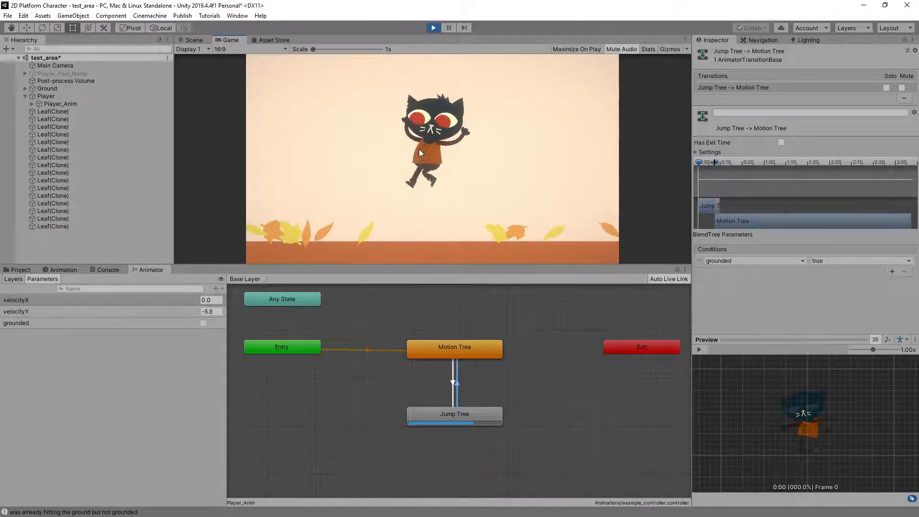
{"action": "left_click", "coordinate": [433, 28]}
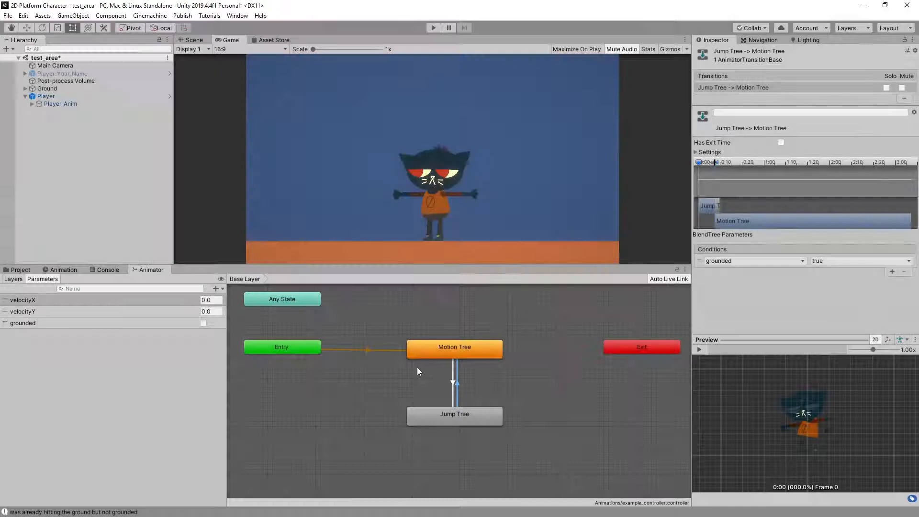
Step: Check the Motion Tree to Jump Tree transition settings and open the blend tree inside Jump Tree
{"action": "left_click", "coordinate": [451, 382]}
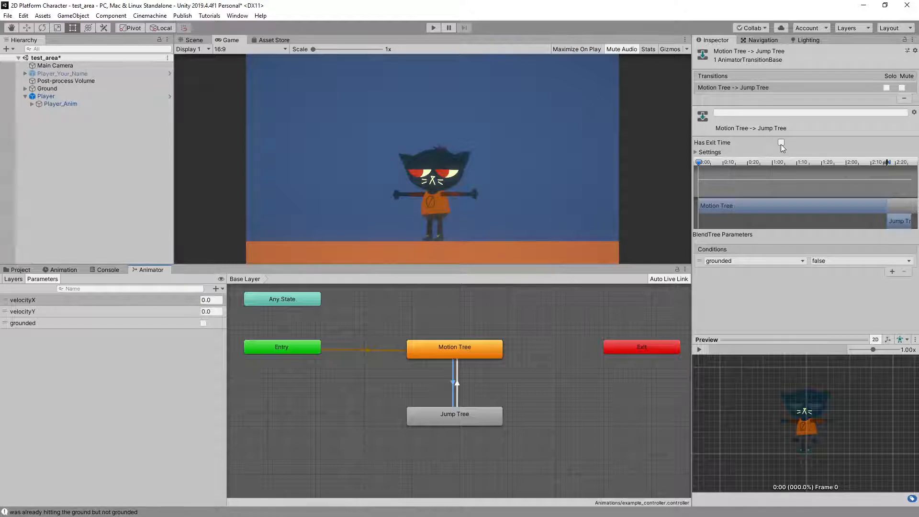
{"action": "left_click", "coordinate": [696, 152]}
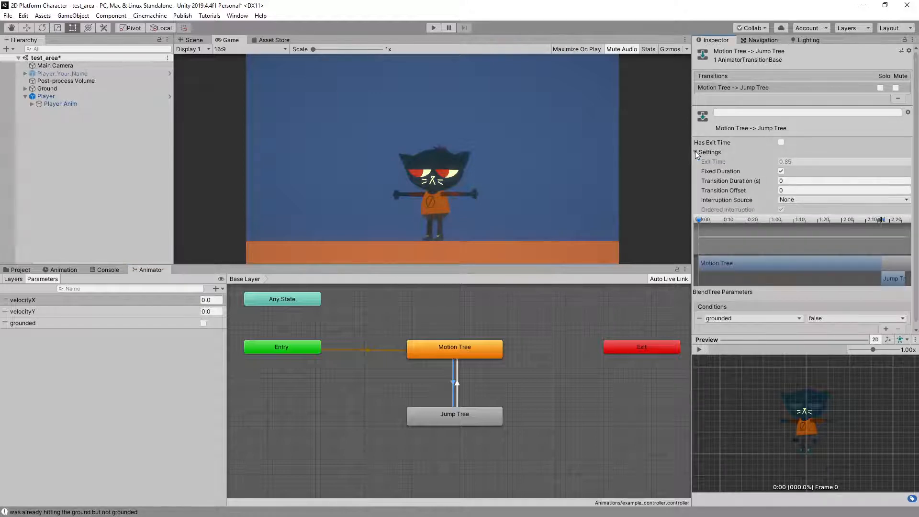
{"action": "double_click", "coordinate": [444, 417]}
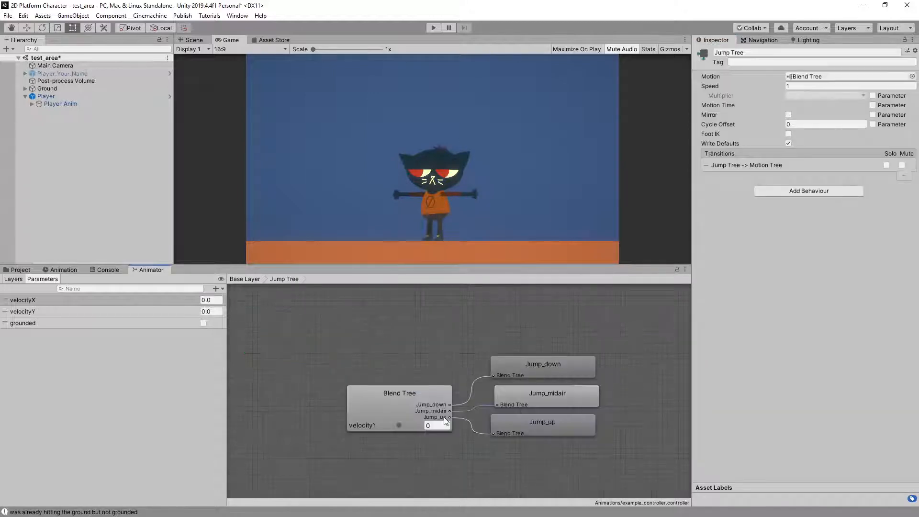
{"action": "left_click", "coordinate": [437, 395]}
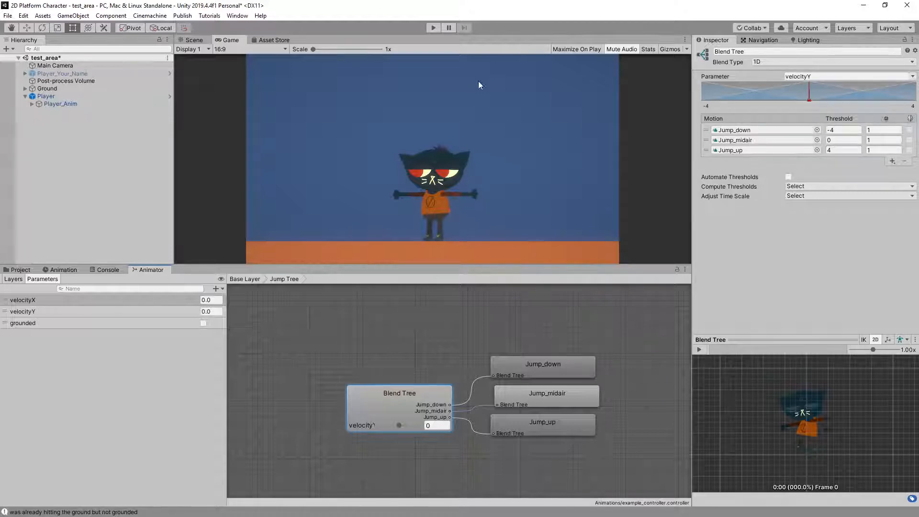
Step: Set the Jump_up threshold to 1 and run the game to test the pose blending with jumps in place
{"action": "left_click", "coordinate": [831, 151]}
{"action": "key", "text": "Return"}
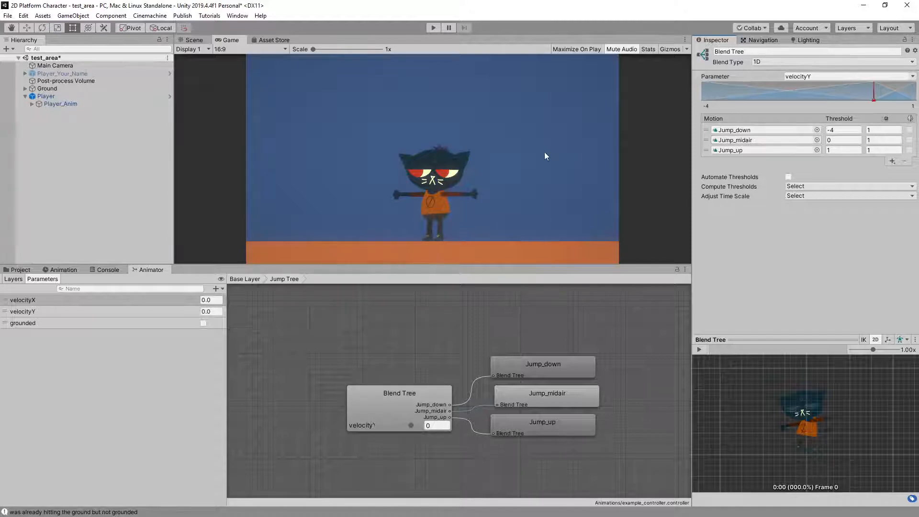
{"action": "left_click", "coordinate": [433, 27]}
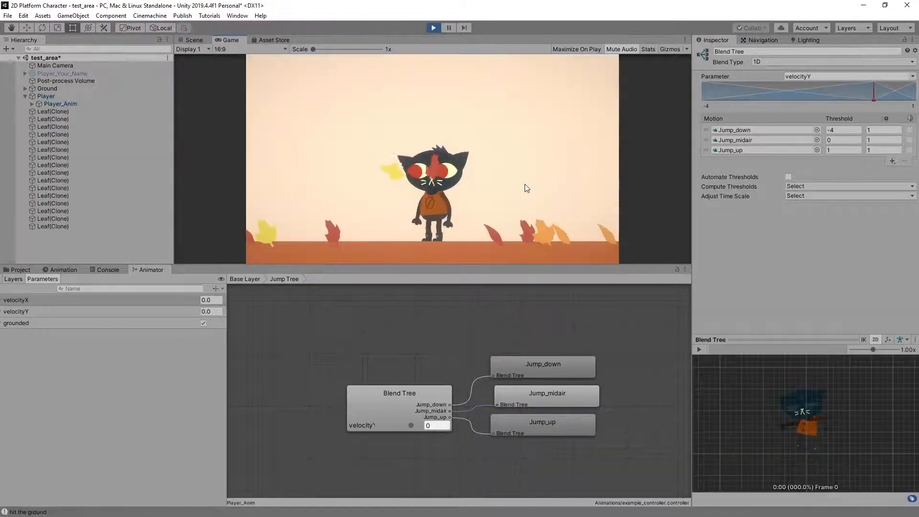
{"action": "key", "text": "space"}
{"action": "key", "text": "space"}
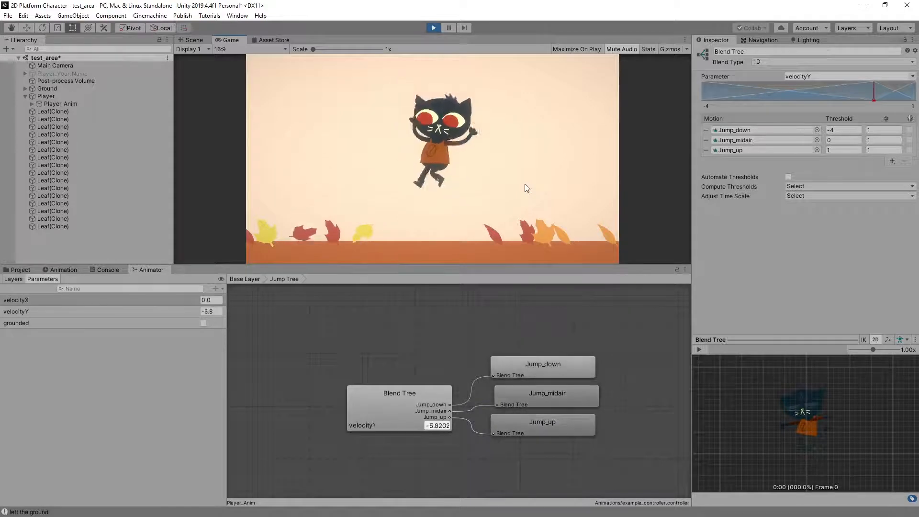
{"action": "key", "text": "space"}
{"action": "key", "text": "space"}
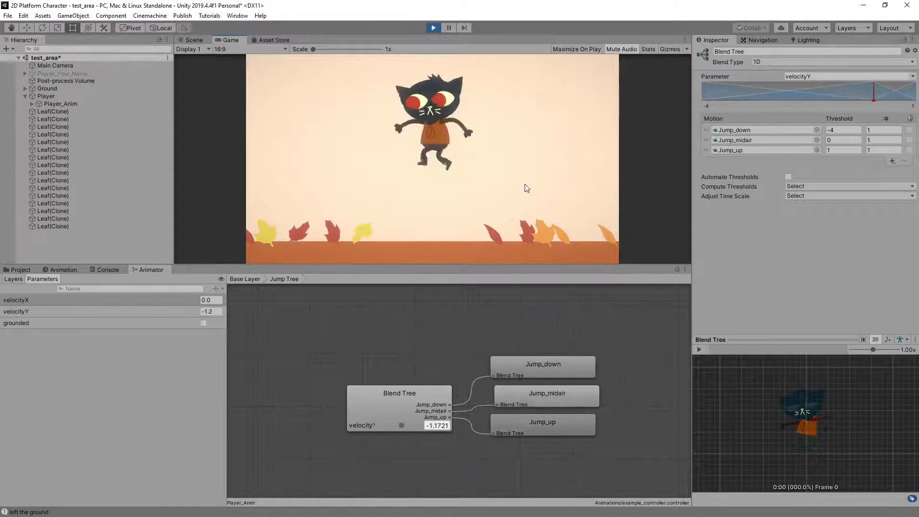
{"action": "key", "text": "space"}
{"action": "key", "text": "space"}
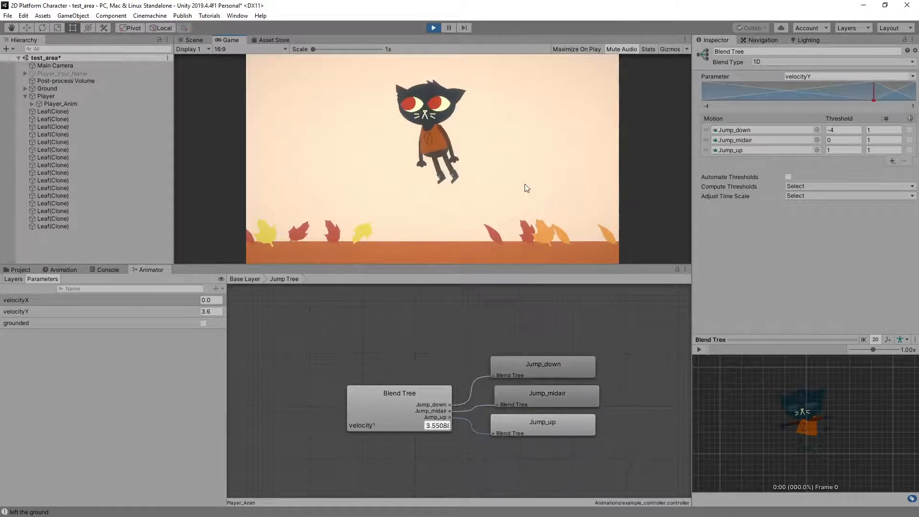
{"action": "key", "text": "space"}
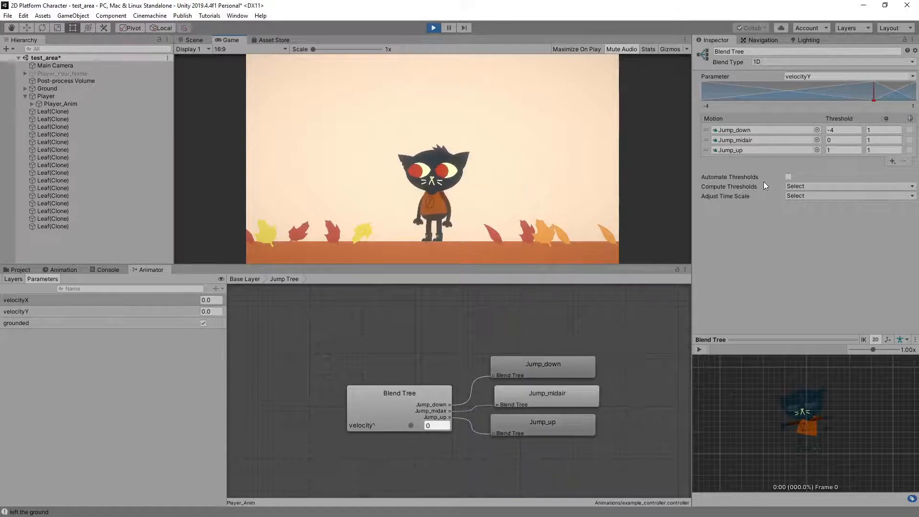
Step: Restore the Jump_up threshold to 4 in the running game and compare the blending with jumps in place
{"action": "left_click", "coordinate": [843, 150]}
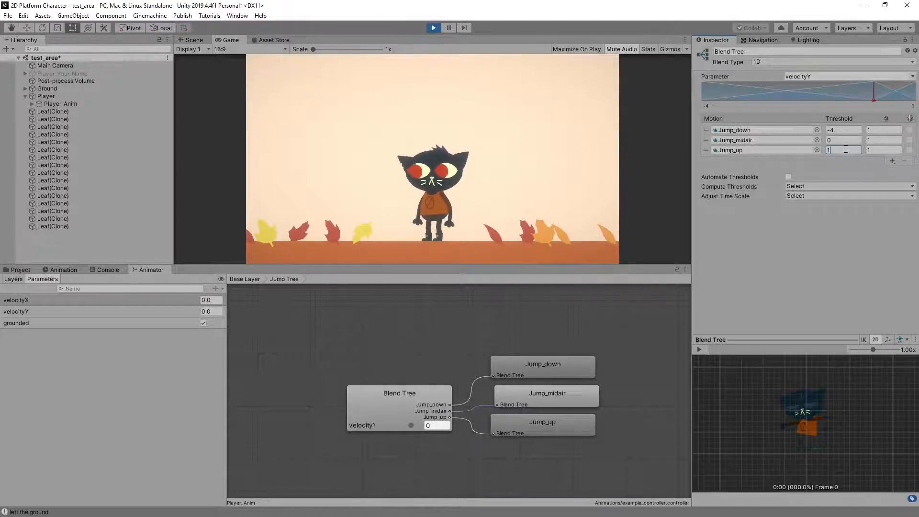
{"action": "type", "text": "4"}
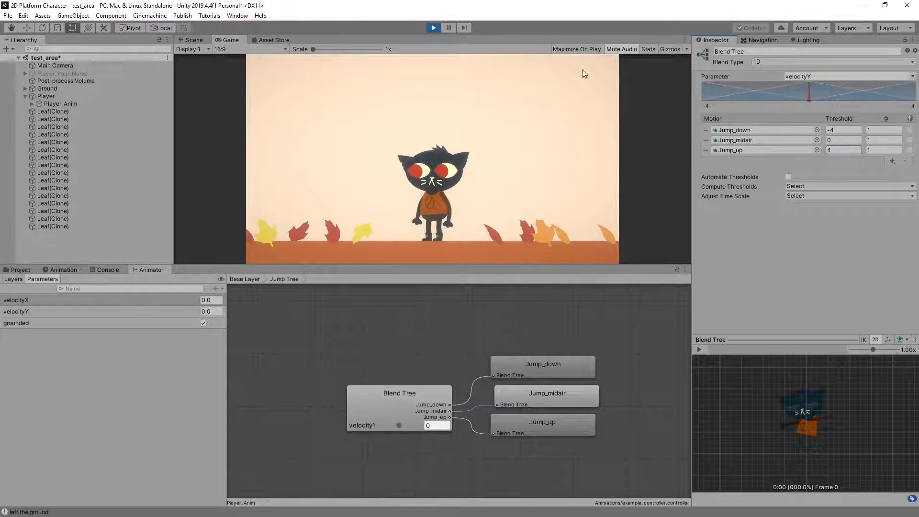
{"action": "left_click", "coordinate": [459, 131]}
{"action": "key", "text": "space"}
{"action": "key", "text": "space"}
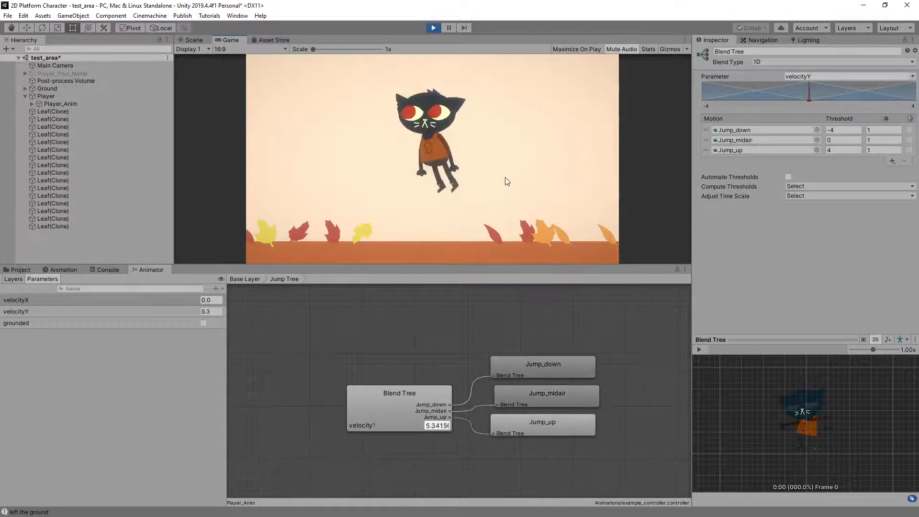
{"action": "key", "text": "space"}
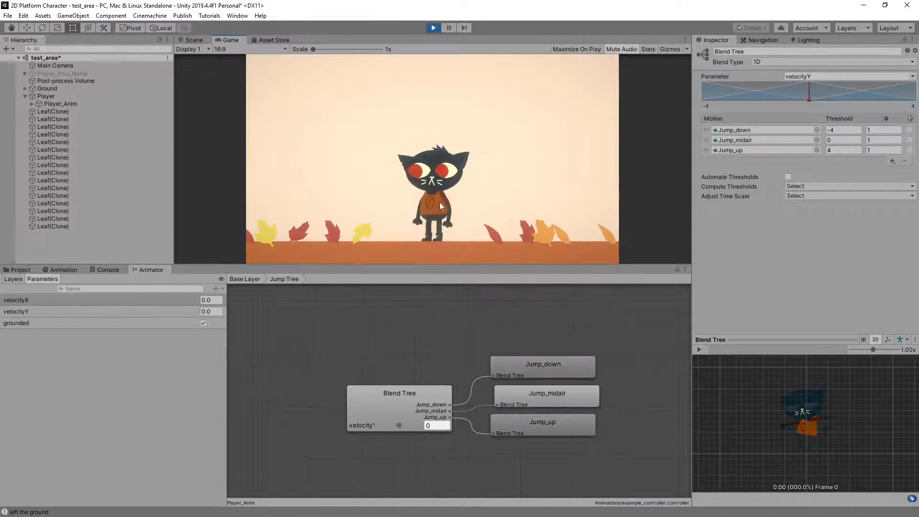
{"action": "key", "text": "space"}
{"action": "key", "text": "space"}
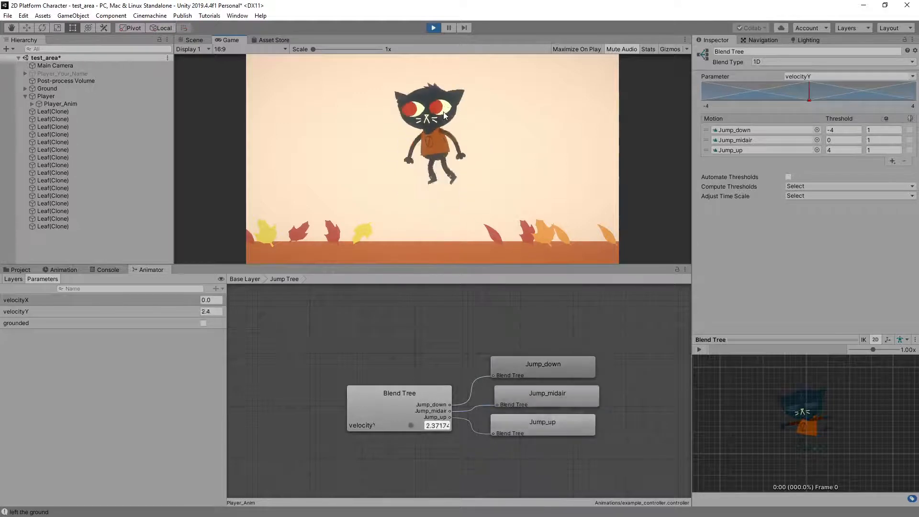
Step: Test the jump blending while moving left and right and stop the game
{"action": "key", "text": "space"}
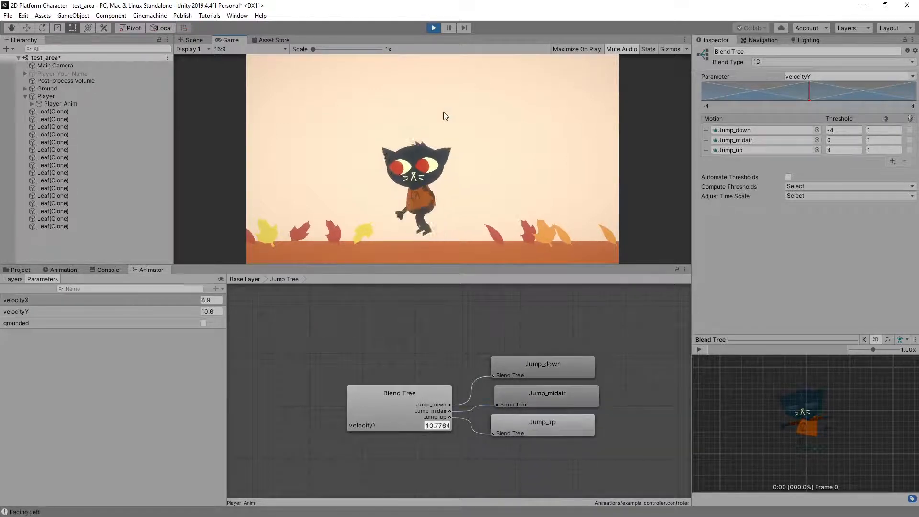
{"action": "key", "text": "space"}
{"action": "key", "text": "space"}
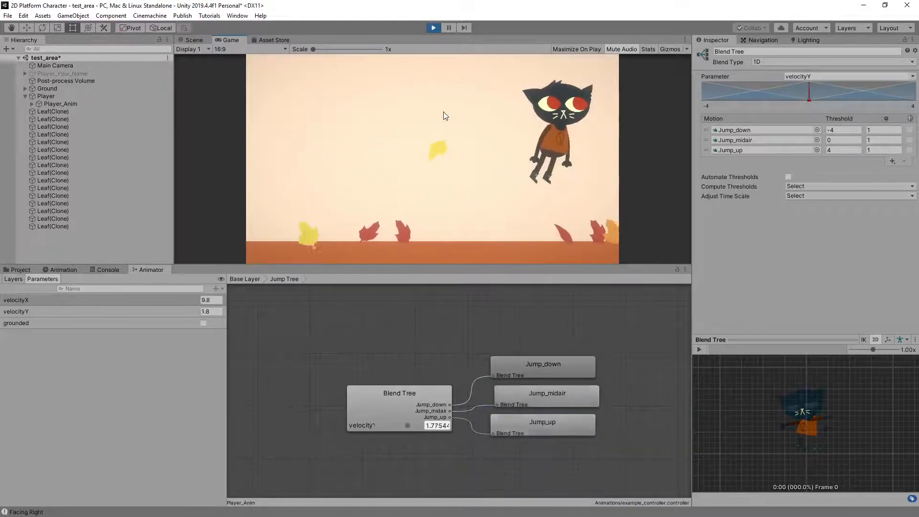
{"action": "key", "text": "Left"}
{"action": "key", "text": "space"}
{"action": "key", "text": "space"}
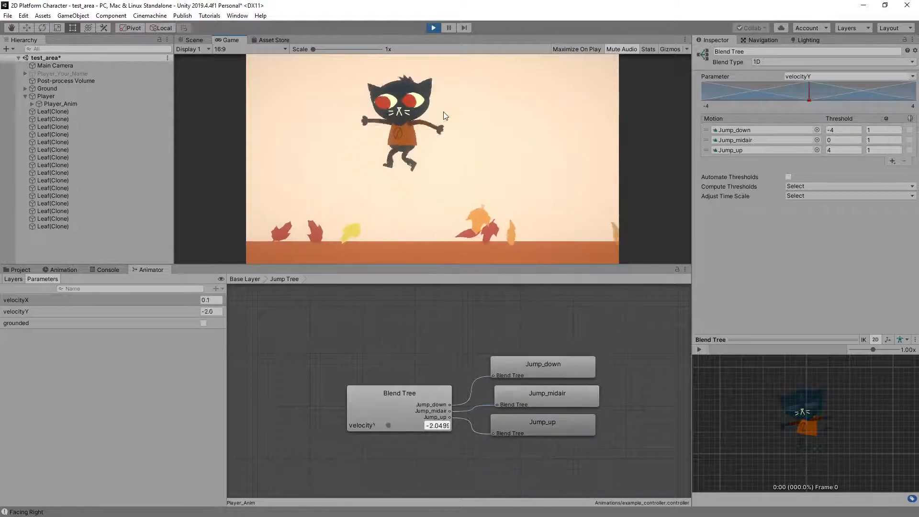
{"action": "left_click", "coordinate": [433, 27]}
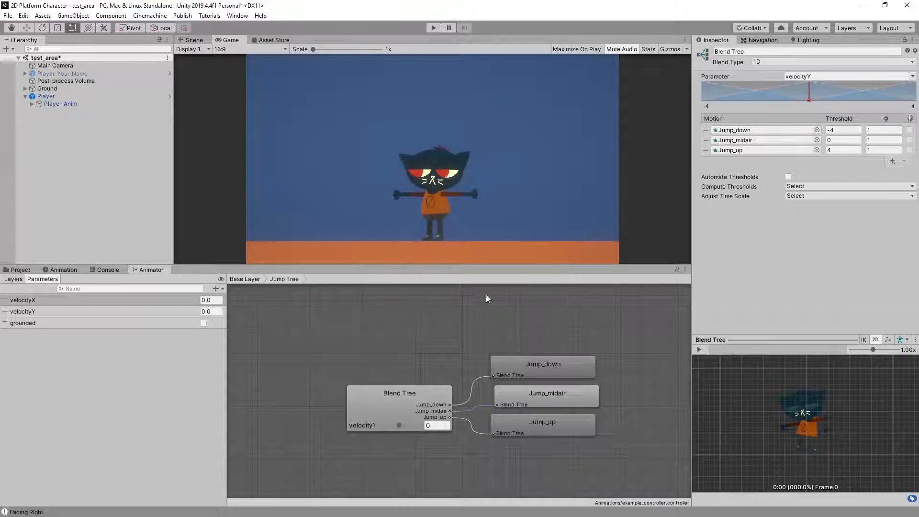
Step: Return to the base layer and set the Motion Tree to Jump Tree transition duration to 0.25 seconds
{"action": "double_click", "coordinate": [464, 301]}
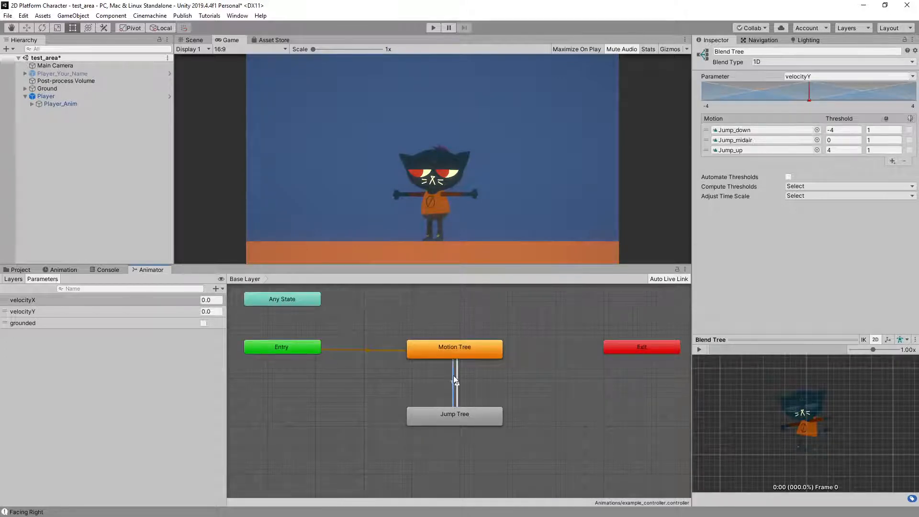
{"action": "left_click", "coordinate": [455, 380]}
{"action": "left_click", "coordinate": [696, 153]}
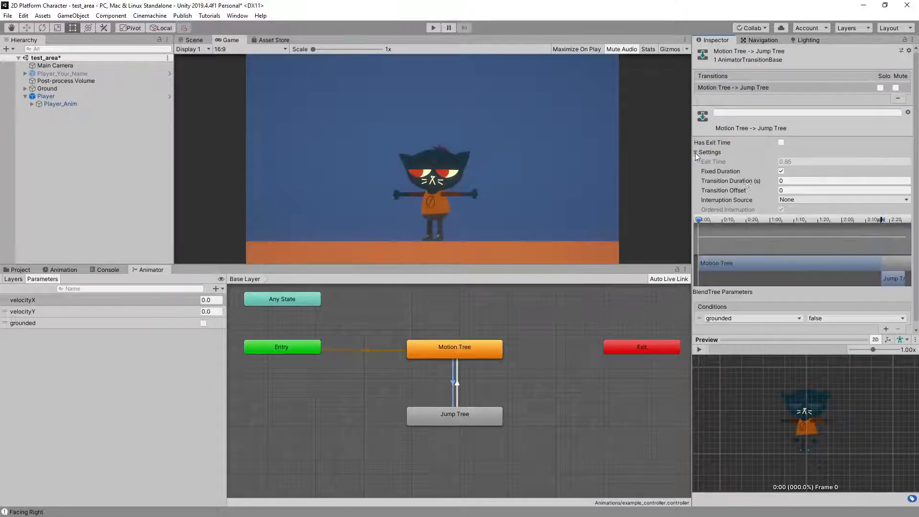
{"action": "left_click", "coordinate": [784, 181]}
{"action": "type", "text": "0"}
{"action": "key", "text": "Return"}
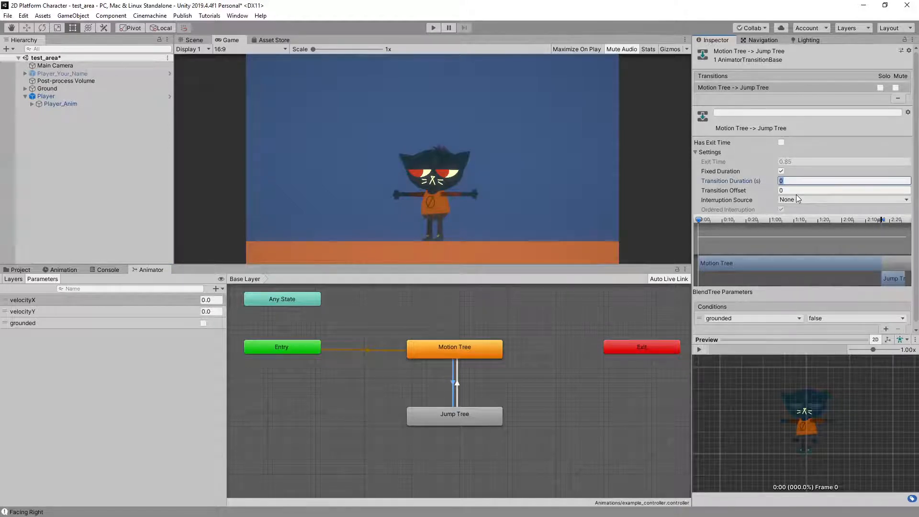
{"action": "type", "text": "0.25"}
{"action": "key", "text": "Return"}
Step: Run the game and test the 0.25-second transition with jumps and a move to the right
{"action": "left_click", "coordinate": [430, 27]}
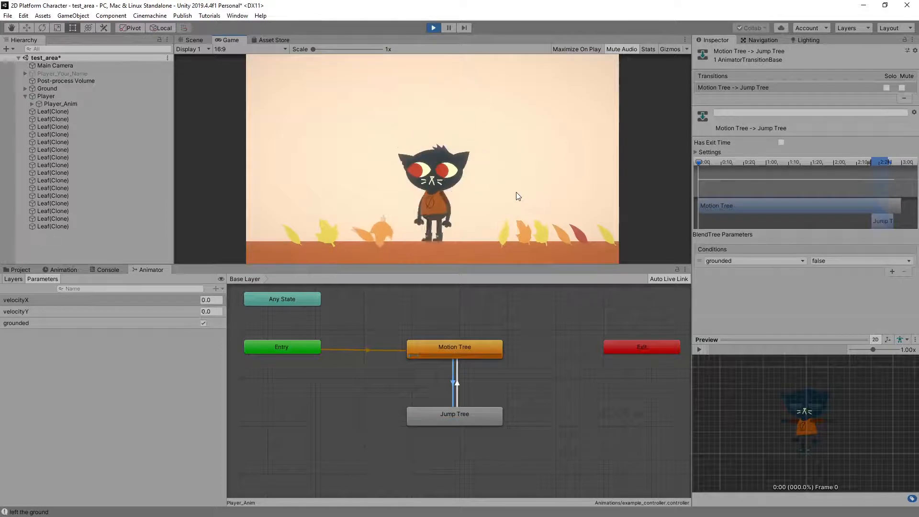
{"action": "key", "text": "space"}
{"action": "key", "text": "space"}
{"action": "key", "text": "d"}
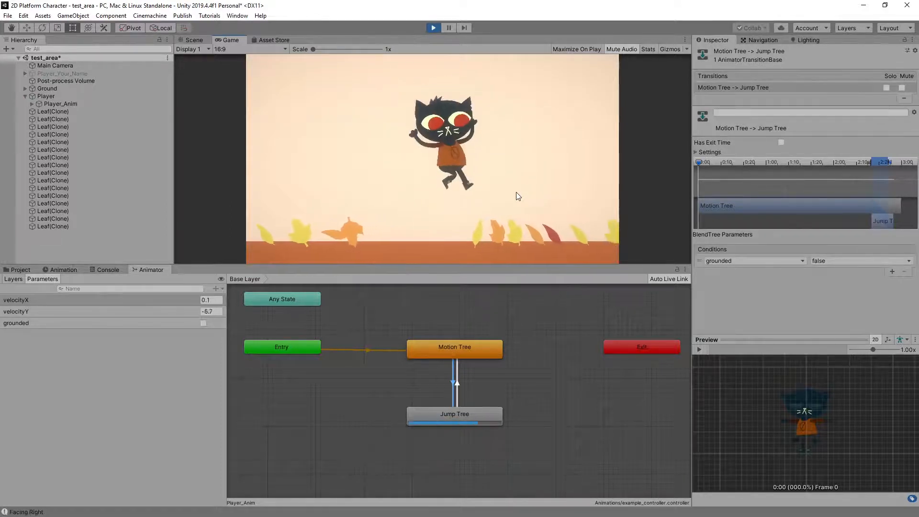
Step: Make the character jump several times in the running game to check how the jump animation starts
{"action": "key", "text": "space"}
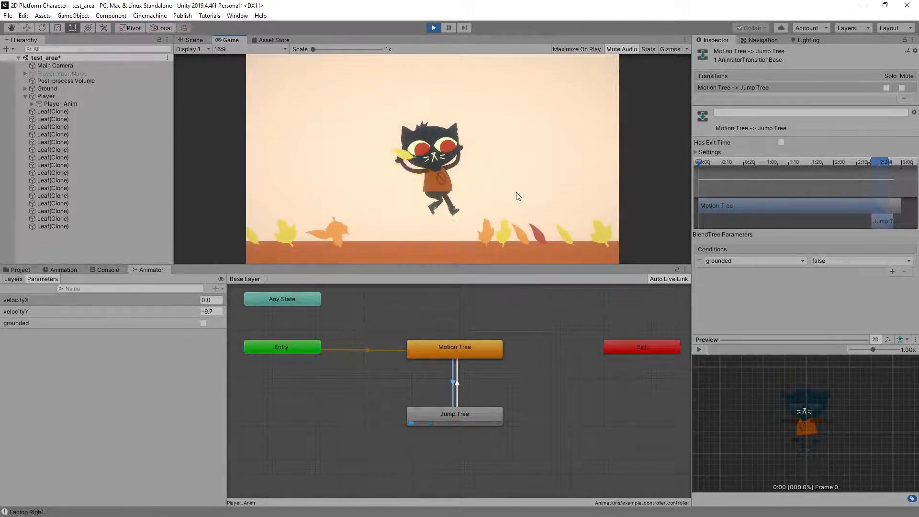
{"action": "key", "text": "space"}
{"action": "key", "text": "space"}
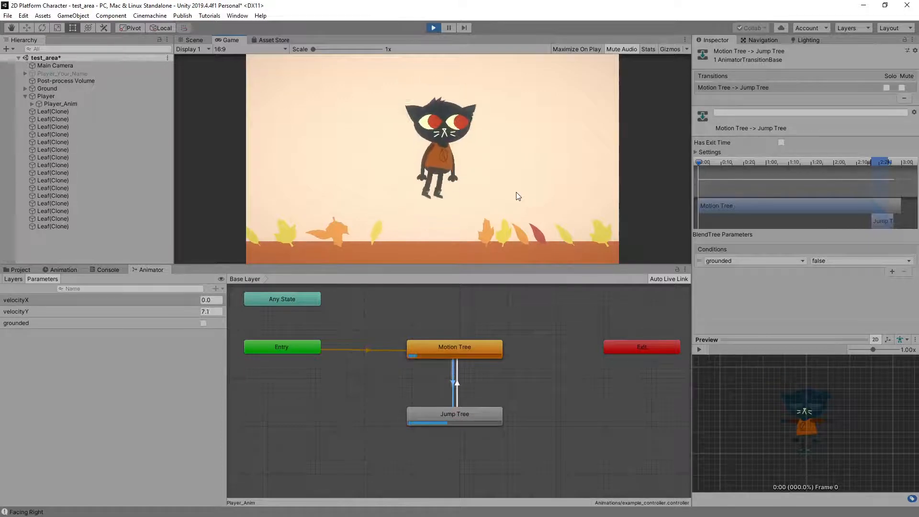
{"action": "key", "text": "space"}
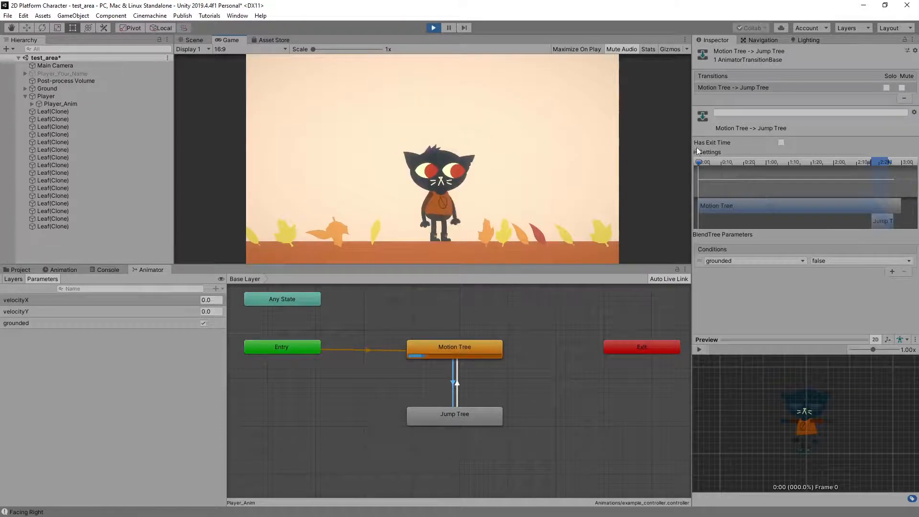
Step: Expand the settings of the Motion Tree to Jump Tree transition and set its transition duration to 0.1 seconds
{"action": "left_click", "coordinate": [695, 151]}
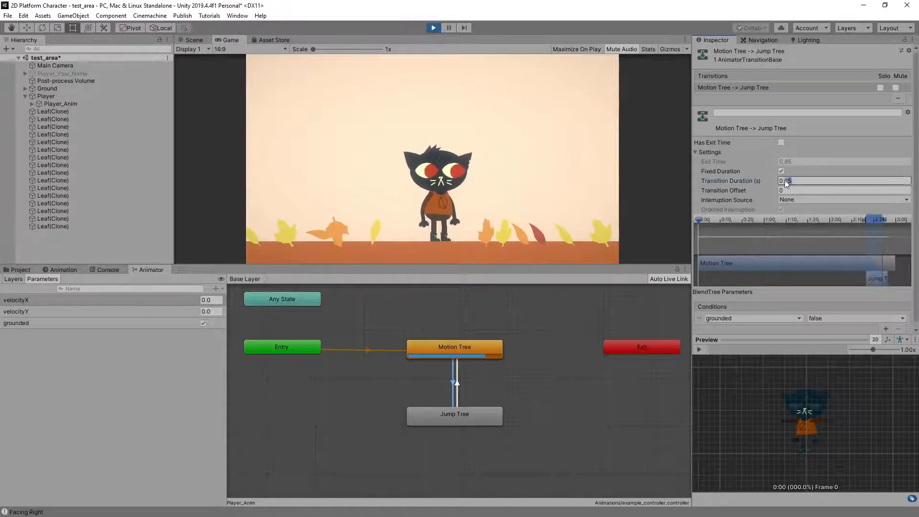
{"action": "left_click_drag", "start_coordinate": [785, 181], "coordinate": [797, 181]}
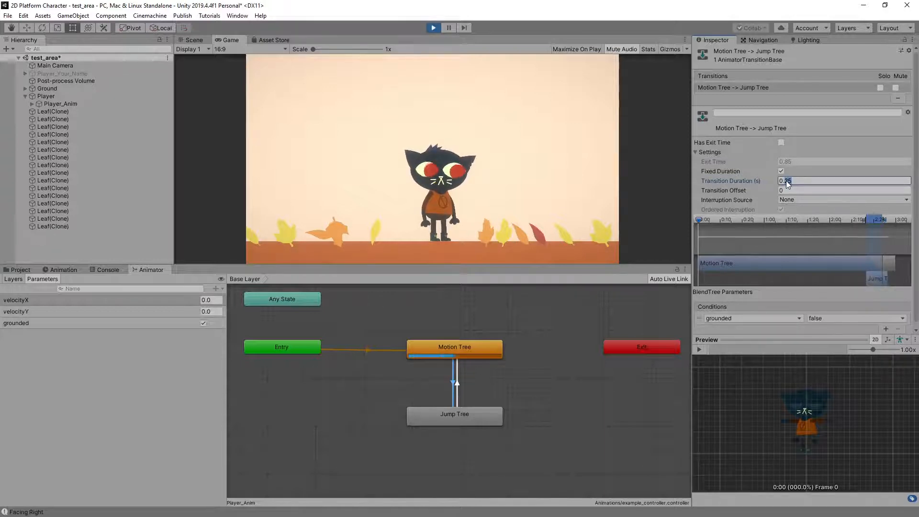
{"action": "type", "text": "1"}
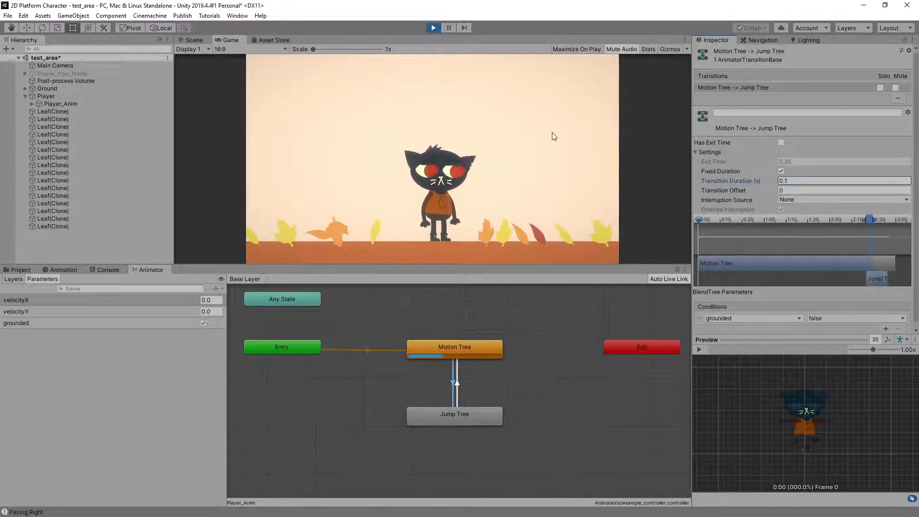
{"action": "left_click", "coordinate": [515, 173]}
Step: Playtest the character by running in both directions and jumping repeatedly to judge the 0.1 second blend
{"action": "key", "text": "space"}
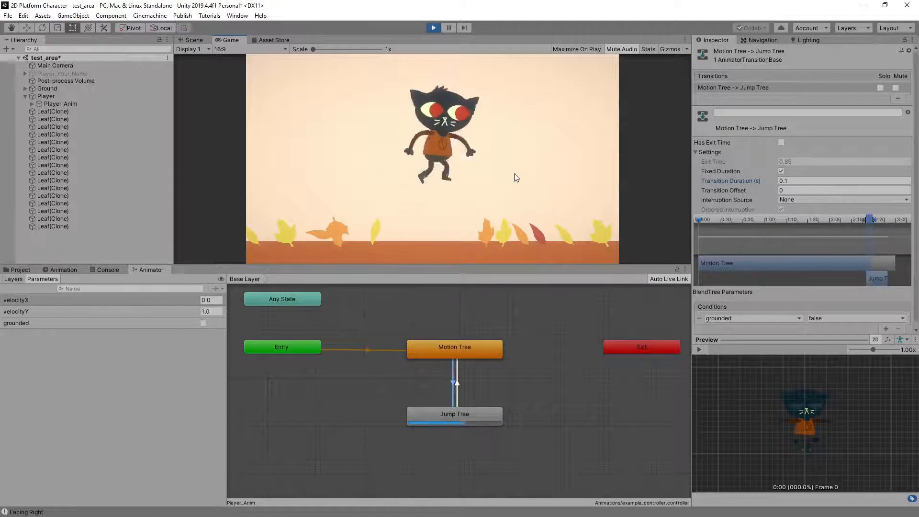
{"action": "key", "text": "Right"}
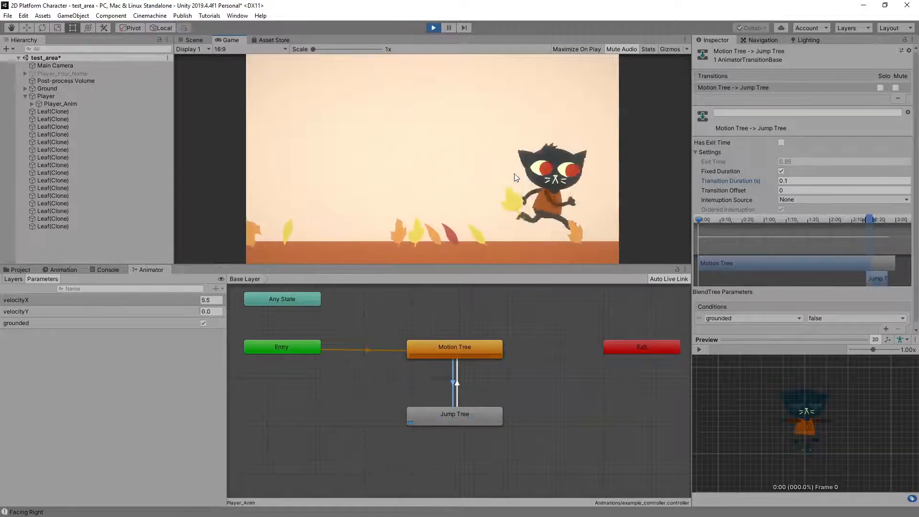
{"action": "key", "text": "Left"}
{"action": "key", "text": "space"}
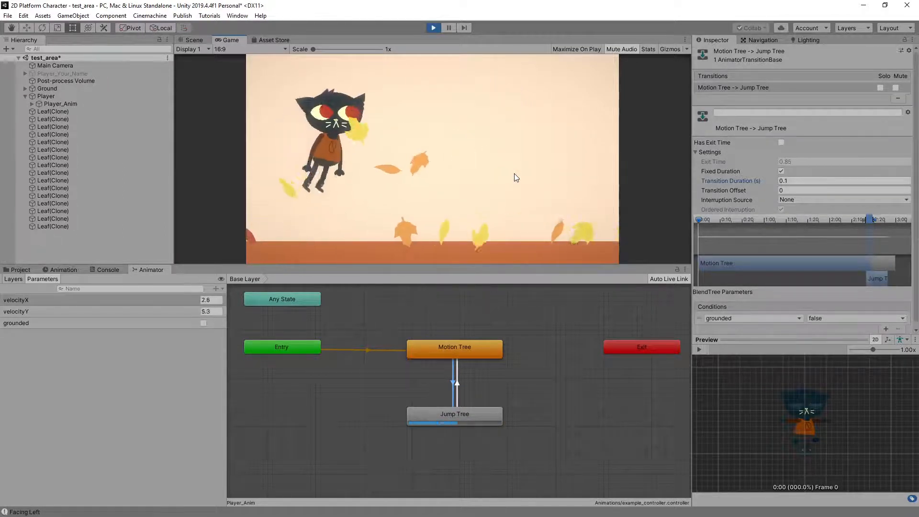
{"action": "key", "text": "space"}
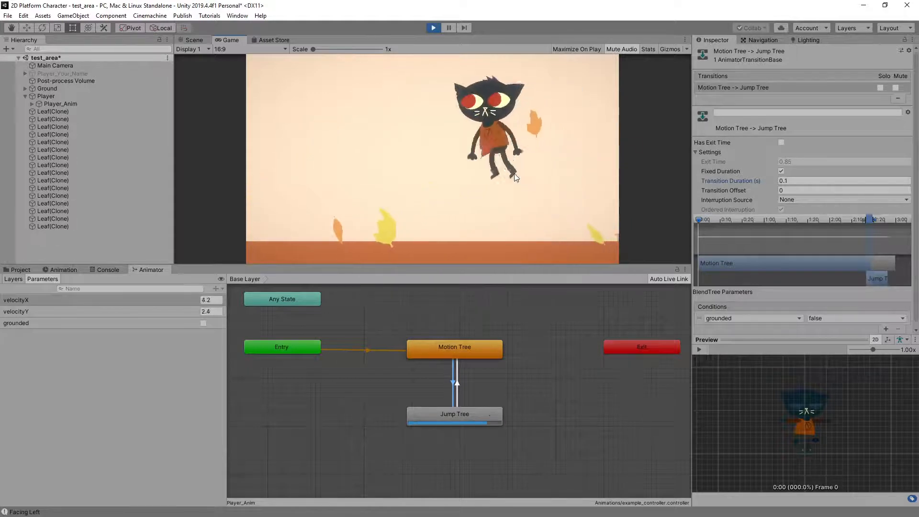
{"action": "key", "text": "space"}
{"action": "key", "text": "space"}
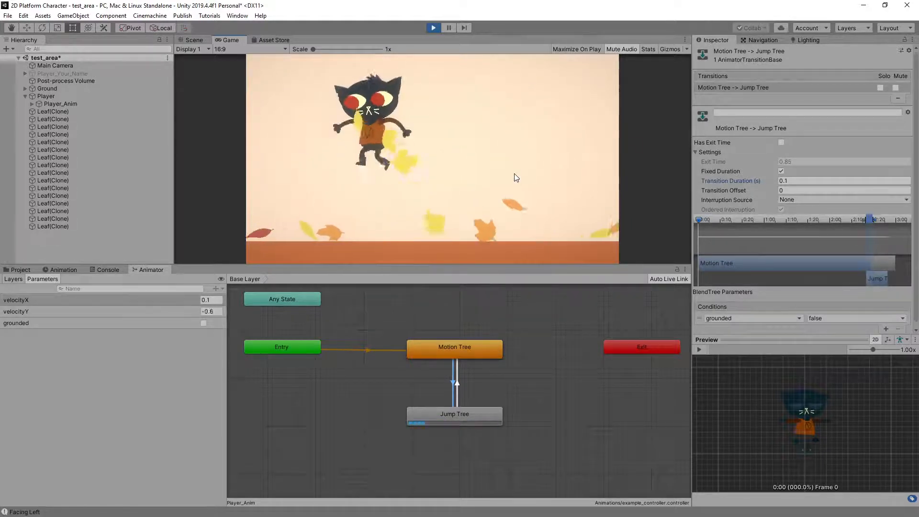
{"action": "key", "text": "space"}
{"action": "key", "text": "space"}
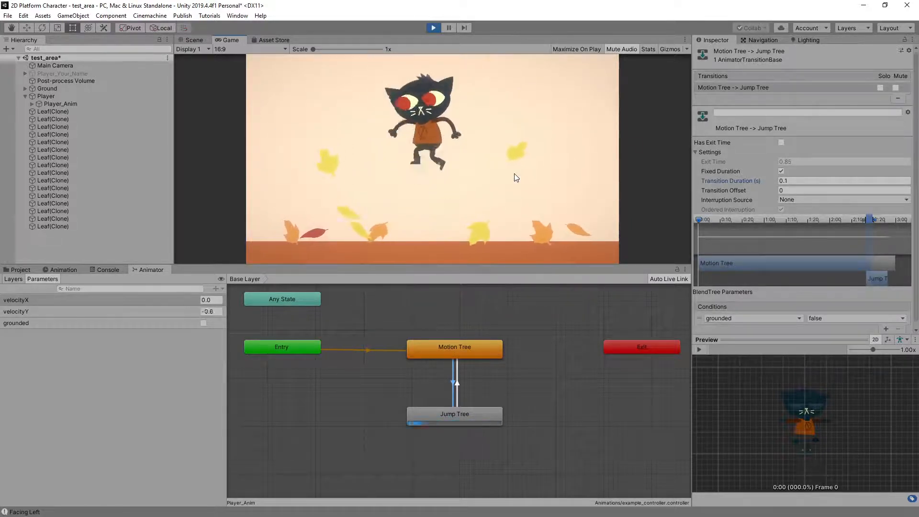
{"action": "key", "text": "space"}
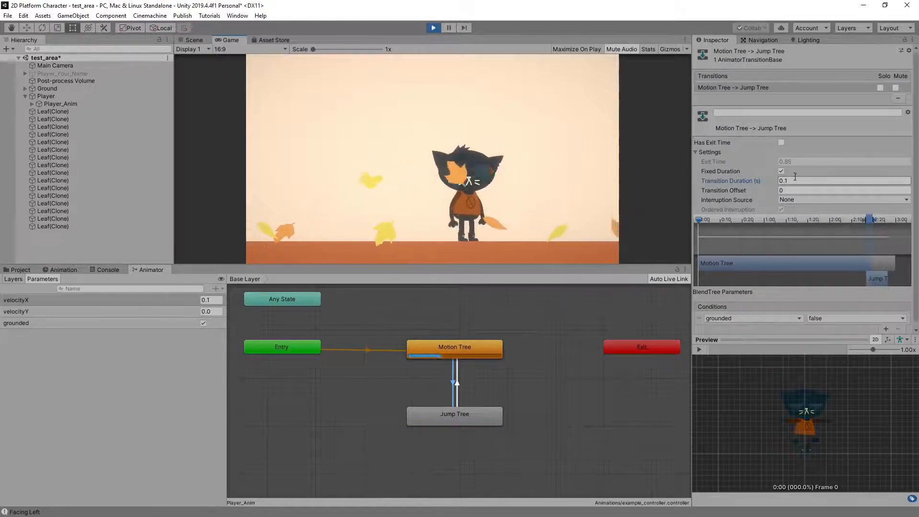
Step: Set the Motion Tree to Jump Tree transition duration to 0.05 seconds and try a jump in the game
{"action": "left_click_drag", "start_coordinate": [785, 180], "coordinate": [798, 185]}
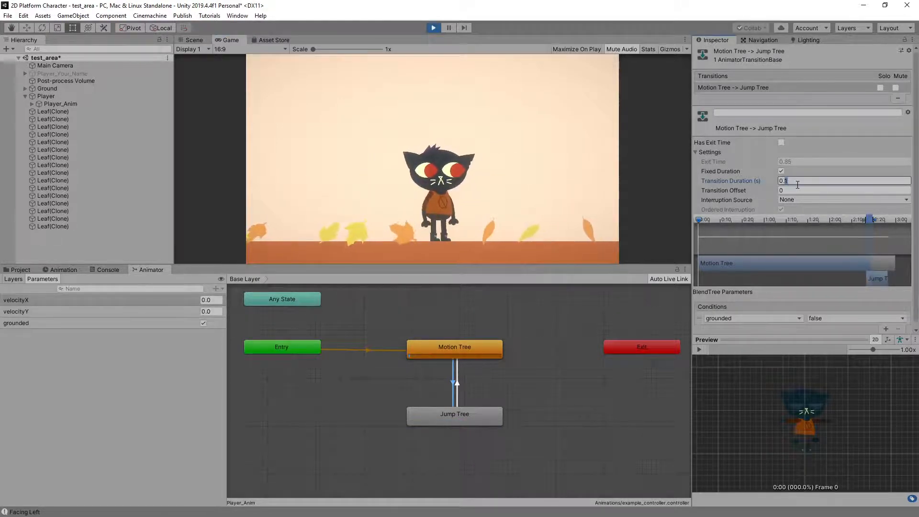
{"action": "left_click", "coordinate": [501, 134]}
{"action": "key", "text": "space"}
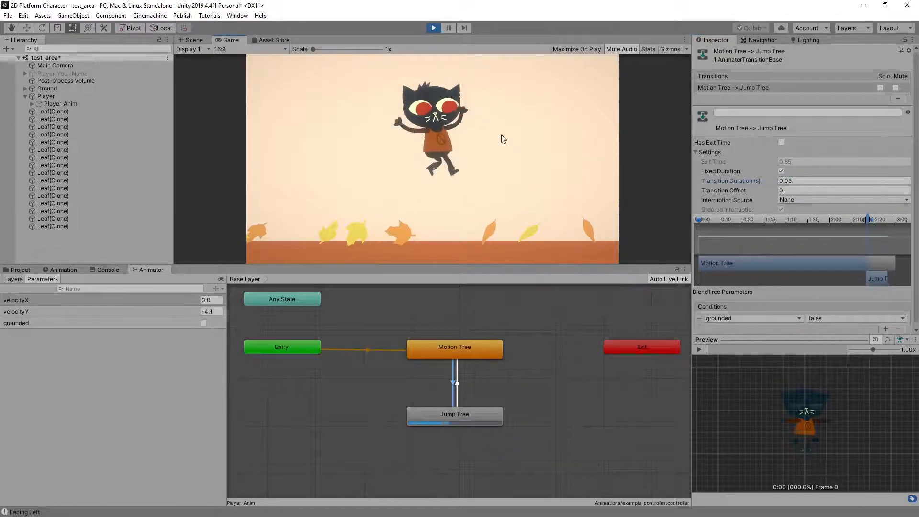
Step: Run the character in both directions with repeated jumps to judge the 0.05 second blend into the jump
{"action": "key", "text": "space"}
{"action": "key", "text": "Right"}
{"action": "key", "text": "Left"}
{"action": "key", "text": "space"}
{"action": "key", "text": "space"}
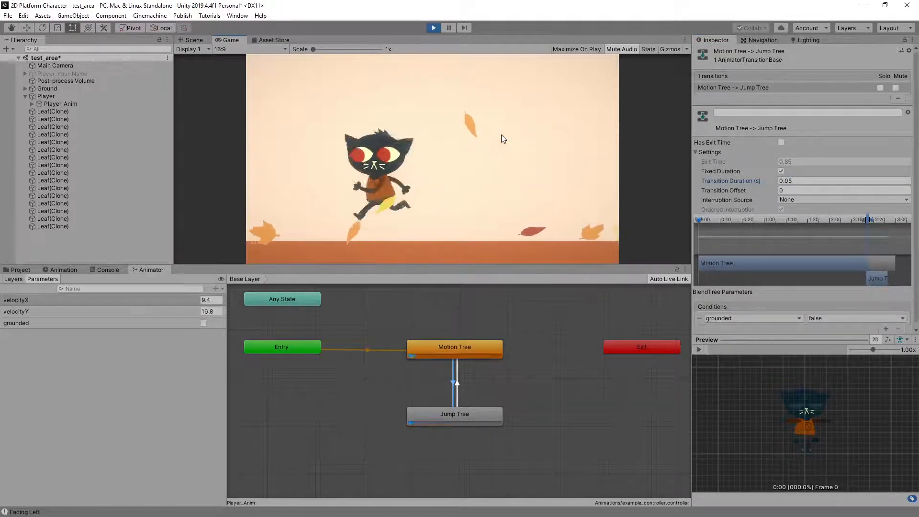
{"action": "key", "text": "space"}
{"action": "key", "text": "Right"}
{"action": "key", "text": "space"}
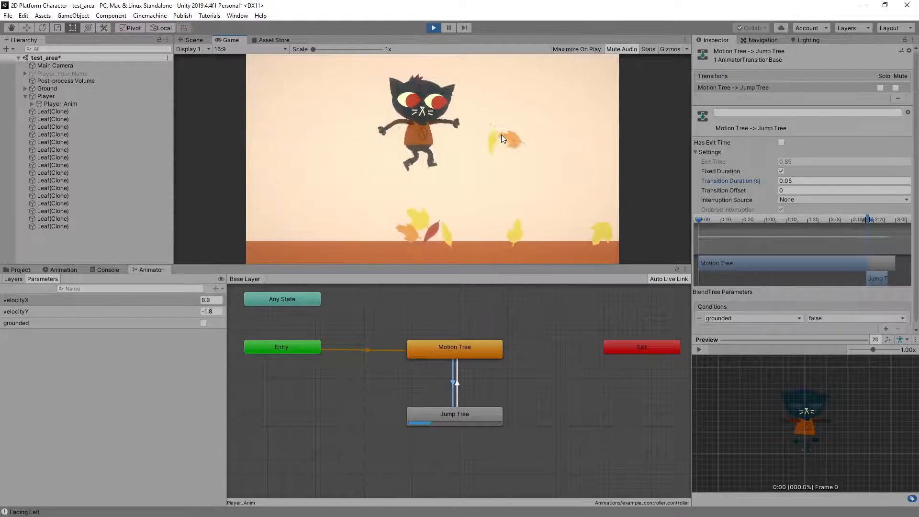
{"action": "key", "text": "space"}
{"action": "key", "text": "space"}
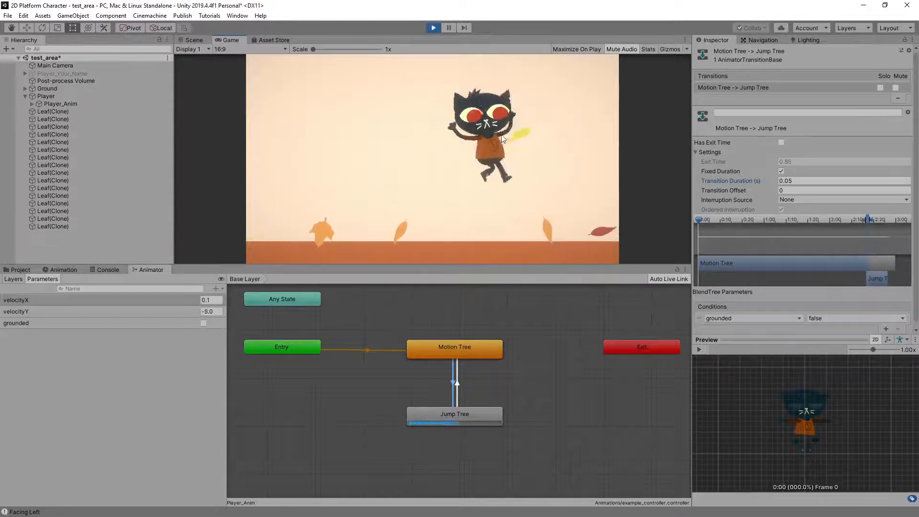
{"action": "key", "text": "space"}
{"action": "key", "text": "space"}
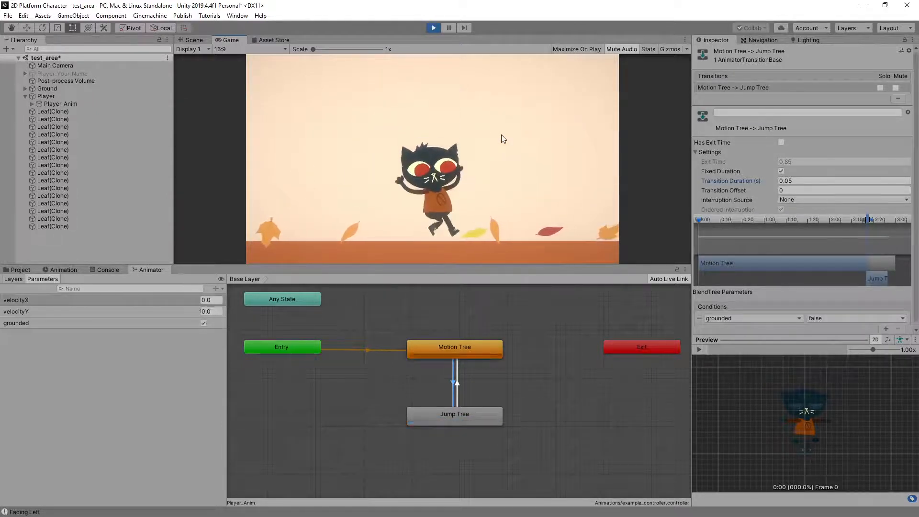
Step: Set the Motion Tree to Jump Tree transition duration to 0 and test a jump without blending
{"action": "left_click", "coordinate": [765, 182]}
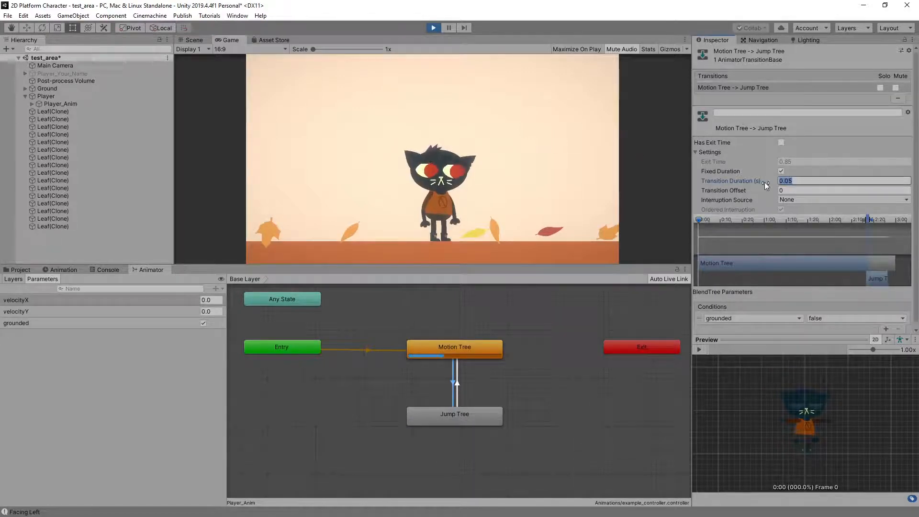
{"action": "type", "text": "0"}
{"action": "left_click", "coordinate": [484, 117]}
{"action": "key", "text": "space"}
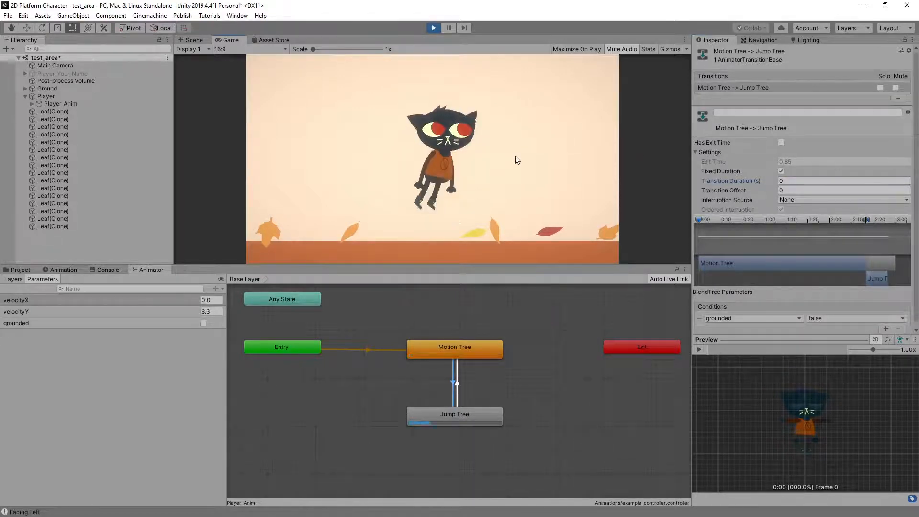
{"action": "key", "text": "space"}
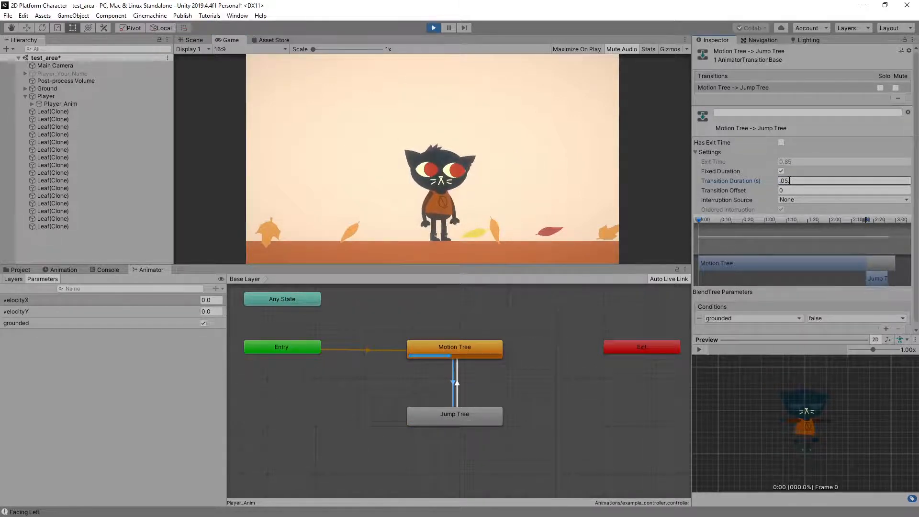
Step: Return the Motion Tree to Jump Tree transition duration to 0.05 seconds and playtest running and jumping in both directions
{"action": "left_click", "coordinate": [506, 142]}
{"action": "key", "text": "space"}
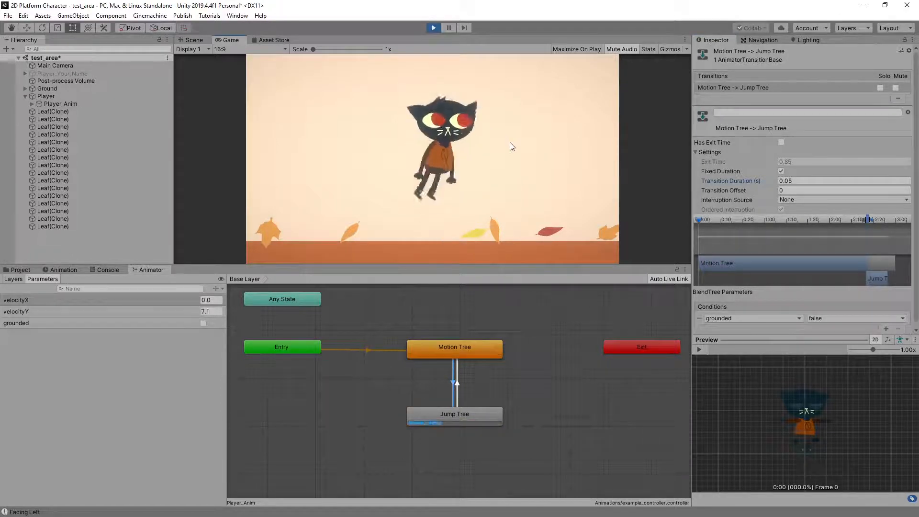
{"action": "key", "text": "Left"}
{"action": "key", "text": "space"}
{"action": "key", "text": "Right"}
{"action": "key", "text": "space"}
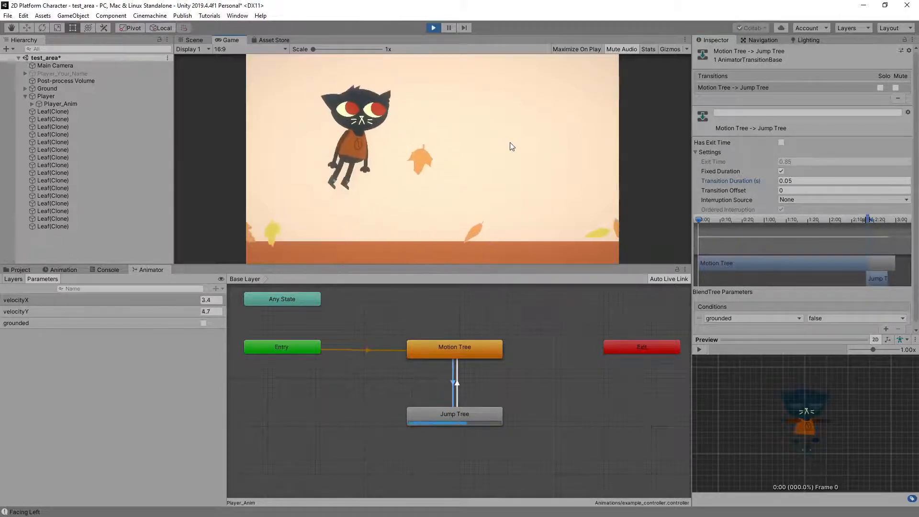
{"action": "key", "text": "space"}
{"action": "key", "text": "Left"}
{"action": "key", "text": "space"}
{"action": "key", "text": "space"}
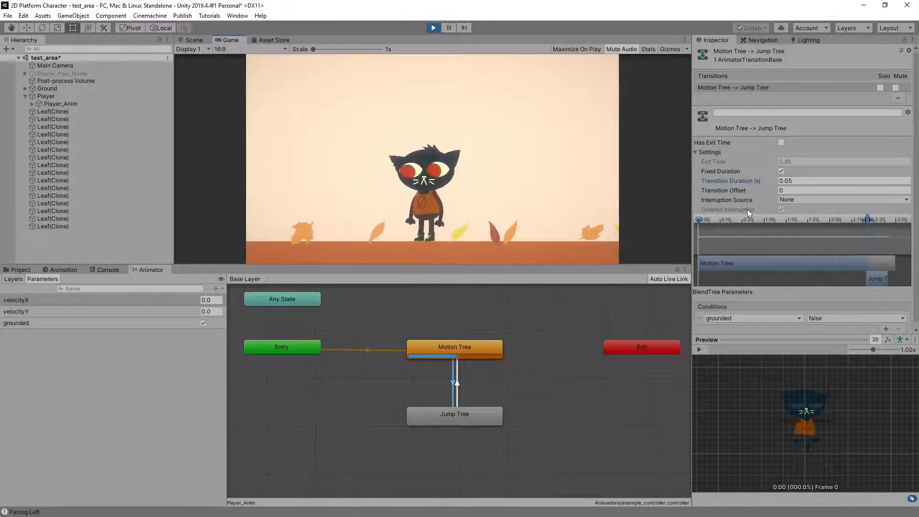
Step: Select the Jump Tree to Motion Tree transition and test several jumps to check the landing
{"action": "left_click", "coordinate": [462, 390]}
{"action": "left_click", "coordinate": [458, 389]}
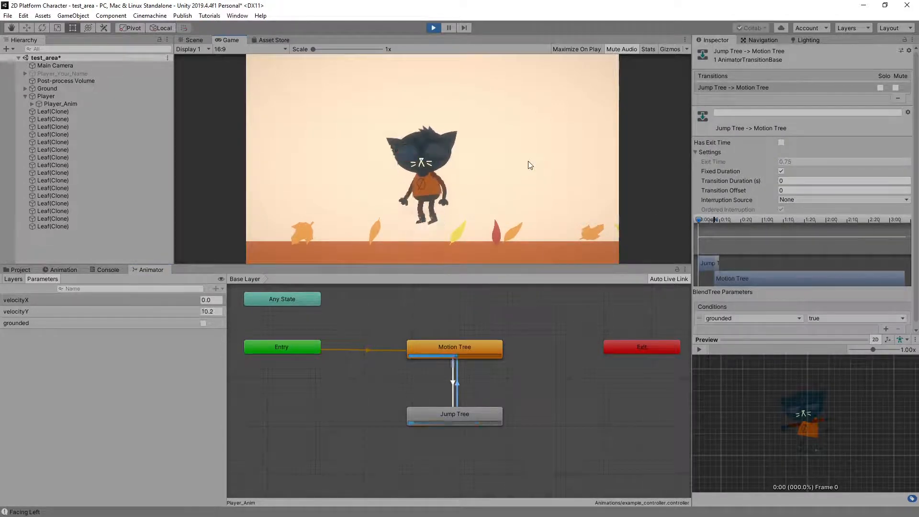
{"action": "key", "text": "space"}
{"action": "key", "text": "space"}
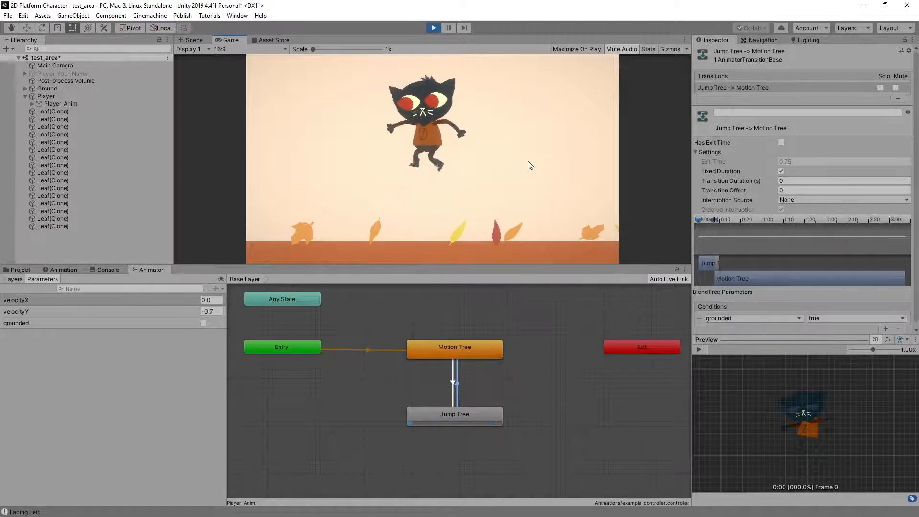
{"action": "key", "text": "space"}
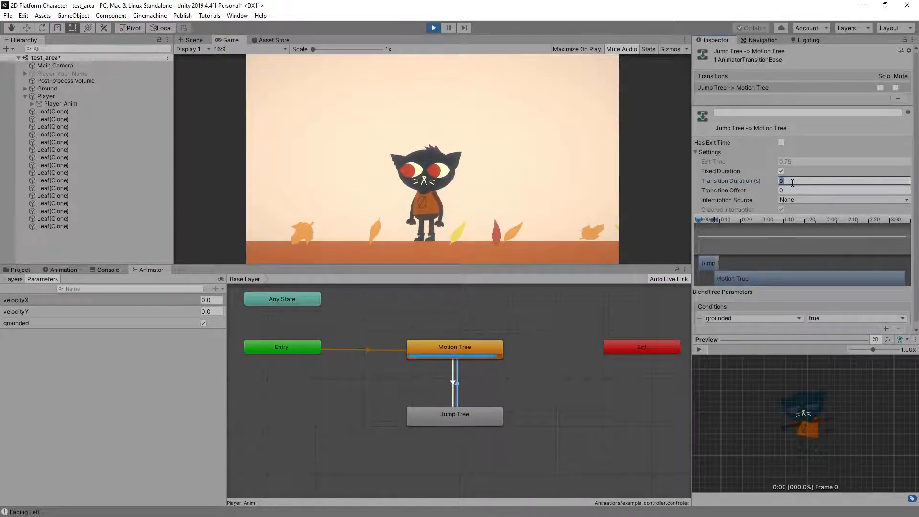
Step: Set the Jump Tree to Motion Tree transition duration to 0.1 seconds and playtest landings while running in both directions
{"action": "type", "text": ".1"}
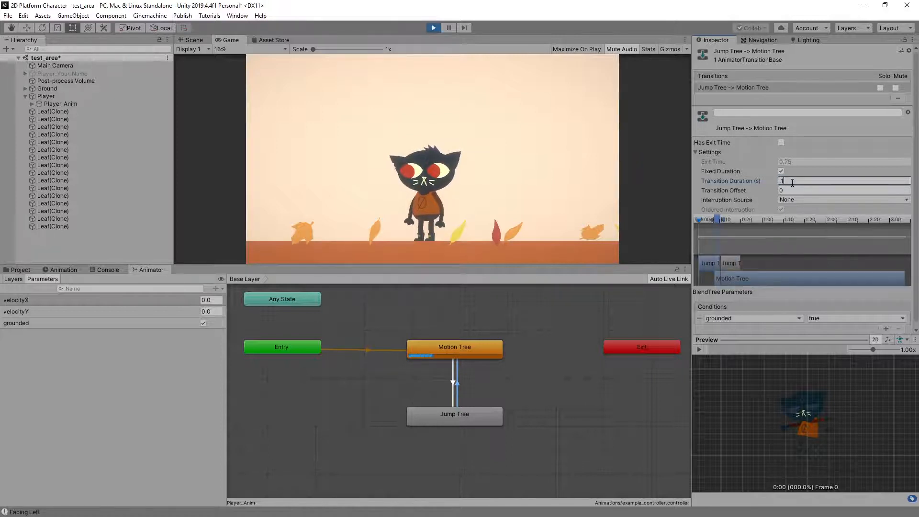
{"action": "key", "text": "space"}
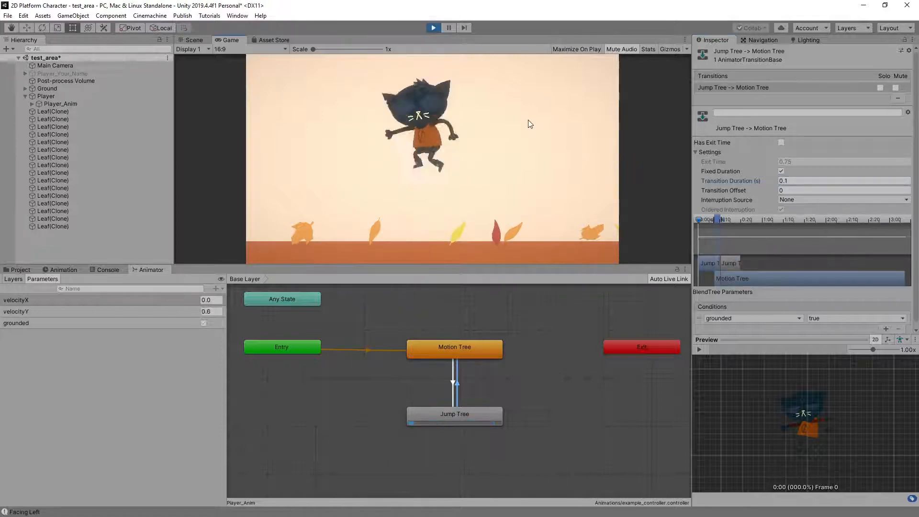
{"action": "key", "text": "space"}
{"action": "key", "text": "Right"}
{"action": "key", "text": "Left"}
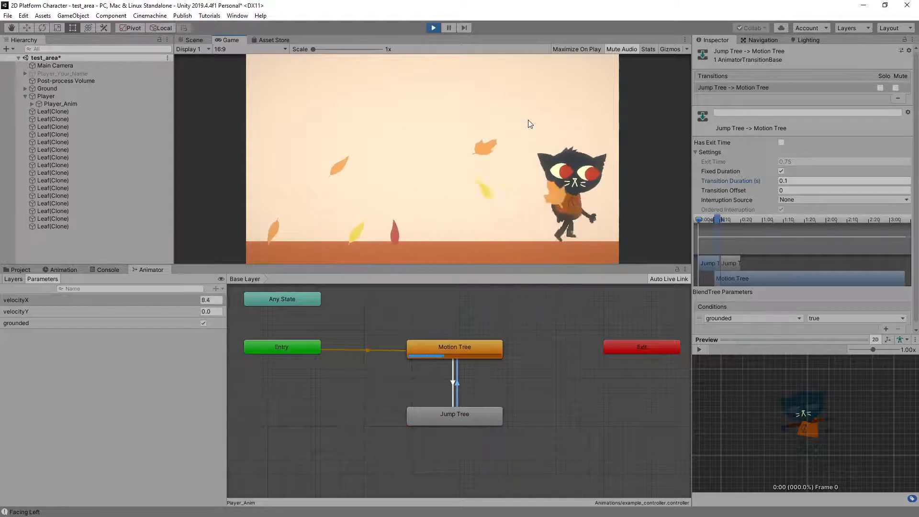
{"action": "key", "text": "Right"}
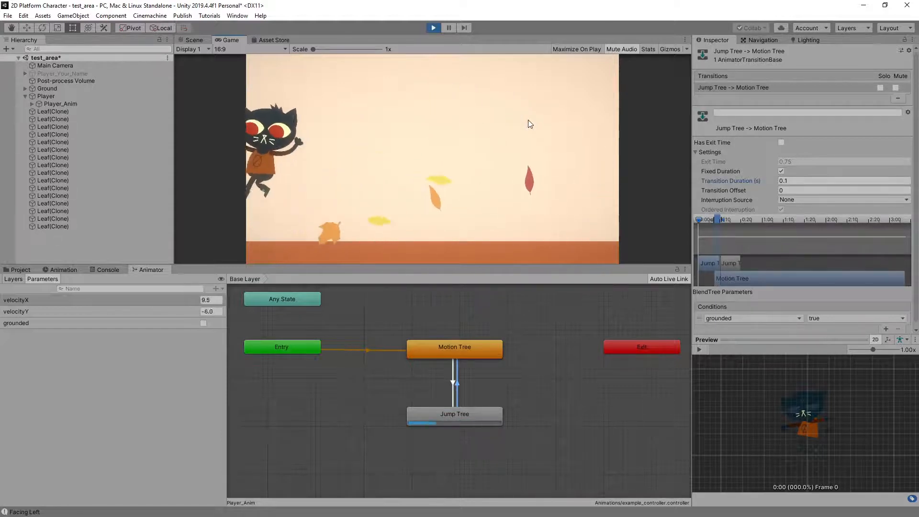
{"action": "key", "text": "space"}
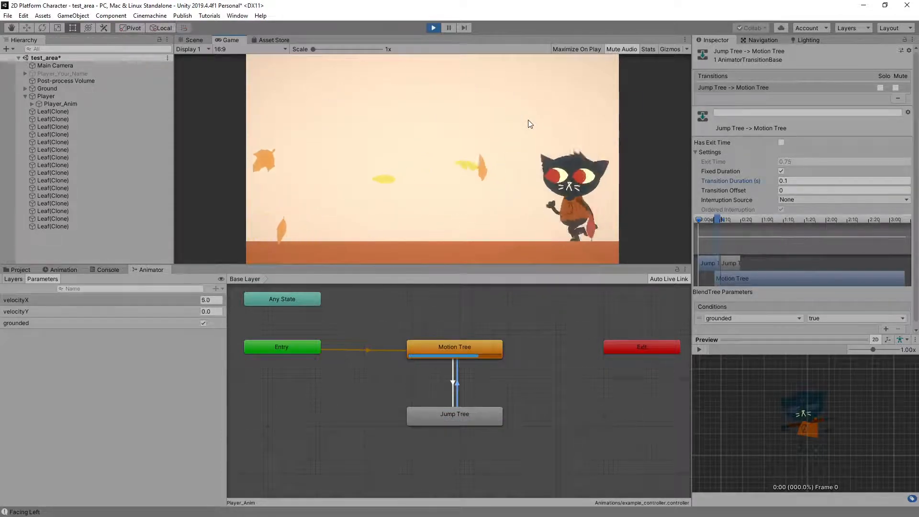
{"action": "key", "text": "Left"}
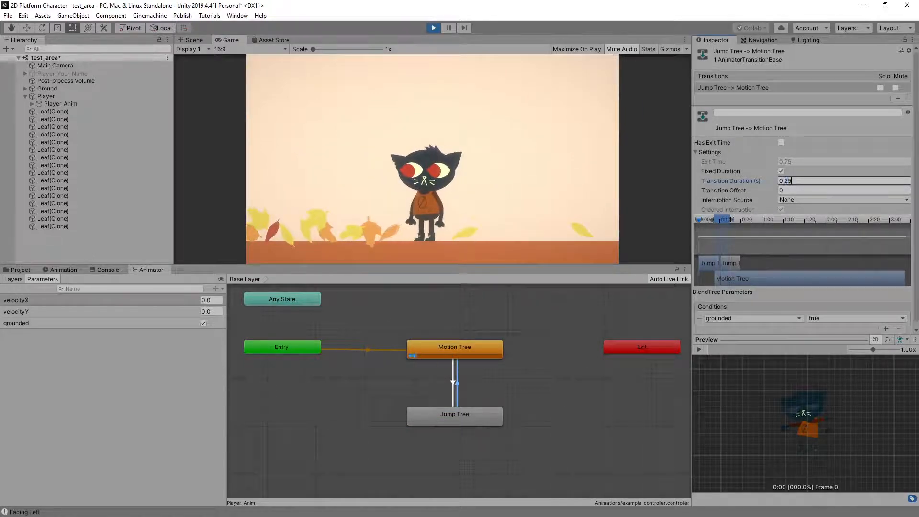
Step: Set the Jump Tree to Motion Tree transition duration to 0.25 seconds and test a running jump
{"action": "left_click", "coordinate": [524, 166]}
{"action": "key", "text": "Right"}
{"action": "key", "text": "space"}
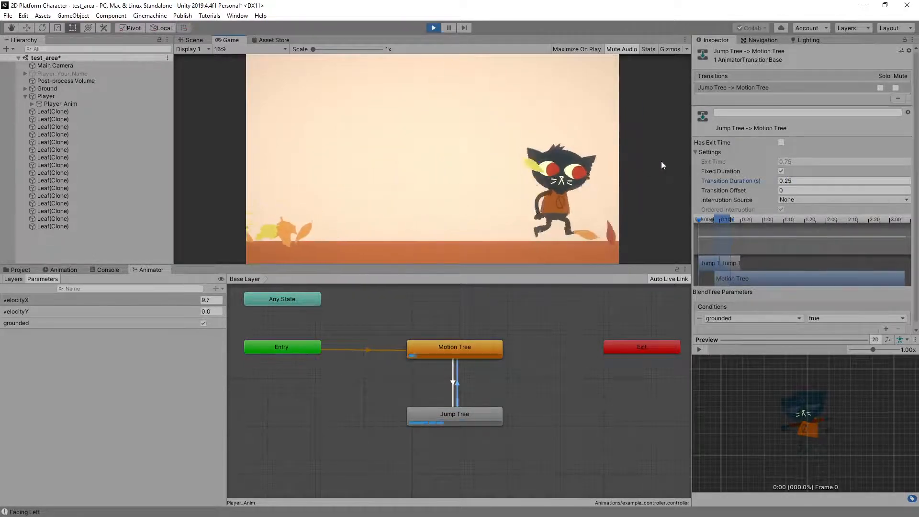
Step: Playtest repeated running jumps and landings in both directions with the current Jump Tree to Motion Tree transition
{"action": "key", "text": "Left"}
{"action": "key", "text": "space"}
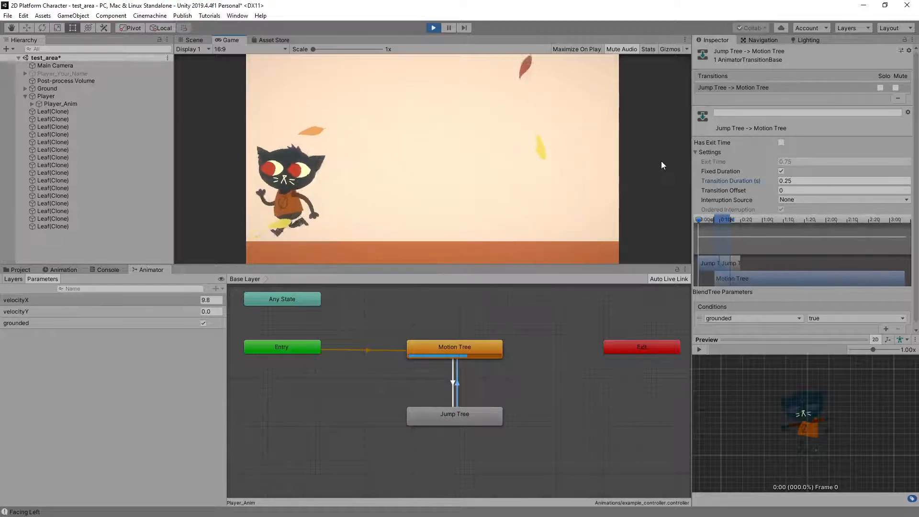
{"action": "key", "text": "Right"}
{"action": "key", "text": "Right"}
{"action": "key", "text": "space"}
{"action": "key", "text": "space"}
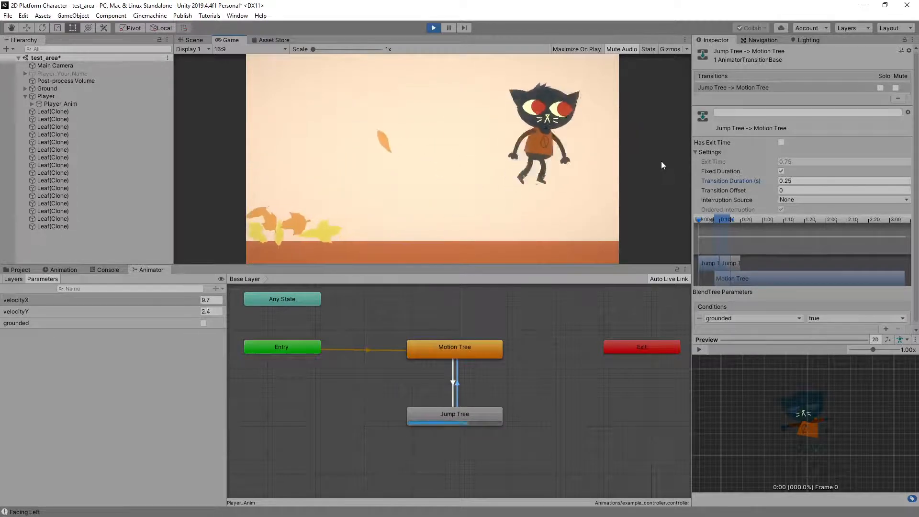
{"action": "key", "text": "Left"}
{"action": "key", "text": "space"}
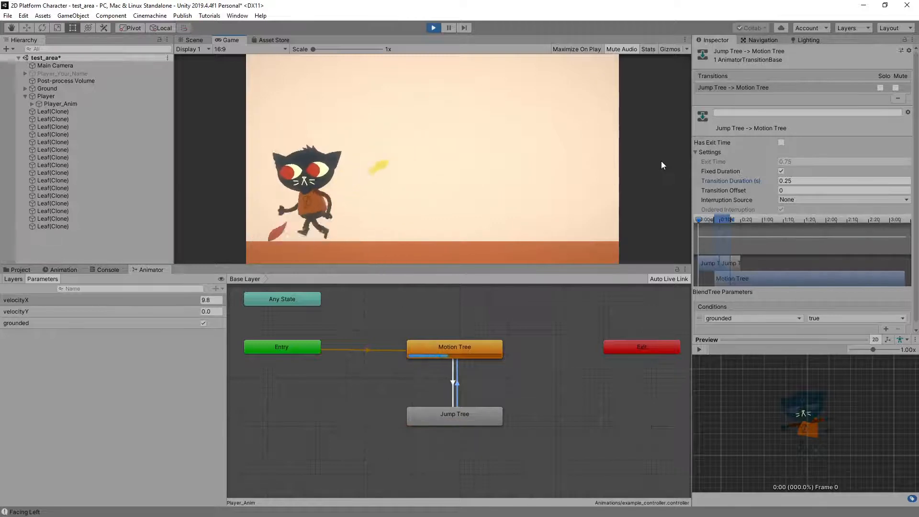
{"action": "key", "text": "space"}
{"action": "key", "text": "space"}
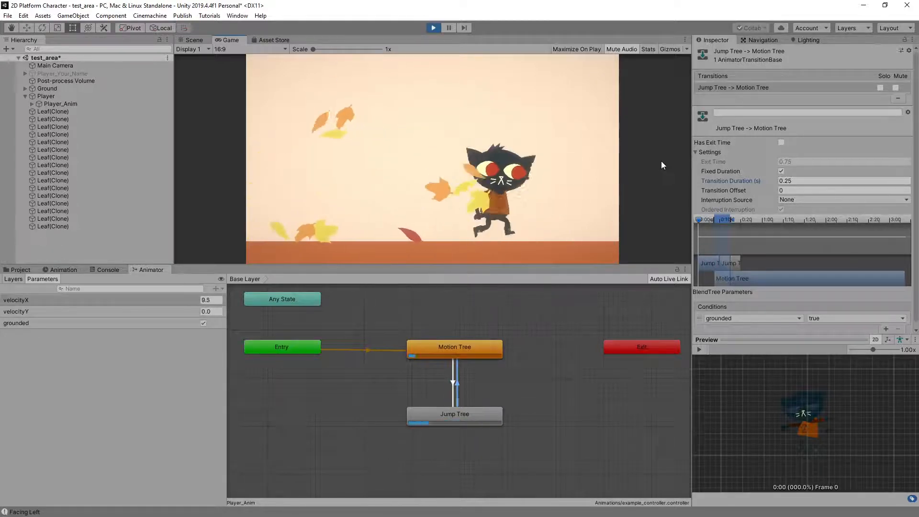
{"action": "key", "text": "space"}
{"action": "key", "text": "Left"}
{"action": "key", "text": "space"}
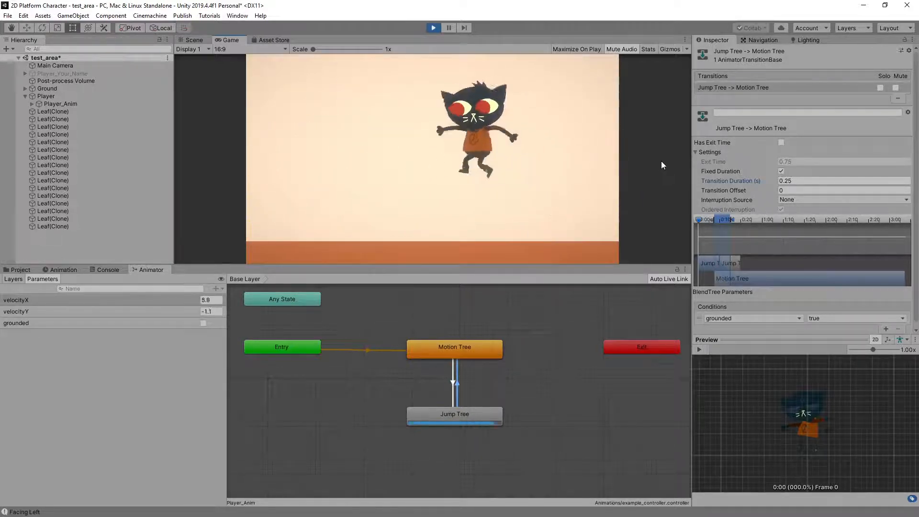
{"action": "key", "text": "space"}
{"action": "key", "text": "Right"}
{"action": "key", "text": "space"}
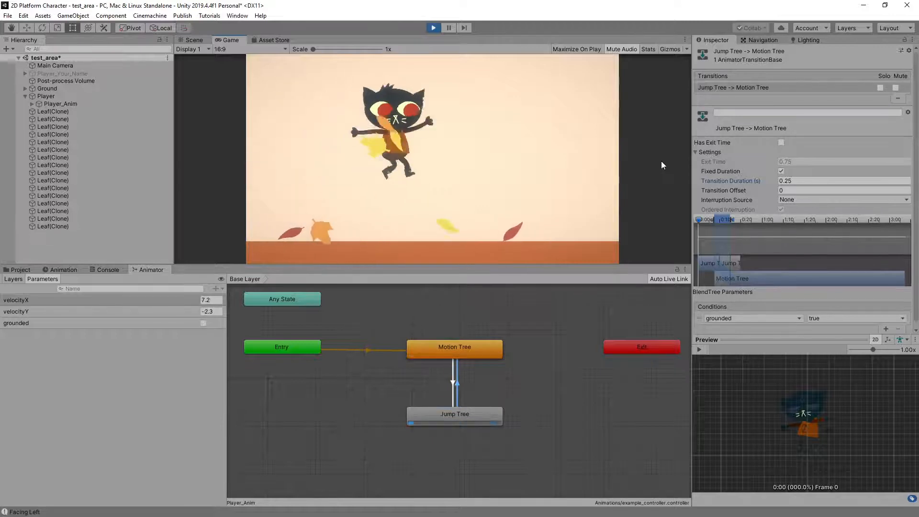
{"action": "key", "text": "space"}
{"action": "key", "text": "Left"}
{"action": "key", "text": "space"}
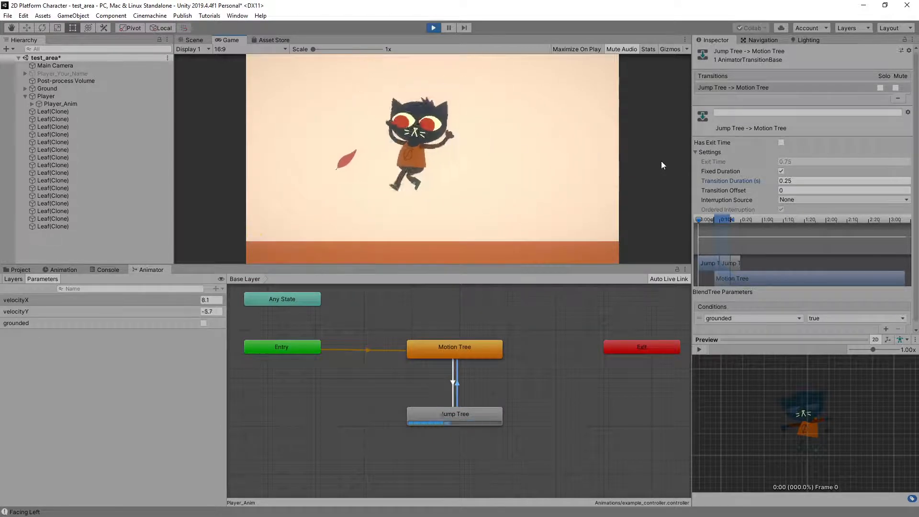
{"action": "key", "text": "space"}
{"action": "key", "text": "Left"}
{"action": "key", "text": "Right"}
{"action": "key", "text": "space"}
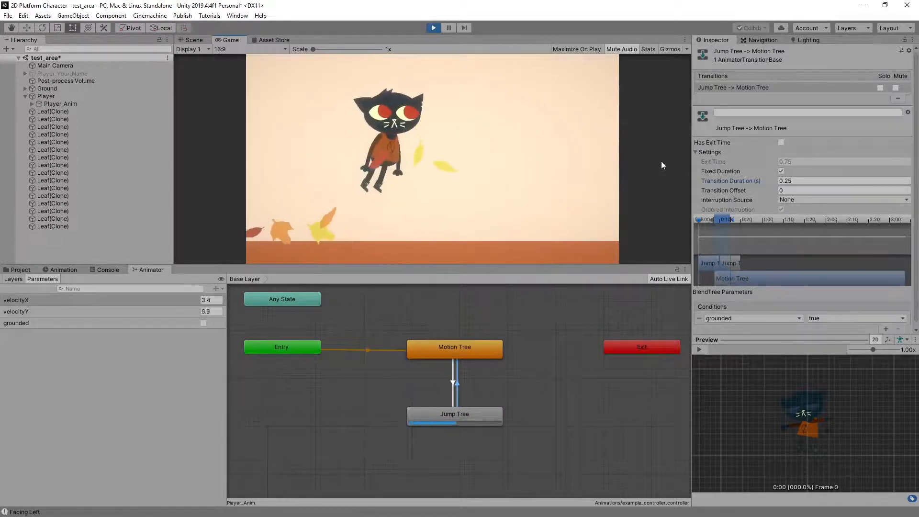
{"action": "key", "text": "Left"}
{"action": "key", "text": "space"}
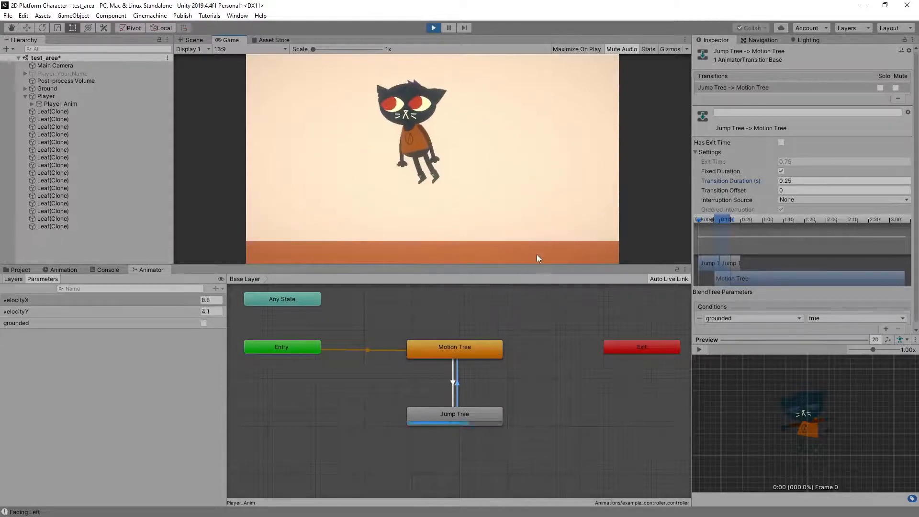
Step: Set the Jump Tree to Motion Tree transition duration to 0 seconds and stop the playtest
{"action": "left_click", "coordinate": [812, 181]}
{"action": "type", "text": "0"}
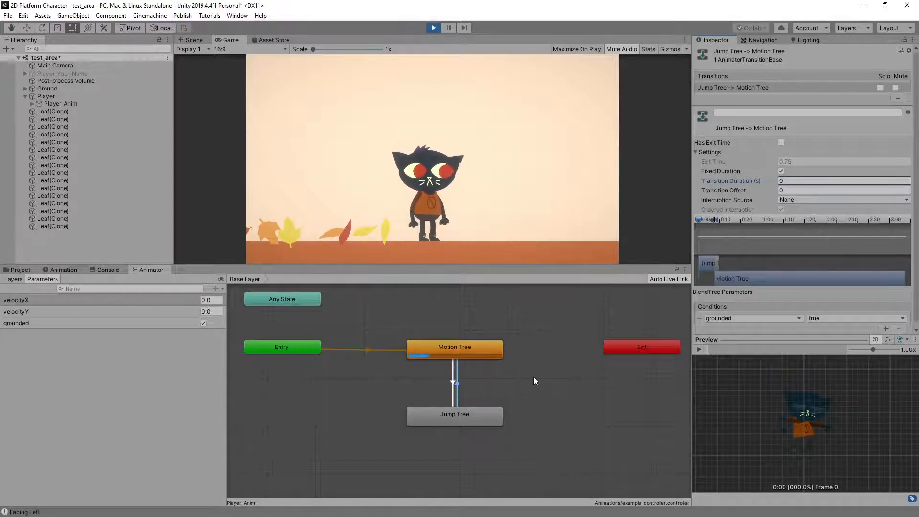
{"action": "left_click", "coordinate": [434, 27]}
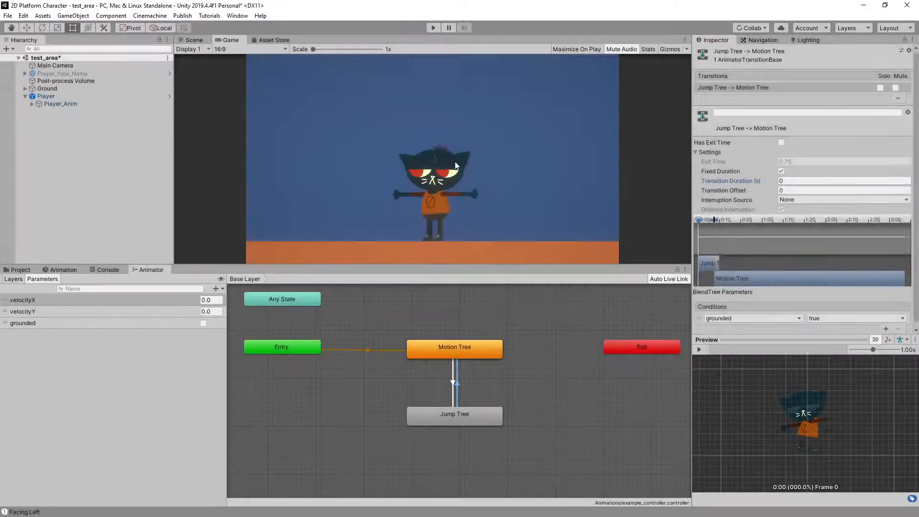
Step: Create an empty animator state in the Base Layer, placed beside the Motion Tree and Jump Tree states
{"action": "left_click", "coordinate": [527, 381]}
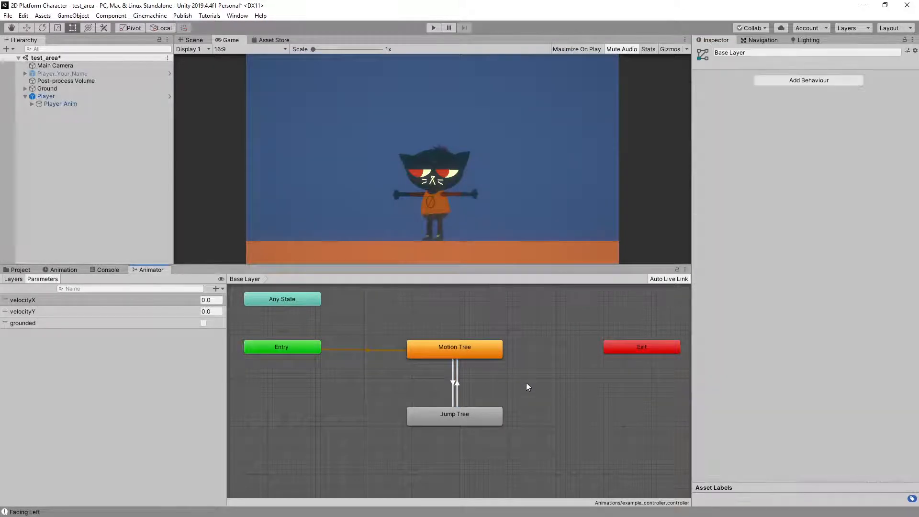
{"action": "right_click", "coordinate": [501, 380]}
{"action": "mouse_move", "coordinate": [531, 387]}
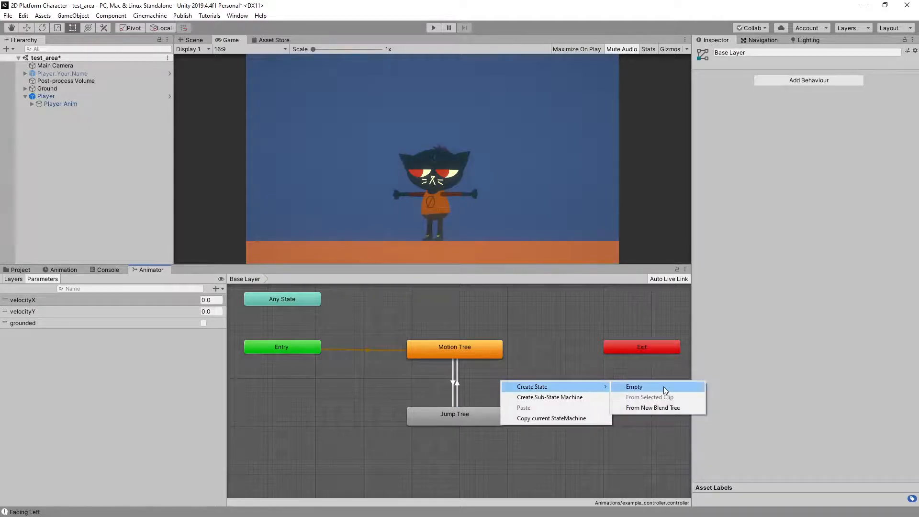
{"action": "left_click", "coordinate": [664, 387]}
{"action": "left_click", "coordinate": [560, 384]}
{"action": "left_click_drag", "start_coordinate": [559, 381], "coordinate": [559, 385]}
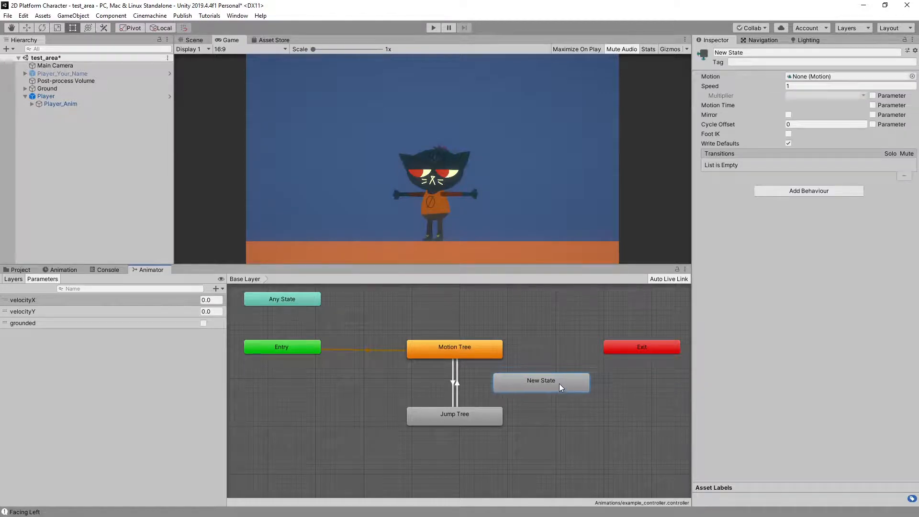
Step: Assign the Jump_landed clip as the new state's motion and rename the state Landed
{"action": "left_click", "coordinate": [912, 76]}
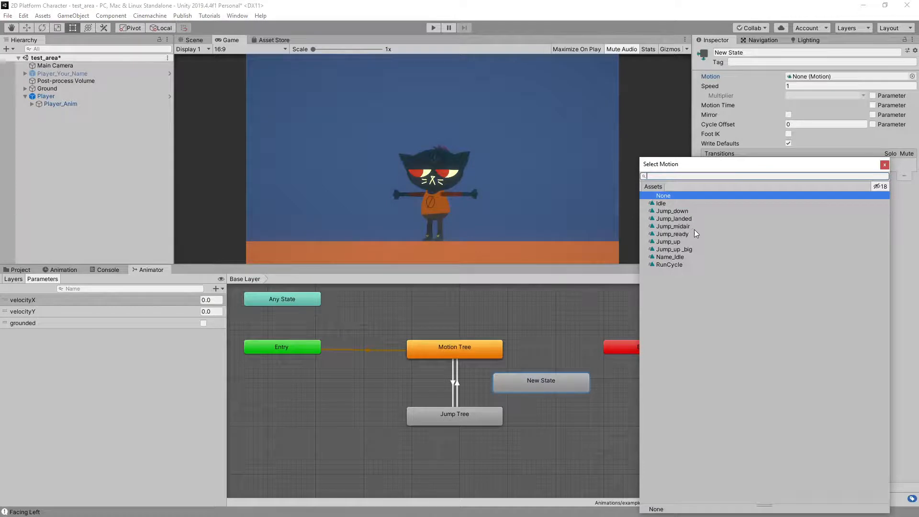
{"action": "left_click", "coordinate": [689, 219]}
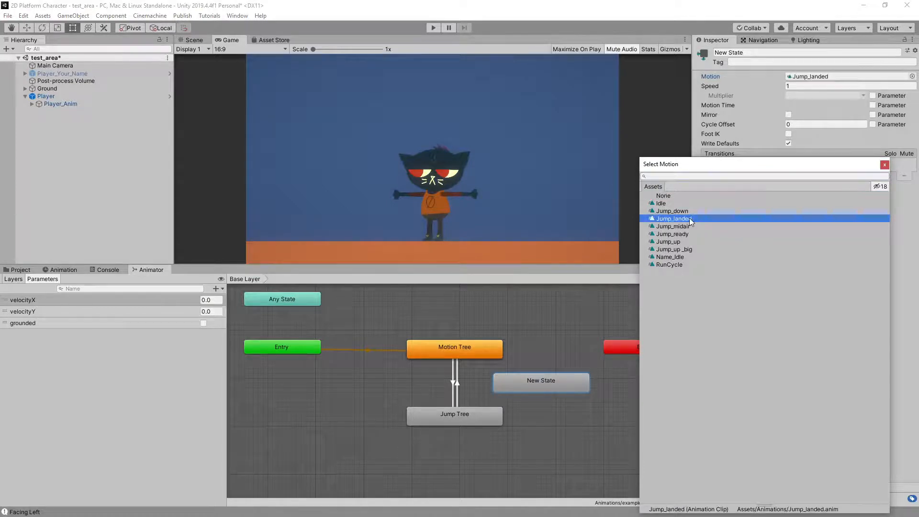
{"action": "left_click", "coordinate": [884, 165]}
{"action": "left_click_drag", "start_coordinate": [753, 55], "coordinate": [712, 56]}
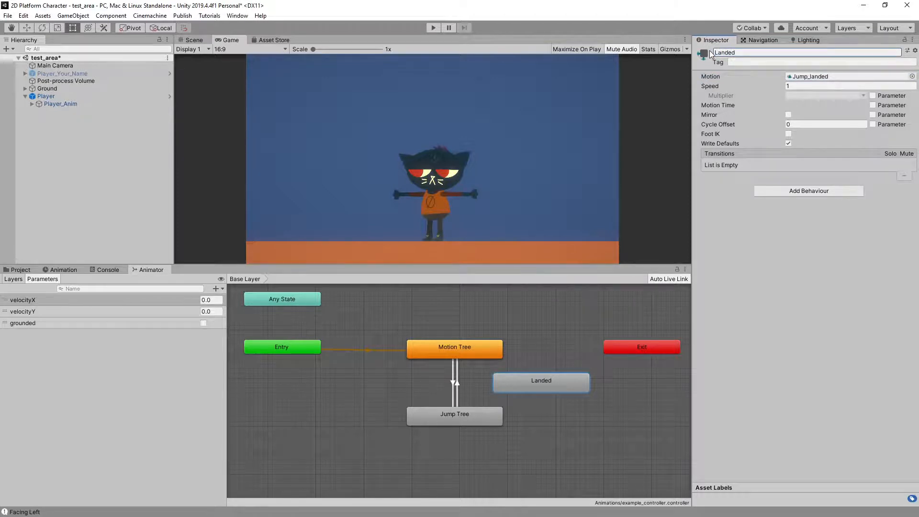
Step: Delete the Jump Tree to Motion Tree transition and make a transition from Jump Tree to Landed instead
{"action": "left_click", "coordinate": [457, 388]}
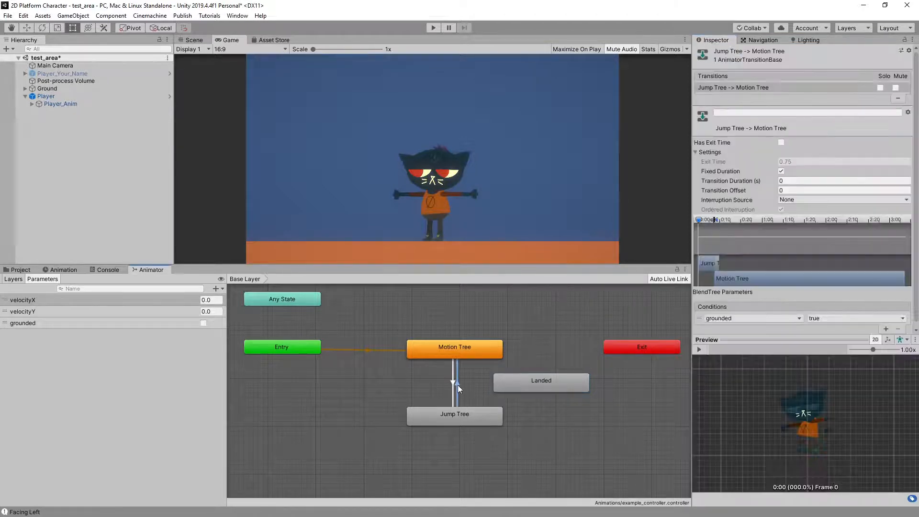
{"action": "left_click", "coordinate": [473, 403]}
{"action": "right_click", "coordinate": [470, 415]}
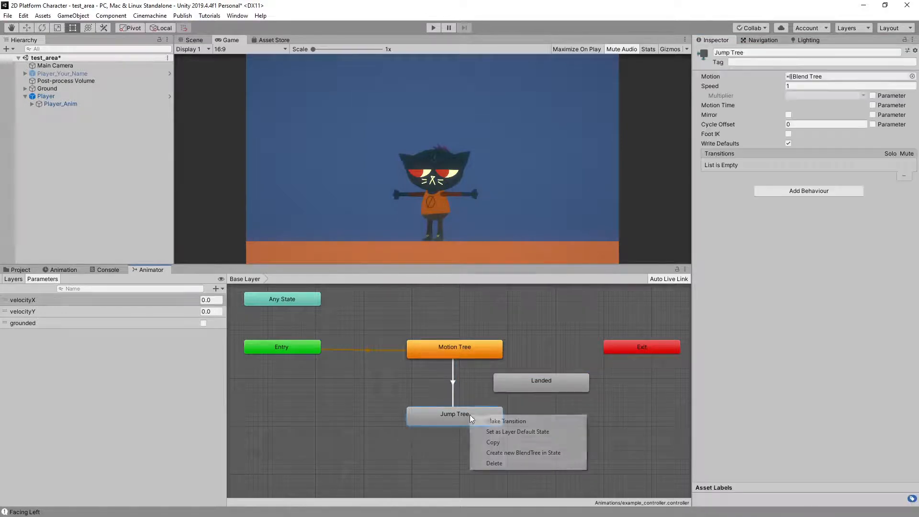
{"action": "left_click", "coordinate": [493, 422]}
{"action": "left_click", "coordinate": [518, 385]}
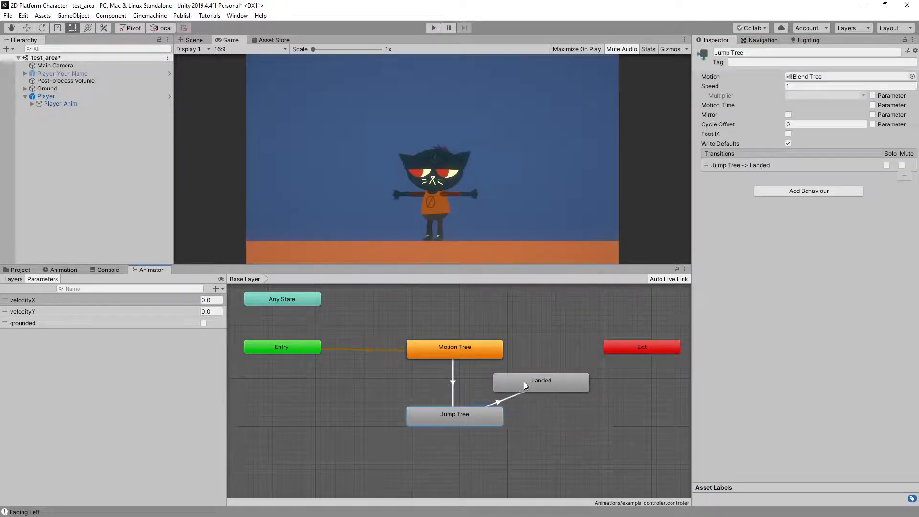
Step: Make a transition from Landed to Motion Tree and move Jump Tree and Landed slightly lower in the graph
{"action": "right_click", "coordinate": [537, 381]}
{"action": "left_click", "coordinate": [550, 388]}
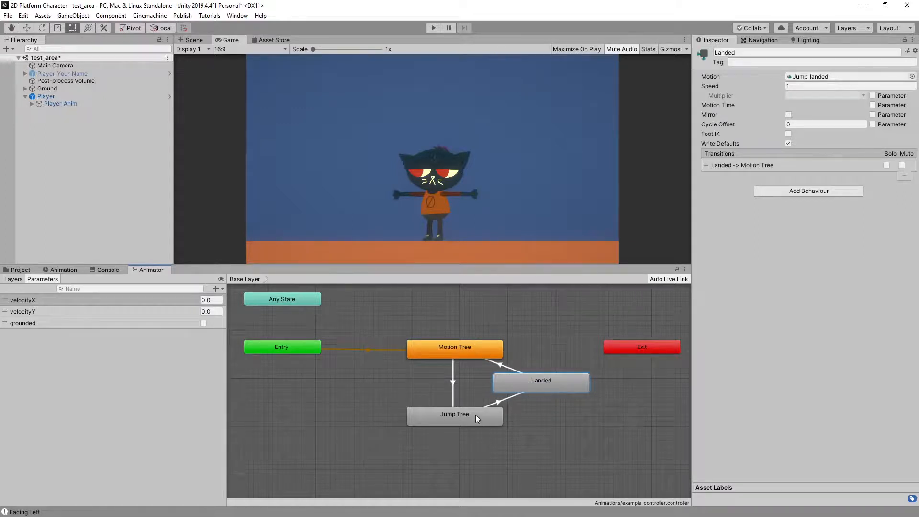
{"action": "left_click_drag", "start_coordinate": [475, 415], "coordinate": [476, 436]}
{"action": "left_click_drag", "start_coordinate": [565, 380], "coordinate": [559, 397]}
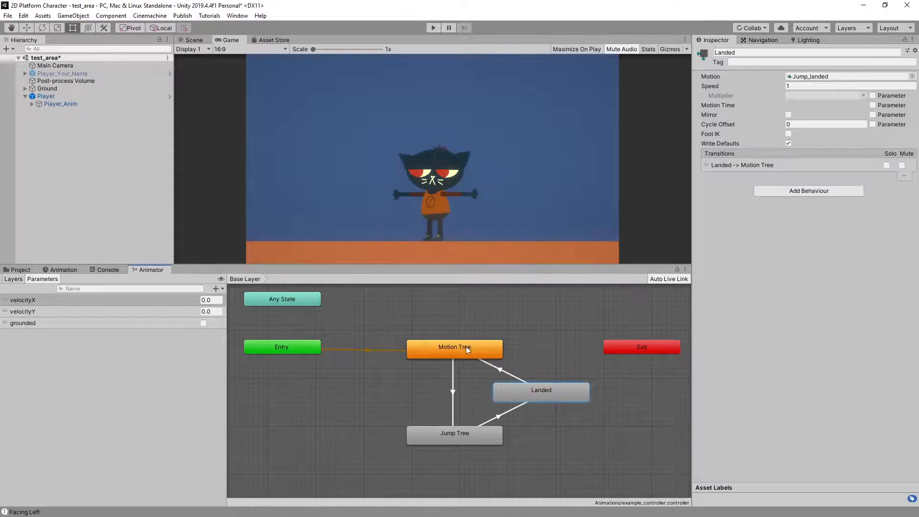
Step: Preview the Jump_landed clip on Player_Anim and scrub through its timeline to examine the landing poses
{"action": "left_click", "coordinate": [63, 270]}
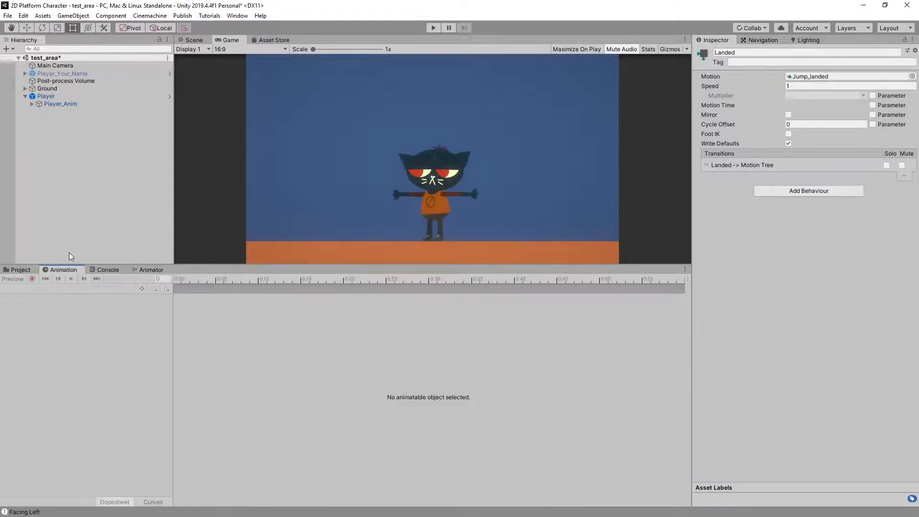
{"action": "left_click", "coordinate": [56, 103]}
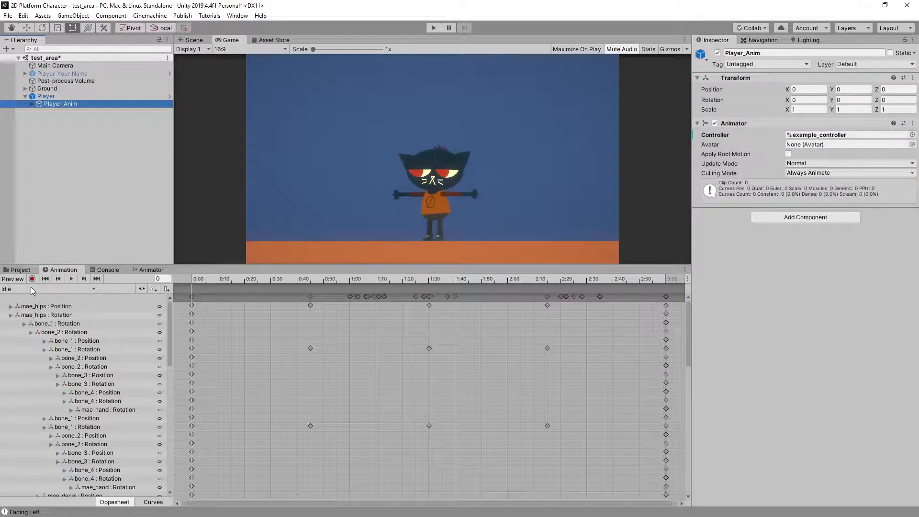
{"action": "left_click", "coordinate": [31, 286]}
{"action": "left_click", "coordinate": [45, 320]}
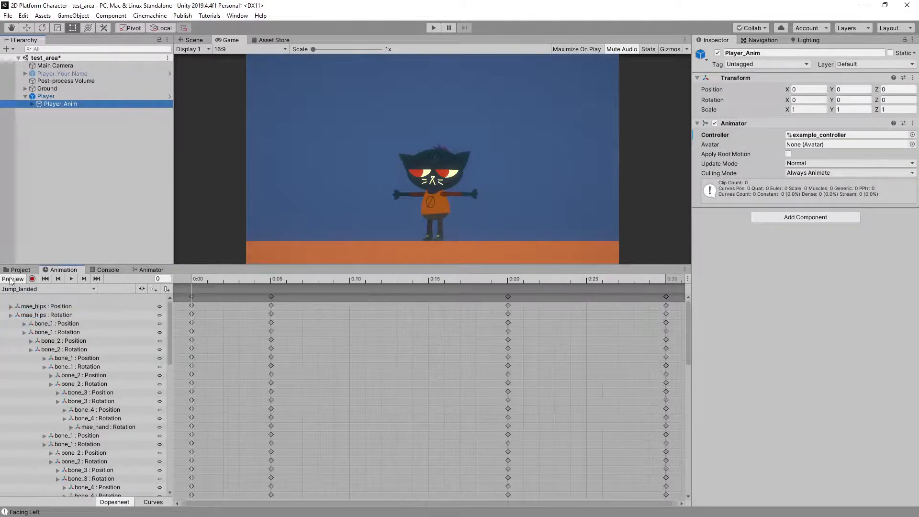
{"action": "left_click", "coordinate": [12, 279]}
{"action": "left_click_drag", "start_coordinate": [196, 281], "coordinate": [314, 287]}
{"action": "left_click_drag", "start_coordinate": [469, 286], "coordinate": [184, 296]}
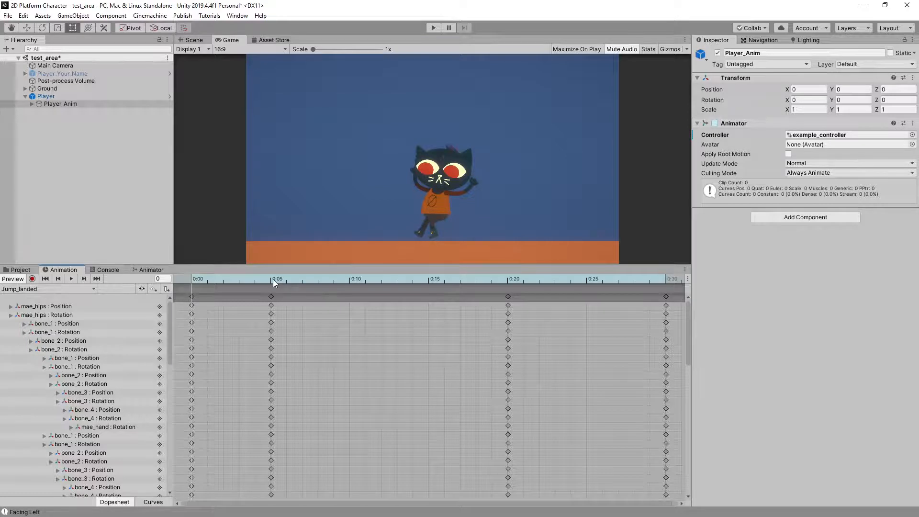
{"action": "scroll", "coordinate": [563, 301], "scroll_direction": "down", "scroll_amount": 3}
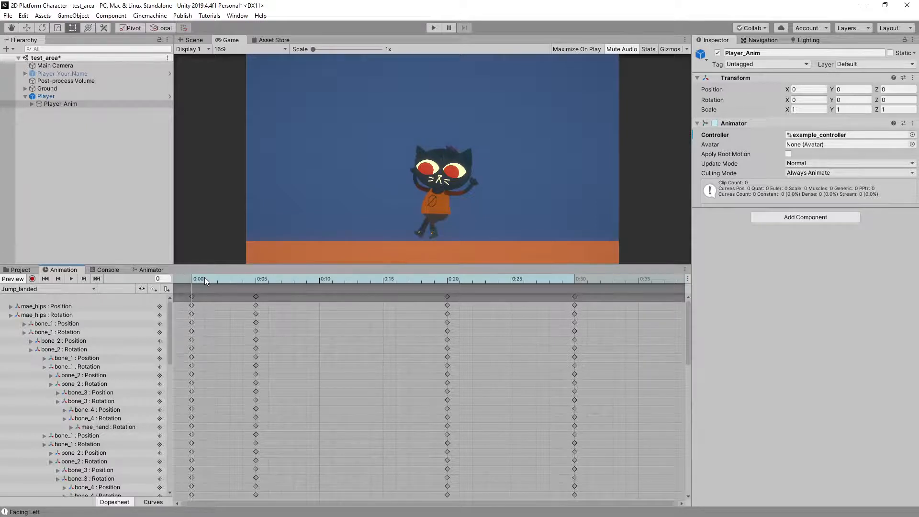
{"action": "mouse_move", "coordinate": [205, 277]}
{"action": "left_mouse_down"}
{"action": "mouse_move", "coordinate": [289, 289]}
{"action": "mouse_move", "coordinate": [587, 293]}
{"action": "mouse_move", "coordinate": [579, 302]}
{"action": "mouse_move", "coordinate": [194, 284]}
{"action": "left_mouse_up"}
Step: Turn off exit time for the Jump Tree to Landed transition and set its duration to 0 seconds
{"action": "left_click", "coordinate": [151, 270]}
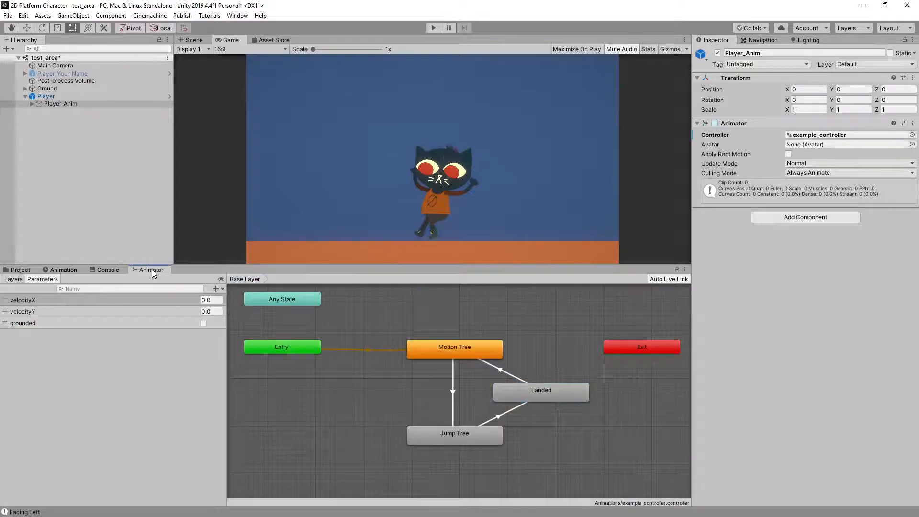
{"action": "left_click", "coordinate": [381, 405]}
{"action": "left_click", "coordinate": [498, 416]}
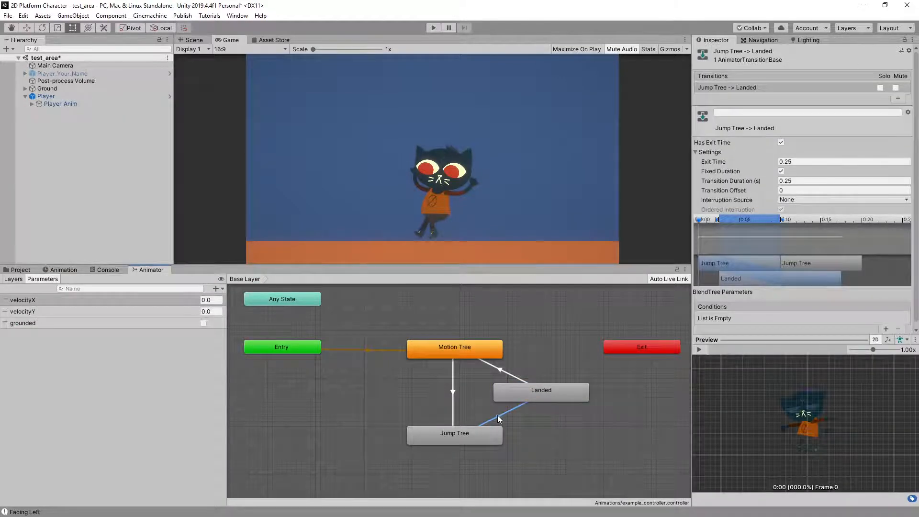
{"action": "left_click", "coordinate": [781, 142]}
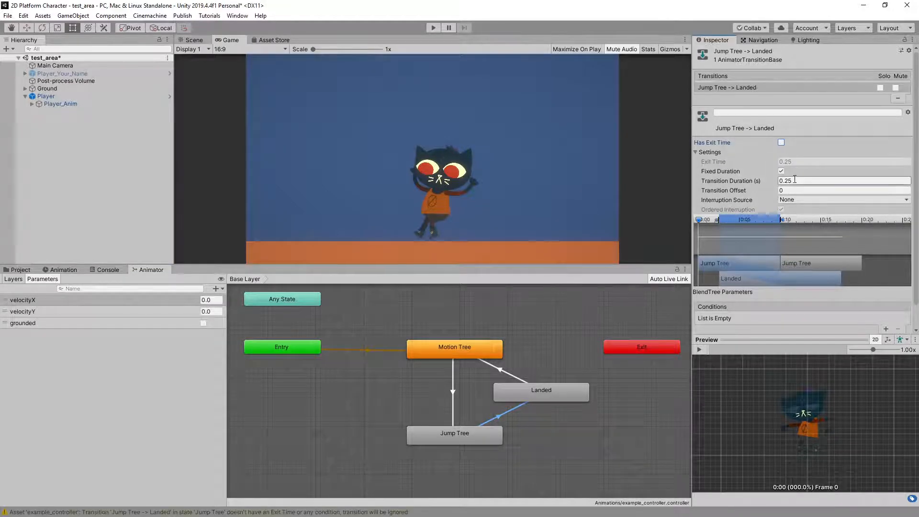
{"action": "type", "text": "0"}
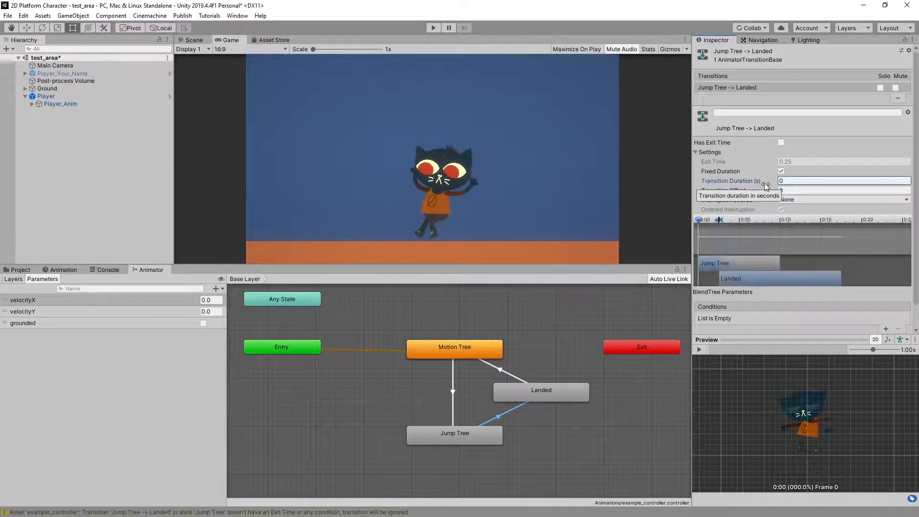
Step: Add a condition to the Jump Tree to Landed transition requiring grounded to be true
{"action": "left_click", "coordinate": [886, 329]}
{"action": "left_click", "coordinate": [798, 318]}
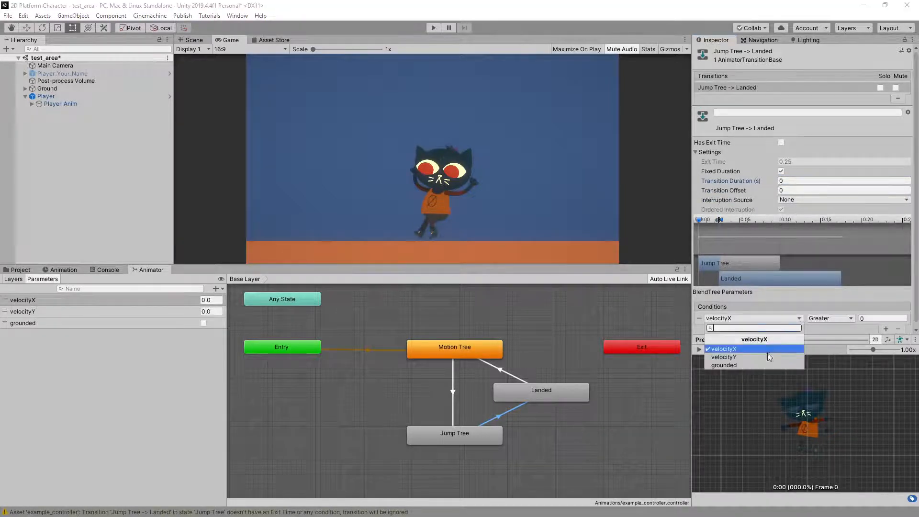
{"action": "left_click", "coordinate": [754, 365]}
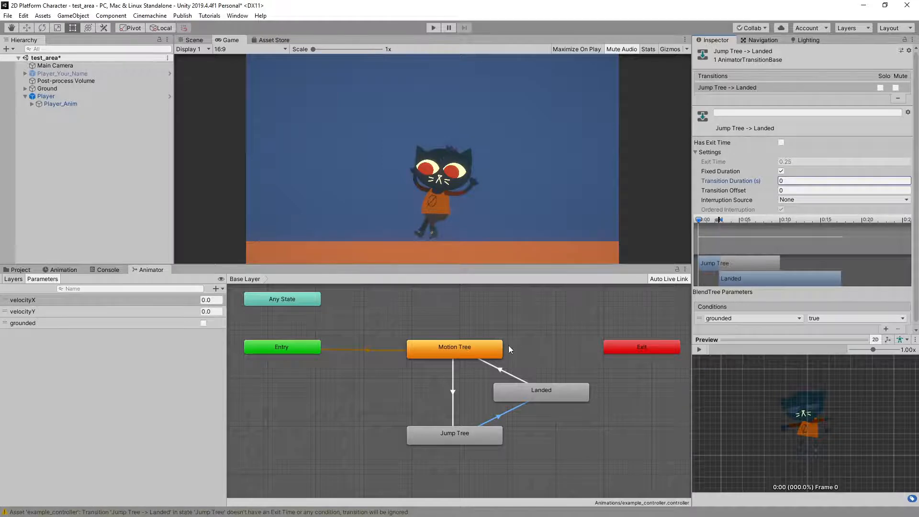
Step: Inspect the Landed state and the exit time and duration settings of its transition to Motion Tree
{"action": "left_click", "coordinate": [506, 374]}
{"action": "left_click", "coordinate": [502, 370]}
{"action": "middle_click_drag", "start_coordinate": [536, 366], "coordinate": [501, 379]}
{"action": "left_click", "coordinate": [507, 393]}
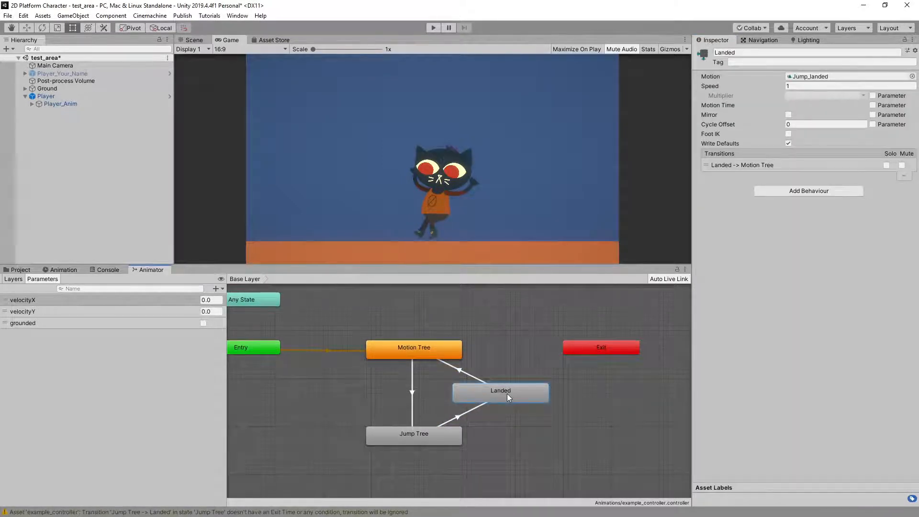
{"action": "left_click", "coordinate": [466, 371]}
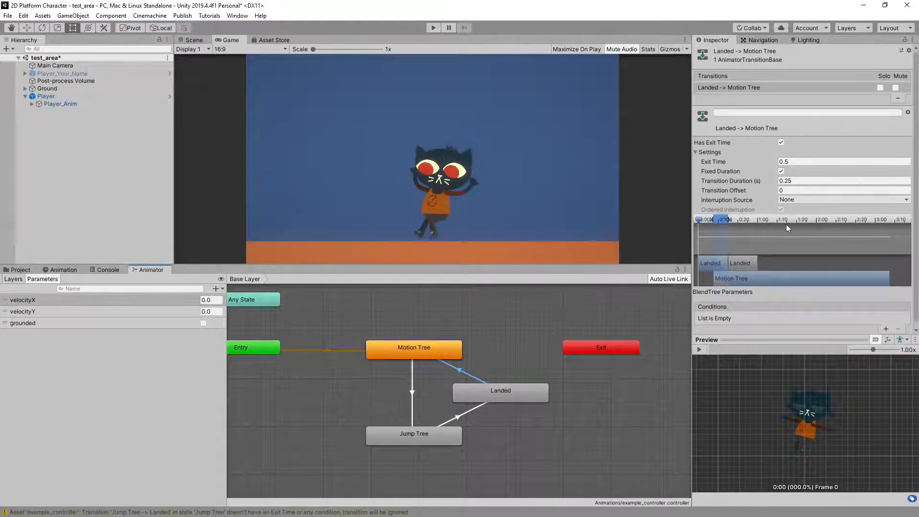
{"action": "left_click", "coordinate": [782, 142]}
{"action": "left_click_drag", "start_coordinate": [777, 341], "coordinate": [777, 380]}
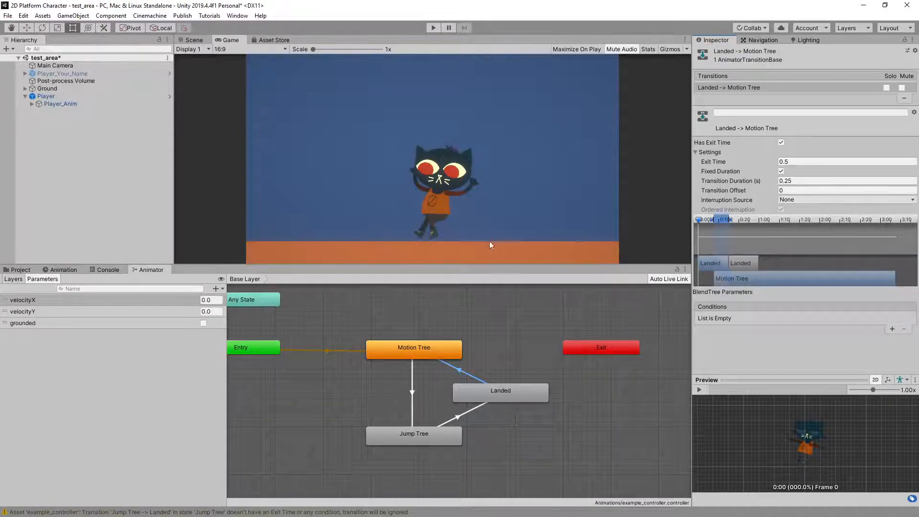
Step: Run the game and make the character jump while standing and running both ways to examine the landing animation
{"action": "left_click", "coordinate": [434, 28]}
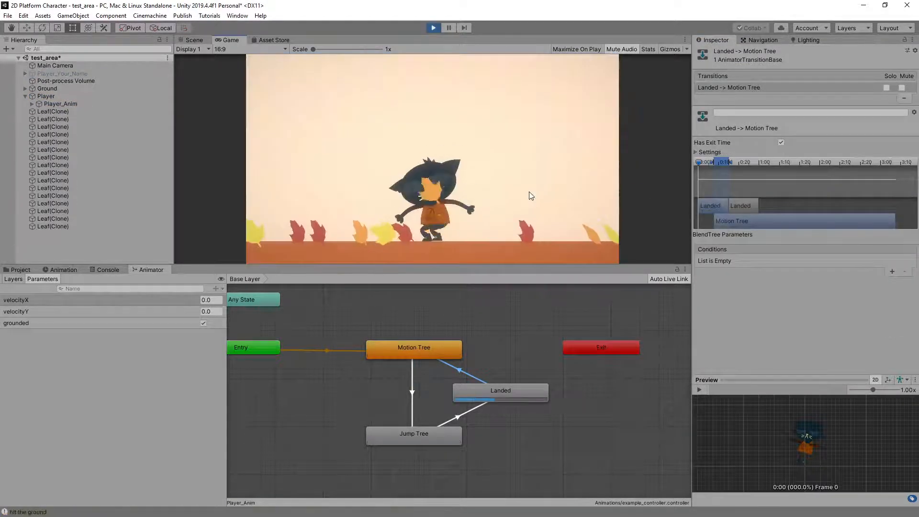
{"action": "key", "text": "space"}
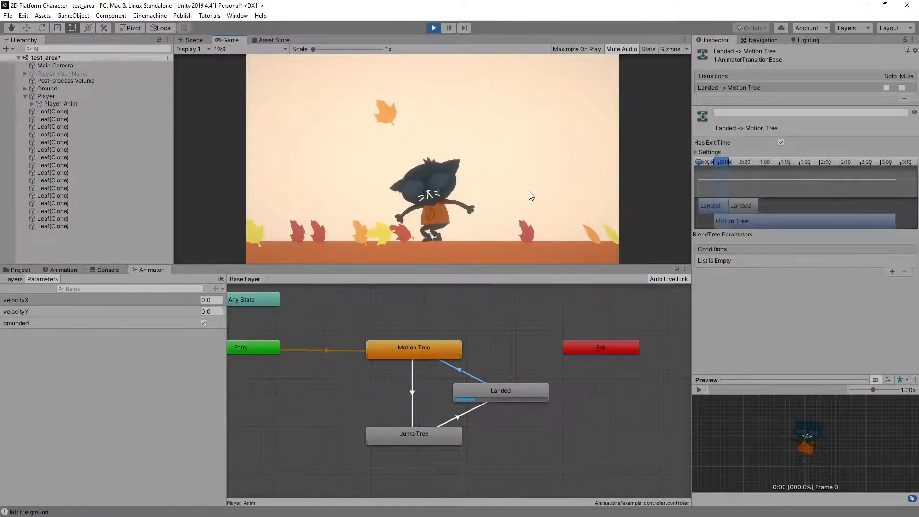
{"action": "key", "text": "a"}
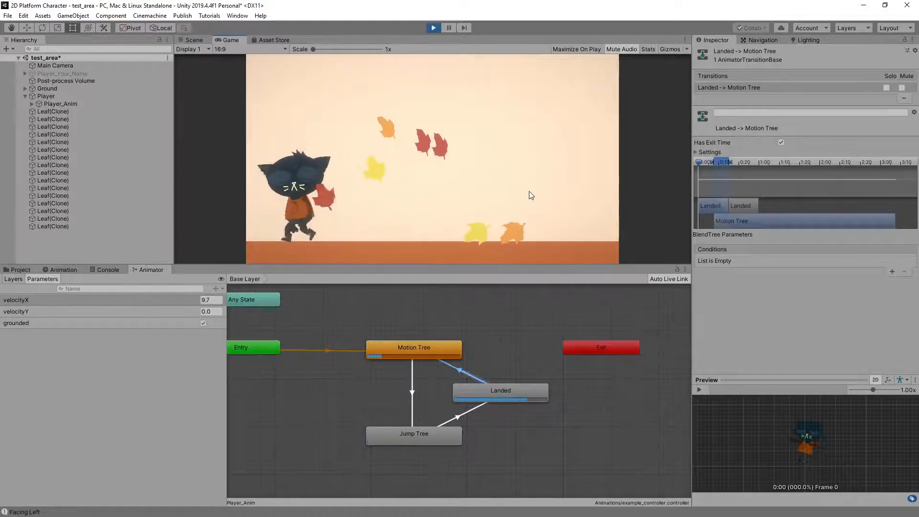
{"action": "key", "text": "d"}
{"action": "key", "text": "space"}
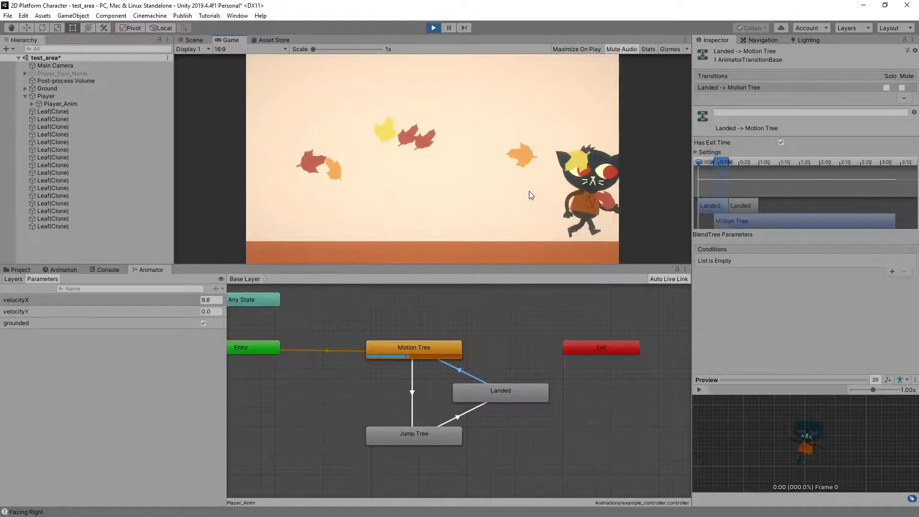
{"action": "key", "text": "a"}
{"action": "key", "text": "space"}
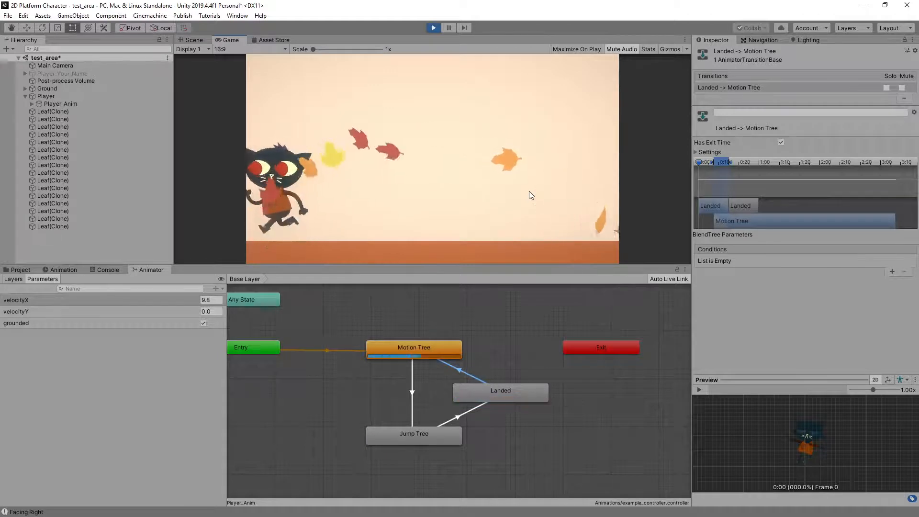
{"action": "key", "text": "d"}
{"action": "key", "text": "space"}
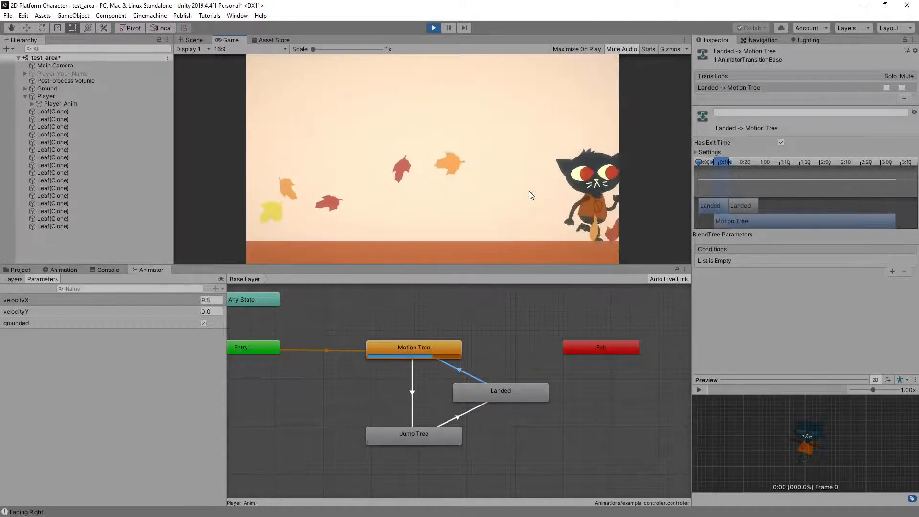
{"action": "key", "text": "a"}
{"action": "key", "text": "space"}
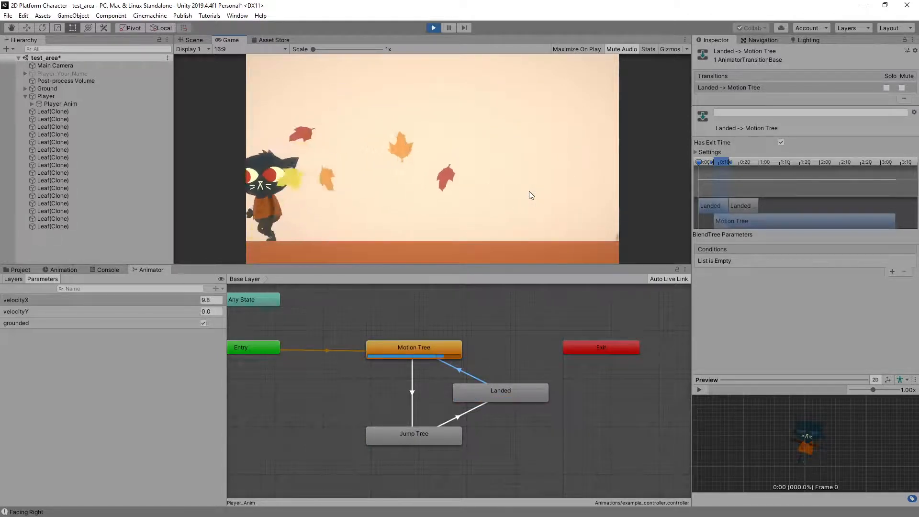
{"action": "key", "text": "d"}
{"action": "key", "text": "space"}
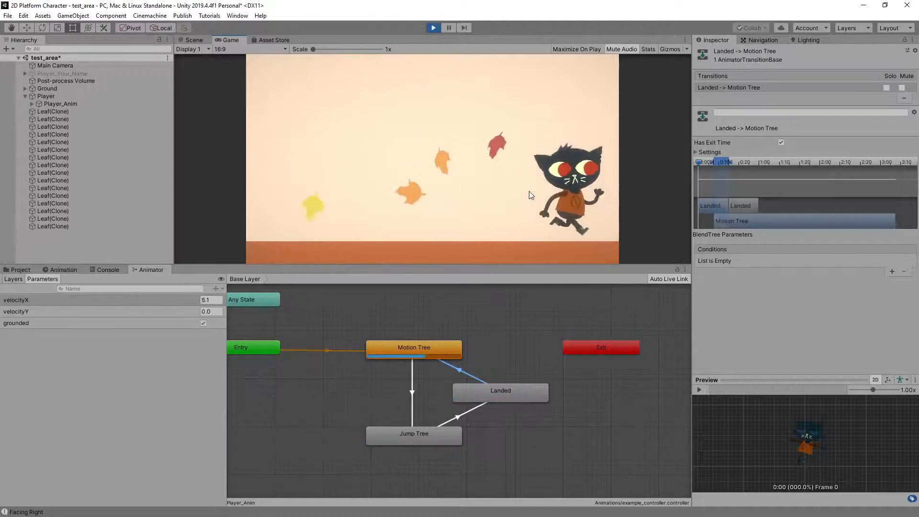
{"action": "key", "text": "space"}
{"action": "key", "text": "space"}
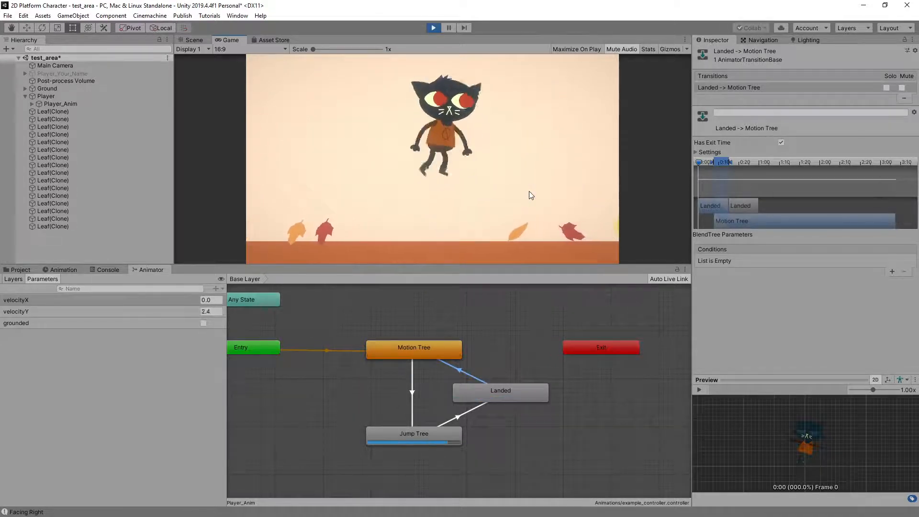
{"action": "key", "text": "space"}
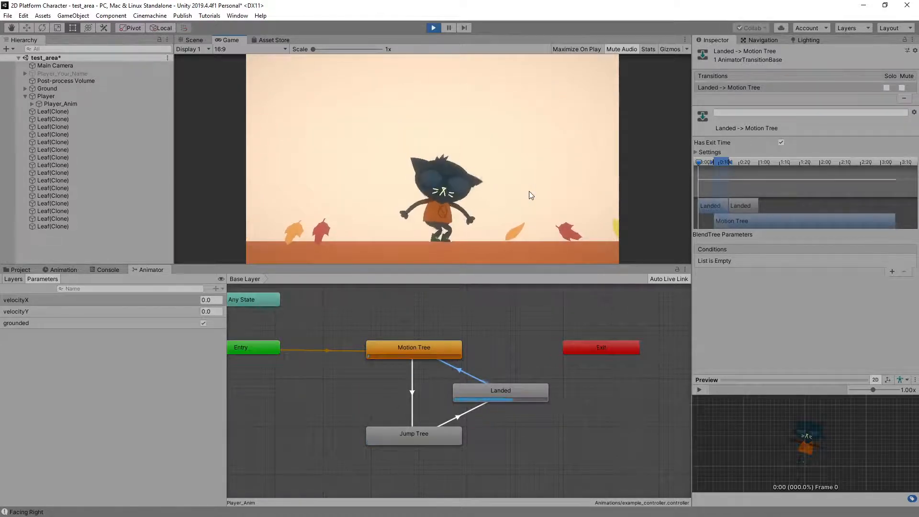
{"action": "key", "text": "space"}
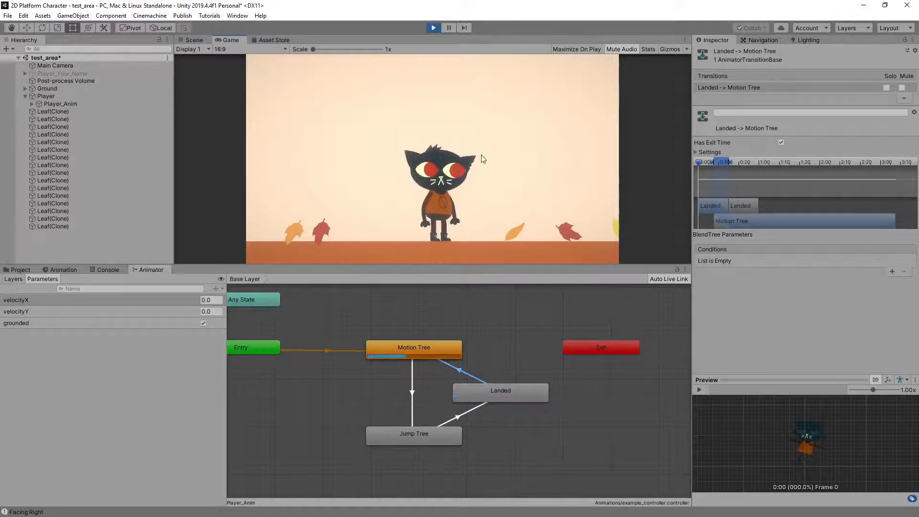
{"action": "key", "text": "space"}
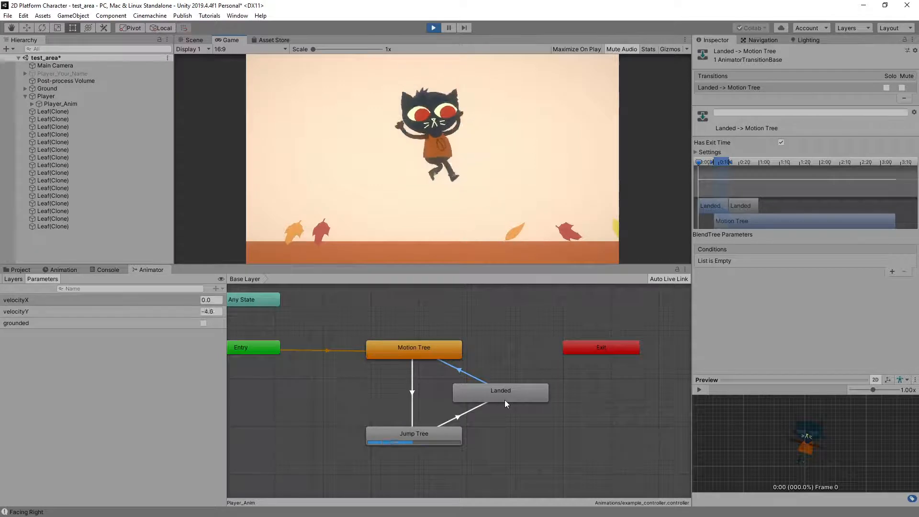
{"action": "key", "text": "Right"}
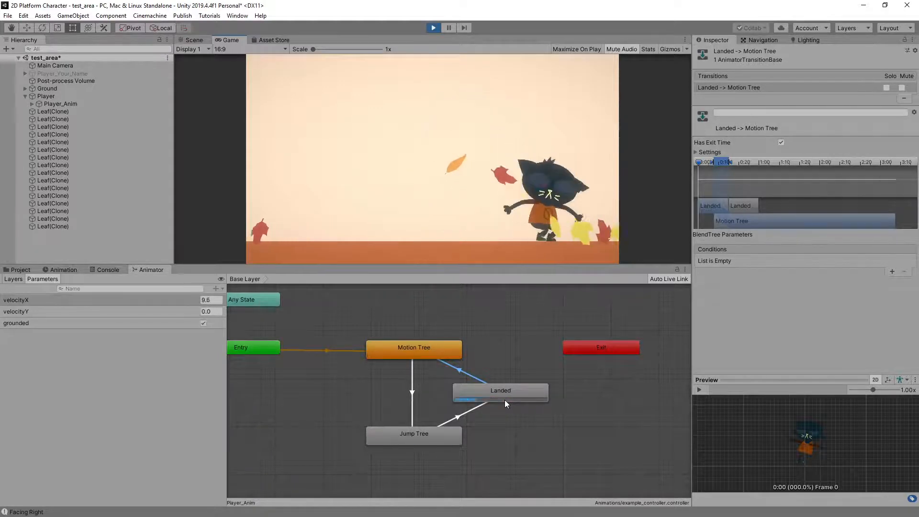
{"action": "key", "text": "space"}
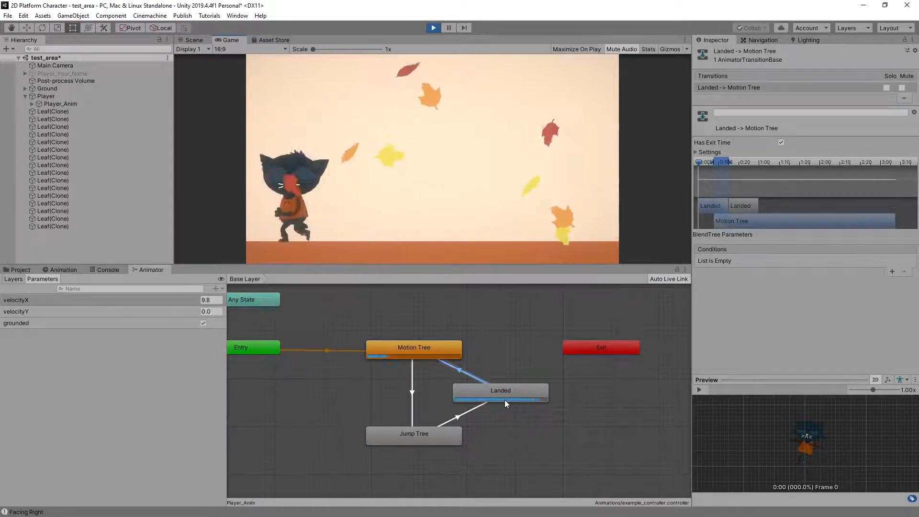
{"action": "key", "text": "space"}
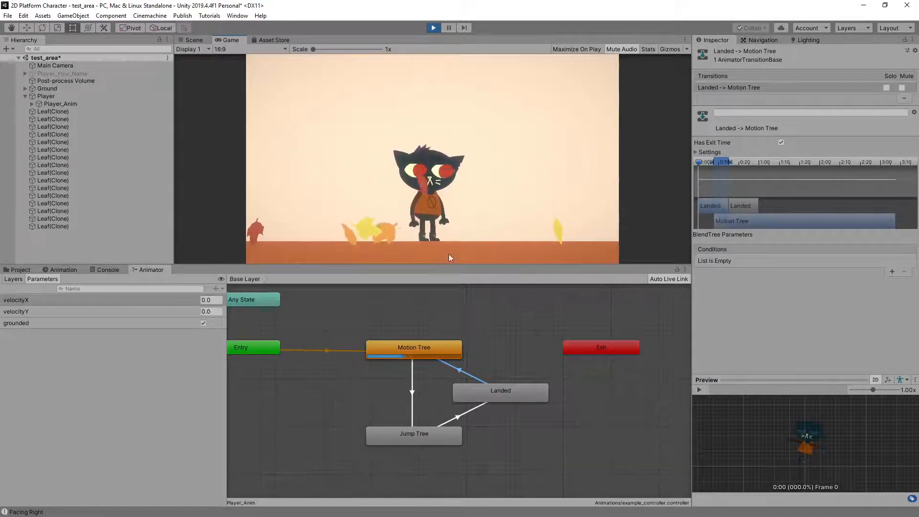
Step: Set the exit time of the Landed to Motion Tree transition to 0.25
{"action": "left_click", "coordinate": [516, 397]}
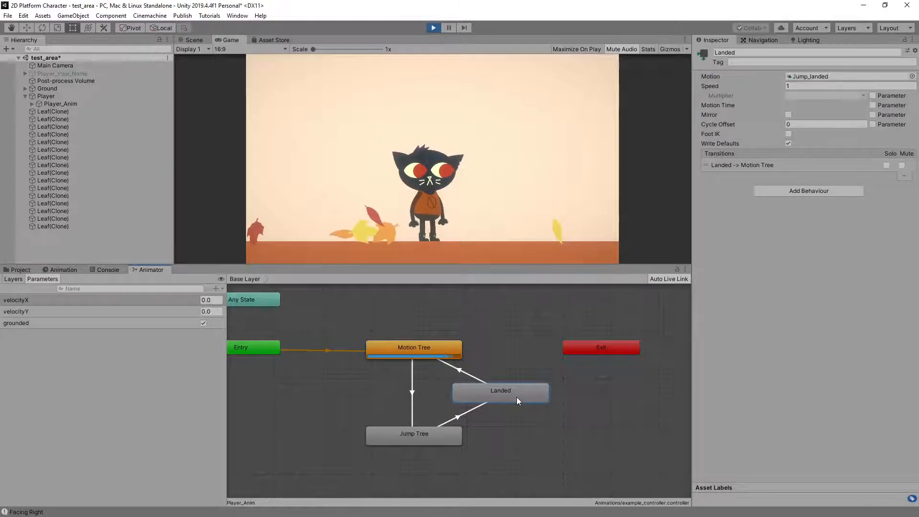
{"action": "left_click", "coordinate": [461, 370]}
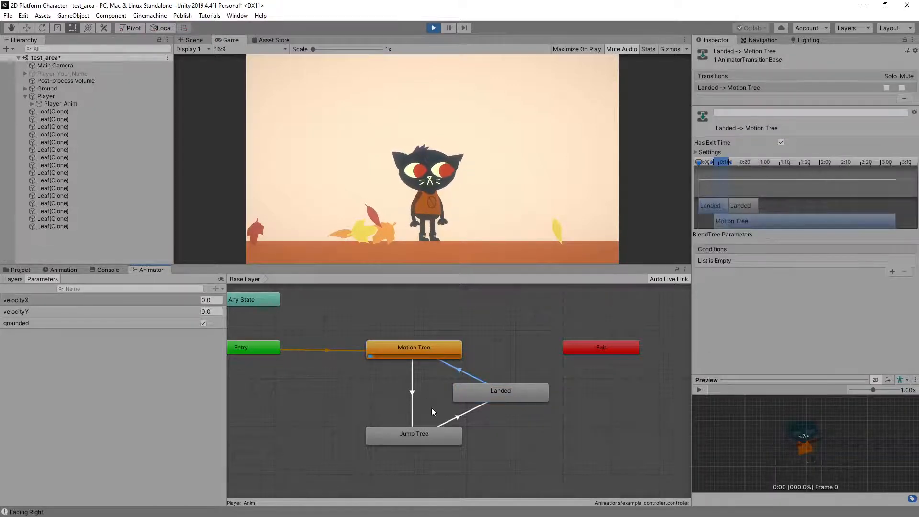
{"action": "left_click", "coordinate": [455, 416]}
{"action": "left_click", "coordinate": [696, 152]}
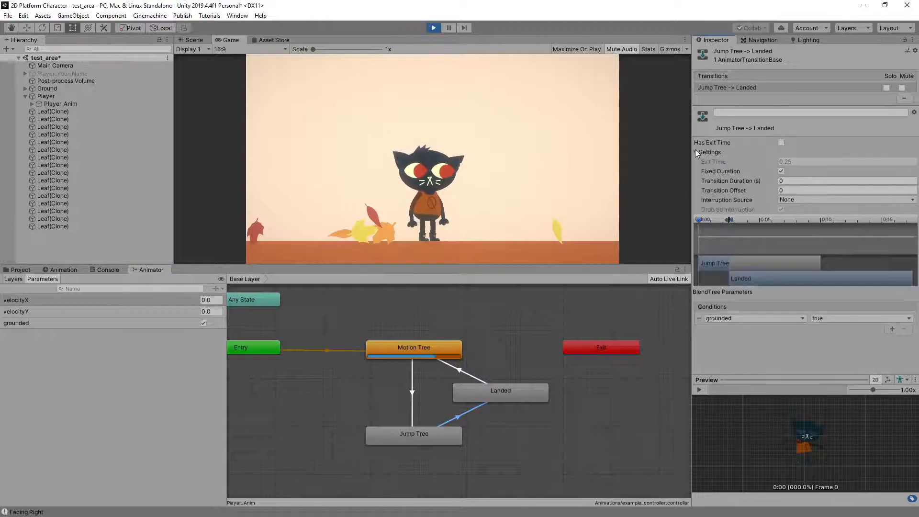
{"action": "left_click", "coordinate": [458, 369]}
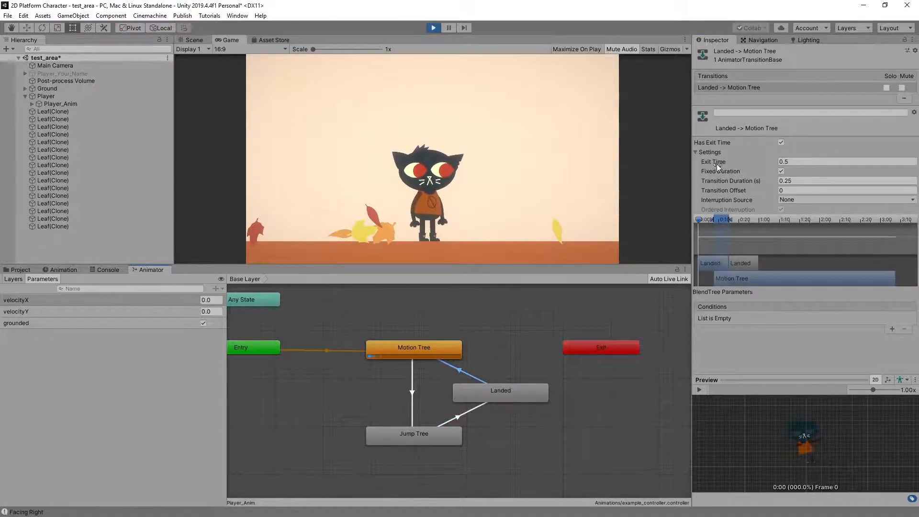
{"action": "left_click", "coordinate": [785, 162]}
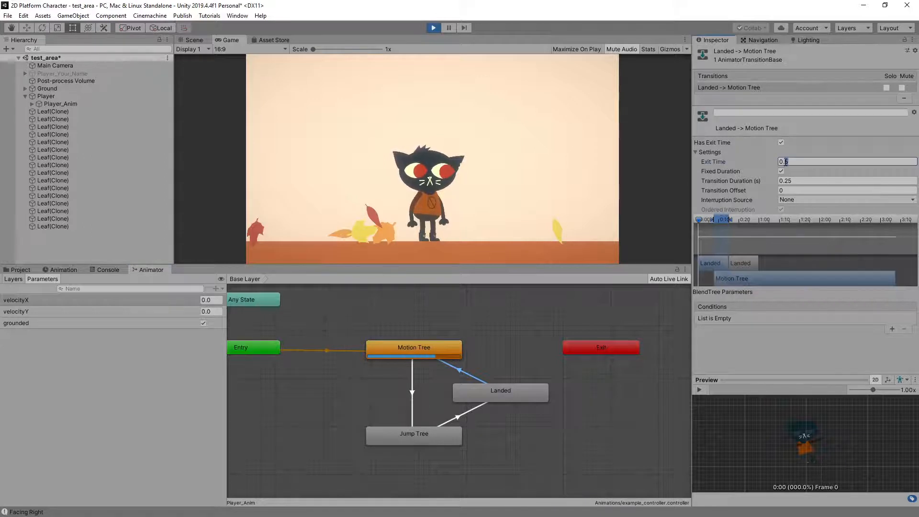
{"action": "type", "text": "2"}
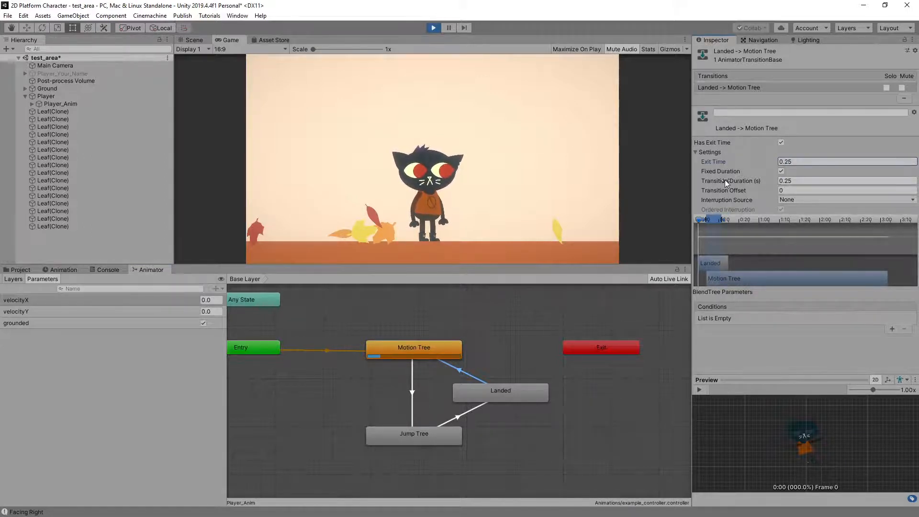
Step: Playtest jumps and direction changes to check how the shorter exit time affects the blend from Landed to Motion Tree
{"action": "left_click", "coordinate": [525, 130]}
{"action": "key", "text": "space"}
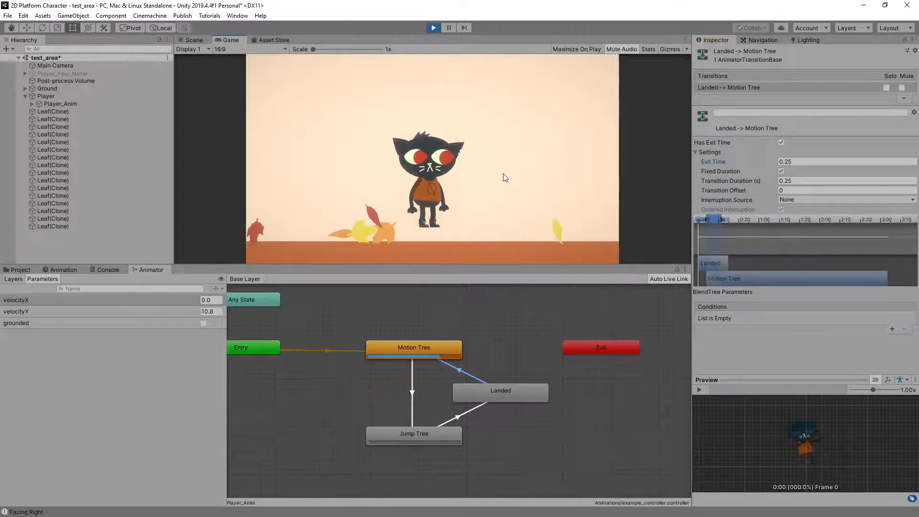
{"action": "key", "text": "d"}
{"action": "key", "text": "space"}
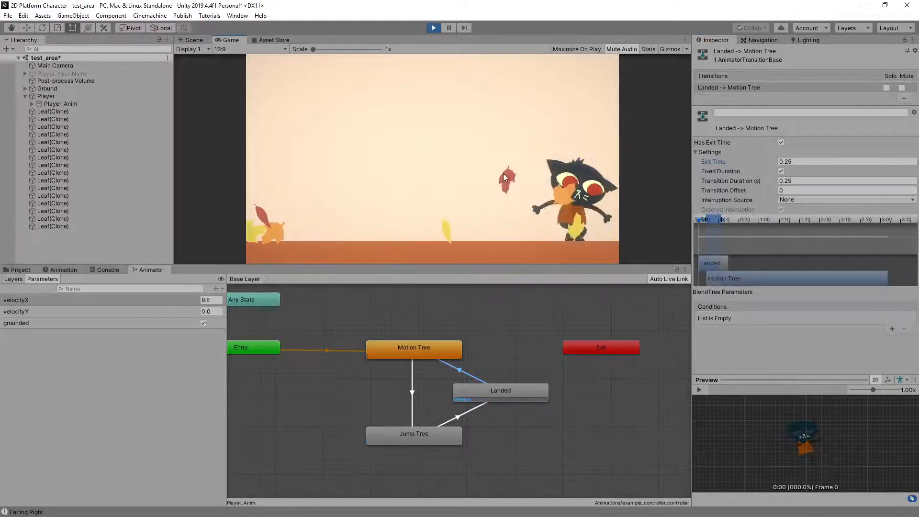
{"action": "key", "text": "a"}
{"action": "key", "text": "space"}
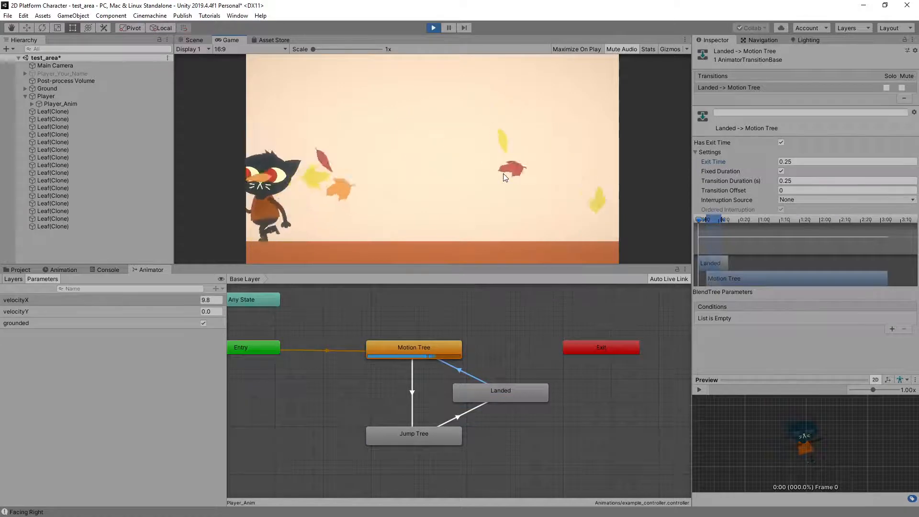
{"action": "key", "text": "space"}
{"action": "key", "text": "space"}
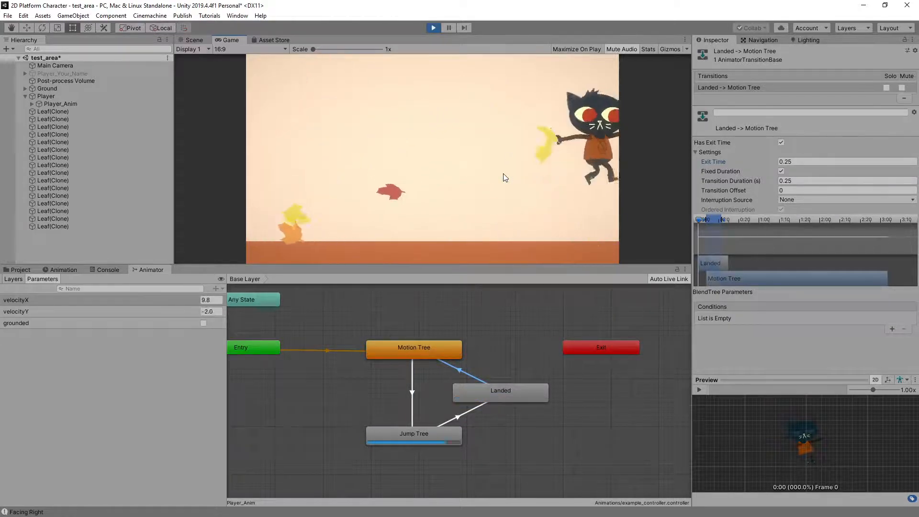
{"action": "key", "text": "a"}
{"action": "key", "text": "space"}
{"action": "key", "text": "d"}
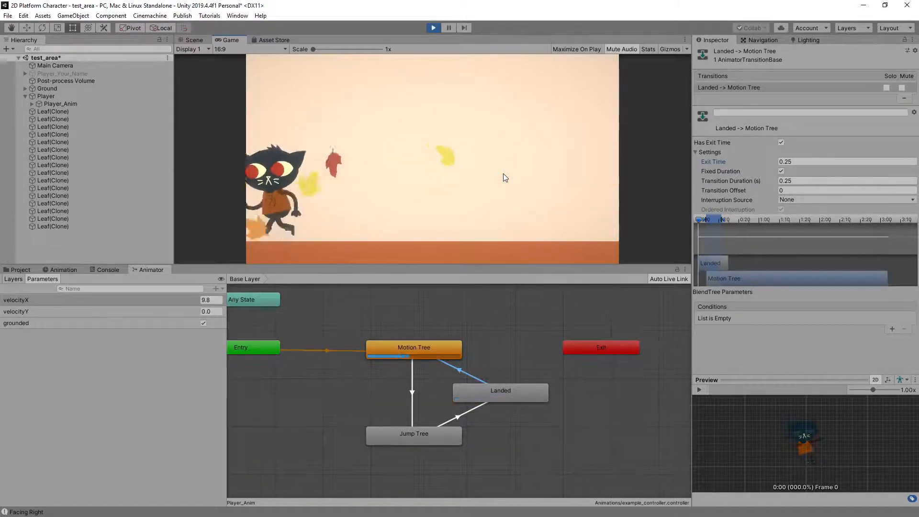
{"action": "key", "text": "space"}
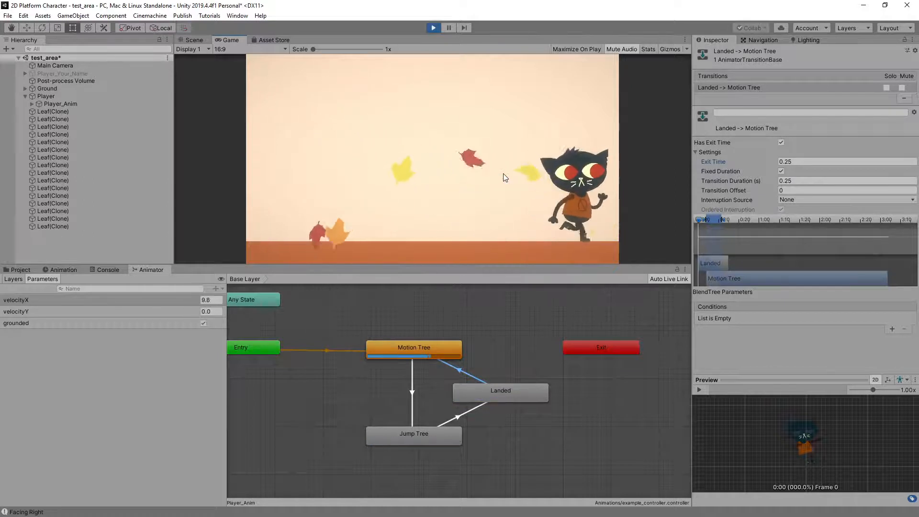
{"action": "key", "text": "a"}
{"action": "key", "text": "d"}
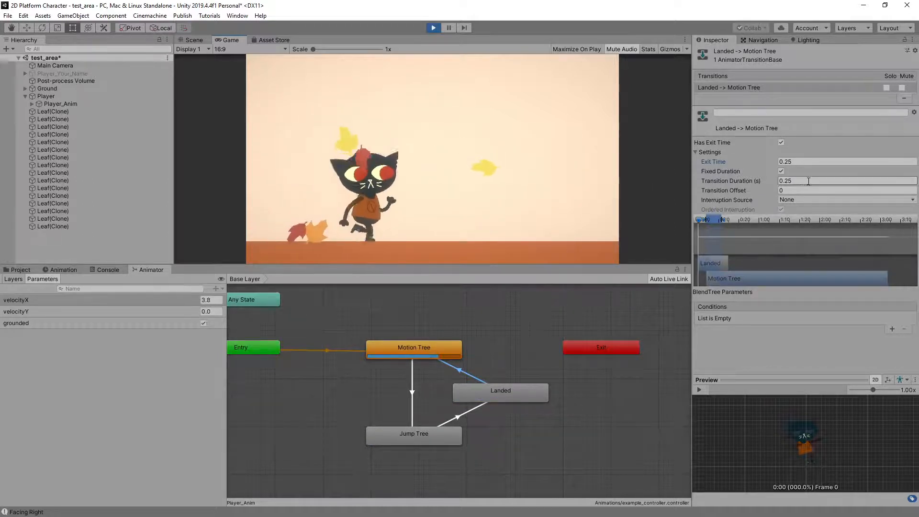
Step: Set the transition duration from Landed to Motion Tree to 0.1 seconds
{"action": "double_click", "coordinate": [786, 182]}
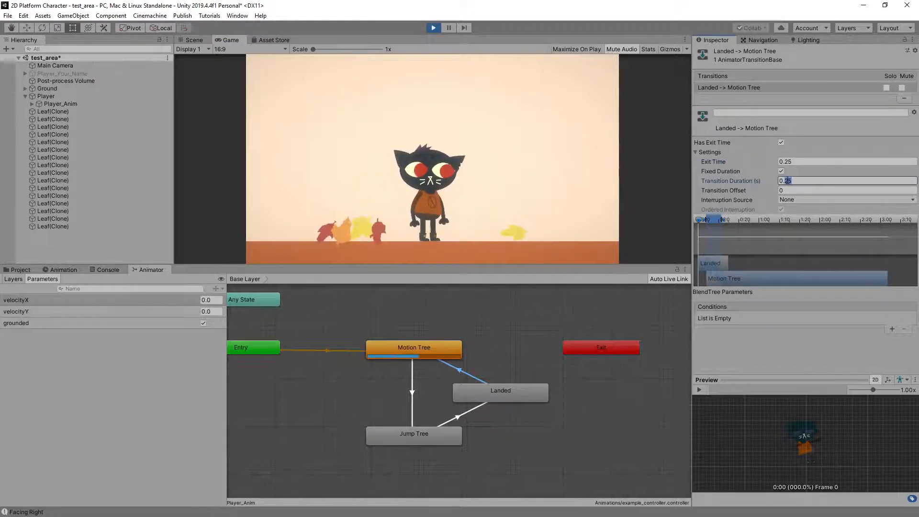
{"action": "type", "text": "1"}
{"action": "left_click", "coordinate": [486, 151]}
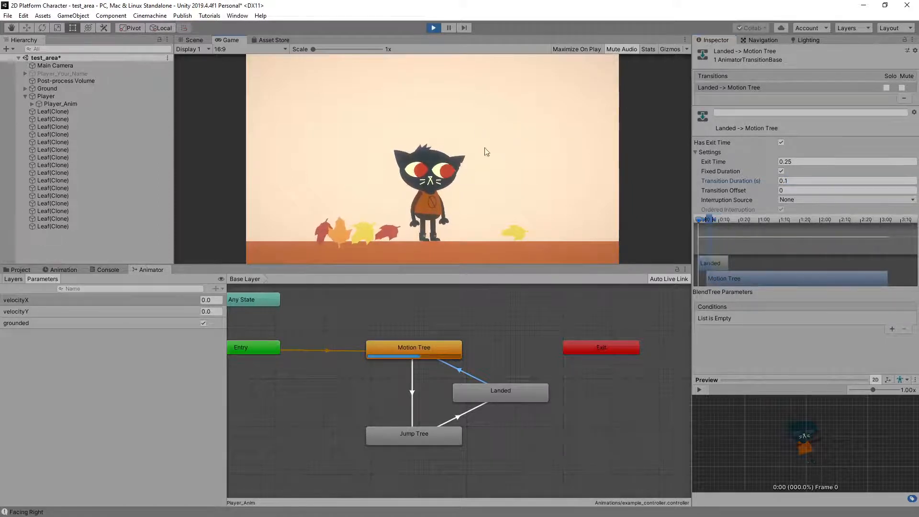
Step: Playtest standing and running jumps in both directions to check the 0.1-second landing blend, and stop the game
{"action": "key", "text": "space"}
{"action": "key", "text": "d"}
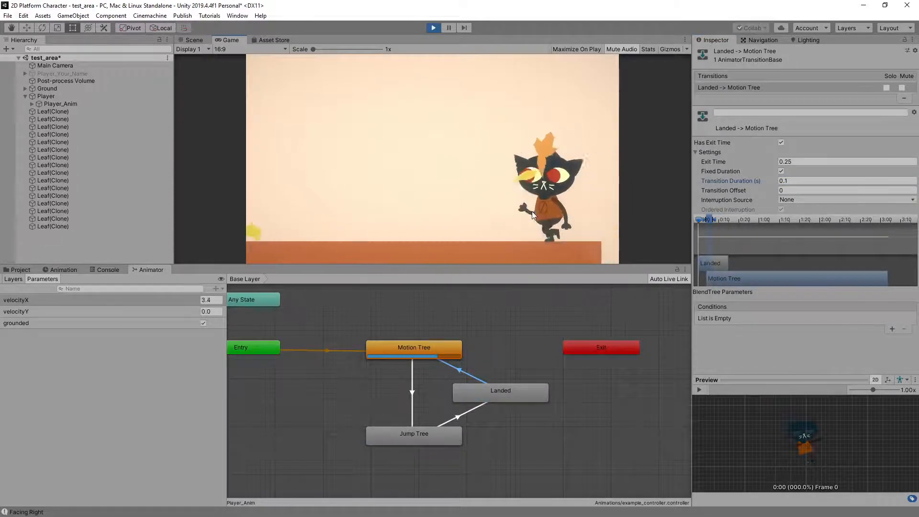
{"action": "key", "text": "a"}
{"action": "key", "text": "space"}
{"action": "key", "text": "space"}
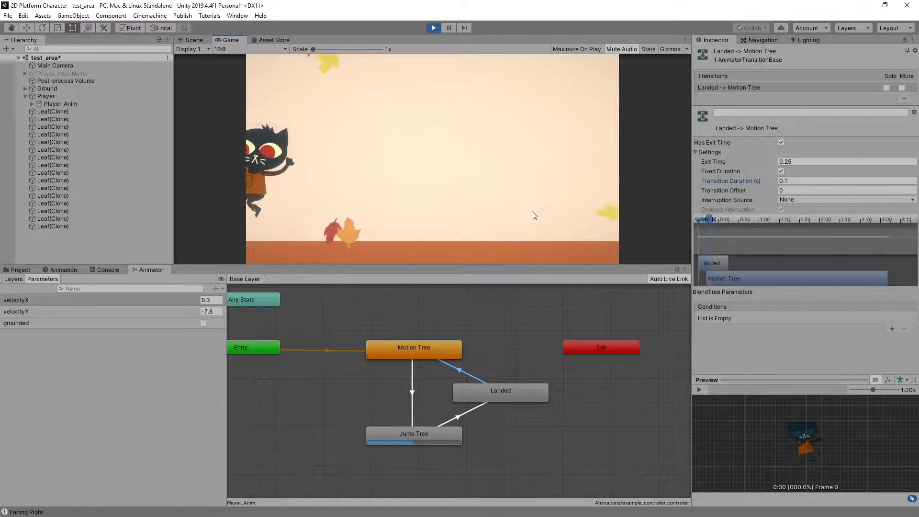
{"action": "key", "text": "space"}
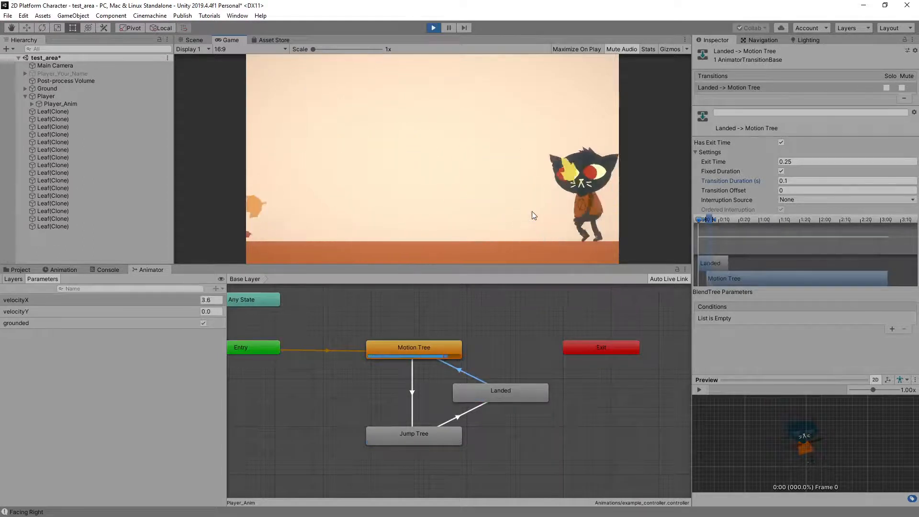
{"action": "key", "text": "a"}
{"action": "key", "text": "space"}
{"action": "key", "text": "d"}
{"action": "key", "text": "space"}
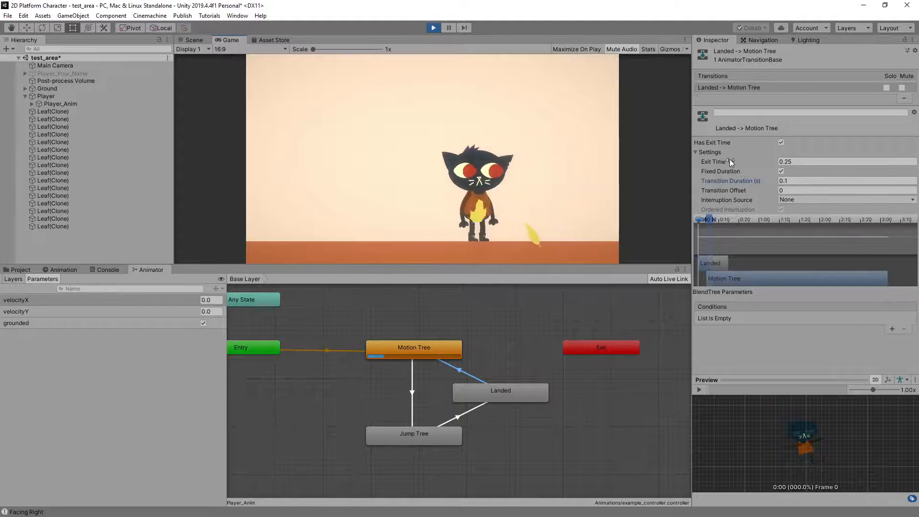
{"action": "key", "text": "d"}
{"action": "key", "text": "space"}
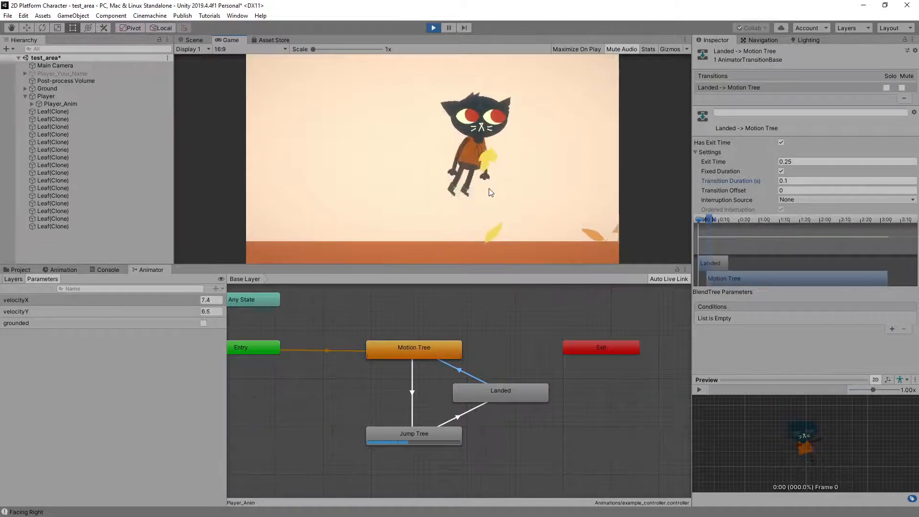
{"action": "key", "text": "a"}
{"action": "key", "text": "space"}
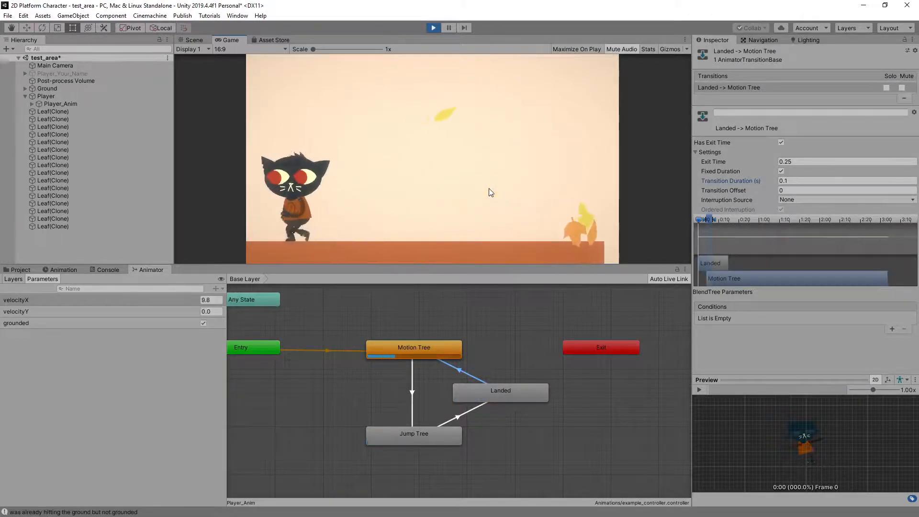
{"action": "key", "text": "d"}
{"action": "key", "text": "space"}
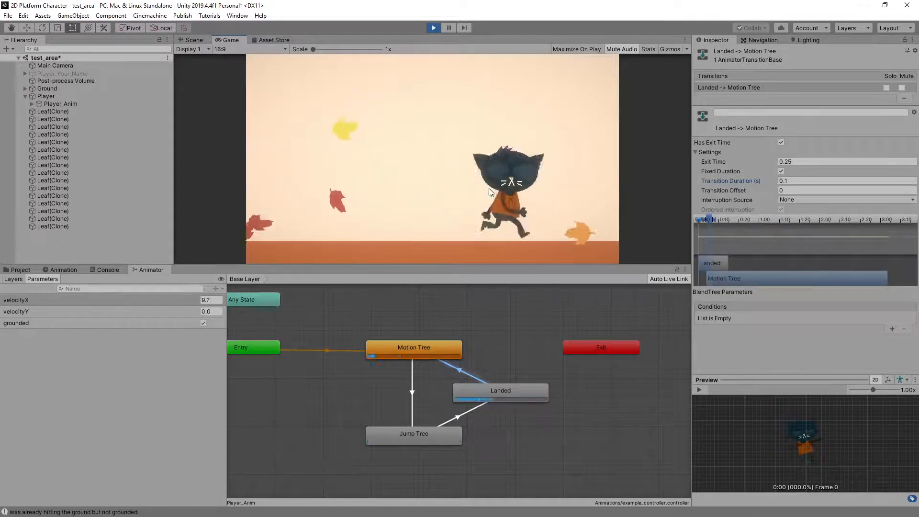
{"action": "key", "text": "a"}
{"action": "key", "text": "space"}
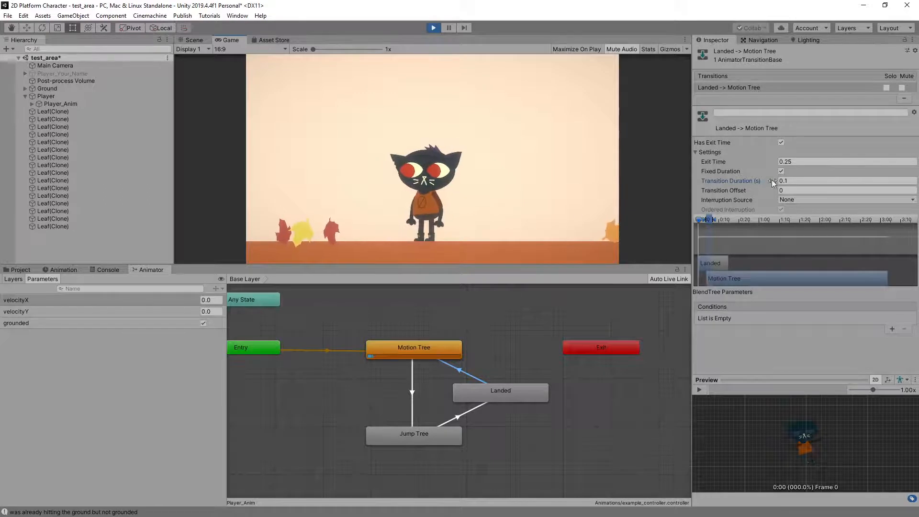
{"action": "key", "text": "space"}
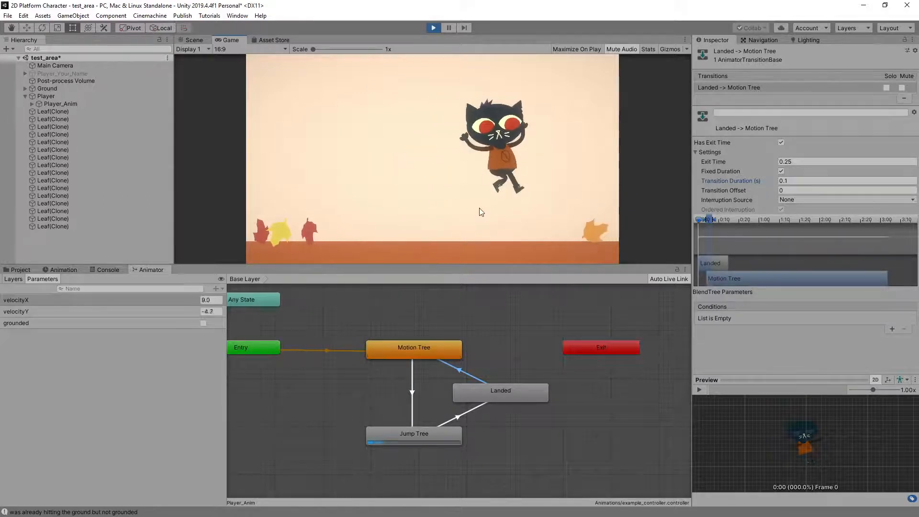
{"action": "key", "text": "a"}
{"action": "key", "text": "space"}
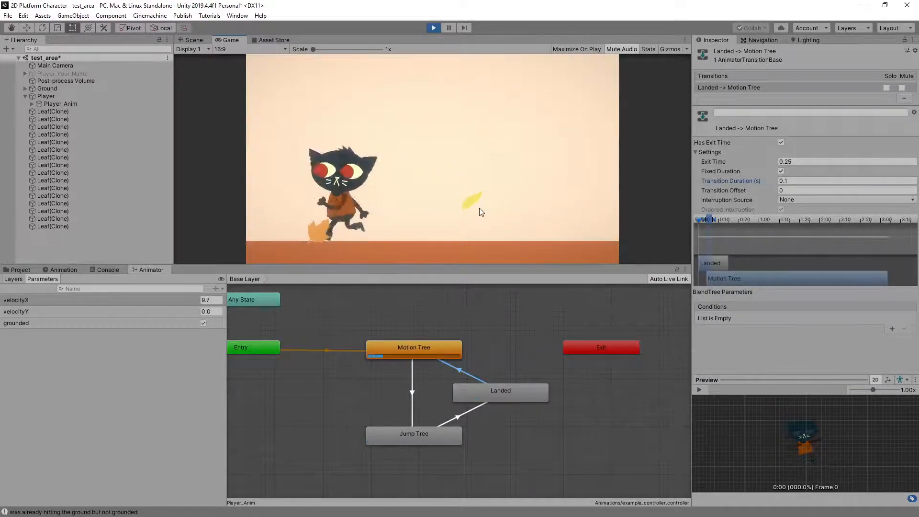
{"action": "key", "text": "space"}
{"action": "key", "text": "d"}
{"action": "key", "text": "space"}
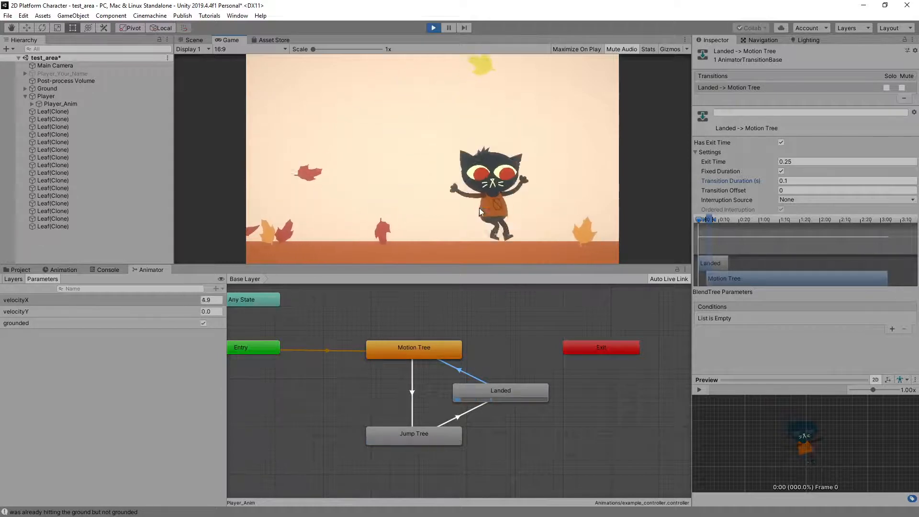
{"action": "key", "text": "space"}
{"action": "key", "text": "space"}
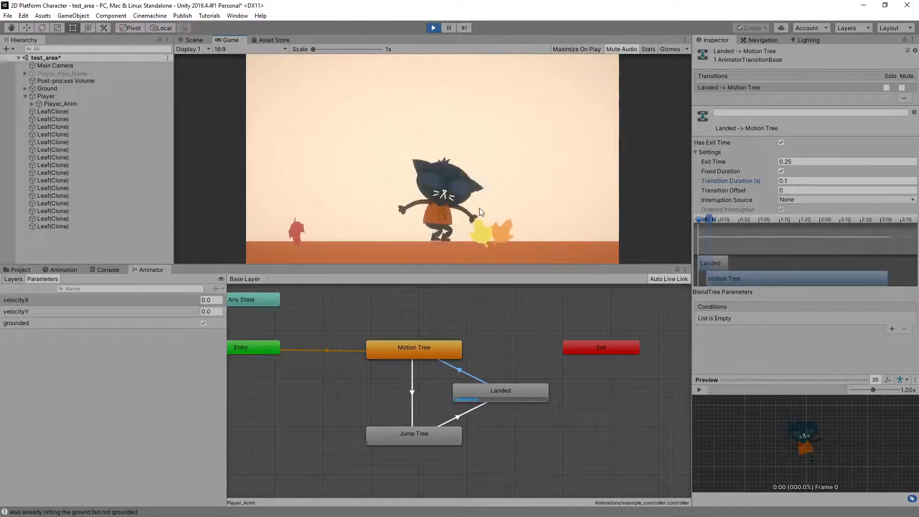
{"action": "key", "text": "space"}
{"action": "key", "text": "d"}
{"action": "key", "text": "space"}
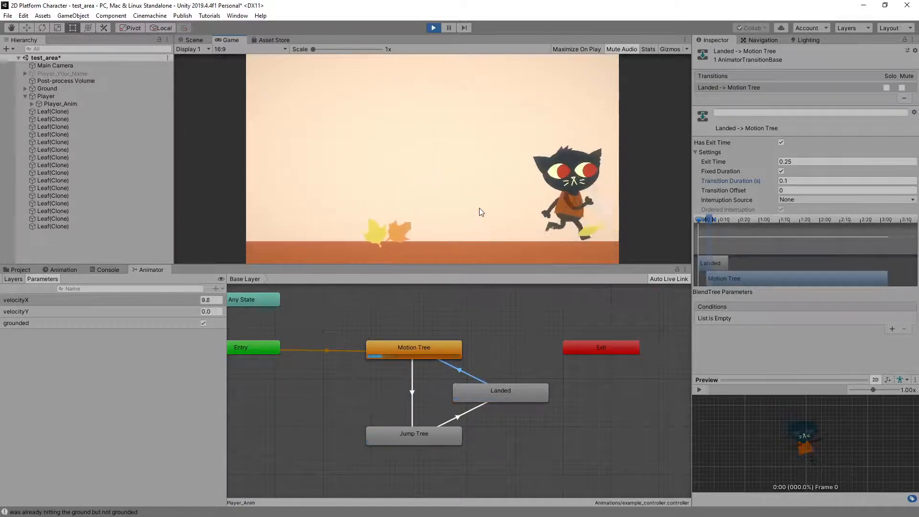
{"action": "key", "text": "a"}
{"action": "key", "text": "space"}
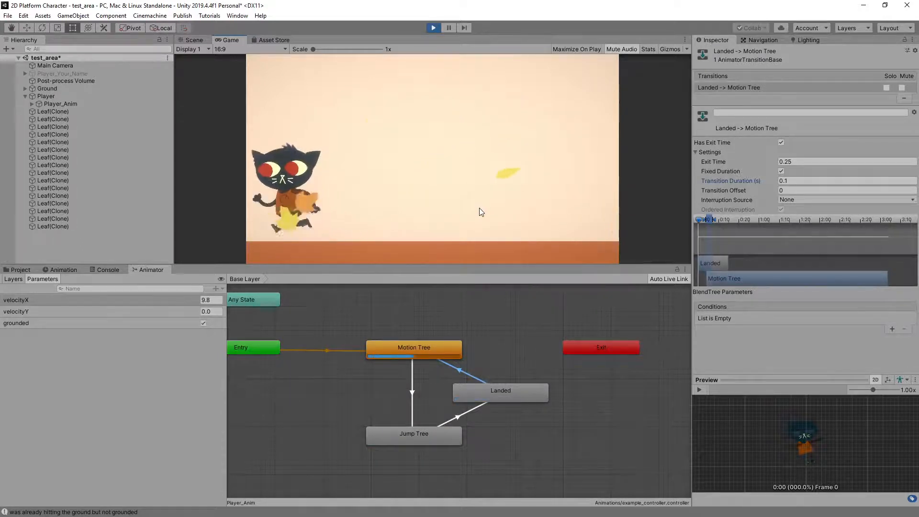
{"action": "key", "text": "d"}
{"action": "key", "text": "space"}
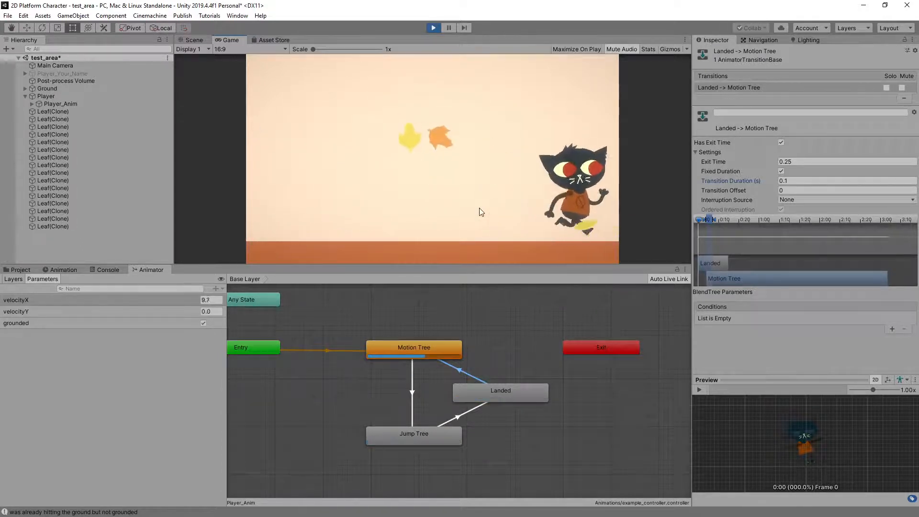
{"action": "key", "text": "a"}
{"action": "key", "text": "space"}
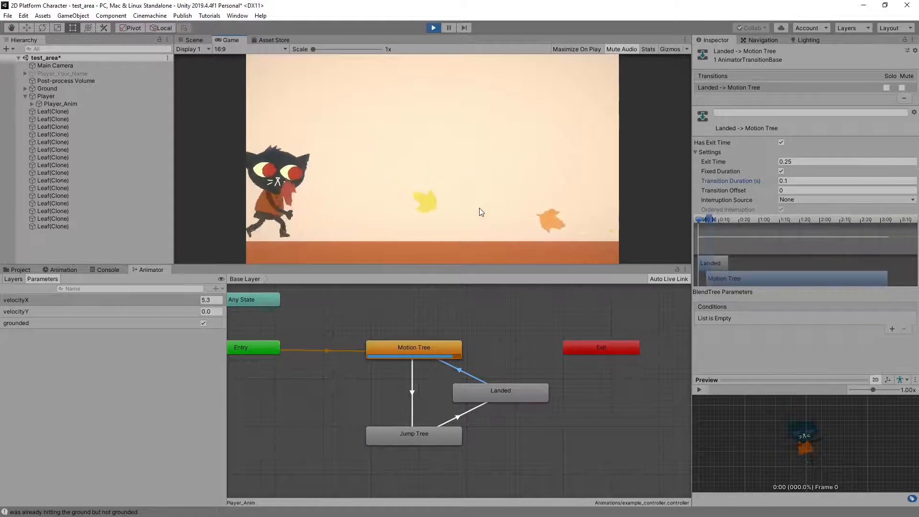
{"action": "key", "text": "d"}
{"action": "key", "text": "space"}
{"action": "key", "text": "space"}
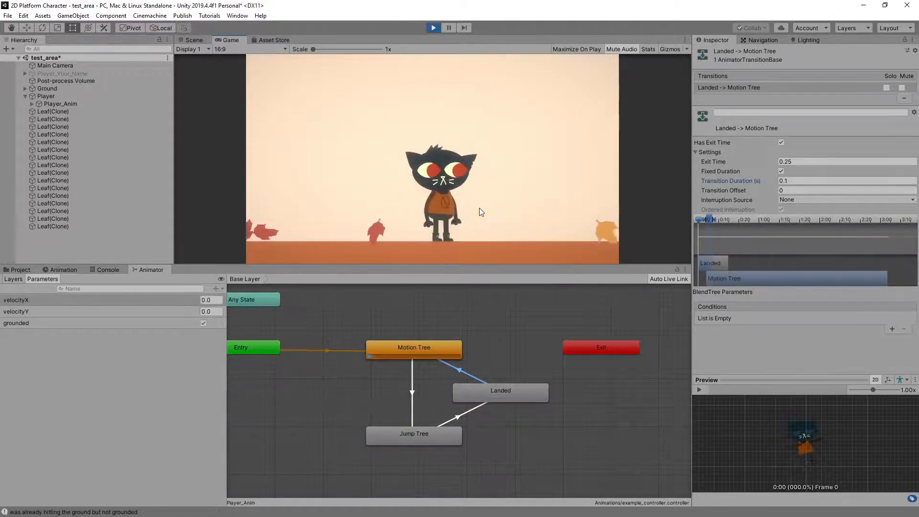
{"action": "left_click", "coordinate": [431, 27]}
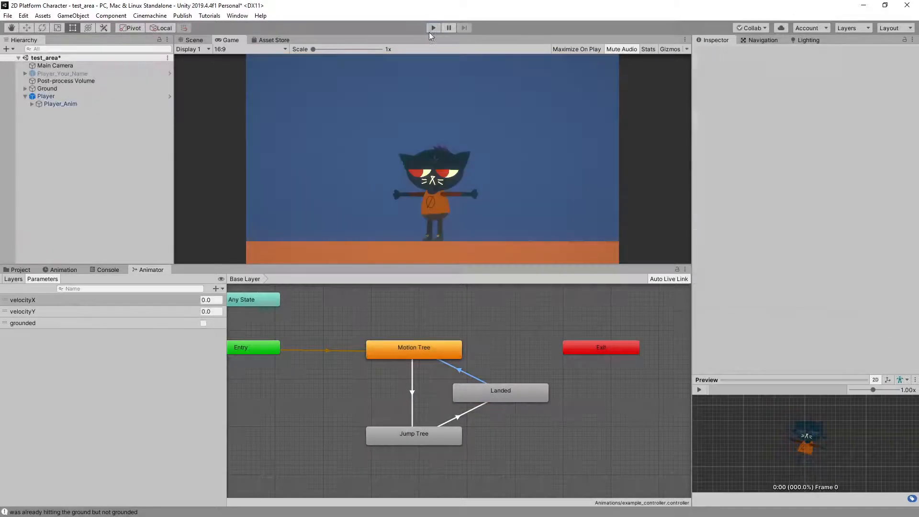
Step: Review the timing settings of the Landed to Motion Tree transition
{"action": "left_click", "coordinate": [532, 464]}
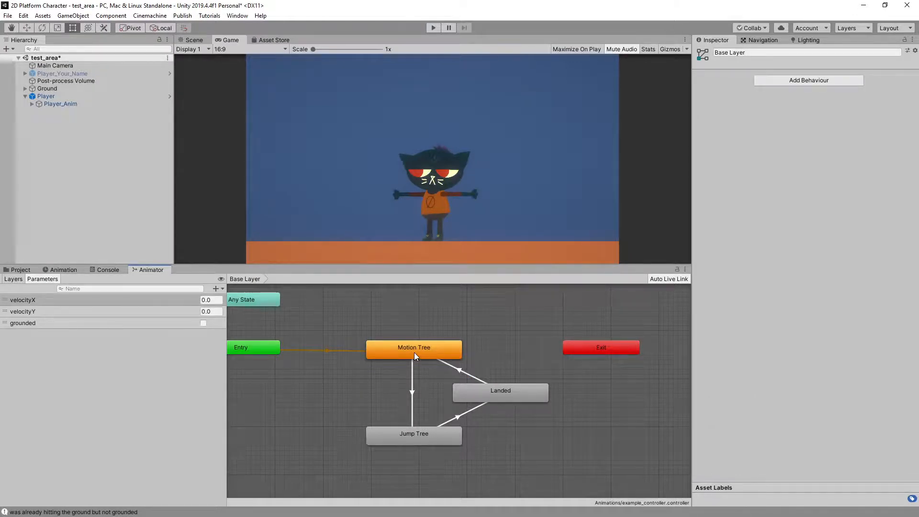
{"action": "left_click", "coordinate": [460, 371]}
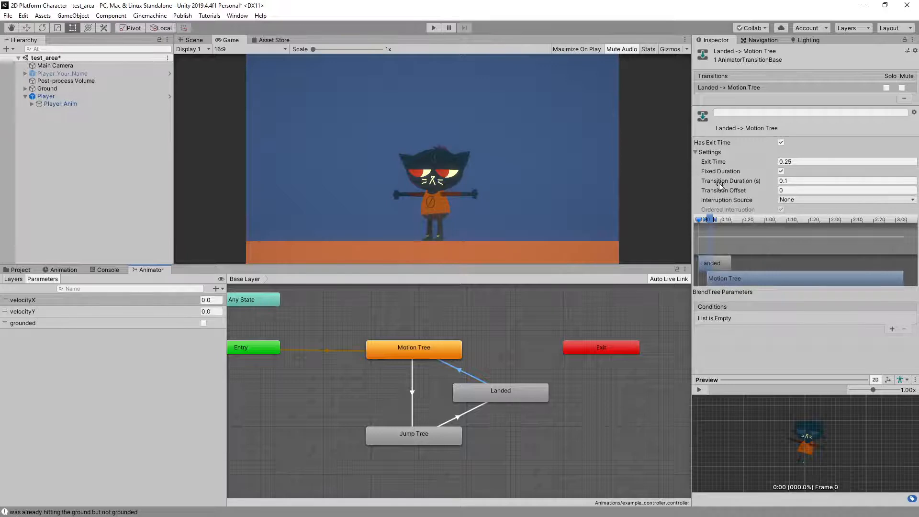
{"action": "left_click", "coordinate": [491, 421]}
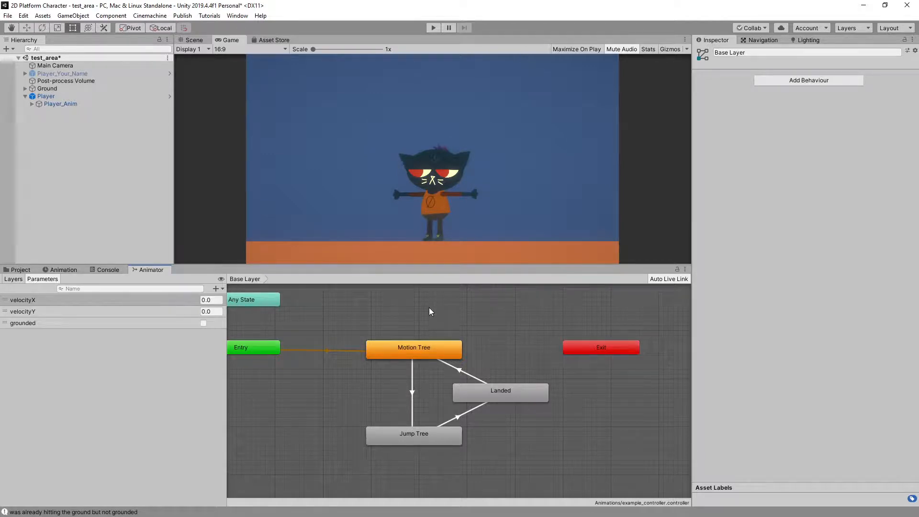
Step: Inspect the motions and thresholds of the Jump Tree's blend tree, and return to the Base Layer graph
{"action": "mouse_move", "coordinate": [344, 395]}
{"action": "middle_mouse_down"}
{"action": "mouse_move", "coordinate": [423, 318]}
{"action": "mouse_move", "coordinate": [349, 380]}
{"action": "middle_mouse_up"}
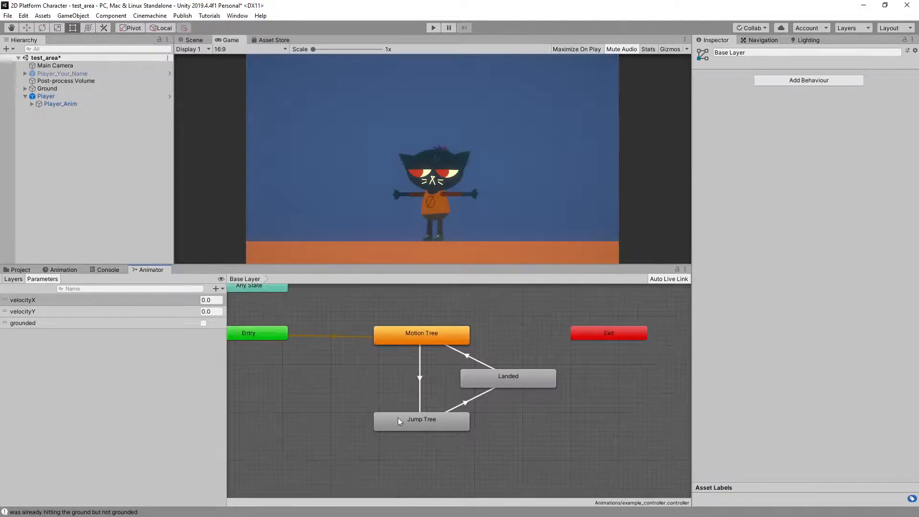
{"action": "double_click", "coordinate": [407, 420]}
{"action": "left_click", "coordinate": [377, 409]}
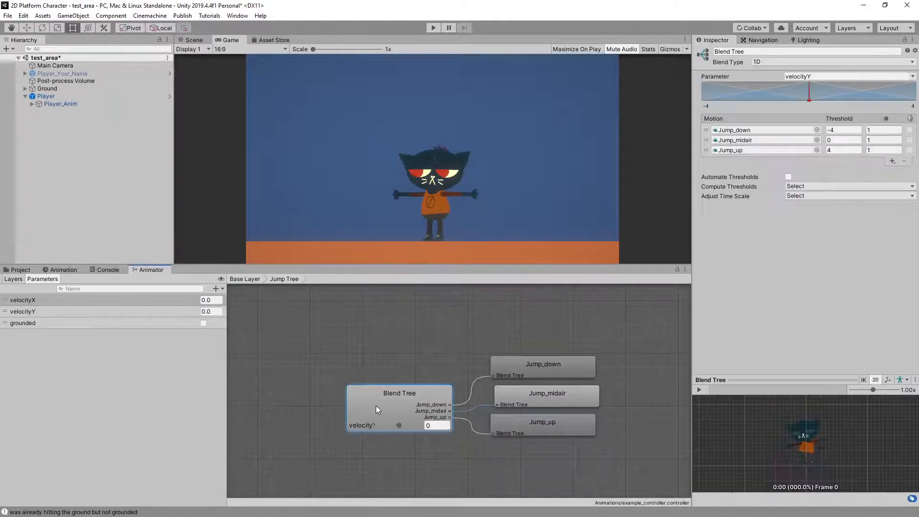
{"action": "double_click", "coordinate": [383, 309]}
{"action": "middle_click_drag", "start_coordinate": [339, 370], "coordinate": [379, 384]}
{"action": "scroll", "coordinate": [347, 401], "scroll_direction": "down", "scroll_amount": 3}
{"action": "scroll", "coordinate": [379, 384], "scroll_direction": "up", "scroll_amount": 3}
{"action": "scroll", "coordinate": [381, 388], "scroll_direction": "down", "scroll_amount": 2}
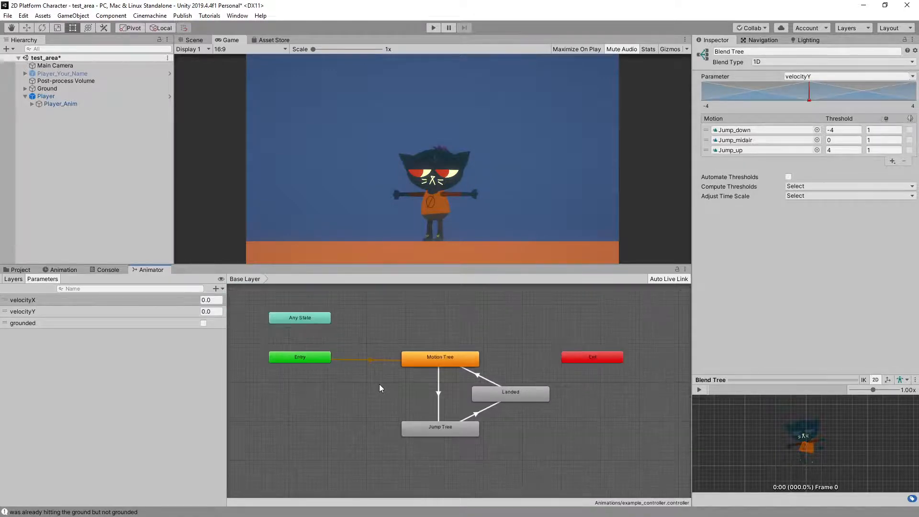
{"action": "middle_click_drag", "start_coordinate": [395, 326], "coordinate": [389, 343]}
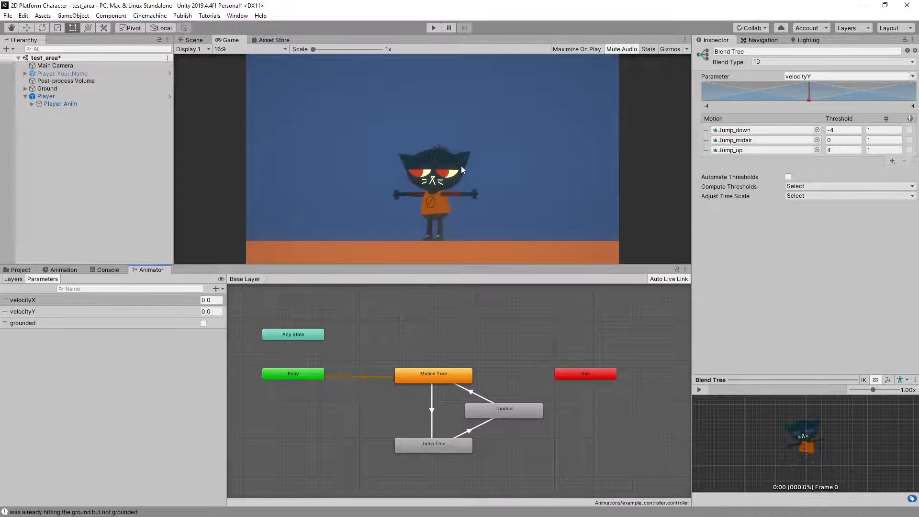
{"action": "left_click", "coordinate": [415, 322]}
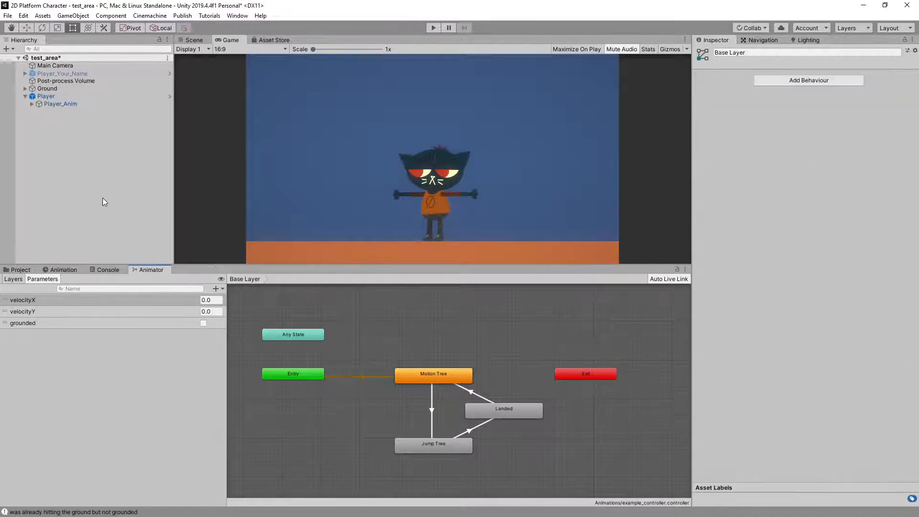
Step: Open the Jump Tree and sweep its velocityY preview value up and back near zero to examine the jump blending
{"action": "double_click", "coordinate": [433, 447]}
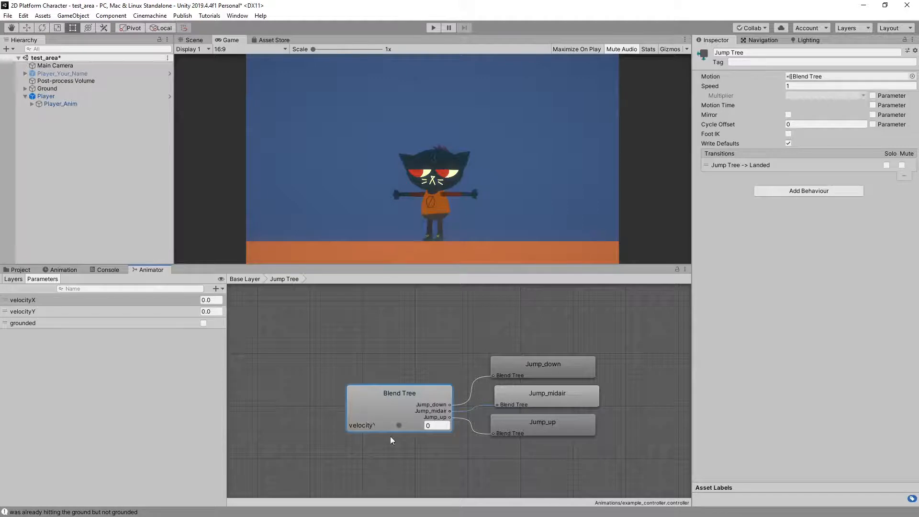
{"action": "left_click_drag", "start_coordinate": [399, 425], "coordinate": [458, 375]}
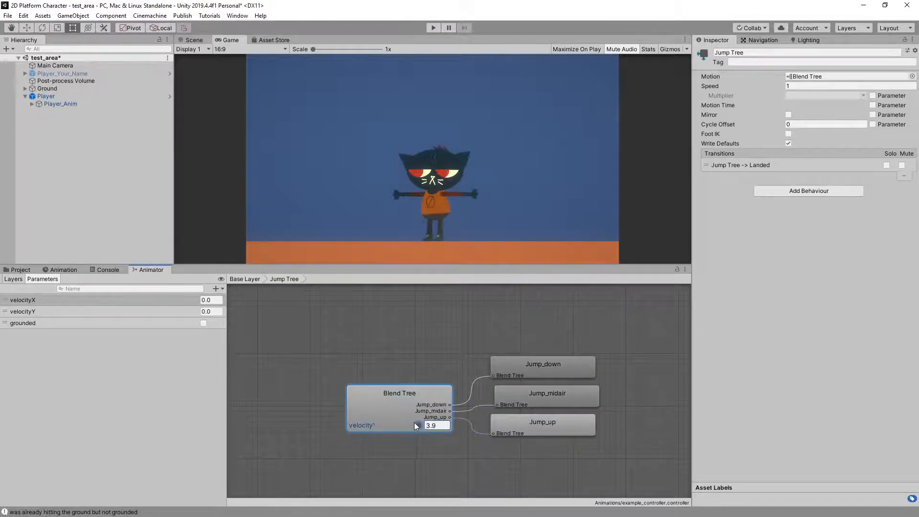
{"action": "left_click_drag", "start_coordinate": [415, 423], "coordinate": [400, 425]}
{"action": "left_click", "coordinate": [408, 336]}
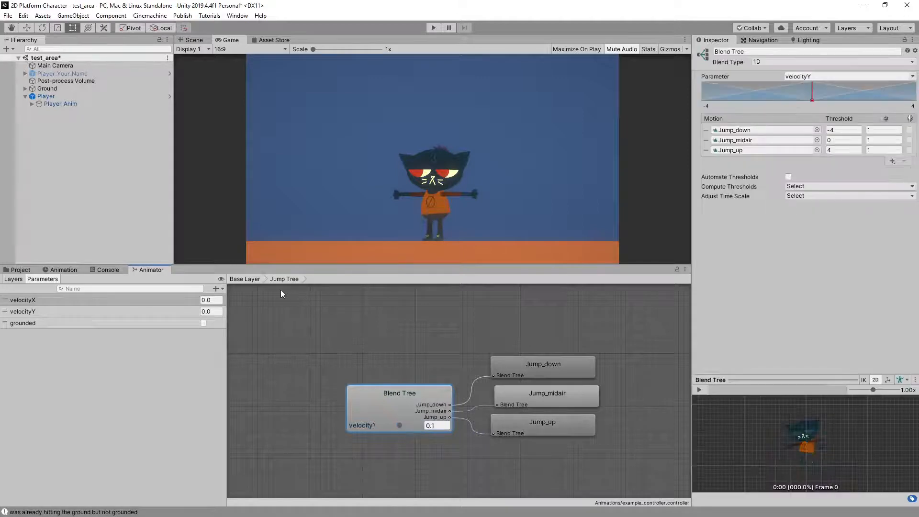
Step: Set the gravity scale of the Player's Rigidbody 2D to 1
{"action": "left_click", "coordinate": [63, 98]}
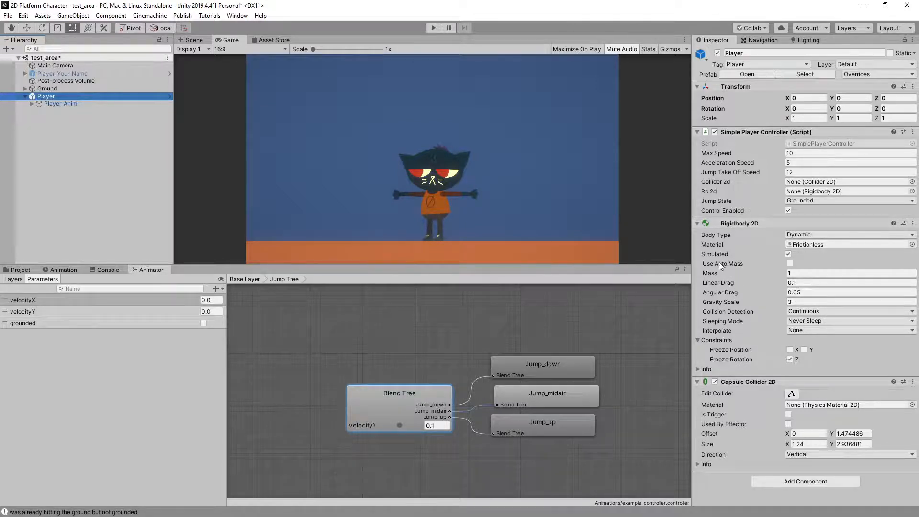
{"action": "left_click", "coordinate": [798, 302]}
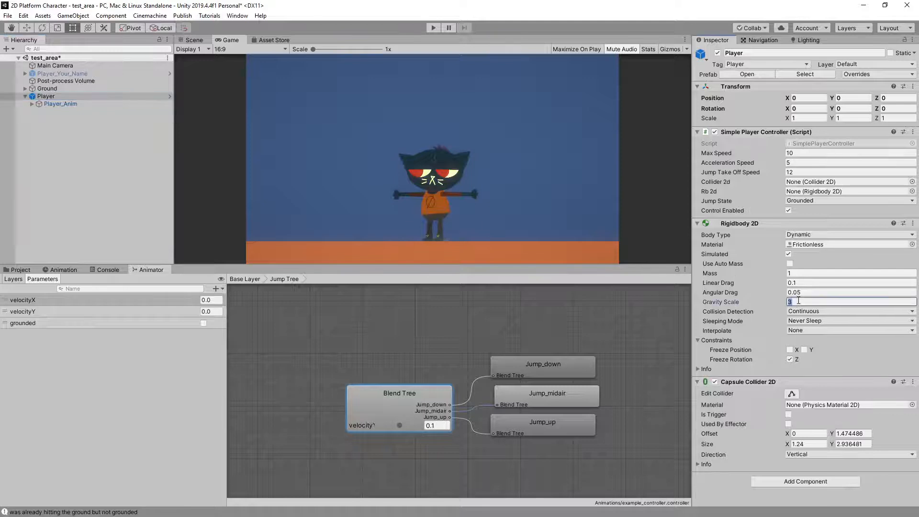
{"action": "type", "text": "1"}
{"action": "key", "text": "Return"}
Step: Run the game, enlarge the Game view and jump in place repeatedly to examine the airborne blend at lower gravity
{"action": "left_click", "coordinate": [433, 28]}
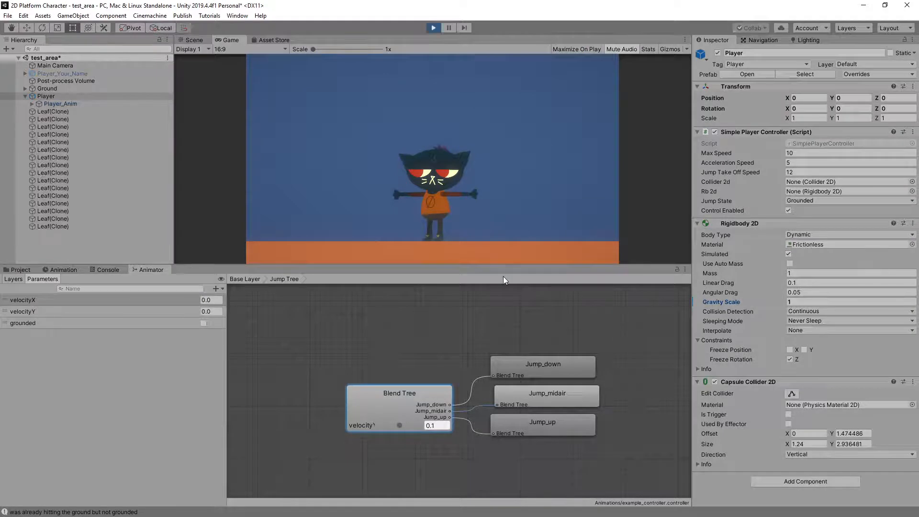
{"action": "key", "text": "space"}
{"action": "key", "text": "space"}
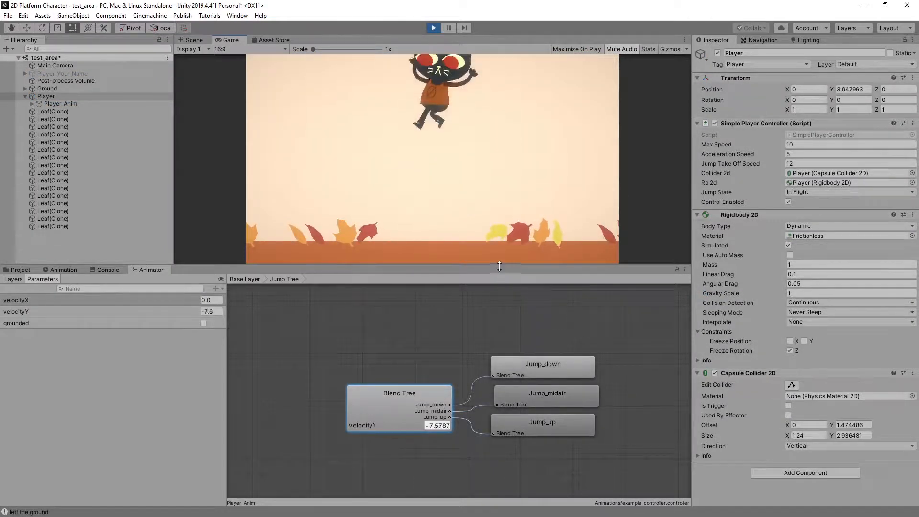
{"action": "left_click_drag", "start_coordinate": [504, 277], "coordinate": [491, 380]}
{"action": "key", "text": "space"}
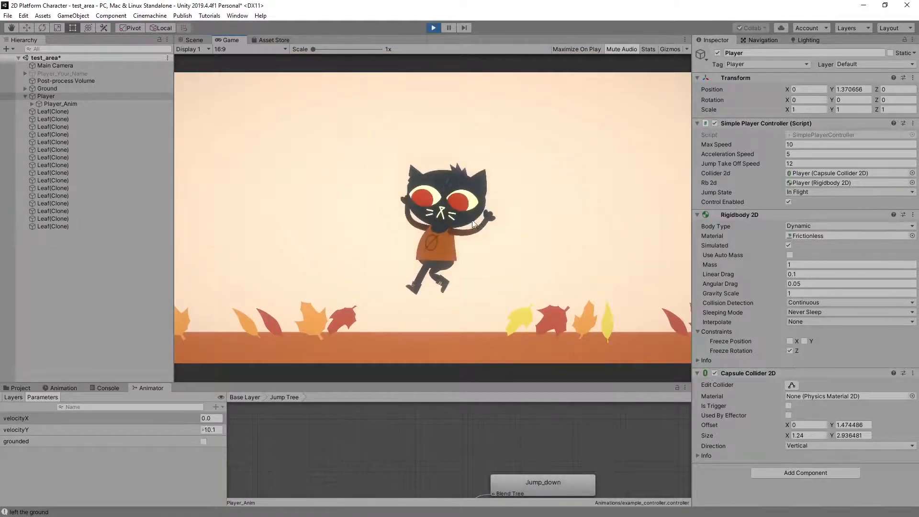
{"action": "key", "text": "space"}
{"action": "key", "text": "space"}
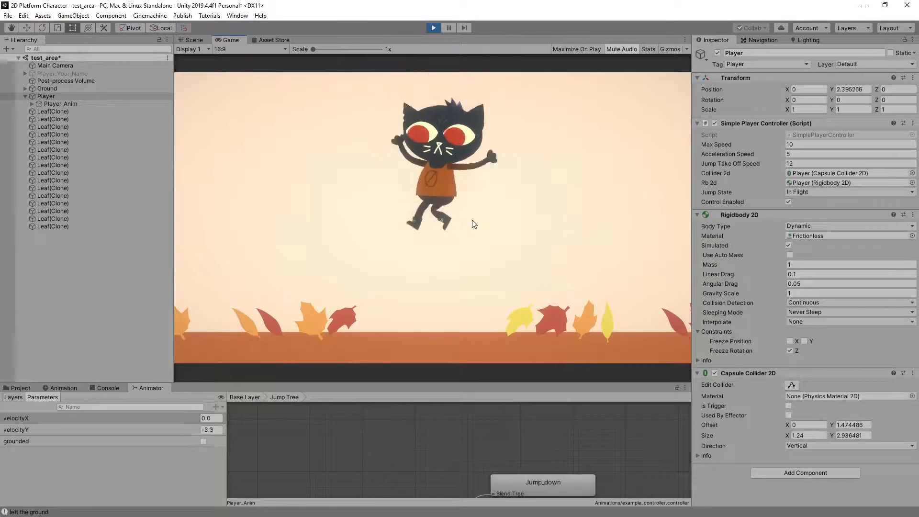
Step: Keep jumping in place in the running game to compare the character's rising, midair and falling poses with the changing velocityY parameter
{"action": "key", "text": "space"}
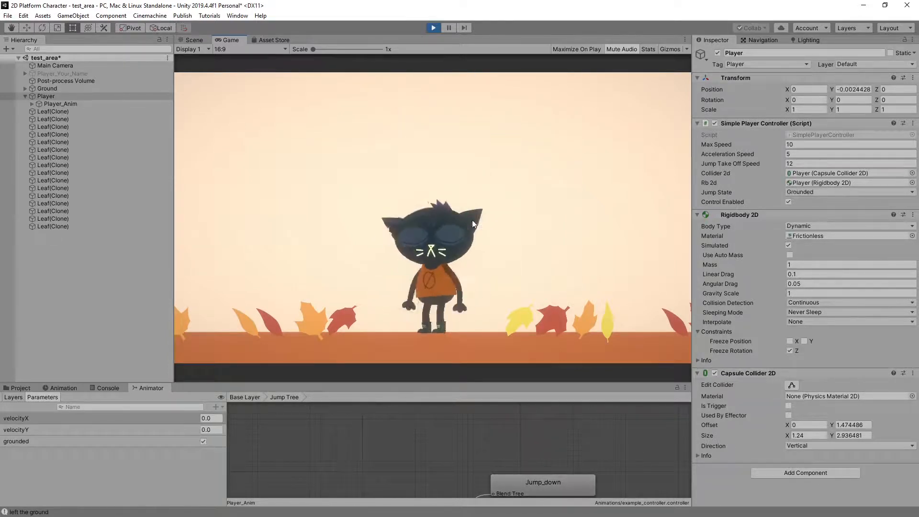
{"action": "key", "text": "space"}
{"action": "key", "text": "space"}
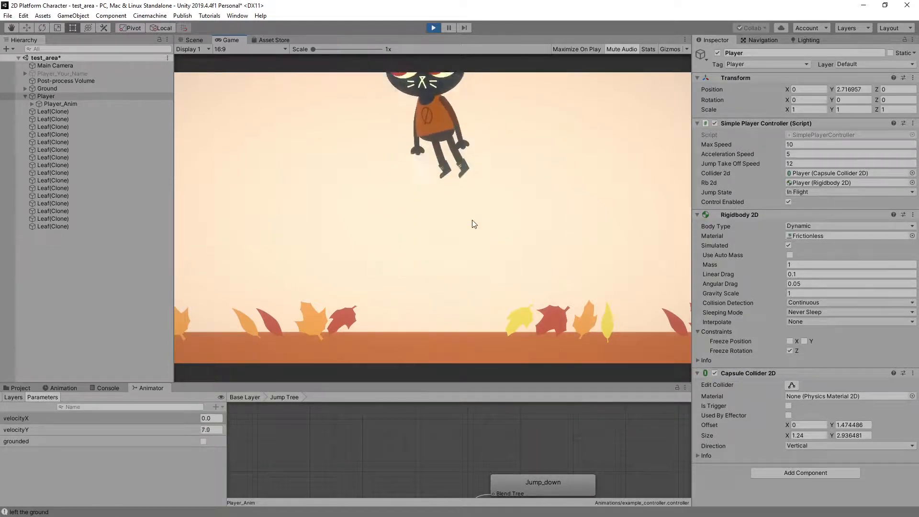
{"action": "key", "text": "space"}
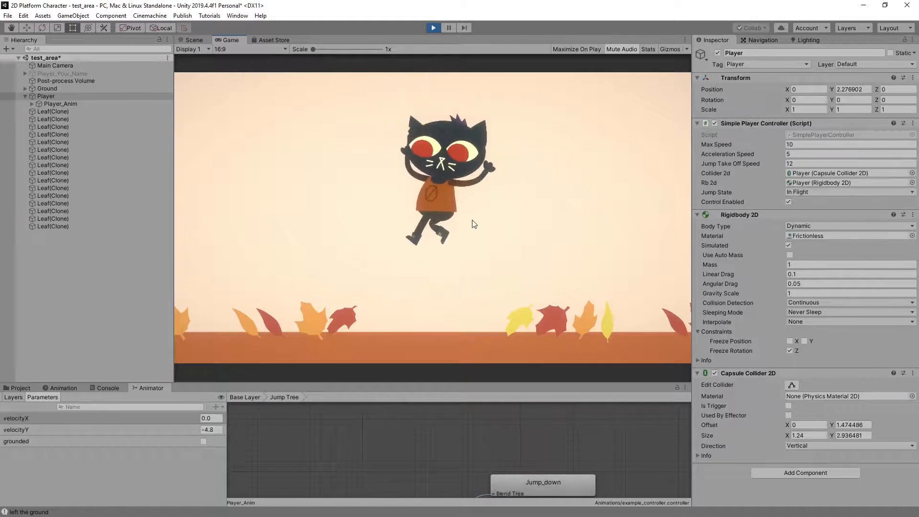
{"action": "key", "text": "space"}
{"action": "key", "text": "space"}
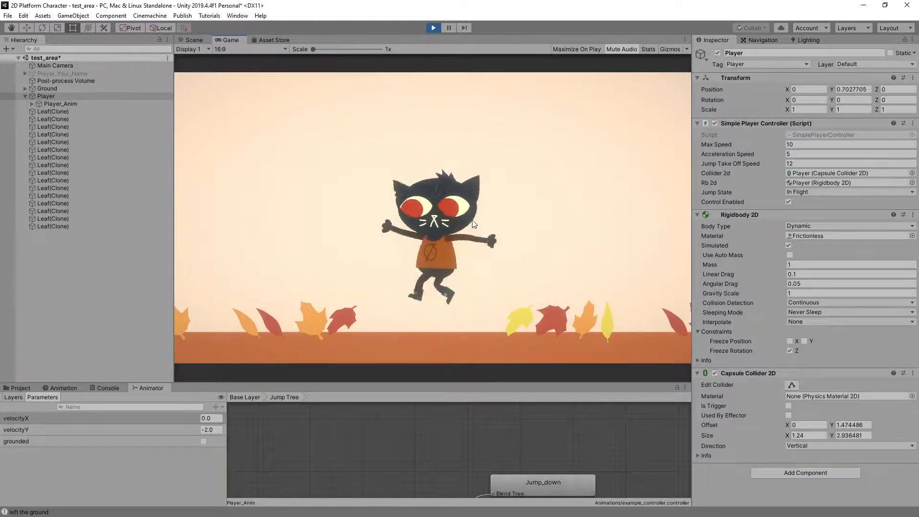
{"action": "key", "text": "space"}
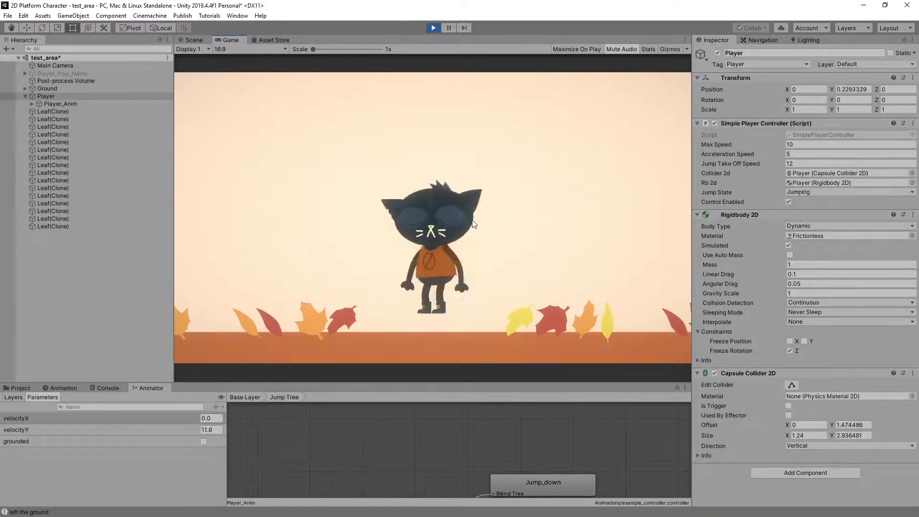
{"action": "key", "text": "space"}
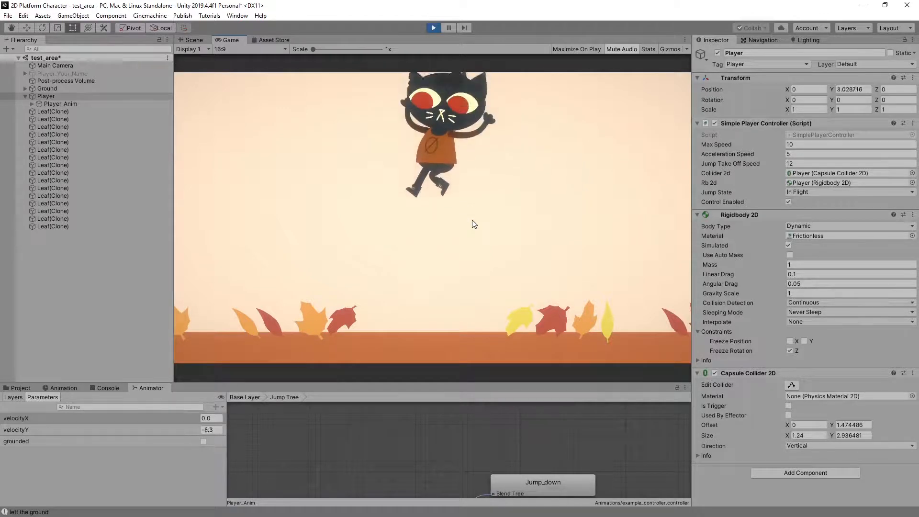
{"action": "key", "text": "space"}
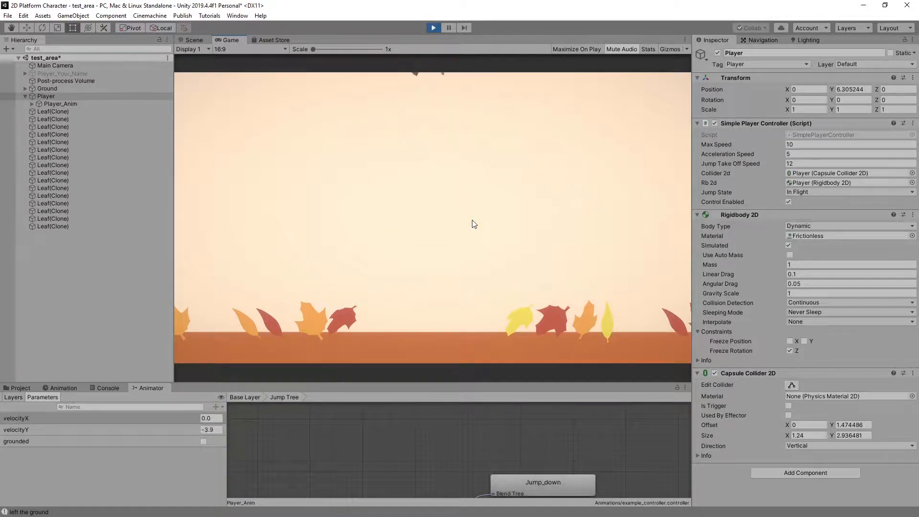
{"action": "key", "text": "space"}
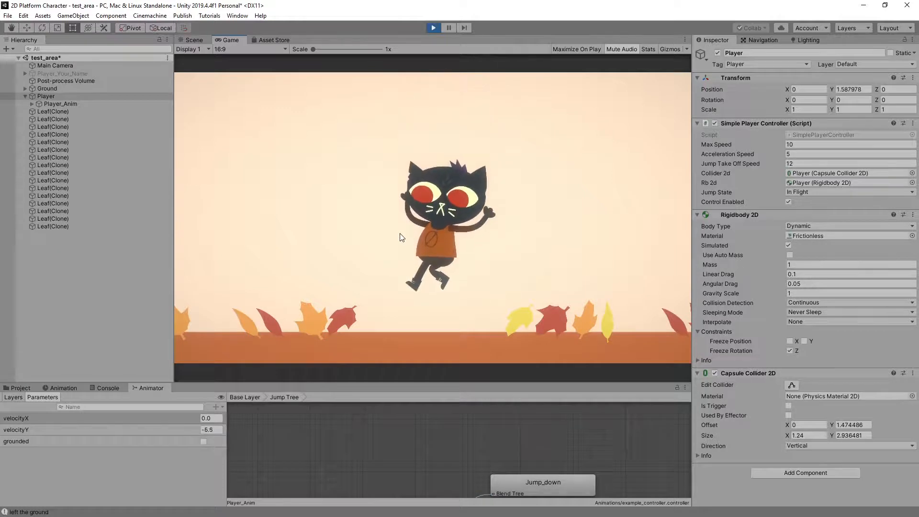
{"action": "key", "text": "space"}
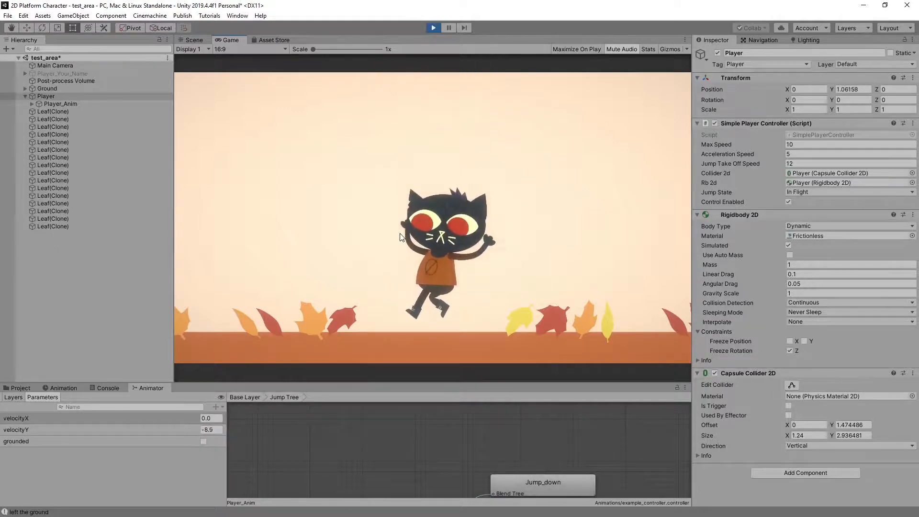
{"action": "key", "text": "space"}
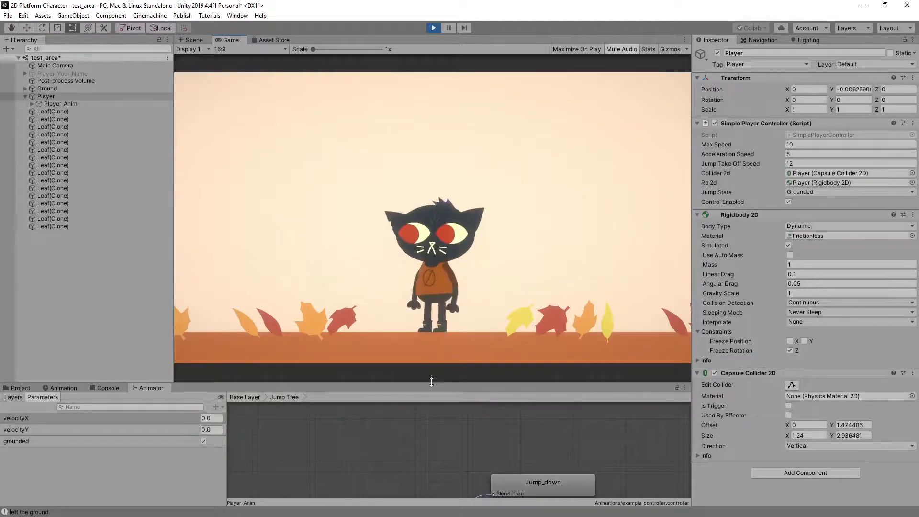
Step: Shrink the Game view to reveal the full Animator graph and return from the Jump Tree to the Base Layer
{"action": "left_click_drag", "start_coordinate": [431, 383], "coordinate": [443, 263]}
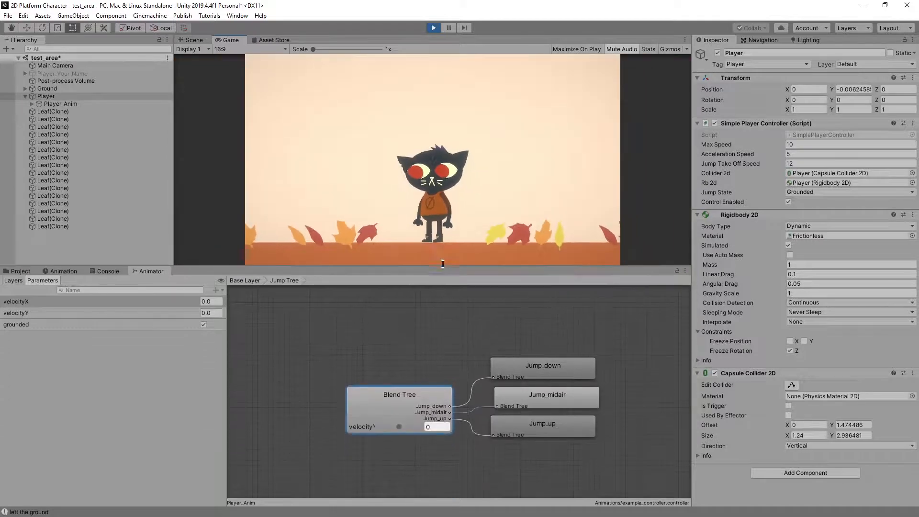
{"action": "double_click", "coordinate": [425, 333]}
{"action": "left_click", "coordinate": [372, 410]}
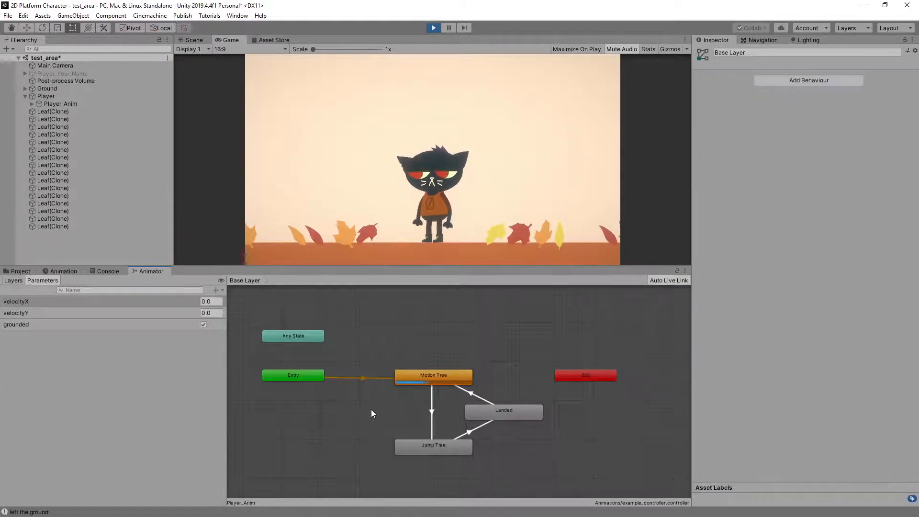
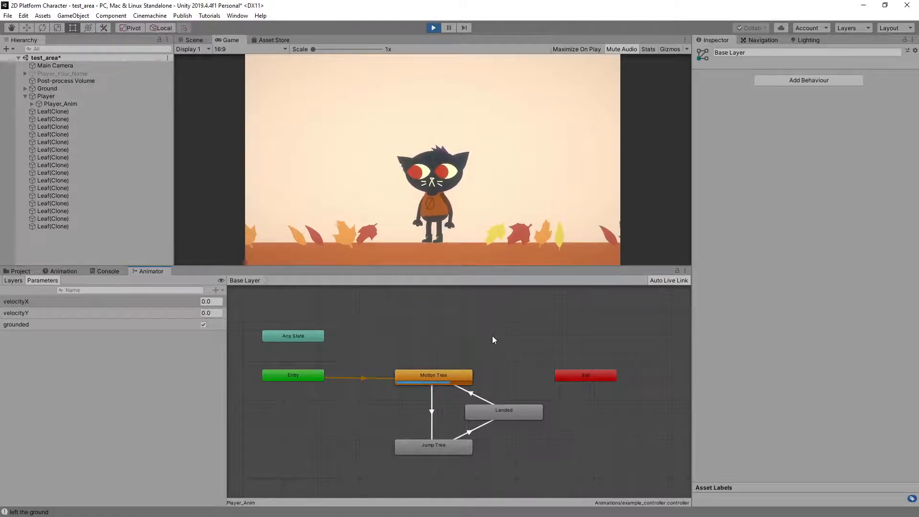
Step: Stop the game and set the gravity scale of the Player's Rigidbody 2D to 3
{"action": "left_click", "coordinate": [434, 28]}
{"action": "left_click", "coordinate": [51, 97]}
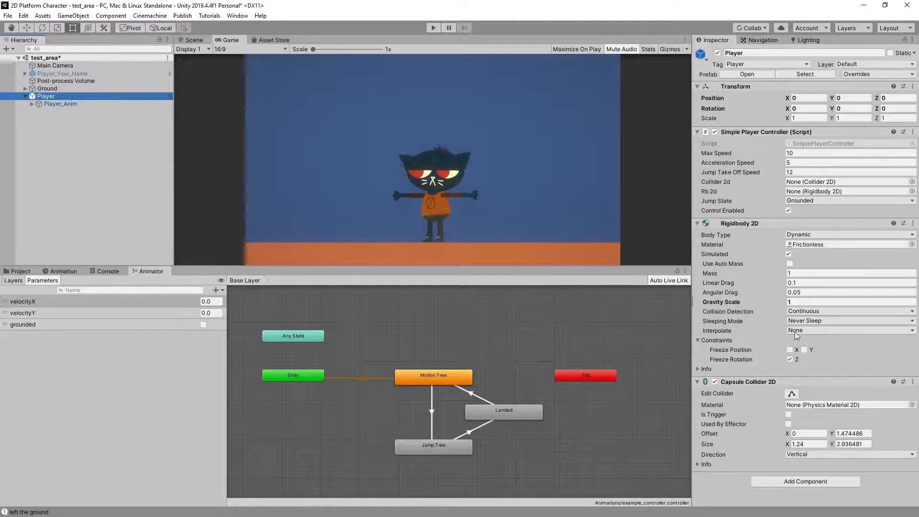
{"action": "left_click_drag", "start_coordinate": [819, 301], "coordinate": [765, 304]}
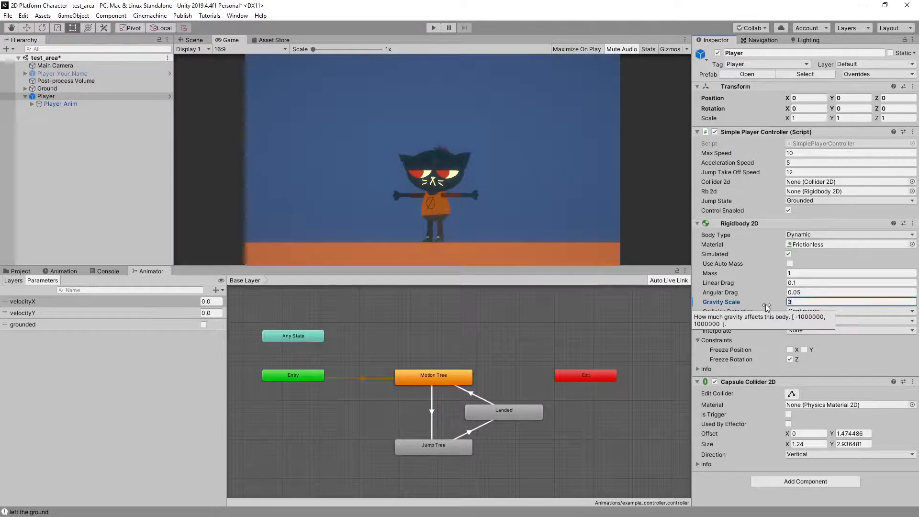
{"action": "left_click", "coordinate": [510, 326]}
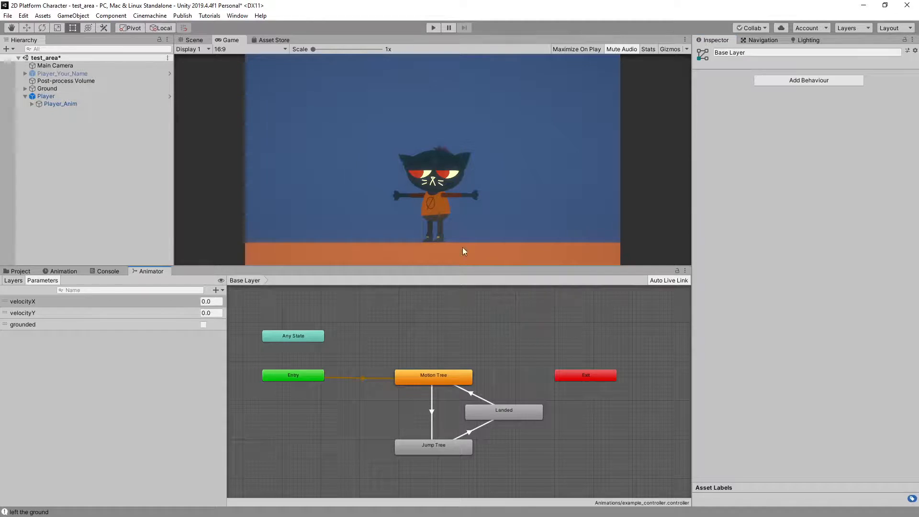
Step: Open the Jump_up clip of Player_Anim for editing in the Animation window
{"action": "left_click", "coordinate": [54, 271]}
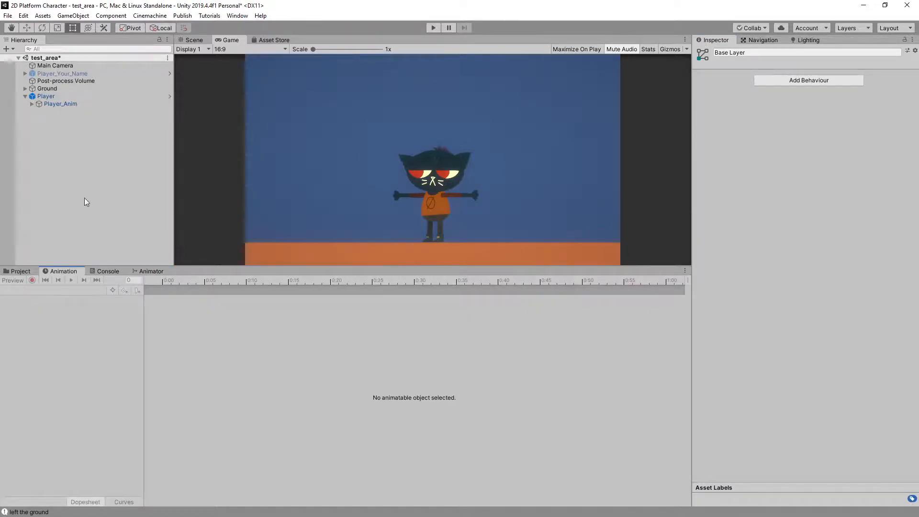
{"action": "left_click", "coordinate": [85, 96]}
{"action": "left_click", "coordinate": [84, 103]}
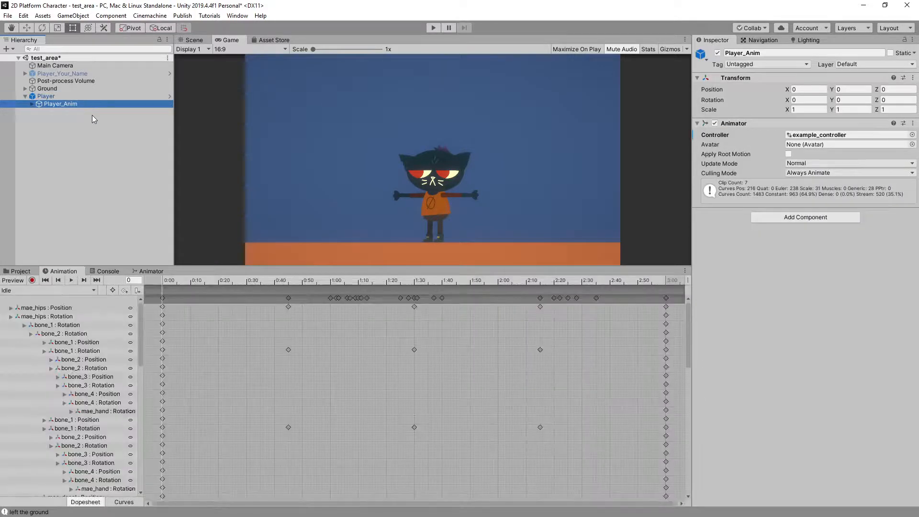
{"action": "left_click", "coordinate": [76, 289]}
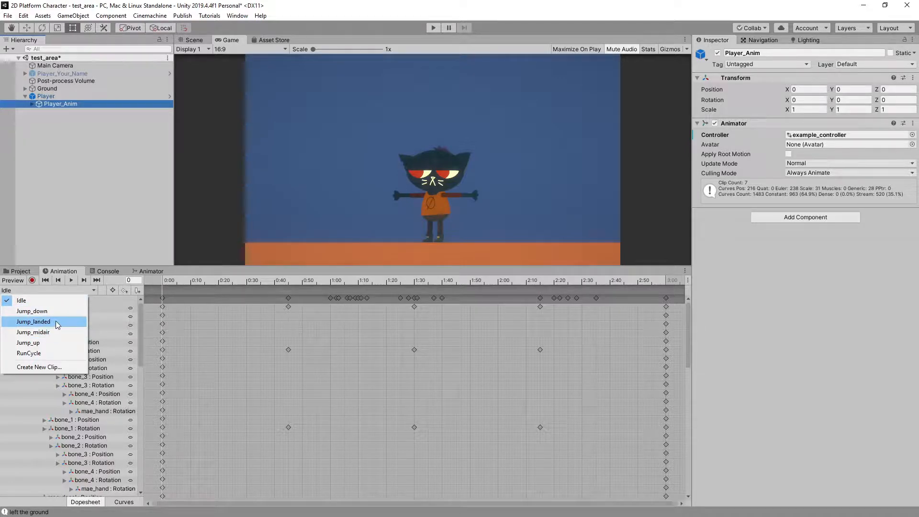
{"action": "left_click", "coordinate": [53, 343]}
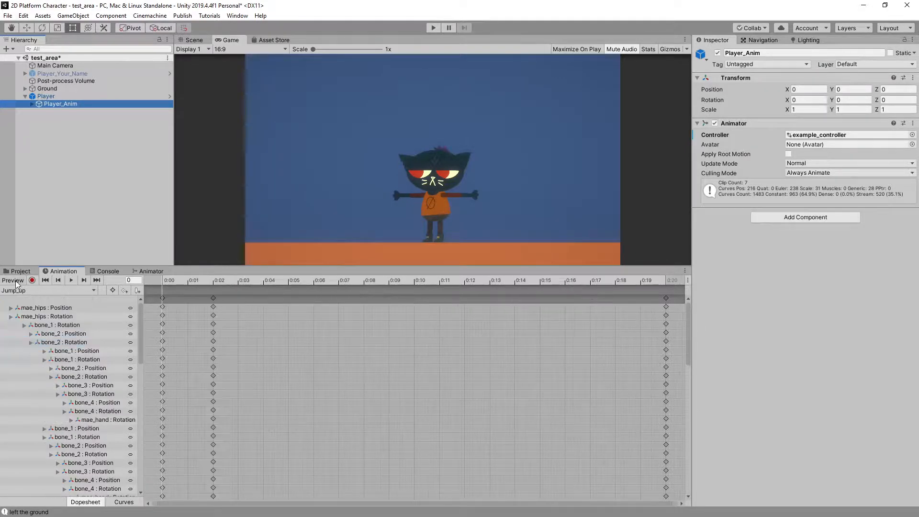
Step: Preview the Jump_up clip's start through frame 2 and copy all its keyframes at 0:00 and 0:02
{"action": "left_click_drag", "start_coordinate": [190, 282], "coordinate": [219, 279]}
{"action": "left_click", "coordinate": [162, 299]}
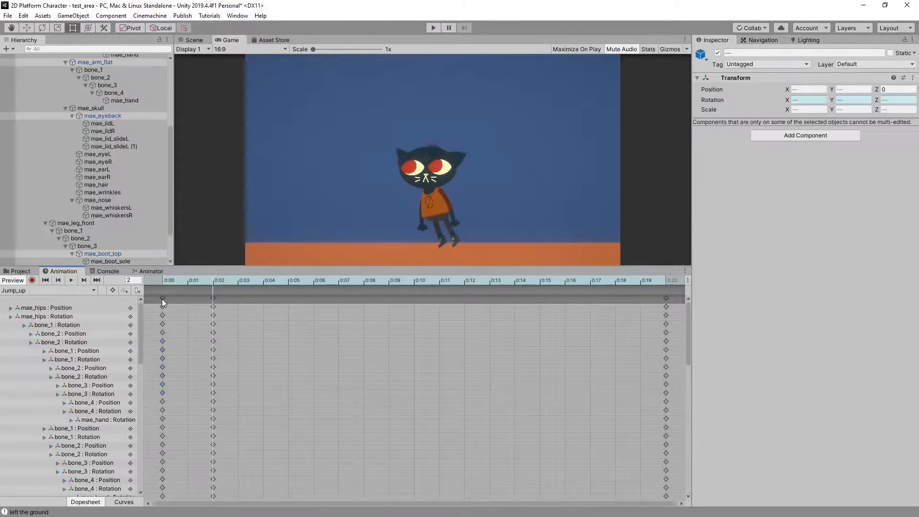
{"action": "left_click", "coordinate": [214, 298], "text": "shift"}
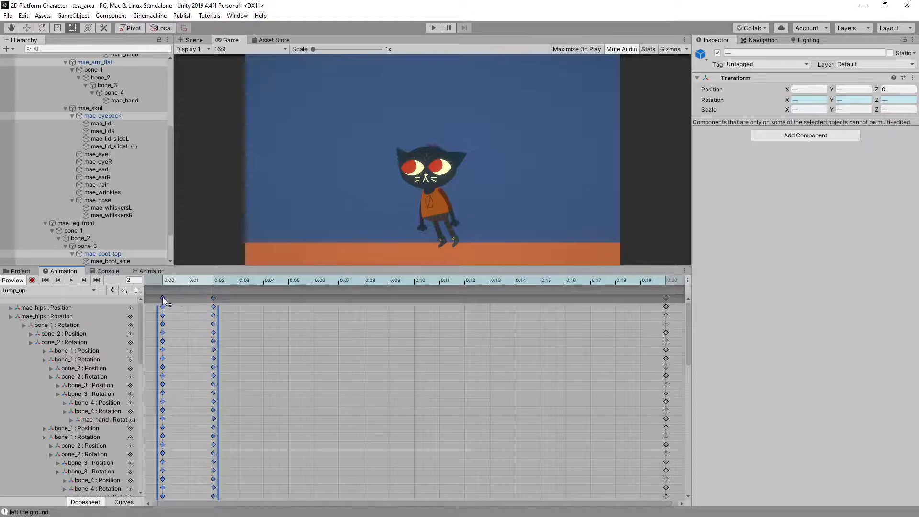
Step: Replace the Jump_up clip's opening crouch keyframes by moving the 0:02 keyframes to 0:00
{"action": "left_click", "coordinate": [311, 296]}
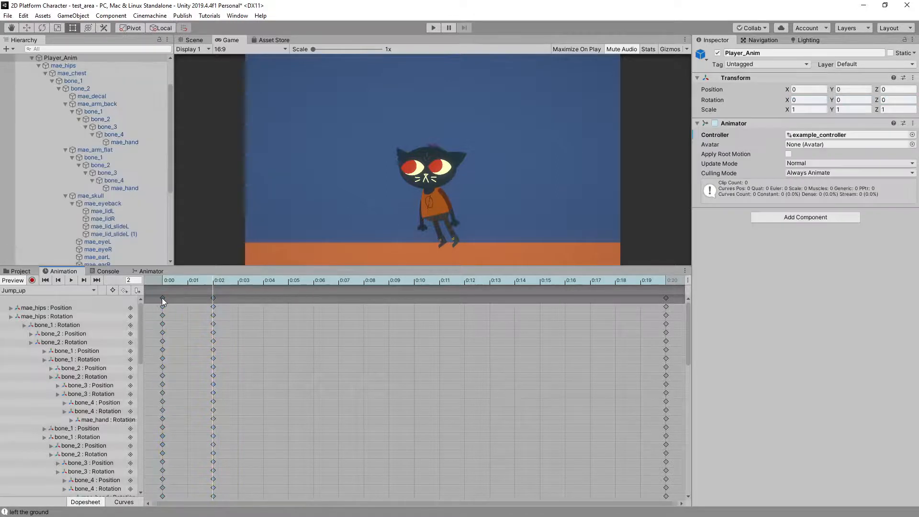
{"action": "mouse_move", "coordinate": [162, 298]}
{"action": "left_mouse_down"}
{"action": "mouse_move", "coordinate": [214, 297]}
{"action": "mouse_move", "coordinate": [154, 298]}
{"action": "left_mouse_up"}
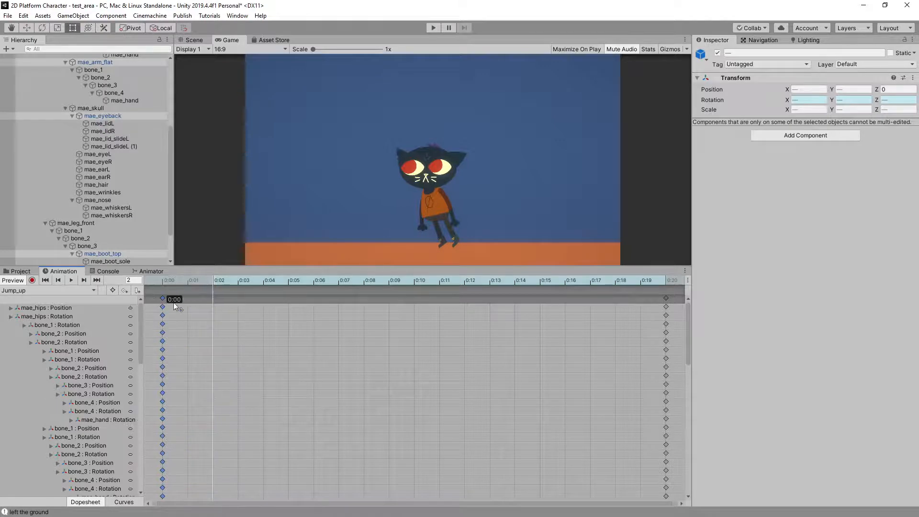
{"action": "left_click", "coordinate": [246, 297]}
Step: Create a new animation clip named pushoff in the Animations folder
{"action": "left_click", "coordinate": [50, 289]}
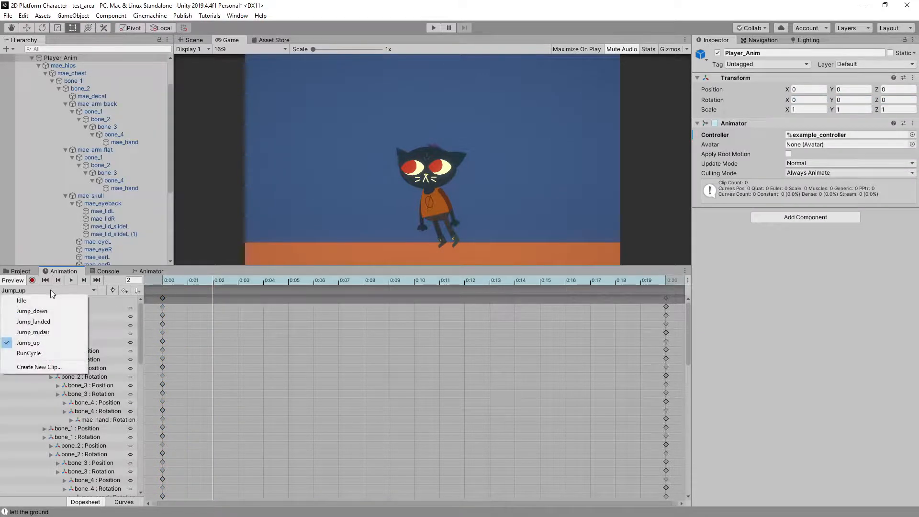
{"action": "left_click", "coordinate": [54, 367]}
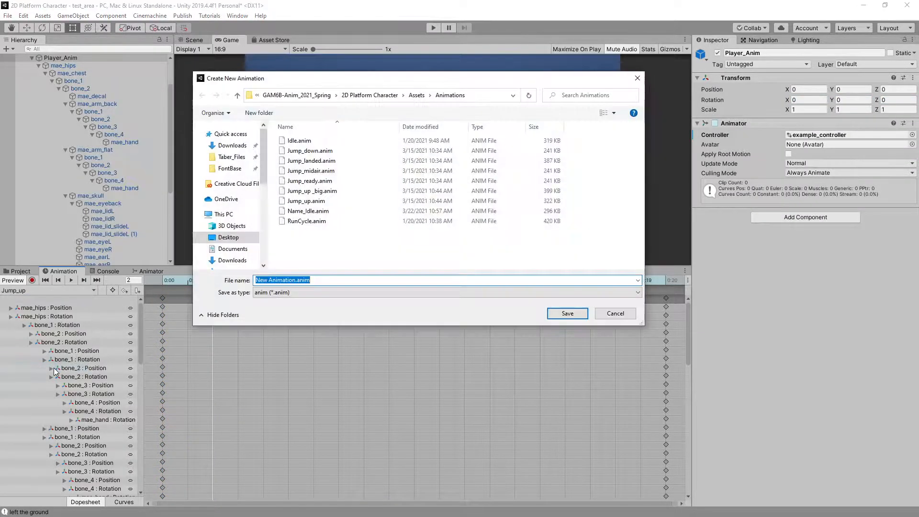
{"action": "type", "text": "pushed"}
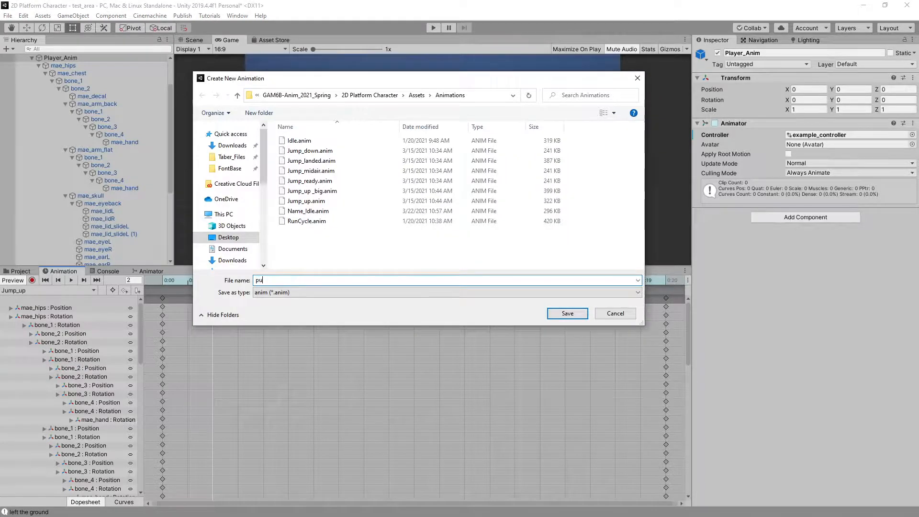
{"action": "key", "text": "Return"}
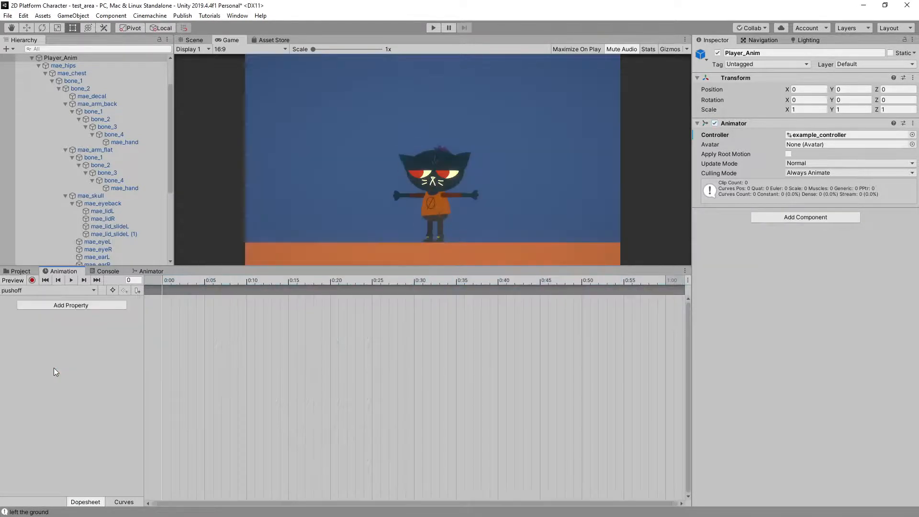
Step: Enable keyframe recording, paste the copied Jump_up keyframes at the start of pushoff and preview frames 0 to 2
{"action": "left_click", "coordinate": [32, 281]}
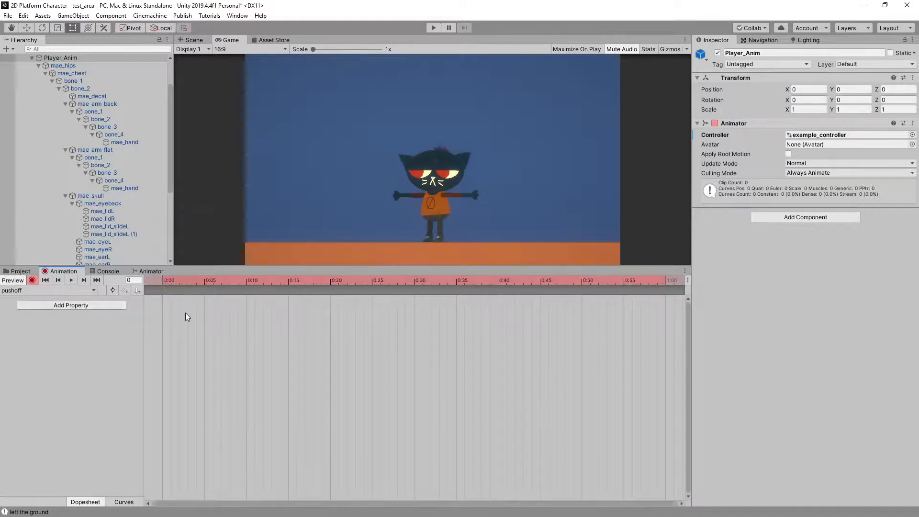
{"action": "key", "text": "ctrl+v"}
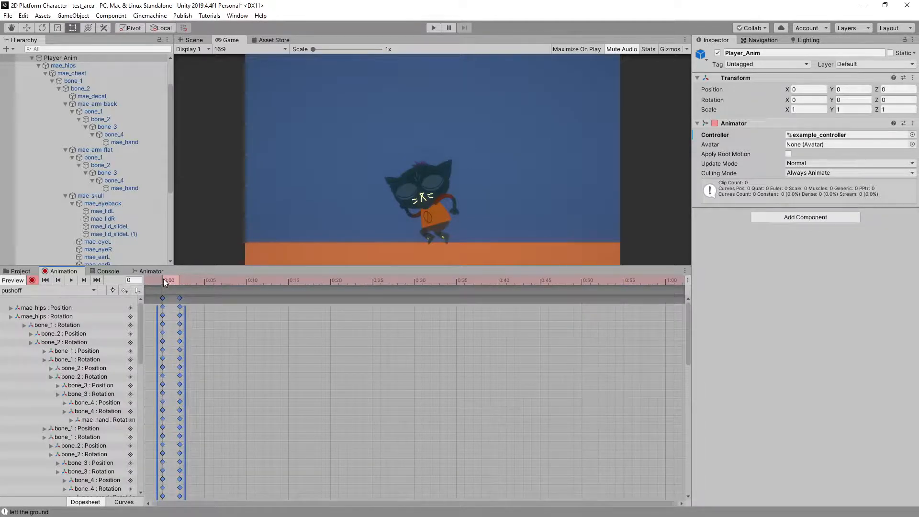
{"action": "left_click_drag", "start_coordinate": [163, 279], "coordinate": [179, 281]}
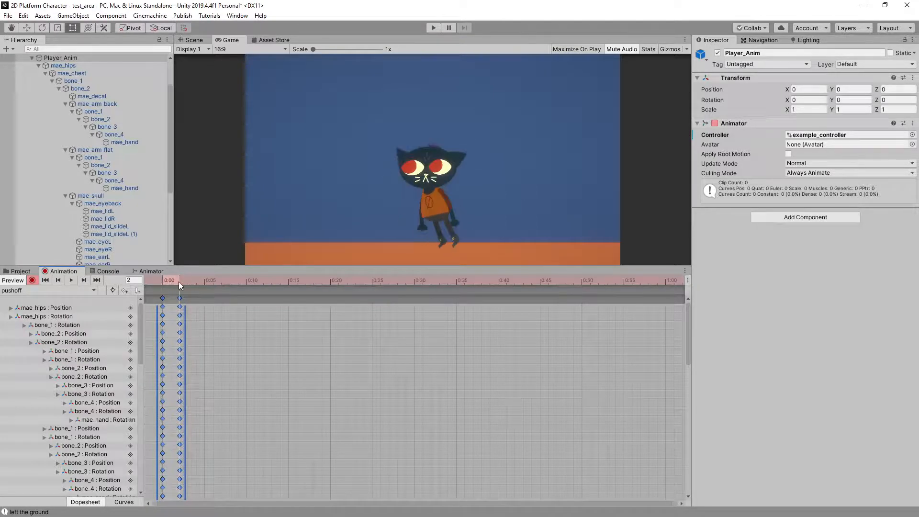
Step: Duplicate the pushoff clip's 0:02 keyframes at 1:00 and turn off keyframe recording
{"action": "left_click", "coordinate": [199, 298]}
{"action": "left_click", "coordinate": [180, 297]}
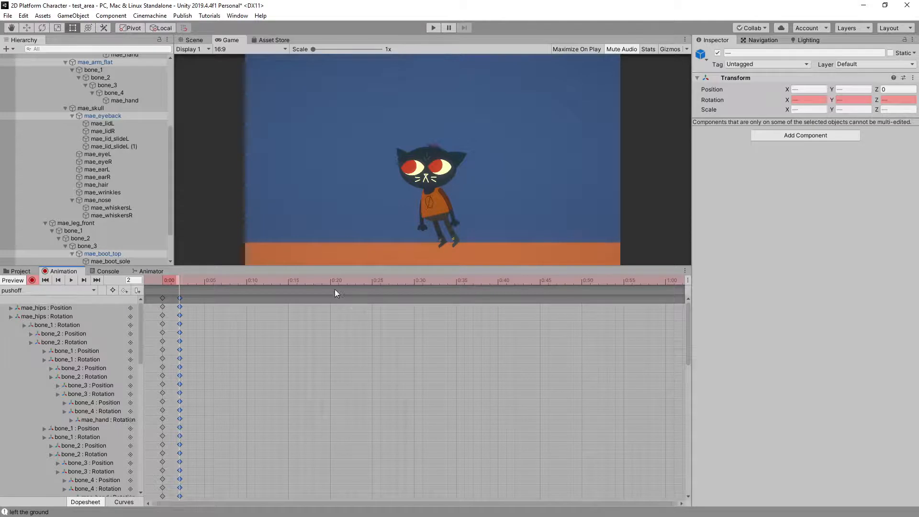
{"action": "left_click_drag", "start_coordinate": [330, 281], "coordinate": [667, 281]}
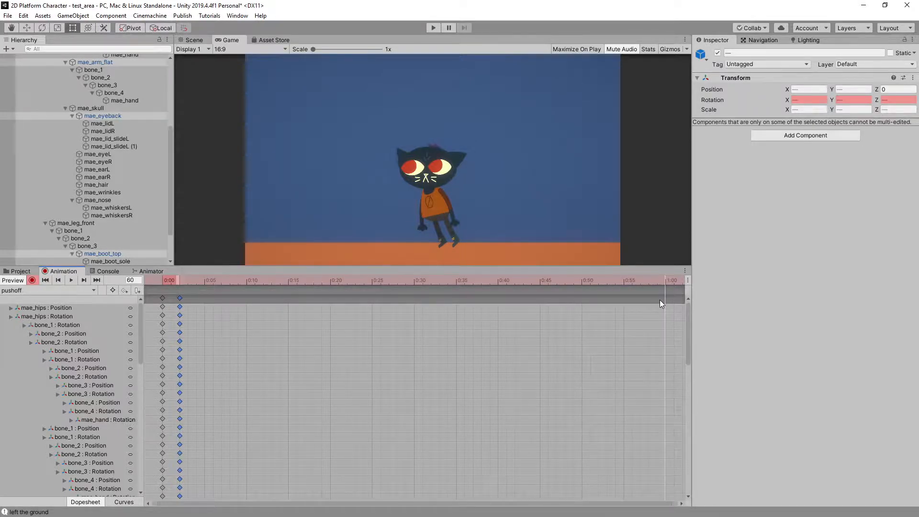
{"action": "key", "text": "ctrl+v"}
{"action": "left_click_drag", "start_coordinate": [541, 281], "coordinate": [179, 298]}
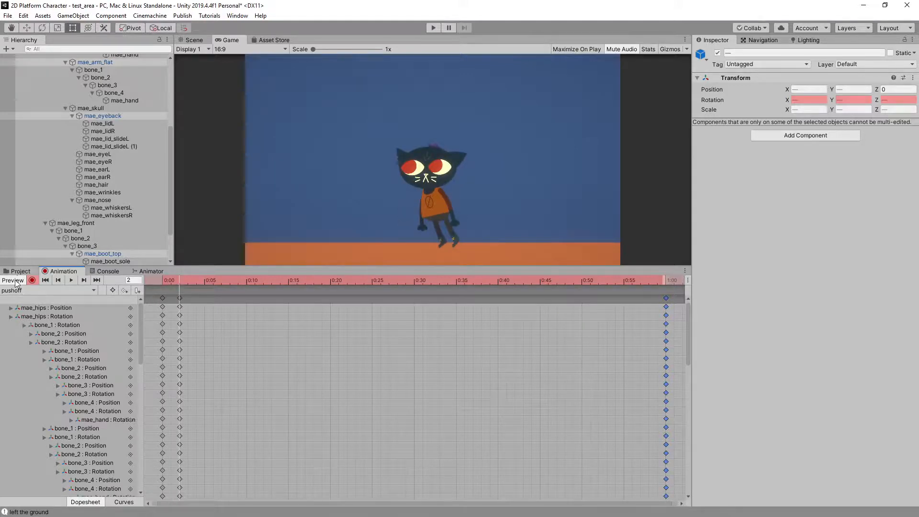
{"action": "left_click", "coordinate": [32, 281]}
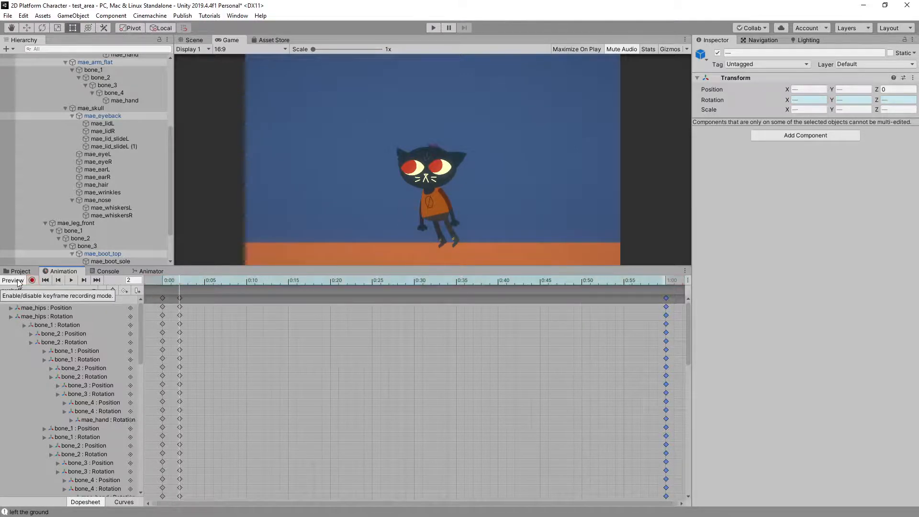
Step: Reposition the pushoff state in the Animator graph opposite Landed, between Motion Tree and Jump Tree
{"action": "left_click", "coordinate": [150, 271]}
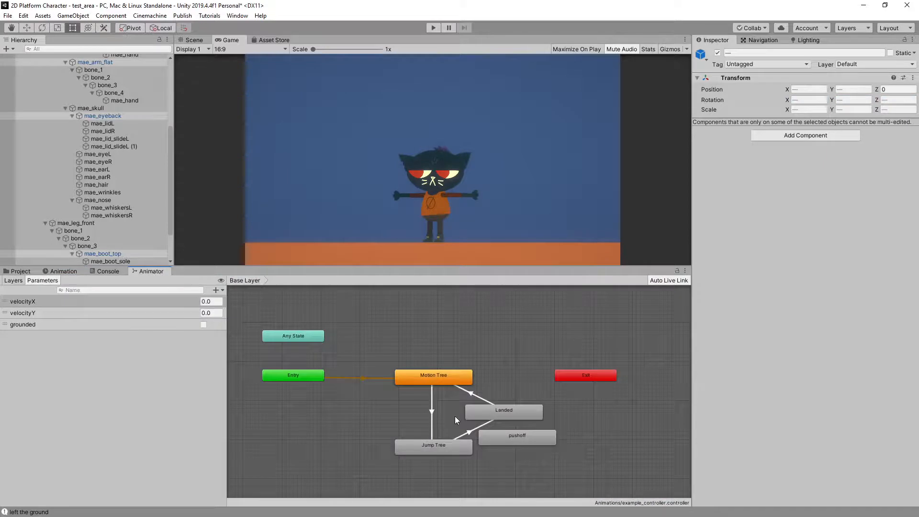
{"action": "left_click_drag", "start_coordinate": [521, 440], "coordinate": [366, 410]}
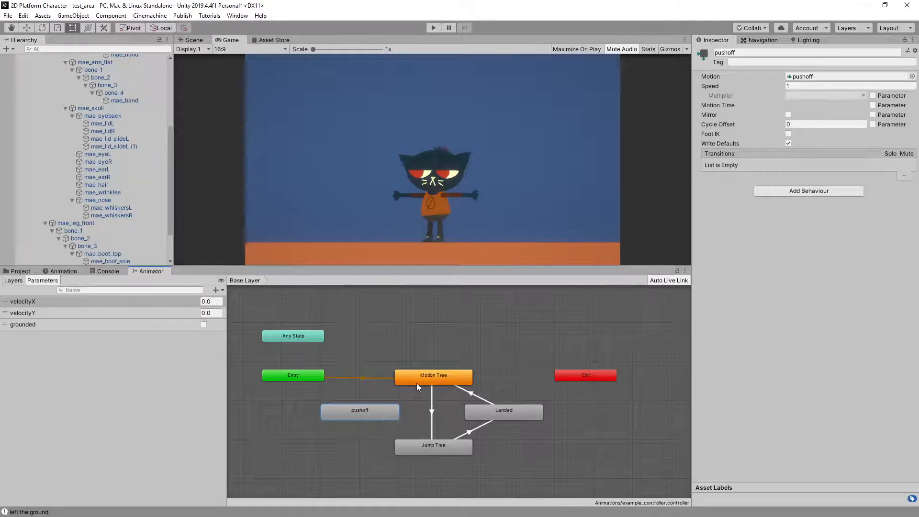
{"action": "left_click", "coordinate": [409, 326]}
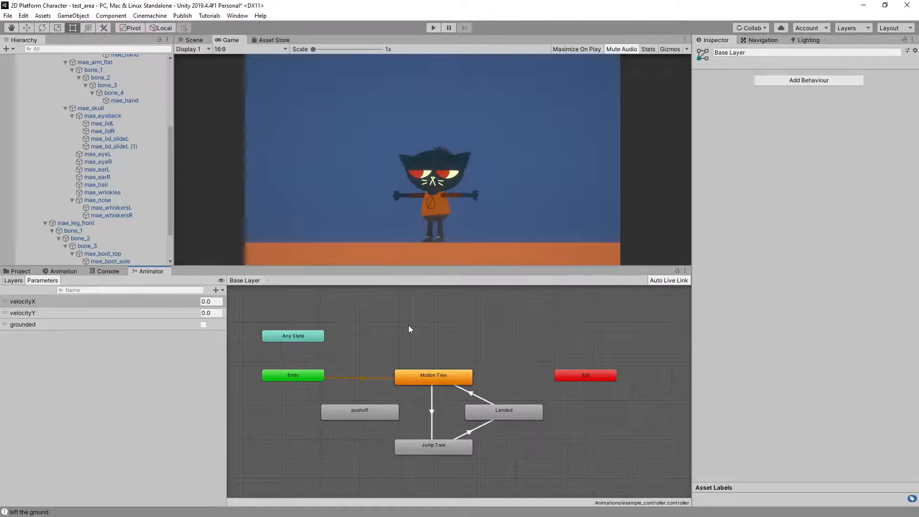
Step: Review the Jump Tree's blend tree and its Jump_up motion, and return to the Base Layer
{"action": "double_click", "coordinate": [424, 446]}
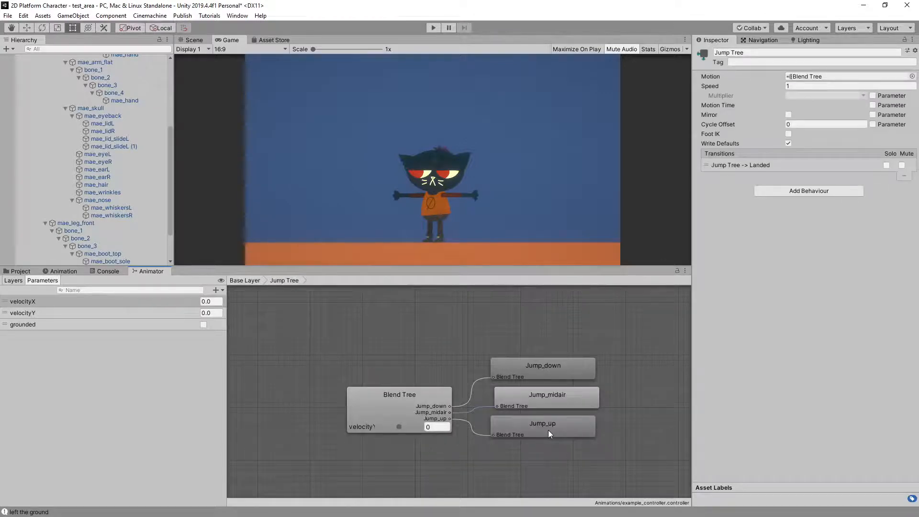
{"action": "left_click", "coordinate": [549, 431]}
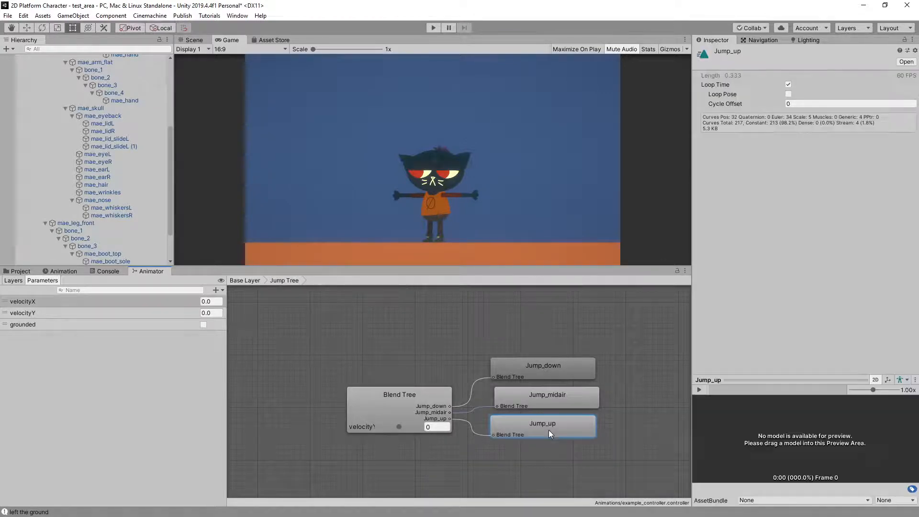
{"action": "left_click", "coordinate": [419, 337]}
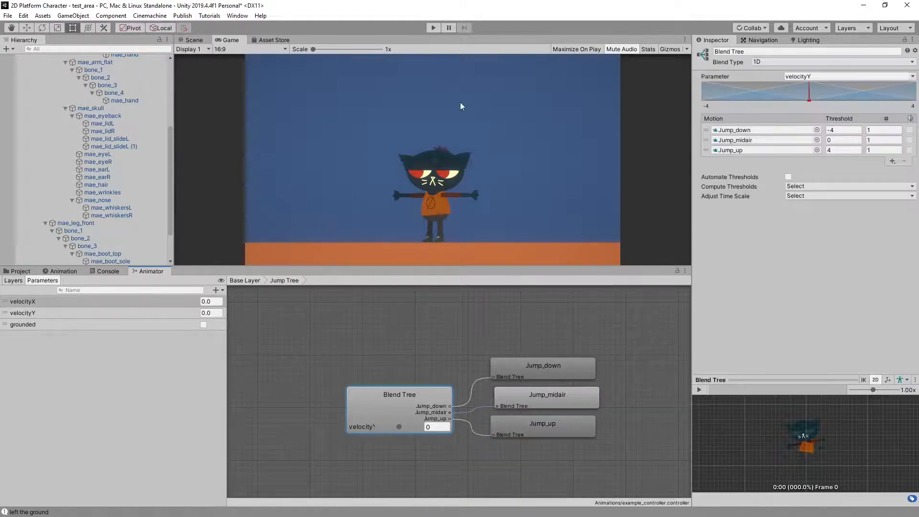
{"action": "double_click", "coordinate": [336, 360]}
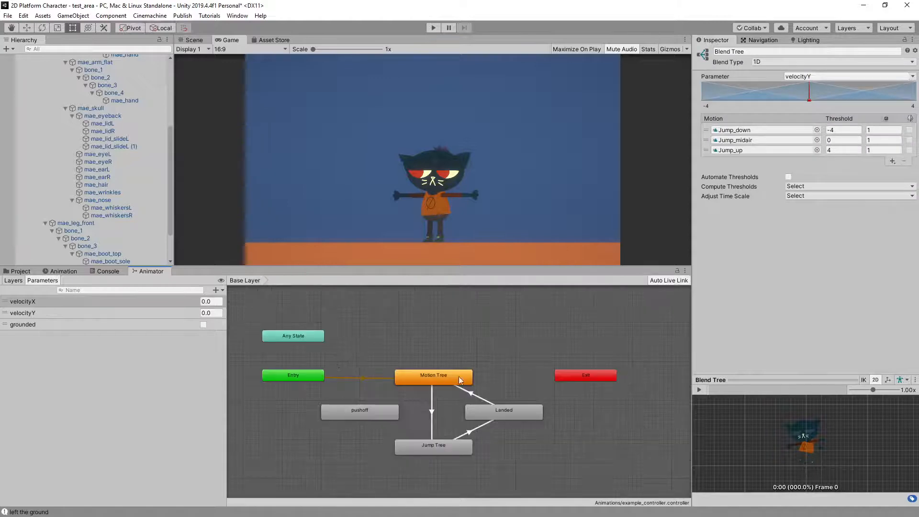
Step: Playtest standing and moving jumps in both directions to check the trimmed Jump_up animation, and stop play mode
{"action": "left_click", "coordinate": [433, 27]}
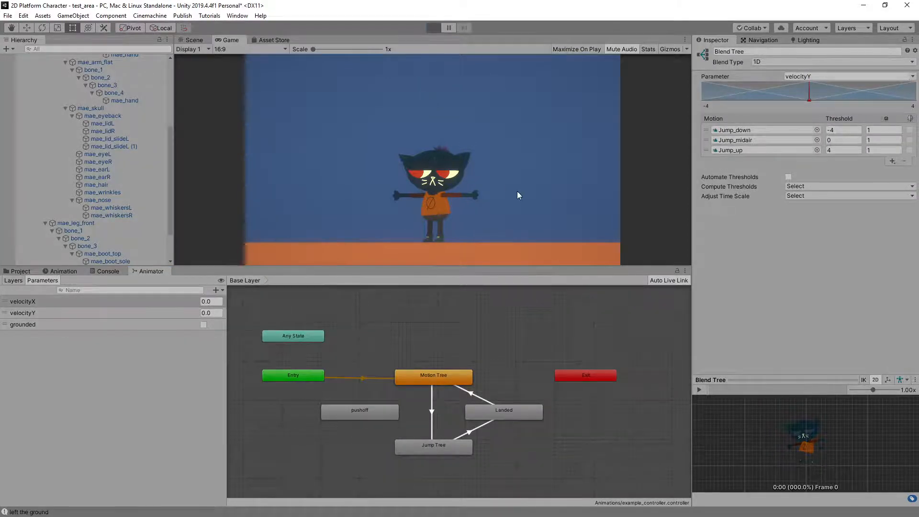
{"action": "key", "text": "space"}
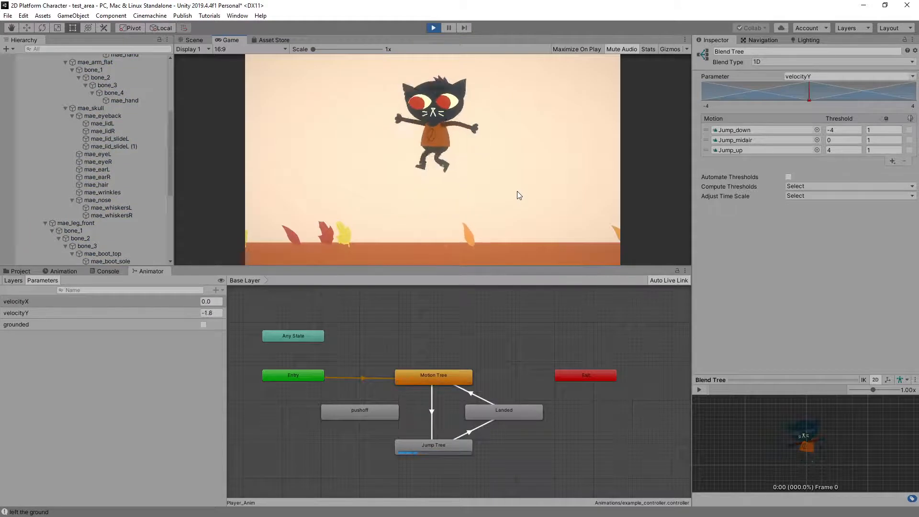
{"action": "key", "text": "space"}
{"action": "key", "text": "space"}
{"action": "key", "text": "Left"}
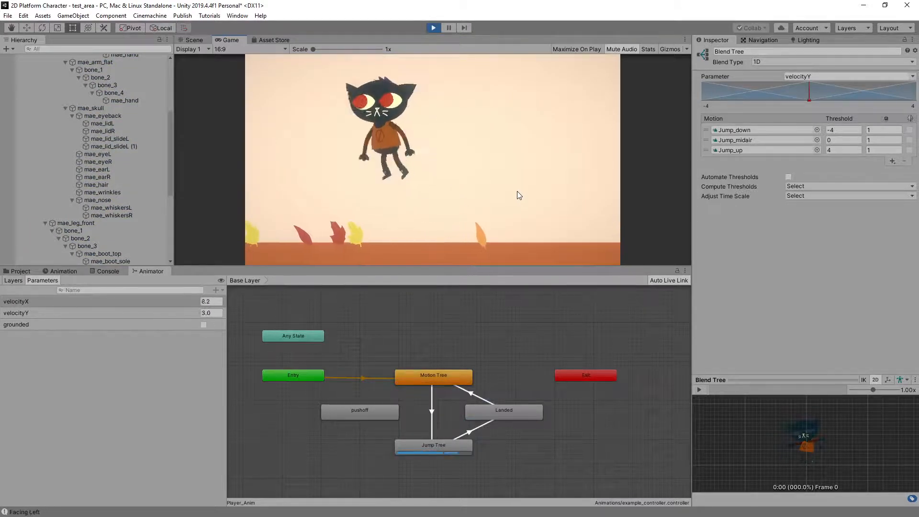
{"action": "key", "text": "space"}
{"action": "key", "text": "Right"}
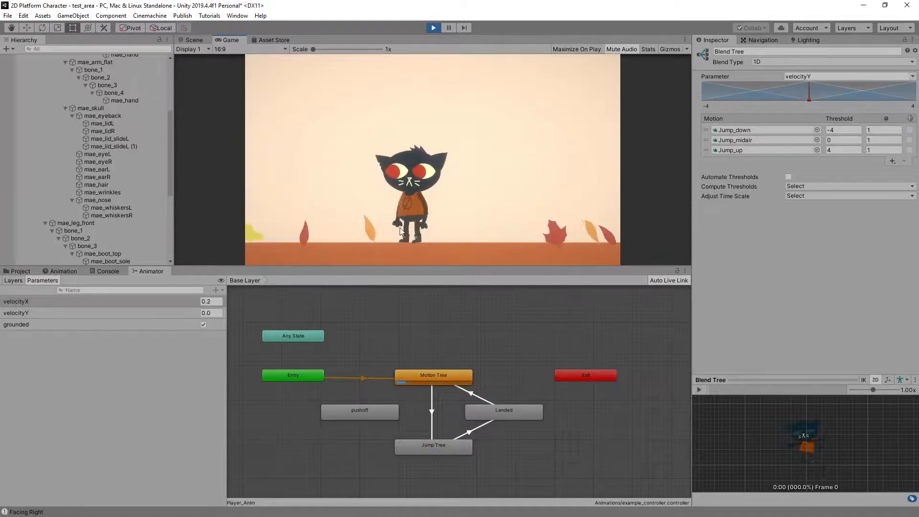
{"action": "key", "text": "space"}
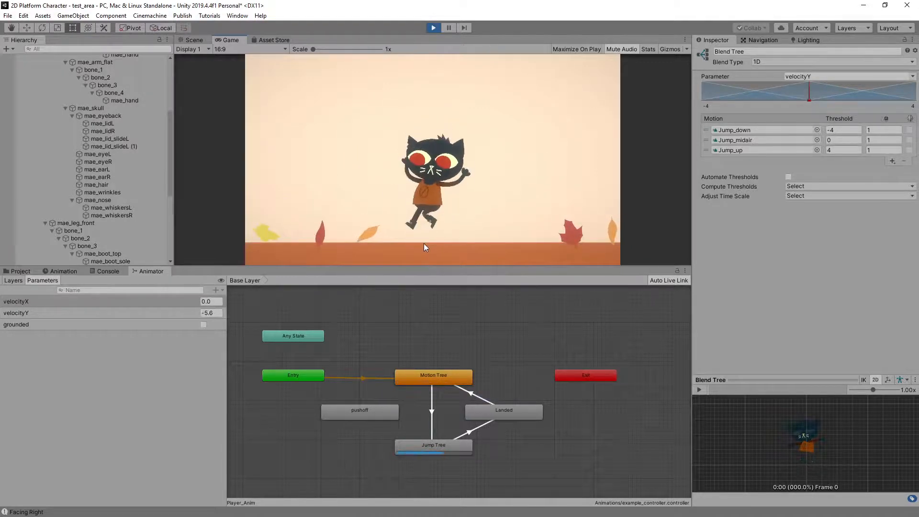
{"action": "key", "text": "space"}
{"action": "key", "text": "space"}
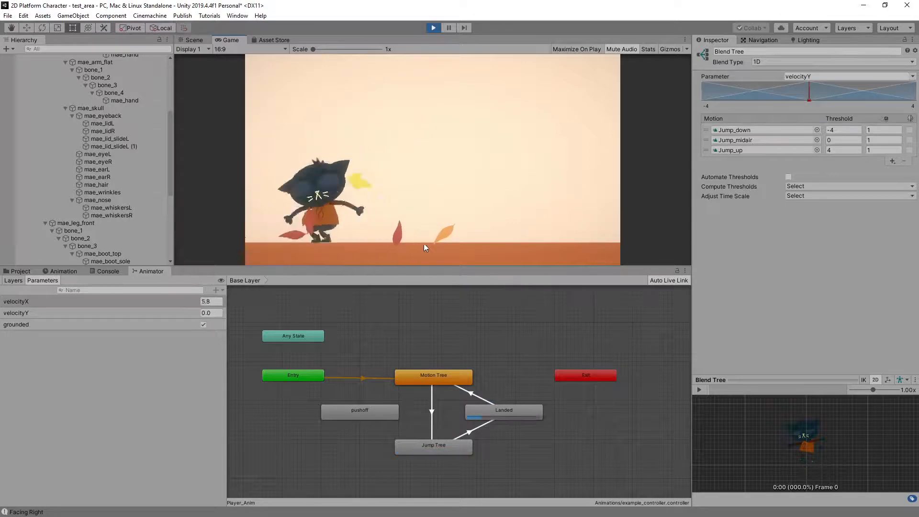
{"action": "key", "text": "space"}
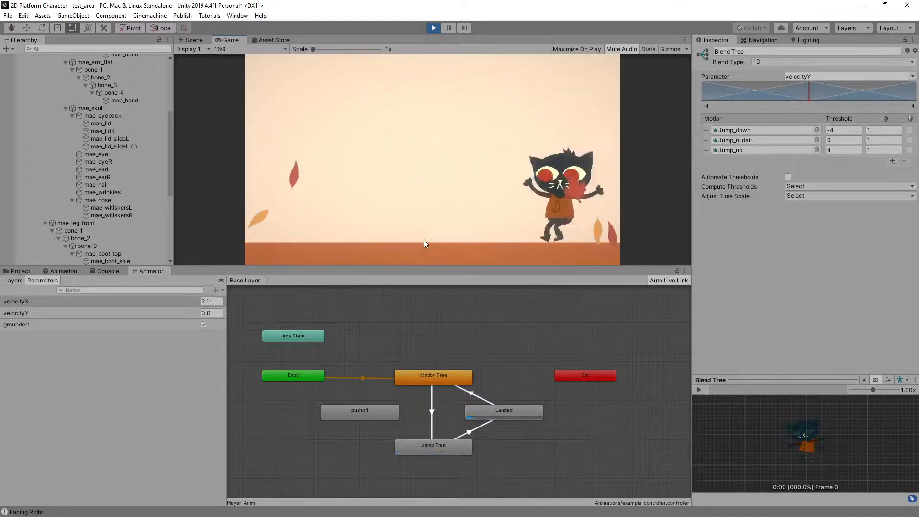
{"action": "left_click", "coordinate": [433, 27]}
Step: Add transitions from Motion Tree to pushoff and from pushoff to Jump Tree, replacing the direct Motion Tree to Jump Tree transition
{"action": "right_click", "coordinate": [420, 378]}
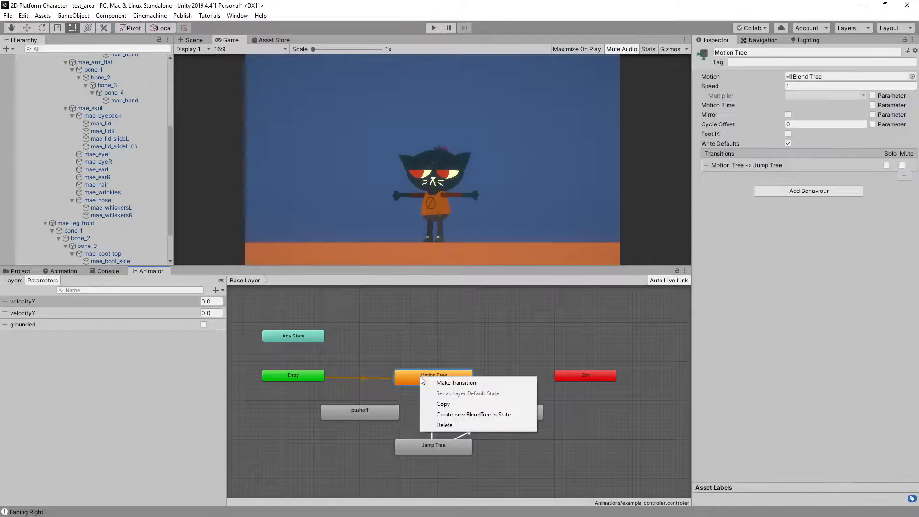
{"action": "left_click", "coordinate": [449, 381]}
{"action": "right_click", "coordinate": [367, 410]}
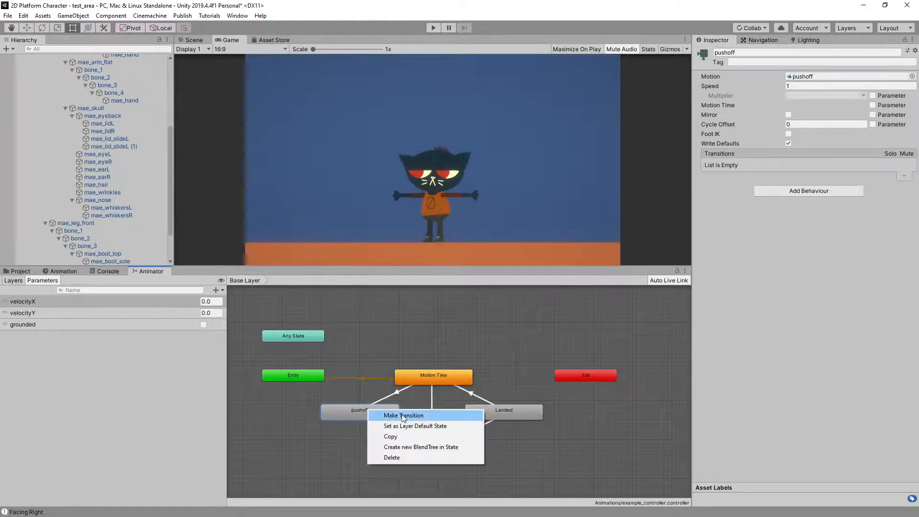
{"action": "left_click", "coordinate": [408, 414]}
{"action": "left_click", "coordinate": [420, 449]}
{"action": "left_click", "coordinate": [431, 410]}
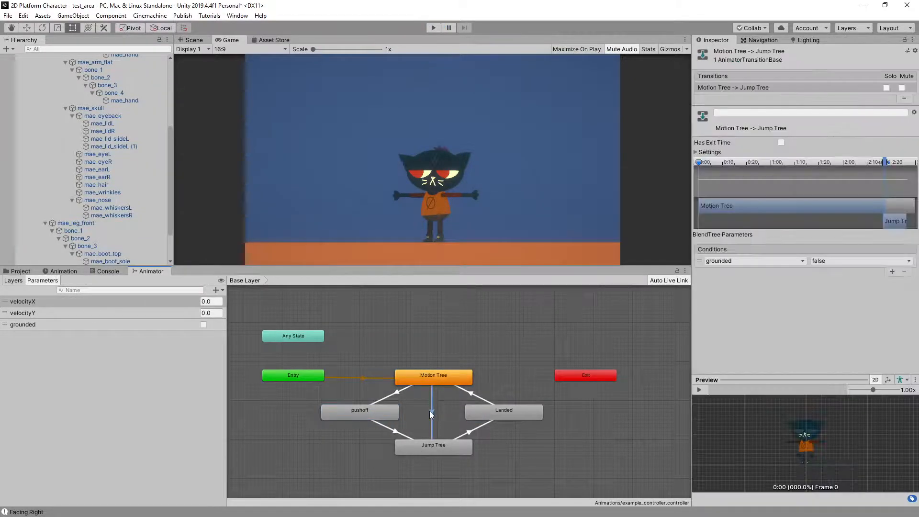
{"action": "key", "text": "Delete"}
Step: Add a condition to the Motion Tree to pushoff transition requiring grounded to be false
{"action": "left_click", "coordinate": [396, 393]}
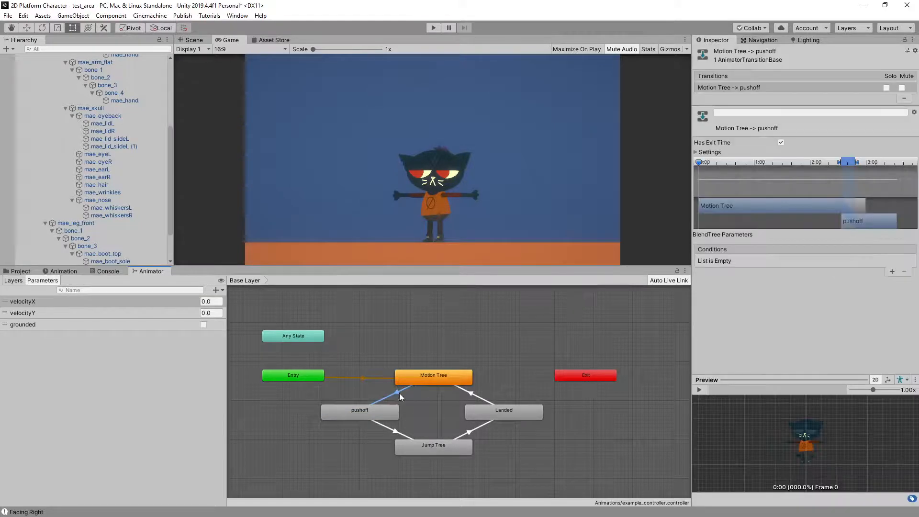
{"action": "left_click", "coordinate": [892, 271]}
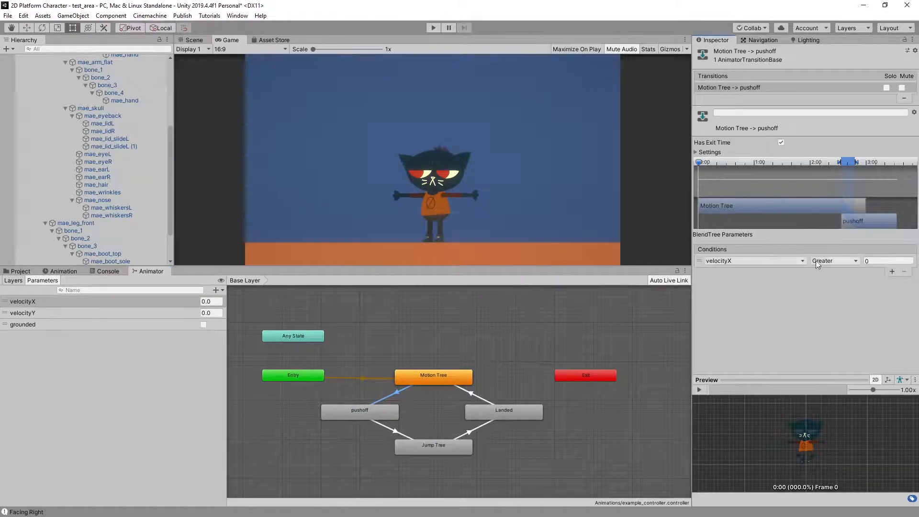
{"action": "left_click", "coordinate": [786, 260]}
{"action": "left_click", "coordinate": [740, 309]}
{"action": "left_click", "coordinate": [828, 262]}
{"action": "left_click", "coordinate": [828, 286]}
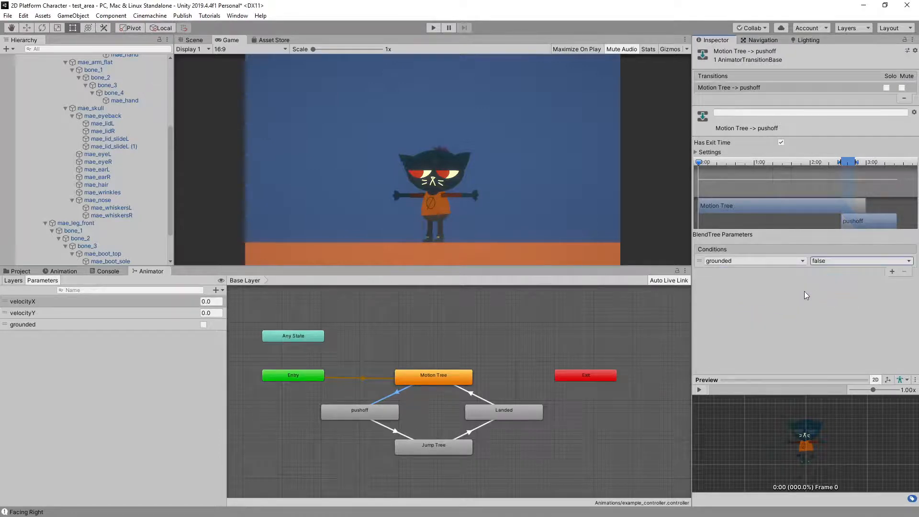
Step: Disable Has Exit Time on the Motion Tree to pushoff transition and set its transition duration to 0
{"action": "left_click", "coordinate": [781, 142]}
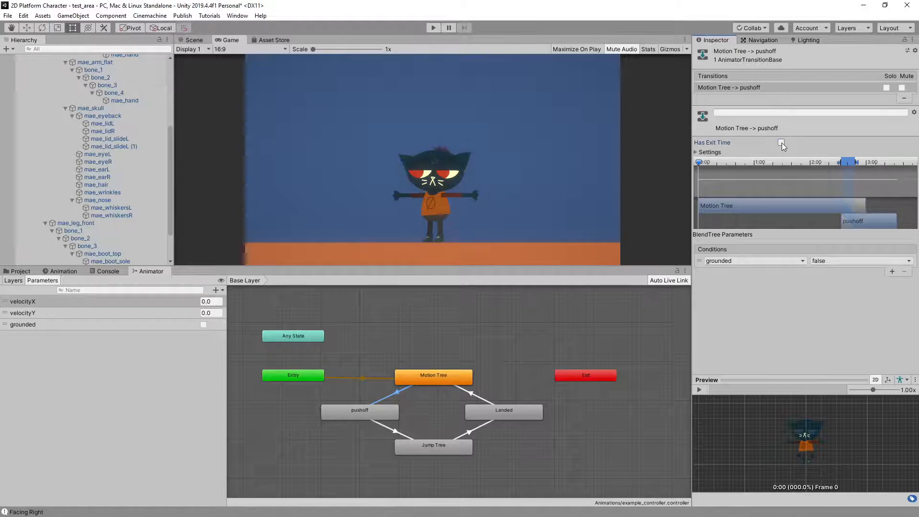
{"action": "left_click", "coordinate": [696, 152]}
{"action": "left_click", "coordinate": [773, 181]}
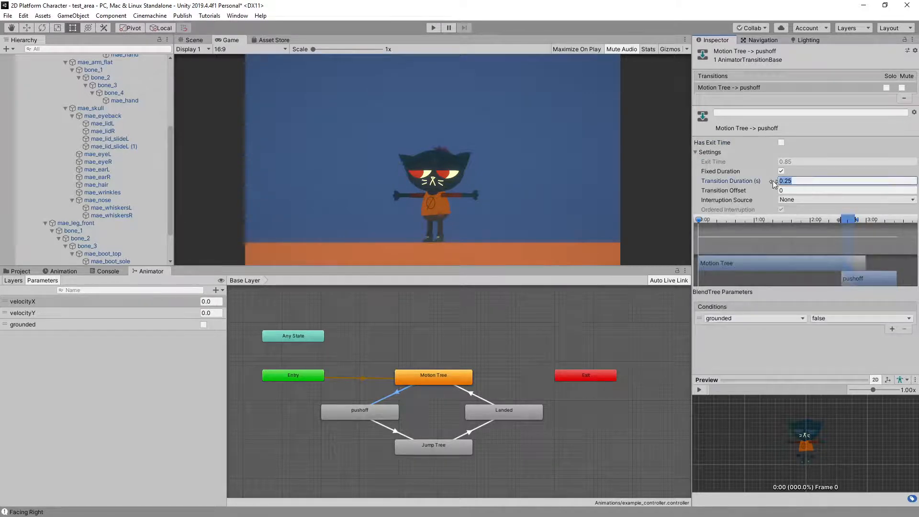
{"action": "type", "text": "0"}
{"action": "left_click", "coordinate": [795, 357]}
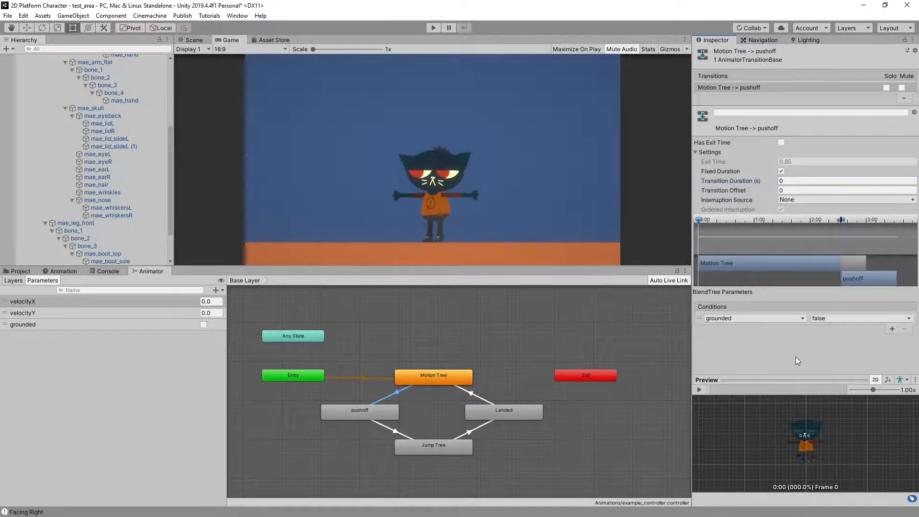
Step: Set the pushoff to Jump Tree transition's exit time to 0.2 and its transition duration to 0.1 s
{"action": "left_click", "coordinate": [389, 429]}
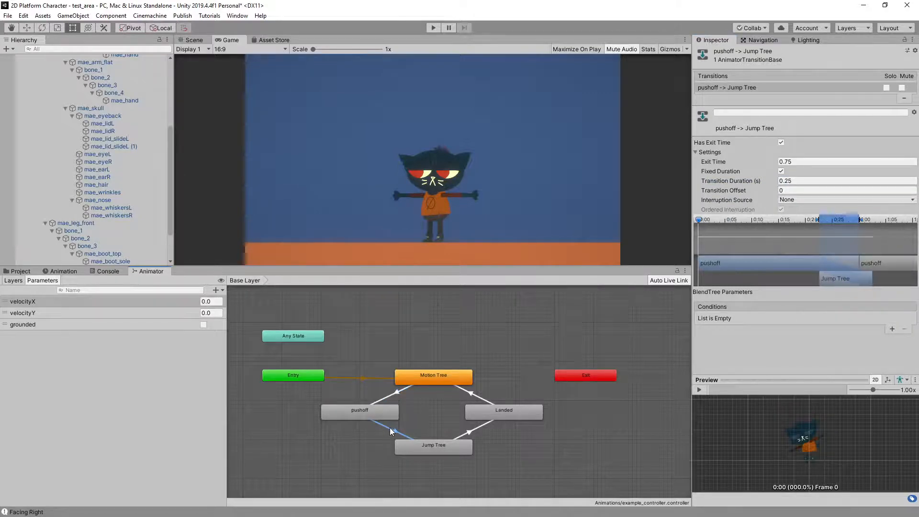
{"action": "left_click", "coordinate": [792, 160]}
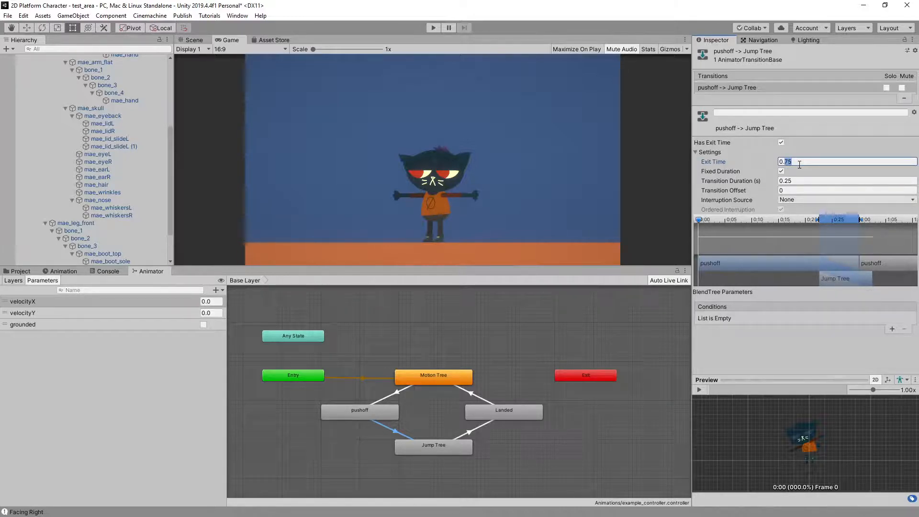
{"action": "type", "text": "0.2"}
{"action": "left_click_drag", "start_coordinate": [799, 181], "coordinate": [789, 183]}
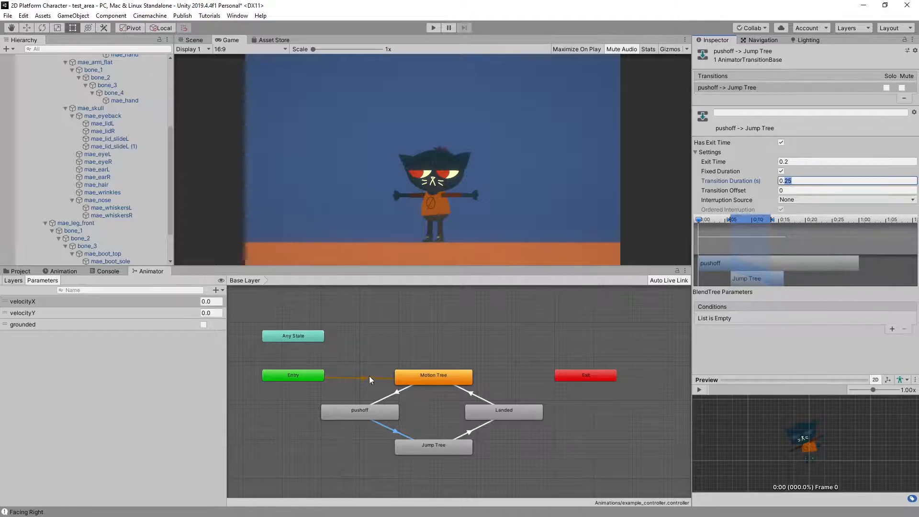
{"action": "type", "text": "1"}
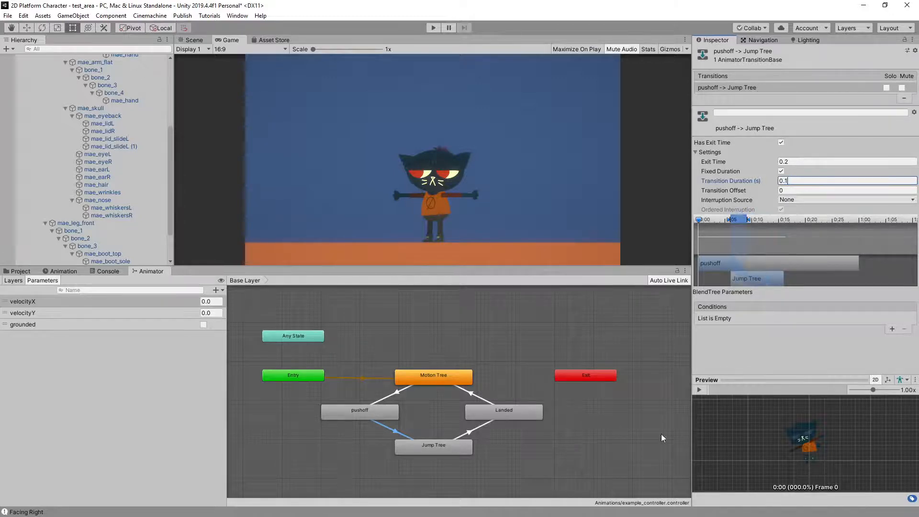
{"action": "left_click", "coordinate": [623, 420]}
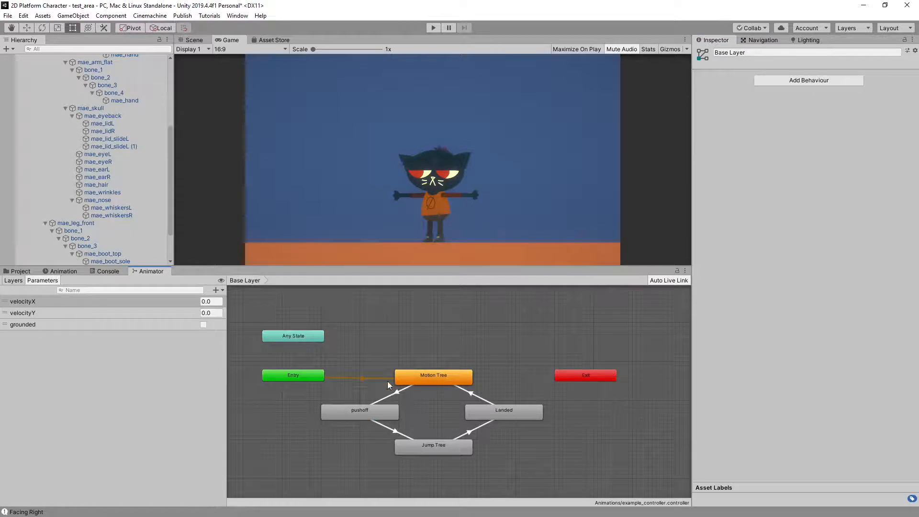
{"action": "left_click", "coordinate": [392, 427]}
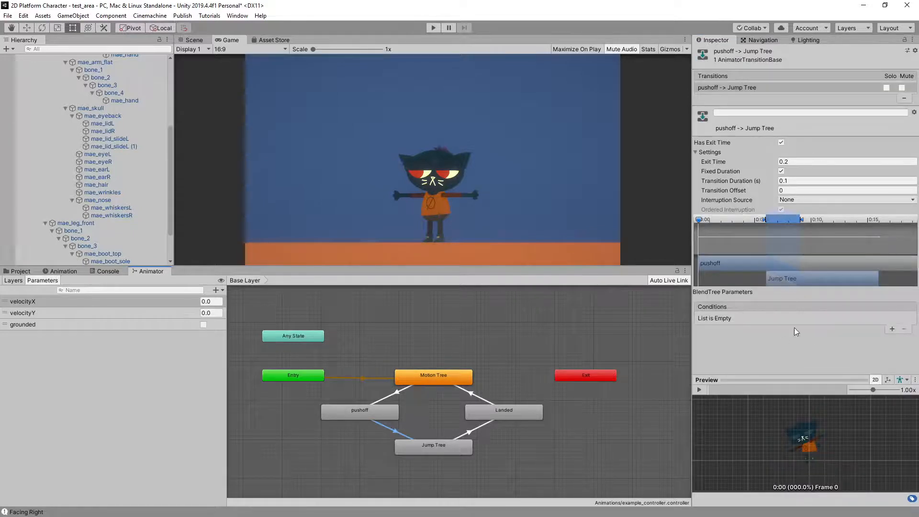
{"action": "left_click", "coordinate": [470, 314]}
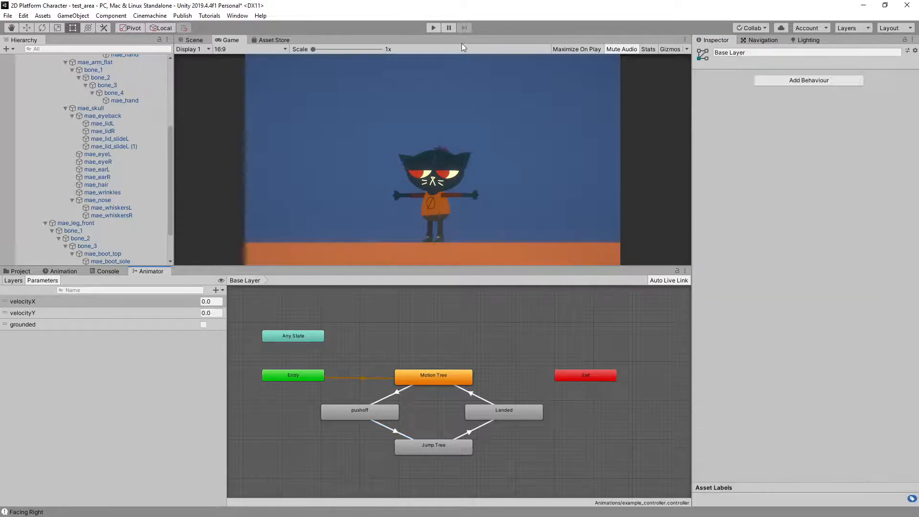
Step: Playtest the scene, running and jumping in both directions while watching the pushoff, Jump Tree and Landed states
{"action": "left_click", "coordinate": [433, 27]}
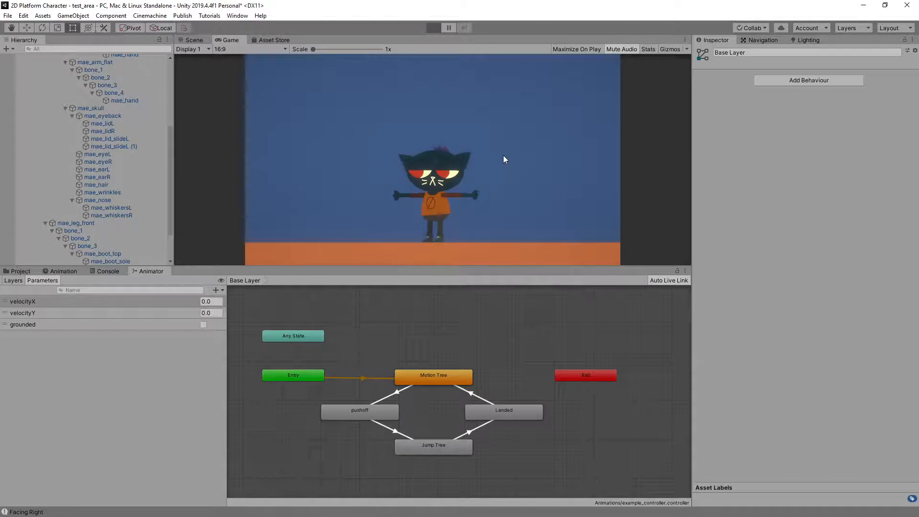
{"action": "key", "text": "Right"}
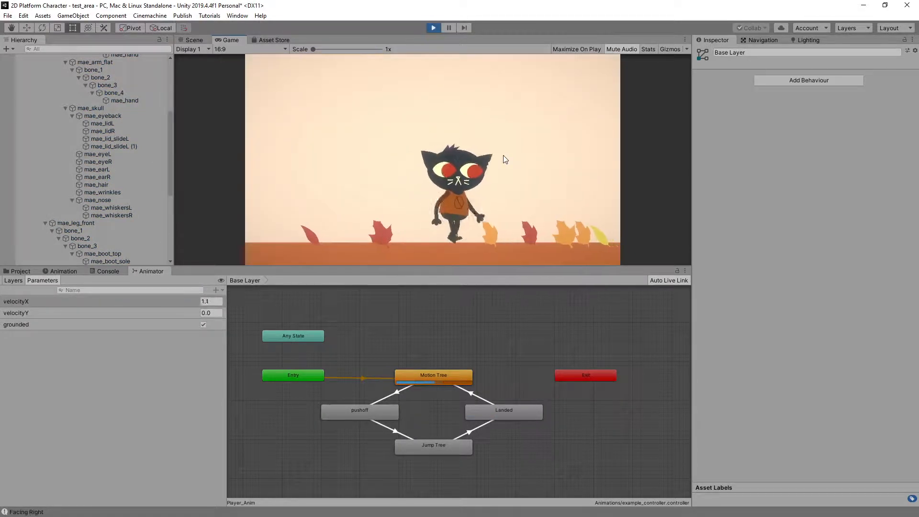
{"action": "key", "text": "space"}
{"action": "key", "text": "space"}
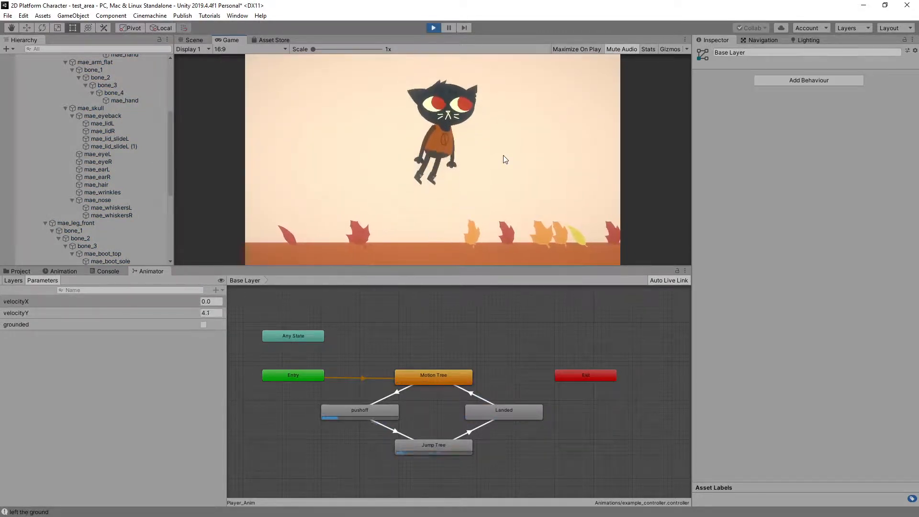
{"action": "key", "text": "space"}
{"action": "key", "text": "space"}
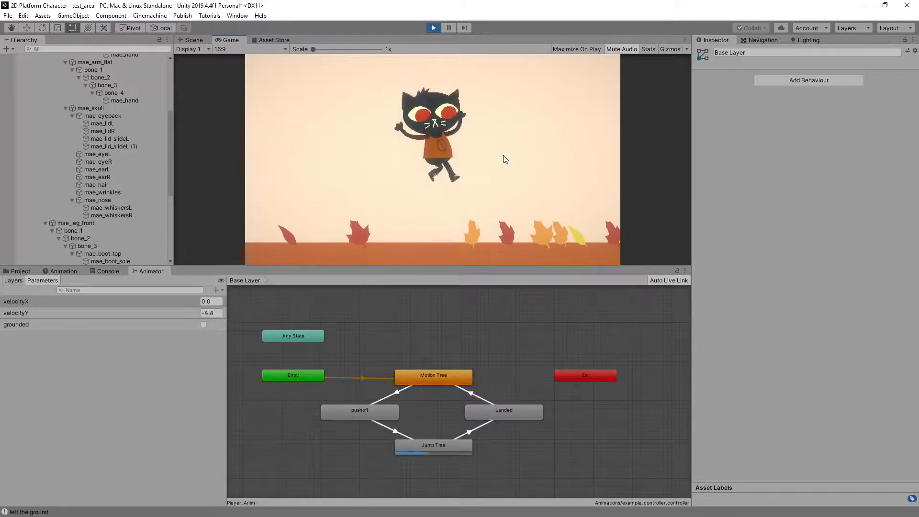
{"action": "key", "text": "space"}
{"action": "key", "text": "Right"}
{"action": "key", "text": "space"}
{"action": "key", "text": "Left"}
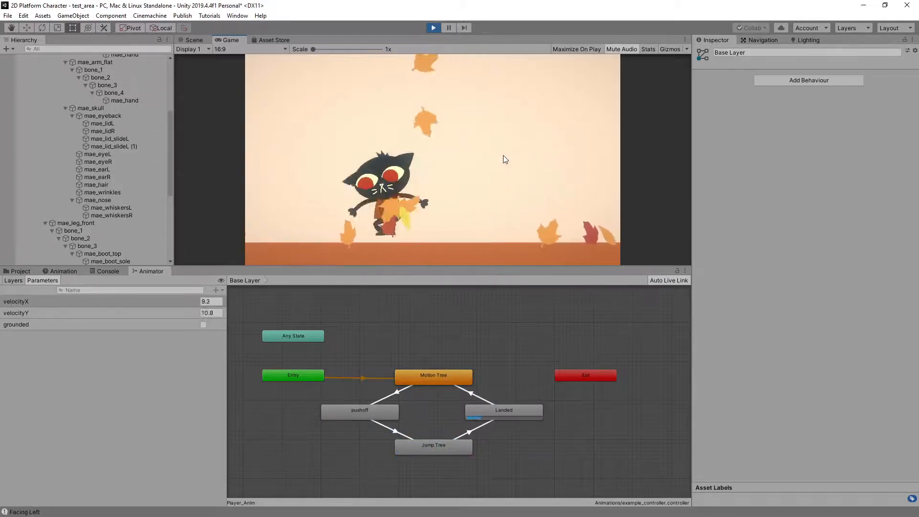
{"action": "key", "text": "space"}
{"action": "key", "text": "Right"}
{"action": "key", "text": "space"}
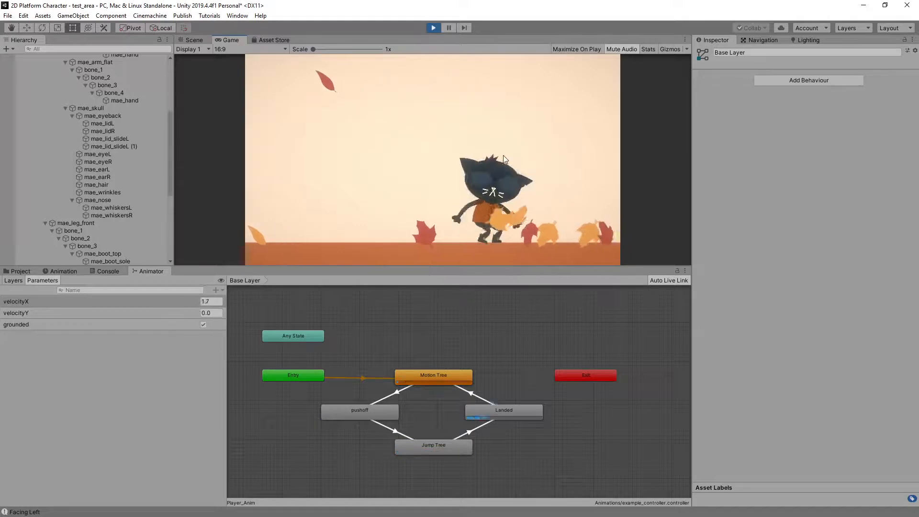
{"action": "key", "text": "space"}
{"action": "key", "text": "space"}
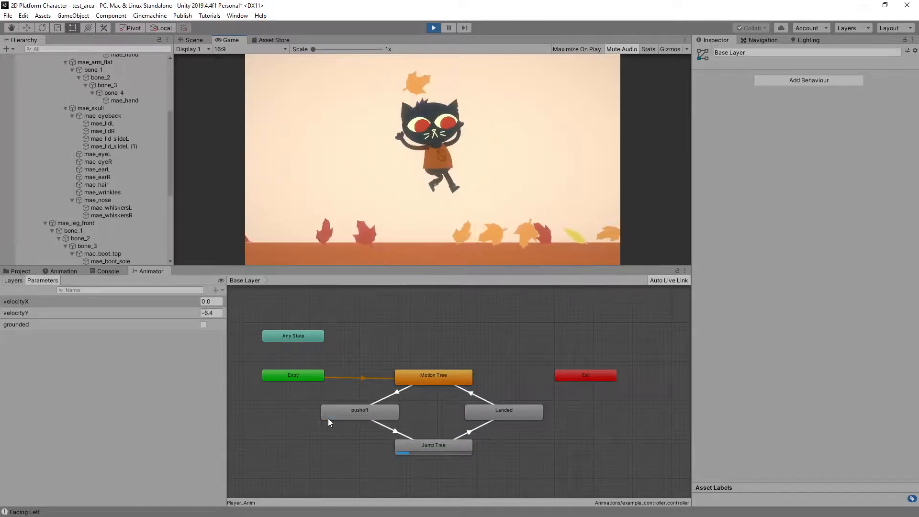
{"action": "key", "text": "space"}
{"action": "key", "text": "Right"}
{"action": "key", "text": "space"}
{"action": "key", "text": "space"}
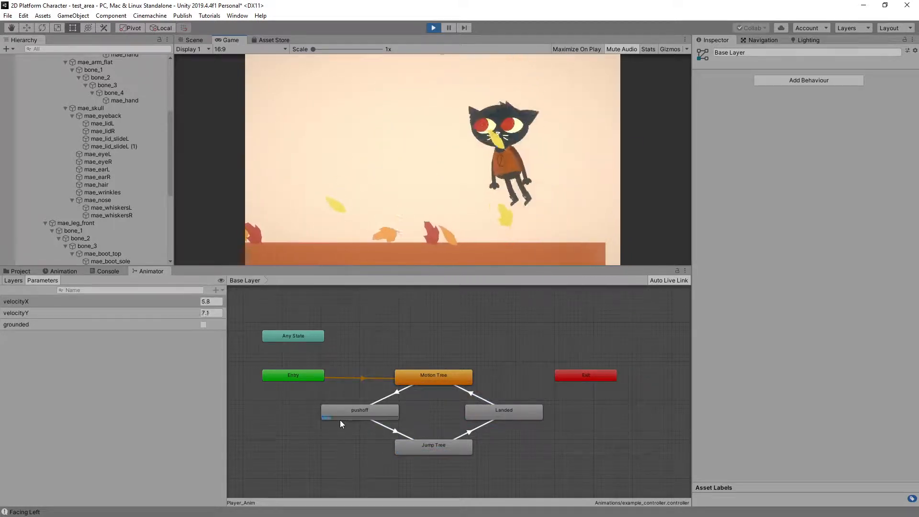
{"action": "key", "text": "space"}
{"action": "key", "text": "space"}
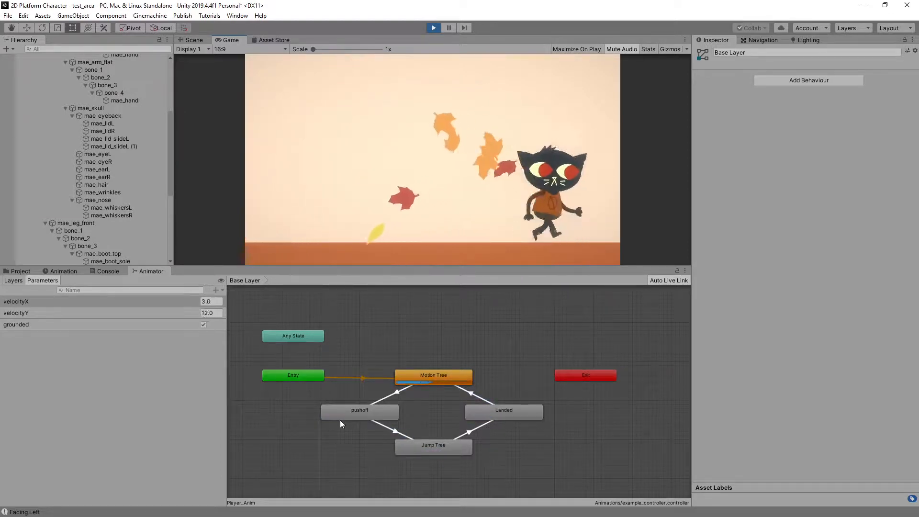
Step: Jump repeatedly on the spot to check the takeoff and landing animations, and end the playtest
{"action": "key", "text": "space"}
{"action": "key", "text": "space"}
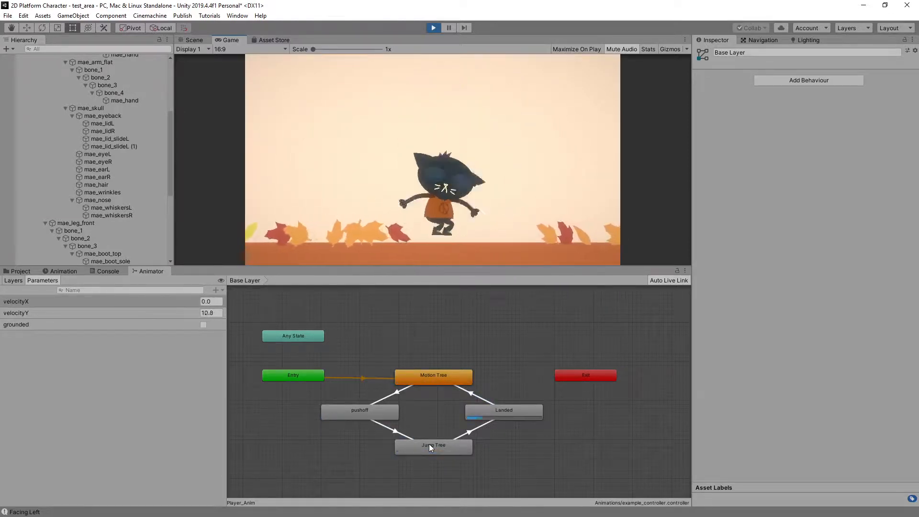
{"action": "key", "text": "space"}
{"action": "key", "text": "space"}
{"action": "key", "text": "space"}
{"action": "key", "text": "space"}
{"action": "key", "text": "space"}
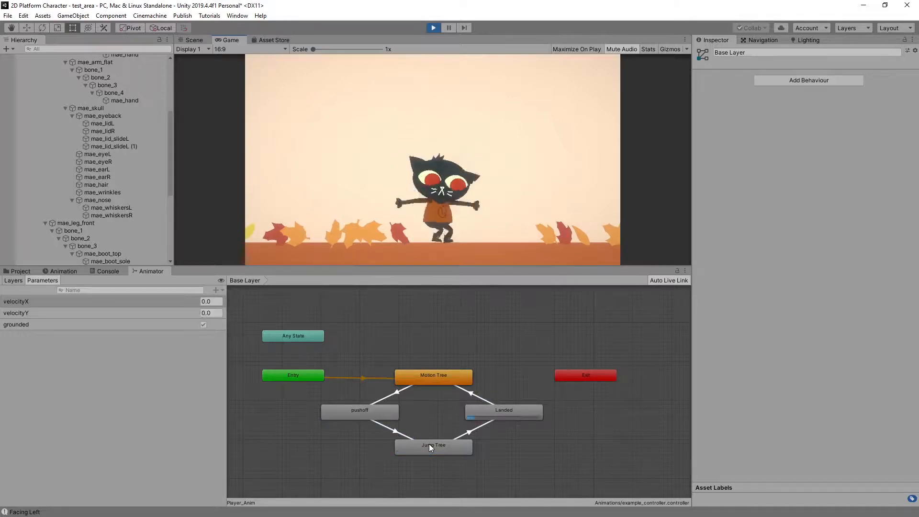
{"action": "key", "text": "space"}
{"action": "key", "text": "space"}
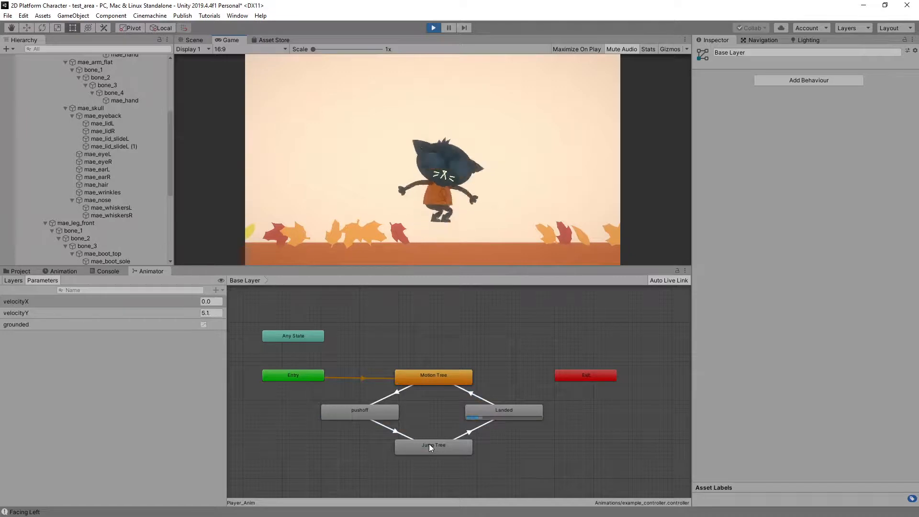
{"action": "key", "text": "space"}
{"action": "key", "text": "space"}
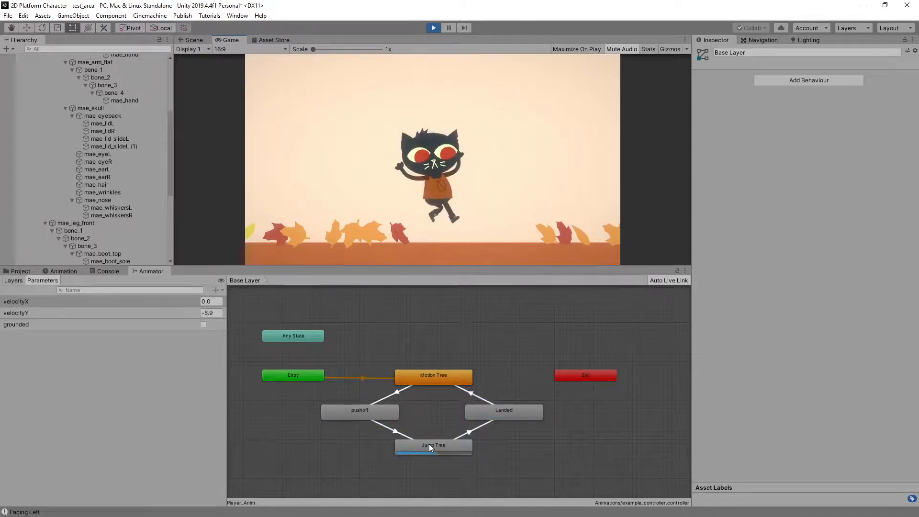
{"action": "key", "text": "space"}
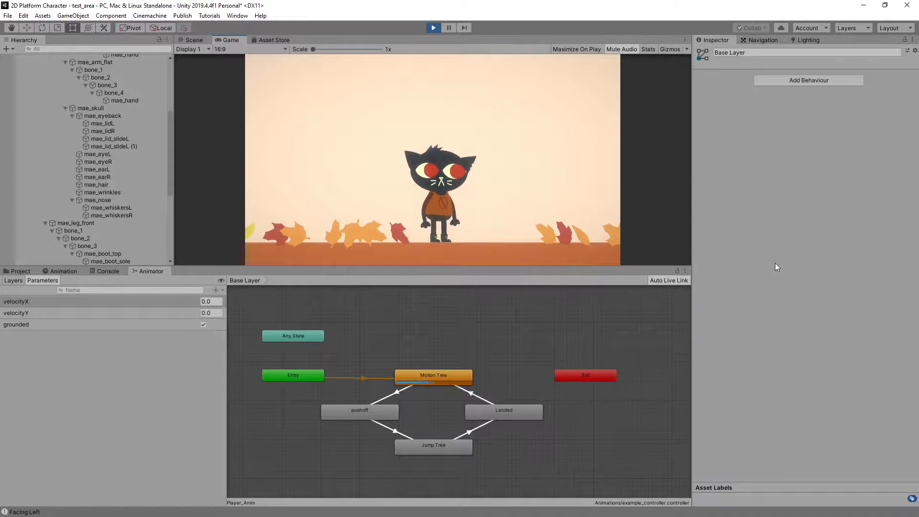
{"action": "left_click", "coordinate": [435, 28]}
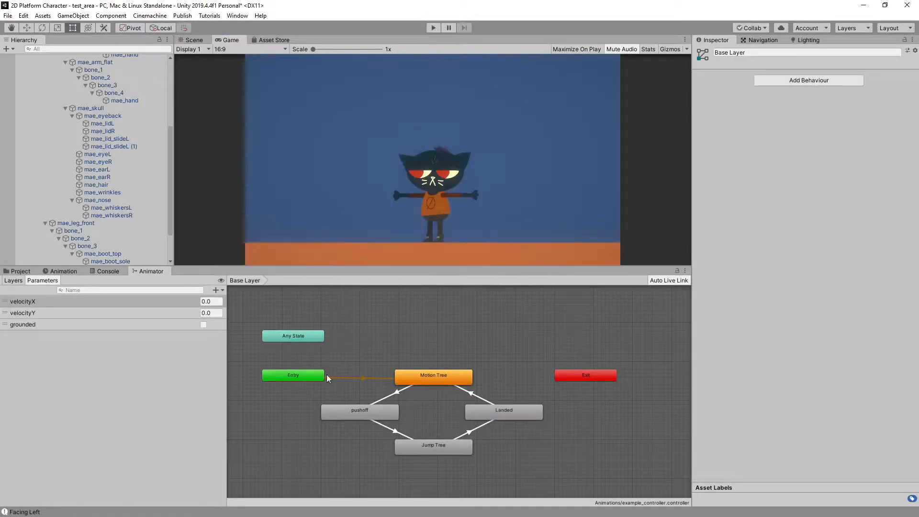
Step: Set the pushoff to Jump Tree transition's exit time to 0
{"action": "left_click", "coordinate": [400, 432]}
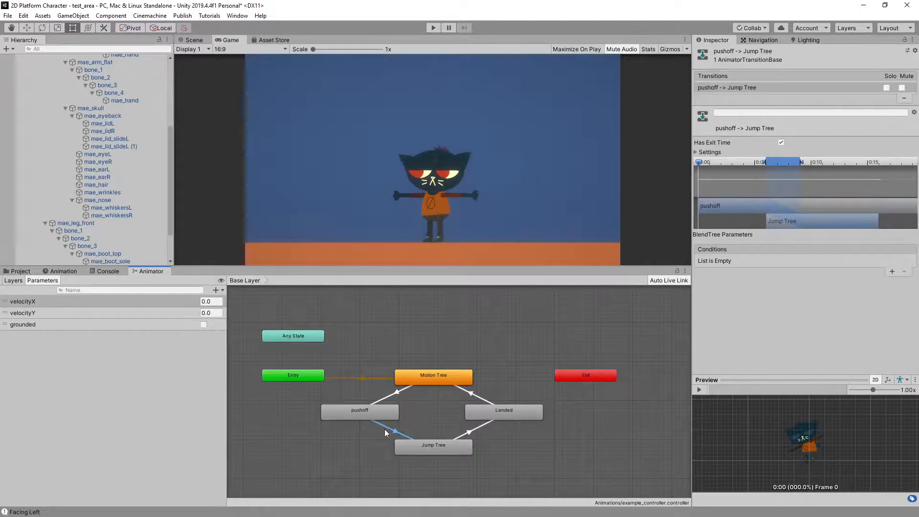
{"action": "left_click", "coordinate": [697, 151]}
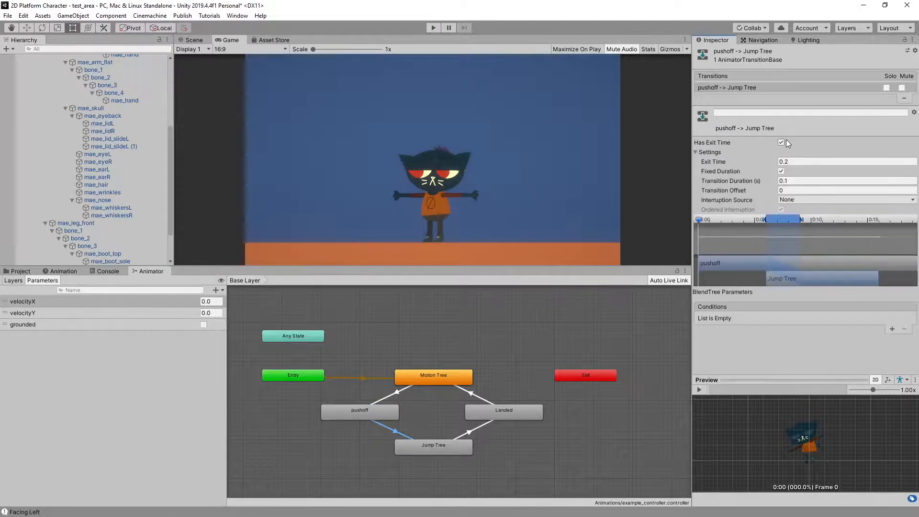
{"action": "left_click", "coordinate": [793, 161]}
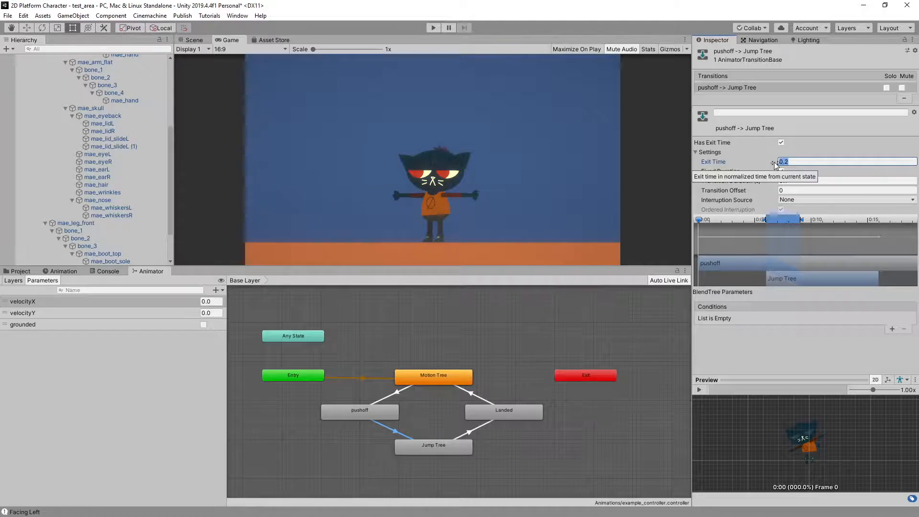
{"action": "type", "text": "0"}
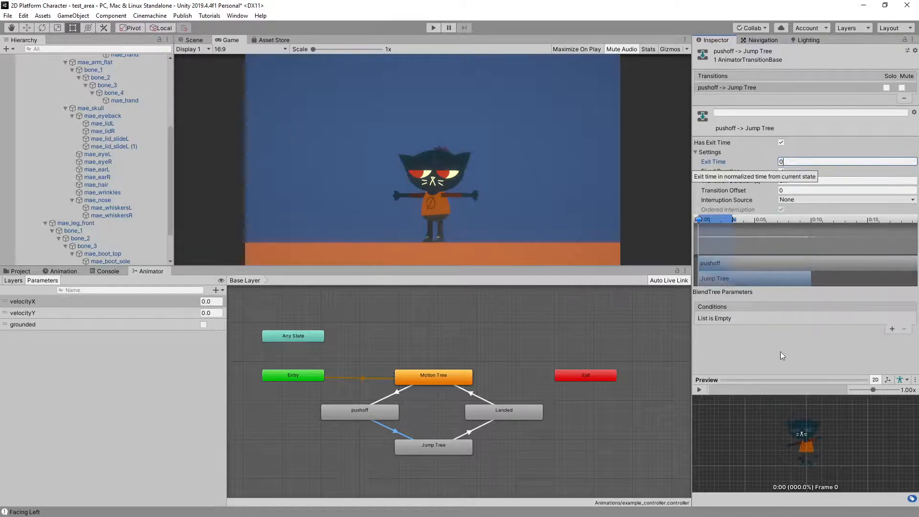
{"action": "key", "text": "Return"}
{"action": "left_click", "coordinate": [786, 181]}
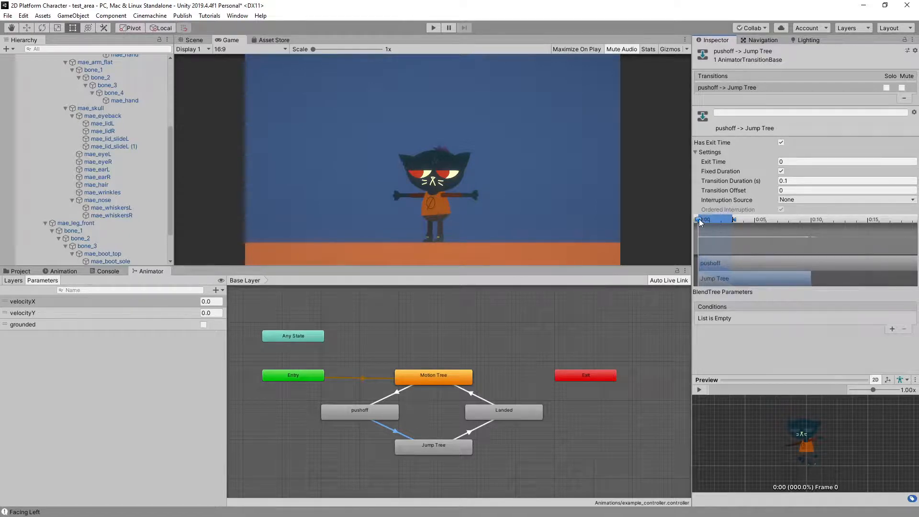
{"action": "mouse_move", "coordinate": [699, 220]}
{"action": "left_mouse_down"}
{"action": "mouse_move", "coordinate": [734, 220]}
{"action": "mouse_move", "coordinate": [688, 221]}
{"action": "left_mouse_up"}
{"action": "left_click", "coordinate": [443, 400]}
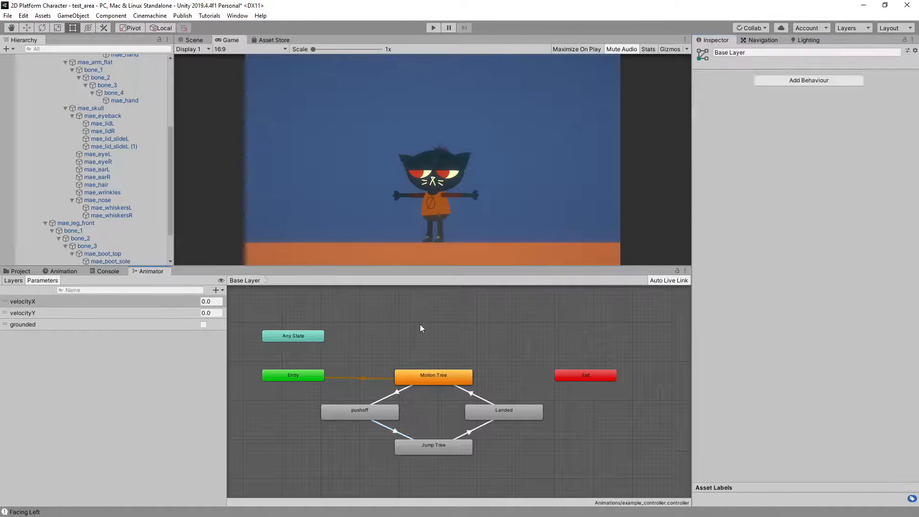
Step: Start a playtest, run in both directions and jump while watching the Animator states
{"action": "left_click", "coordinate": [428, 28]}
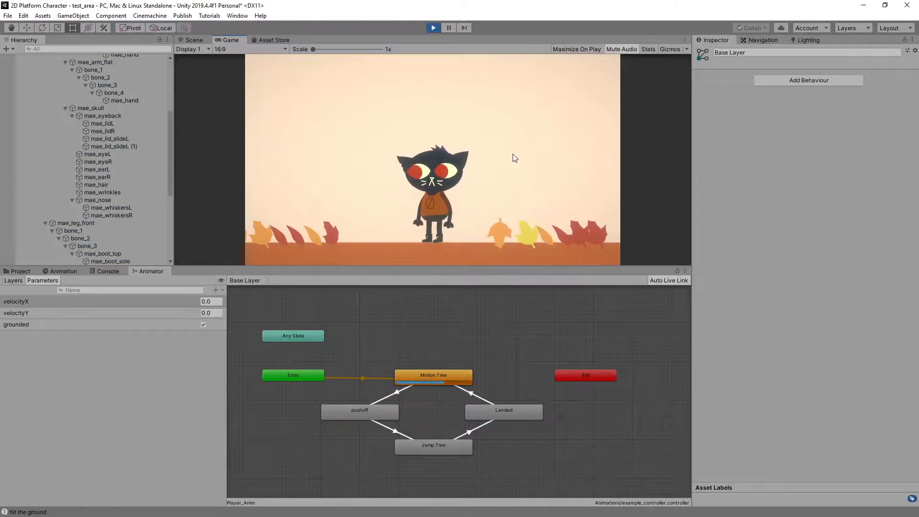
{"action": "key", "text": "Left"}
{"action": "key", "text": "Right"}
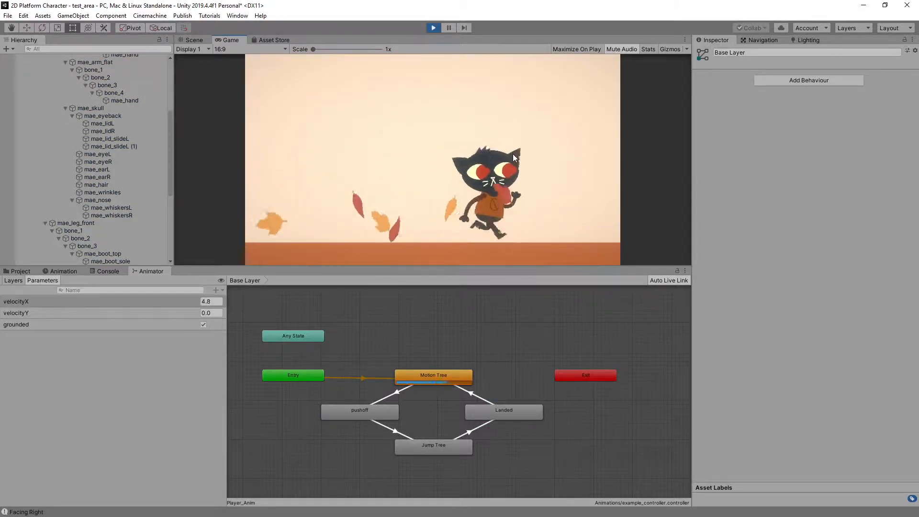
{"action": "key", "text": "space"}
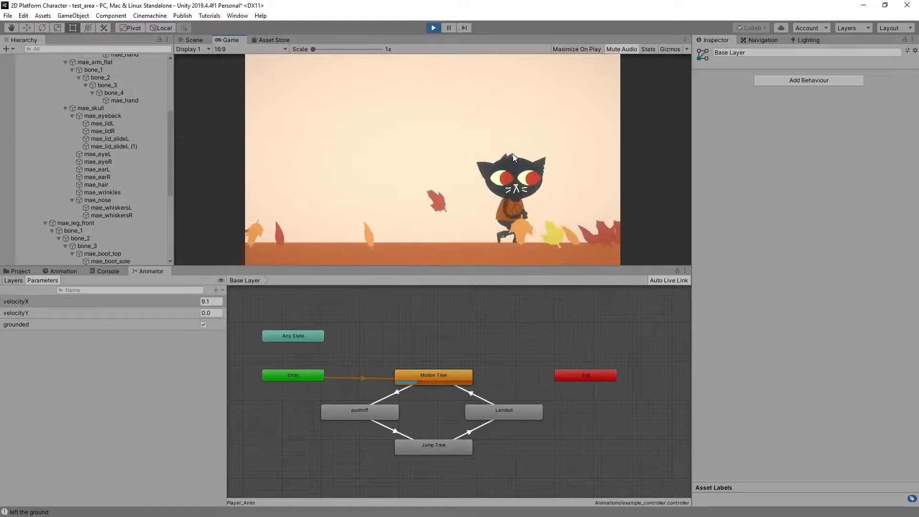
{"action": "key", "text": "space"}
{"action": "key", "text": "Left"}
{"action": "key", "text": "space"}
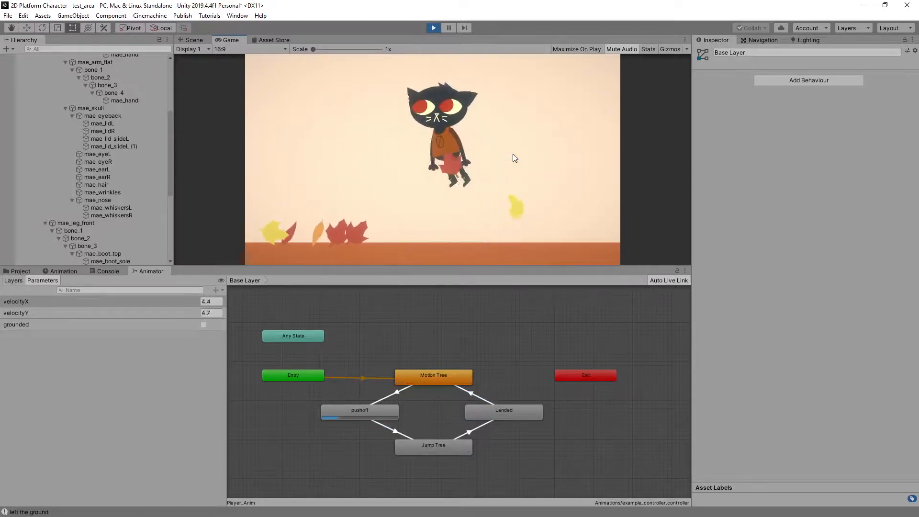
Step: Jump repeatedly to check how the pushoff state hands over to the Jump Tree, and end the playtest
{"action": "key", "text": "space"}
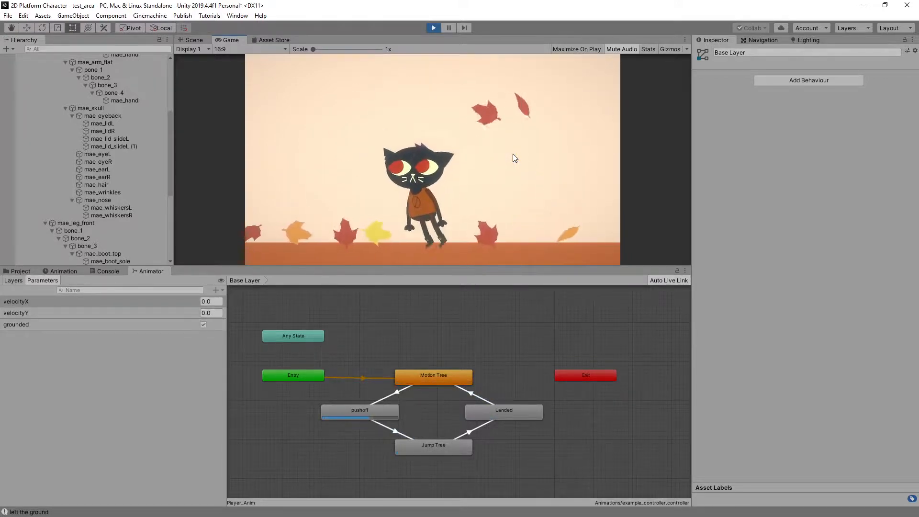
{"action": "key", "text": "space"}
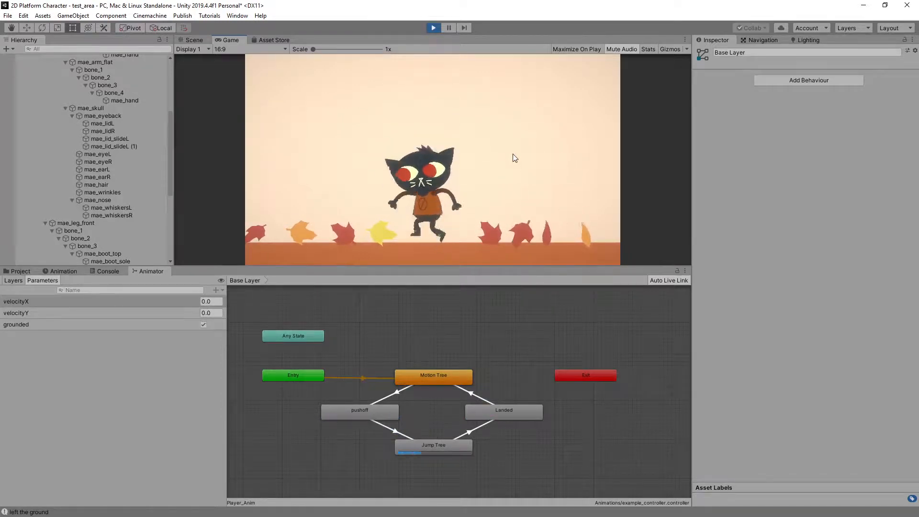
{"action": "key", "text": "space"}
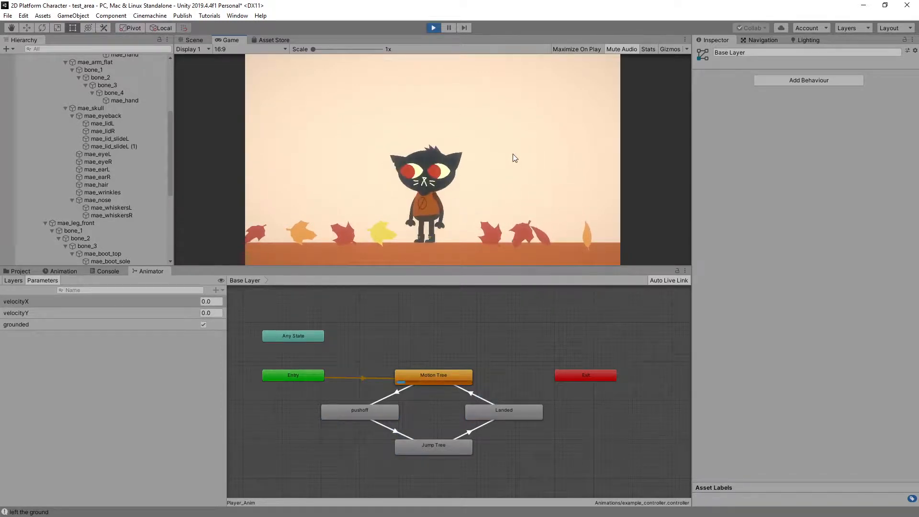
{"action": "key", "text": "space"}
{"action": "key", "text": "space"}
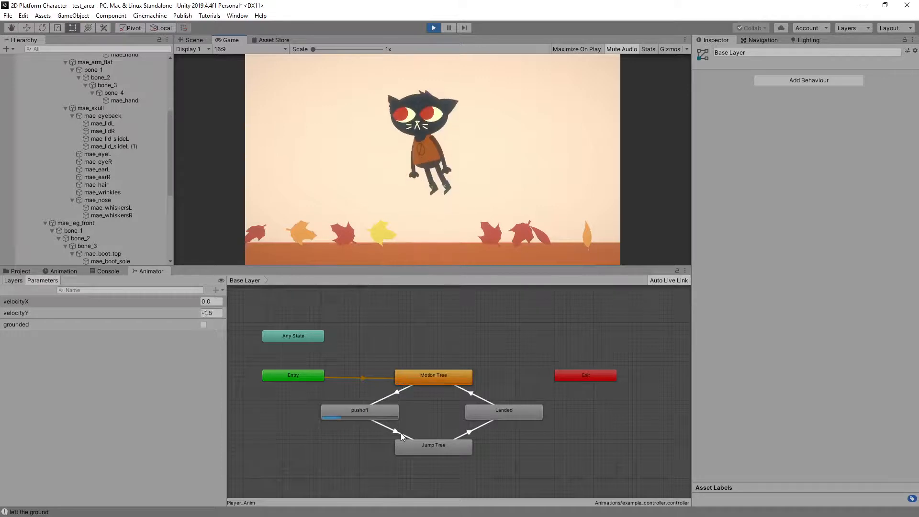
{"action": "key", "text": "space"}
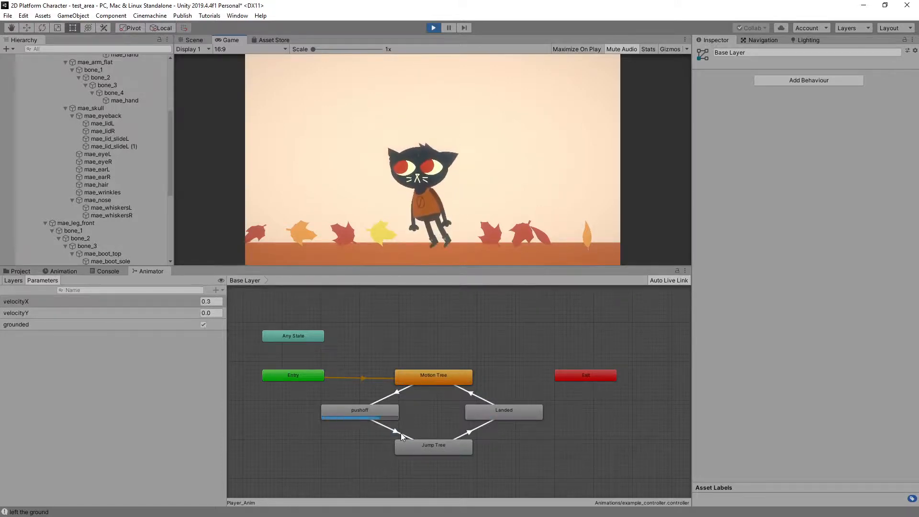
{"action": "key", "text": "space"}
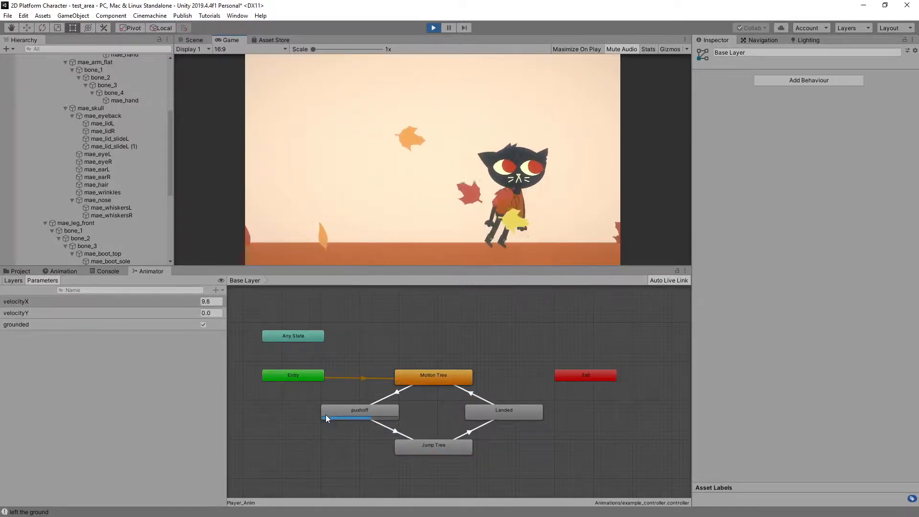
{"action": "key", "text": "space"}
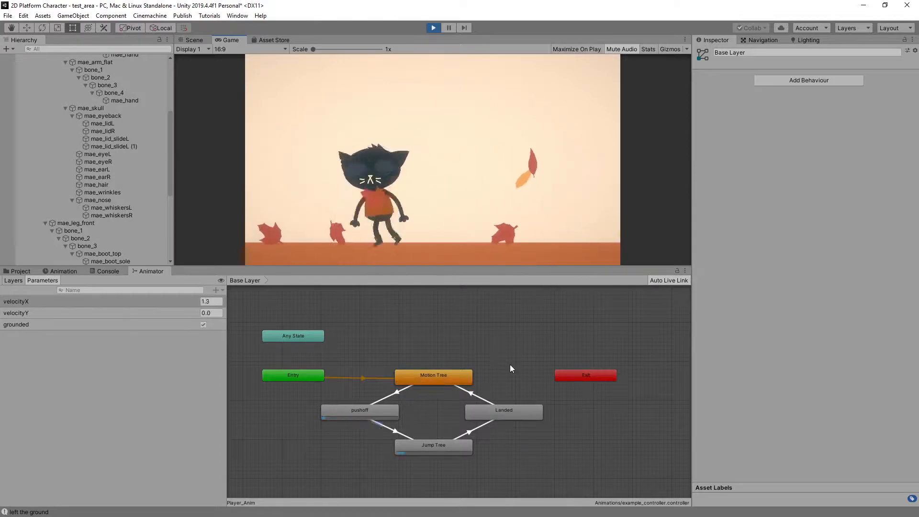
{"action": "key", "text": "space"}
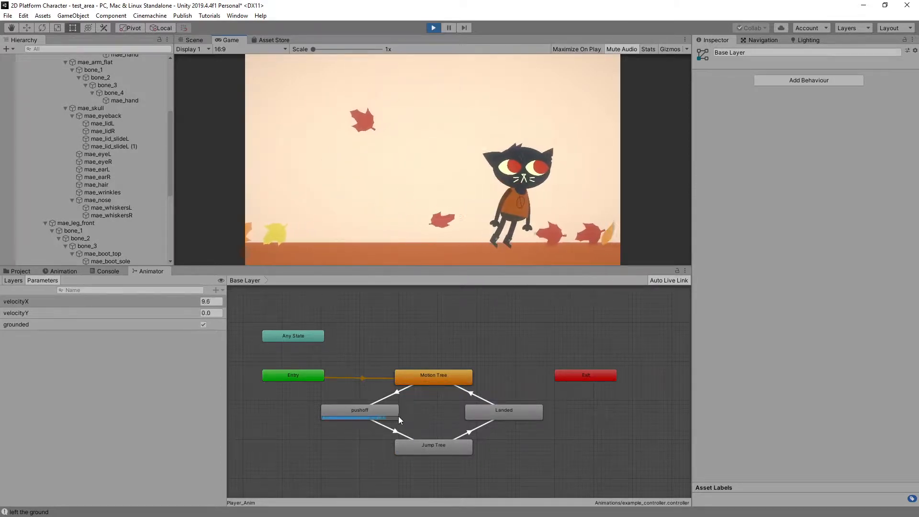
{"action": "key", "text": "a"}
{"action": "key", "text": "space"}
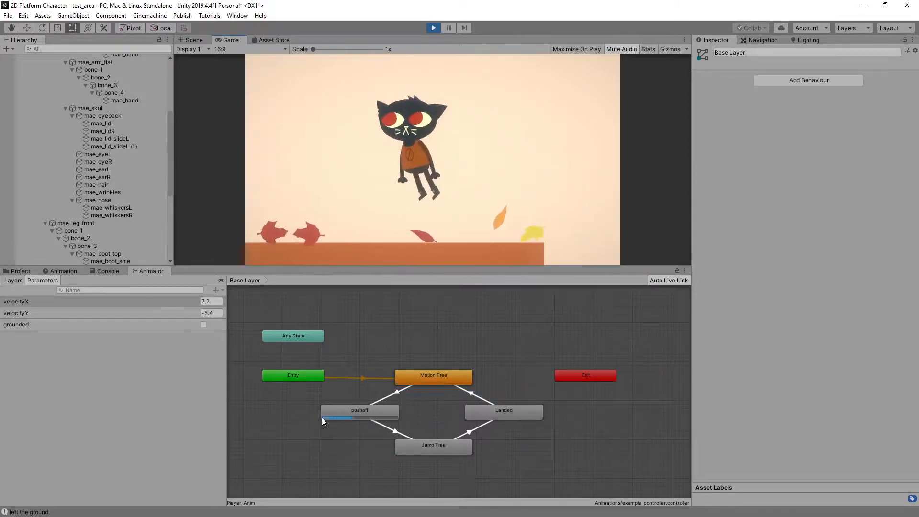
{"action": "key", "text": "space"}
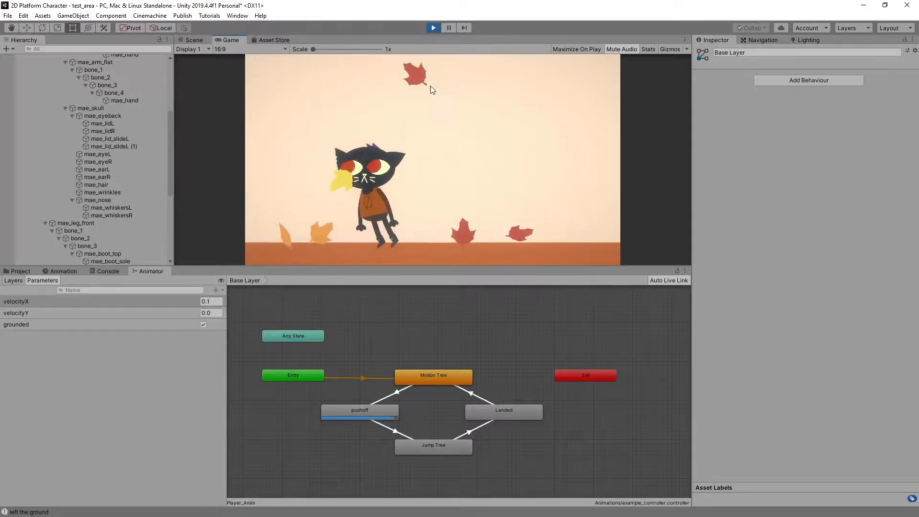
{"action": "left_click", "coordinate": [434, 26]}
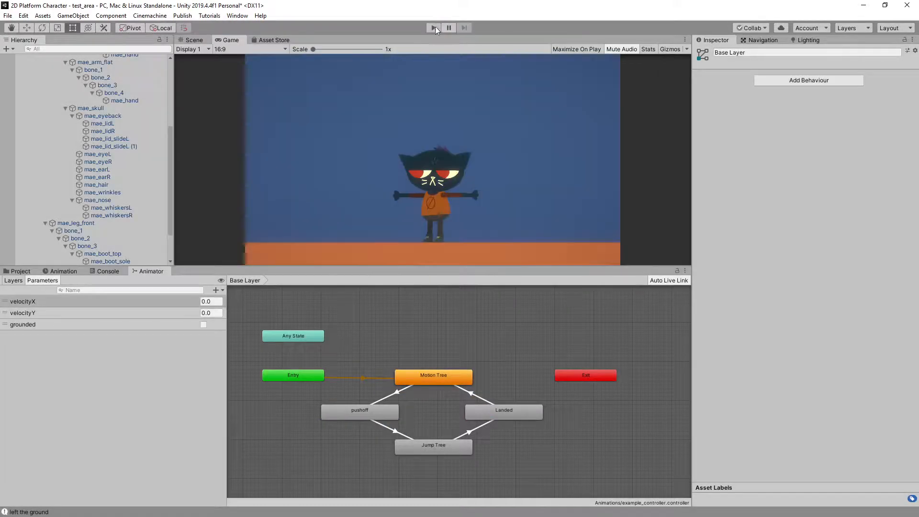
Step: Try to replace the pushoff to Jump Tree transition's exit time with a parameter condition
{"action": "left_click", "coordinate": [389, 427]}
{"action": "left_click", "coordinate": [696, 151]}
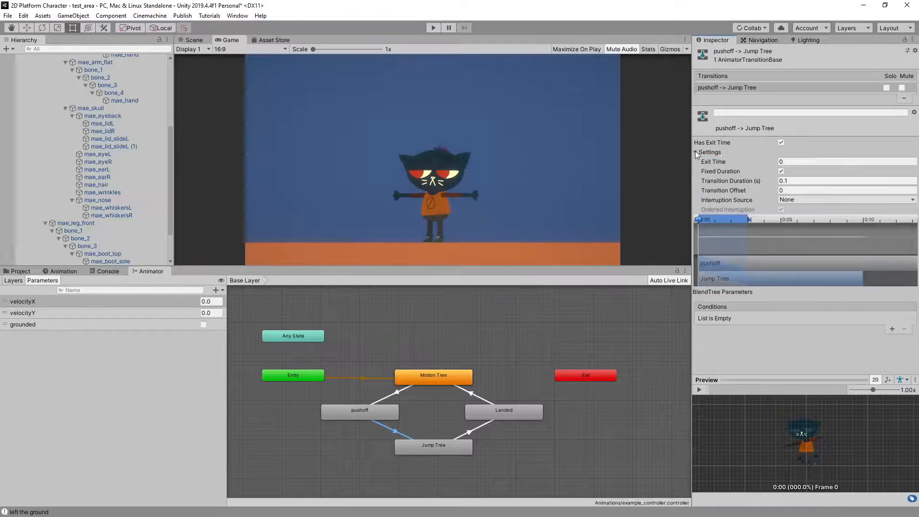
{"action": "left_click", "coordinate": [781, 143]}
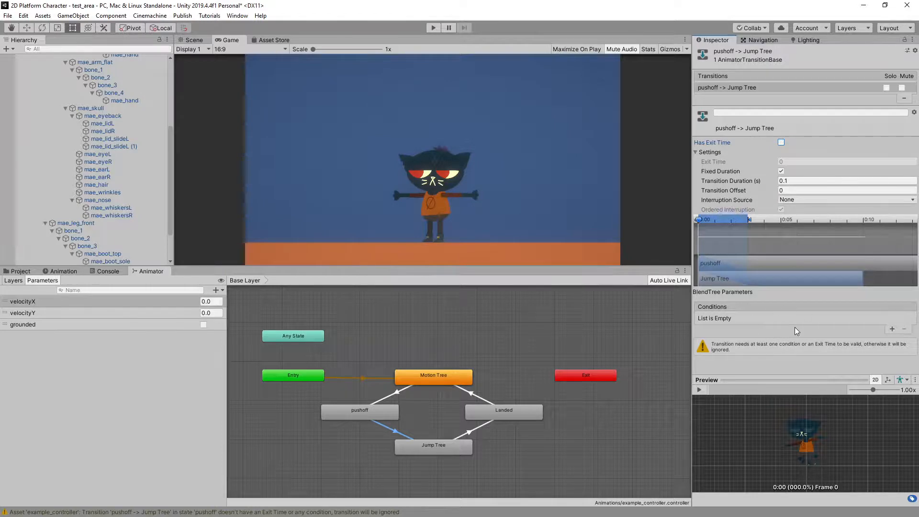
{"action": "left_click", "coordinate": [892, 330]}
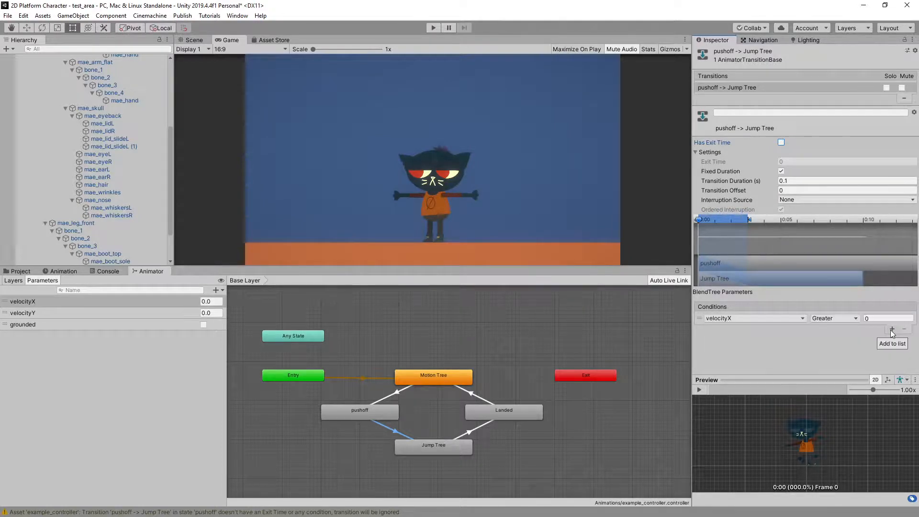
{"action": "left_click", "coordinate": [791, 318]}
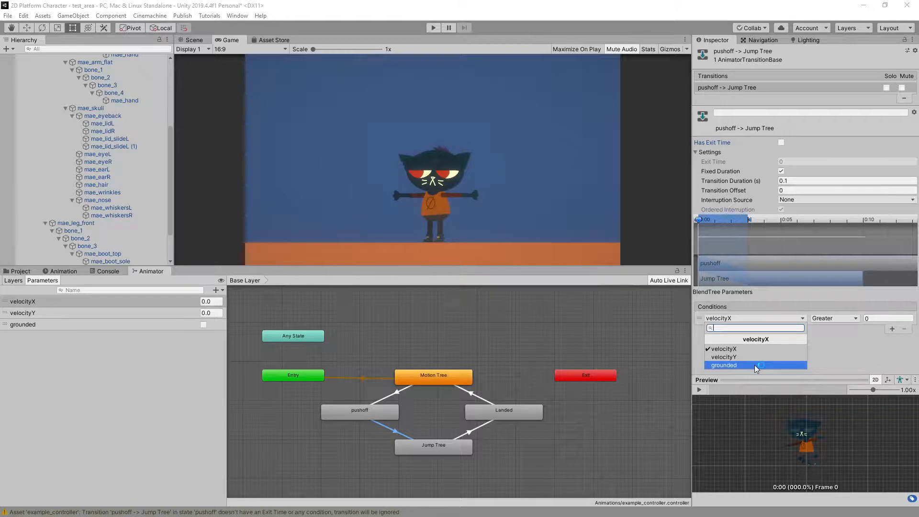
Step: Re-enable the pushoff to Jump Tree transition's exit time at 0.05 and remove its velocityX condition
{"action": "left_click", "coordinate": [780, 142]}
{"action": "left_click", "coordinate": [782, 142]}
{"action": "left_click", "coordinate": [770, 162]}
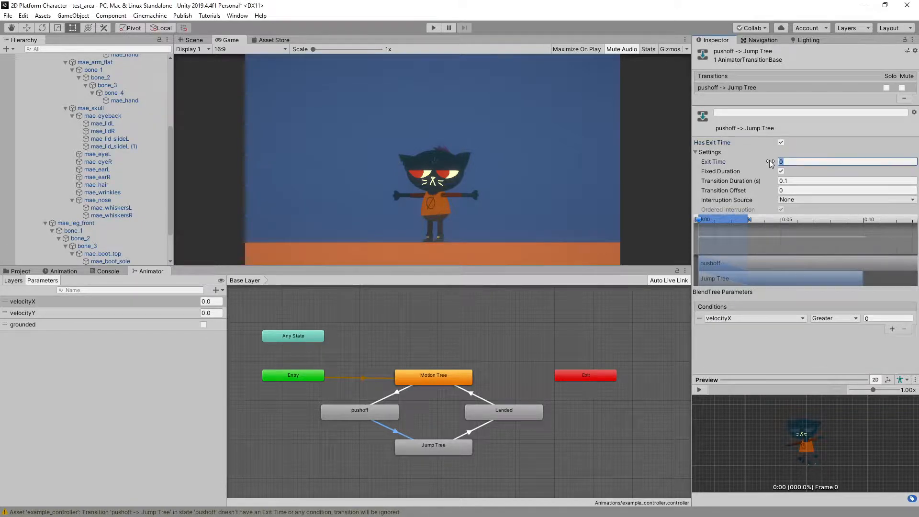
{"action": "type", "text": ".05"}
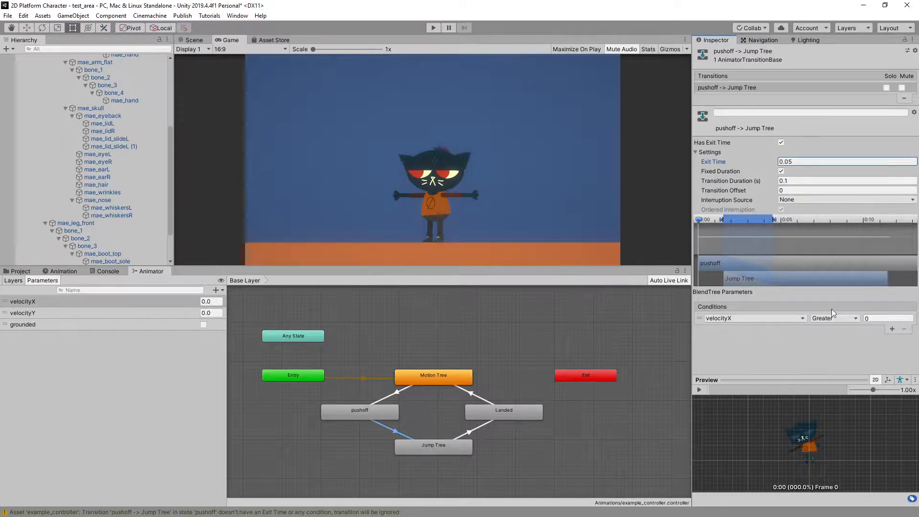
{"action": "left_click", "coordinate": [698, 320]}
{"action": "left_click", "coordinate": [904, 328]}
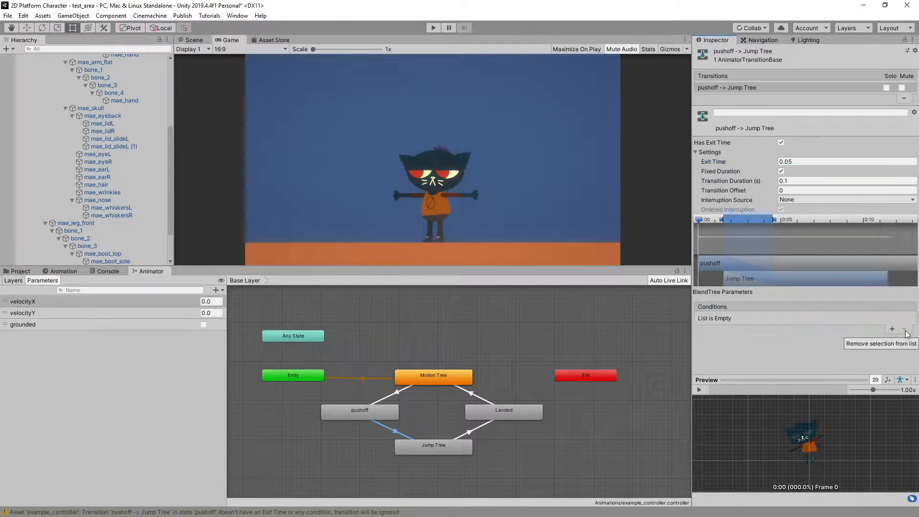
Step: Playtest the scene with the 0.05 exit time, jumping on the spot and while running in both directions
{"action": "left_click", "coordinate": [433, 27]}
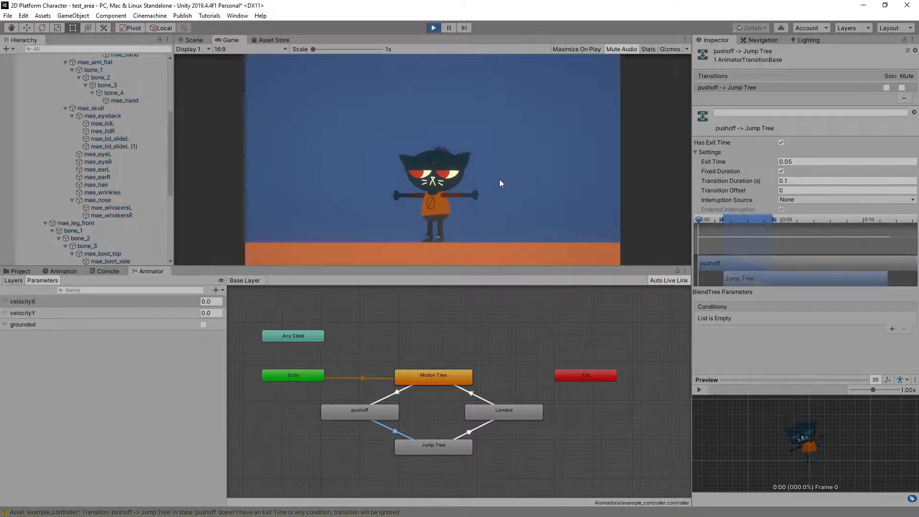
{"action": "key", "text": "d"}
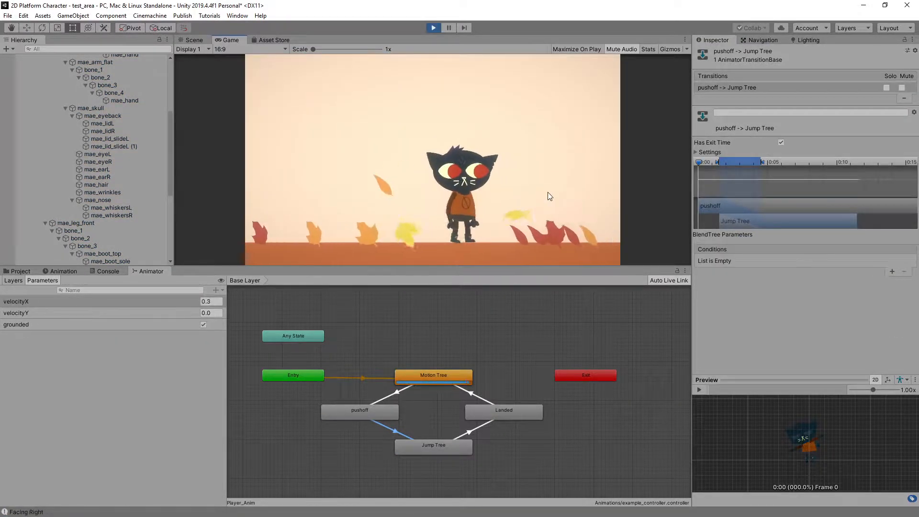
{"action": "key", "text": "space"}
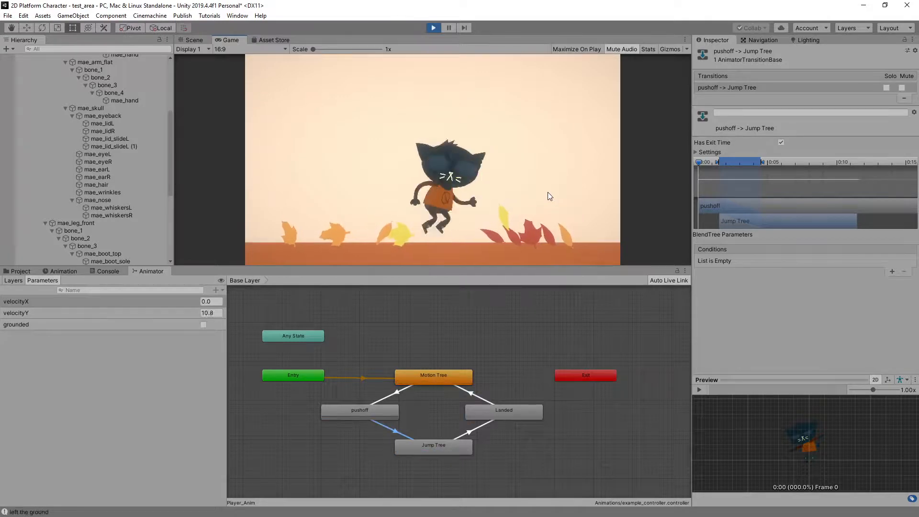
{"action": "key", "text": "d"}
{"action": "key", "text": "space"}
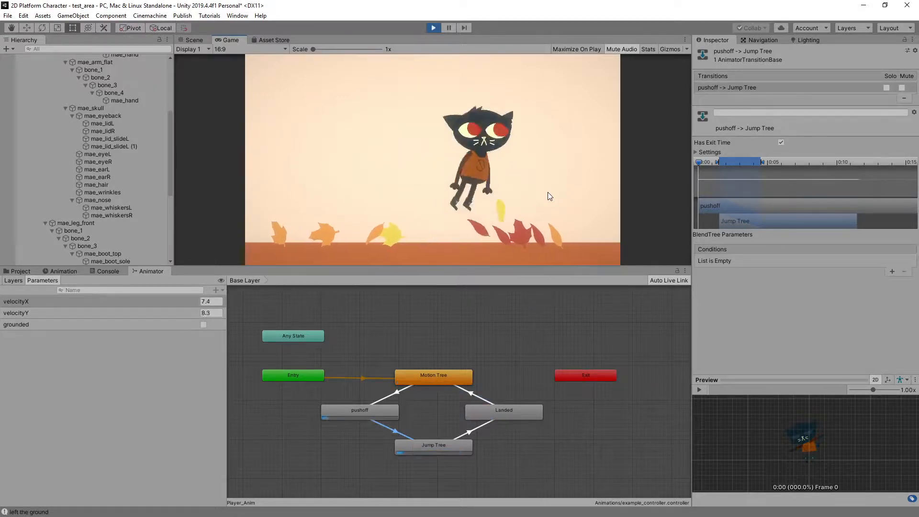
{"action": "key", "text": "a"}
{"action": "key", "text": "space"}
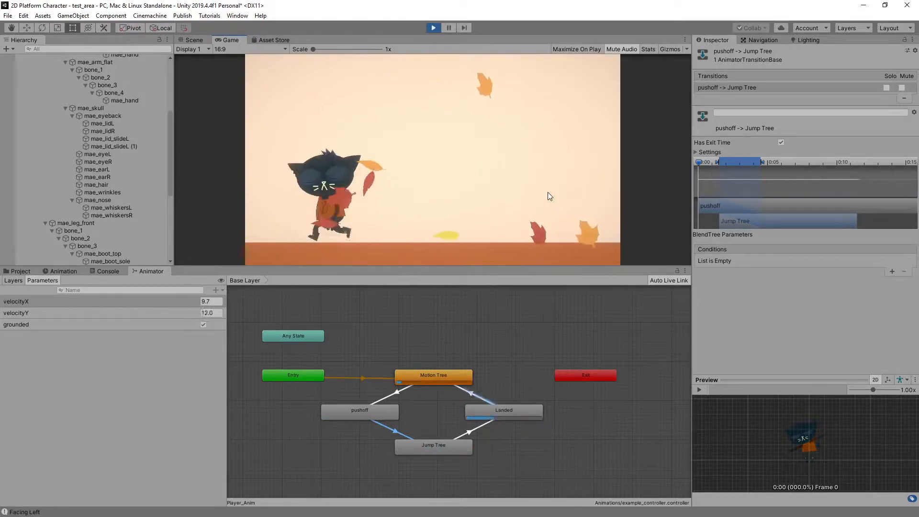
{"action": "key", "text": "space"}
{"action": "key", "text": "d"}
{"action": "key", "text": "space"}
{"action": "key", "text": "space"}
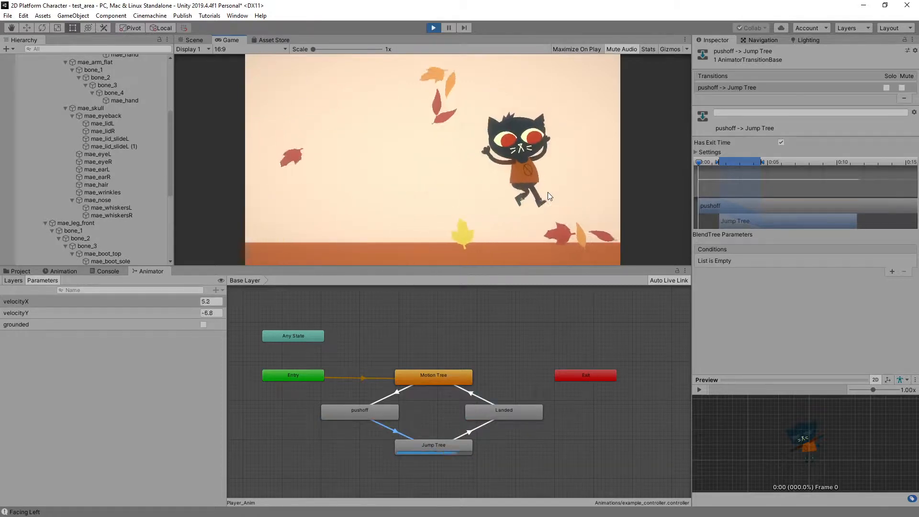
Step: Keep changing direction and jumping repeatedly to check the pushoff, airborne and landing animations
{"action": "key", "text": "a"}
{"action": "key", "text": "space"}
{"action": "key", "text": "space"}
{"action": "key", "text": "d"}
{"action": "key", "text": "space"}
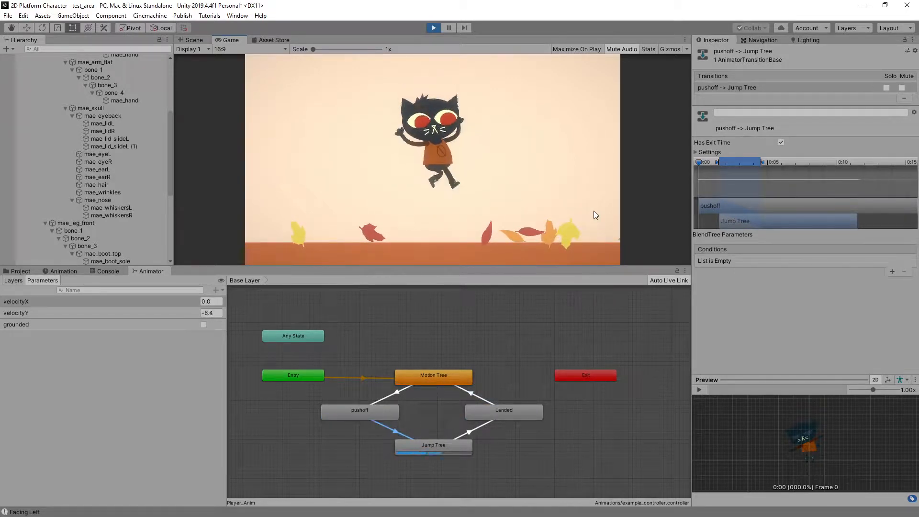
{"action": "key", "text": "space"}
{"action": "key", "text": "d"}
{"action": "key", "text": "space"}
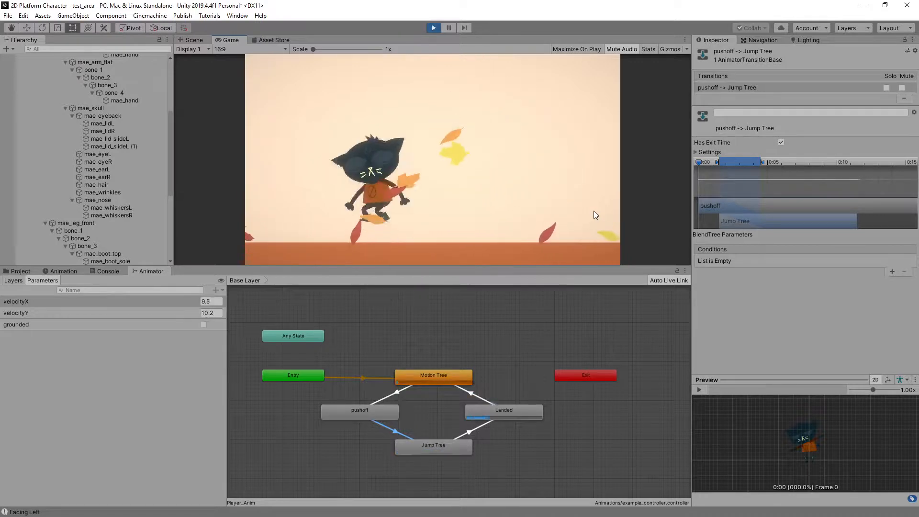
{"action": "key", "text": "space"}
{"action": "key", "text": "space"}
{"action": "key", "text": "space"}
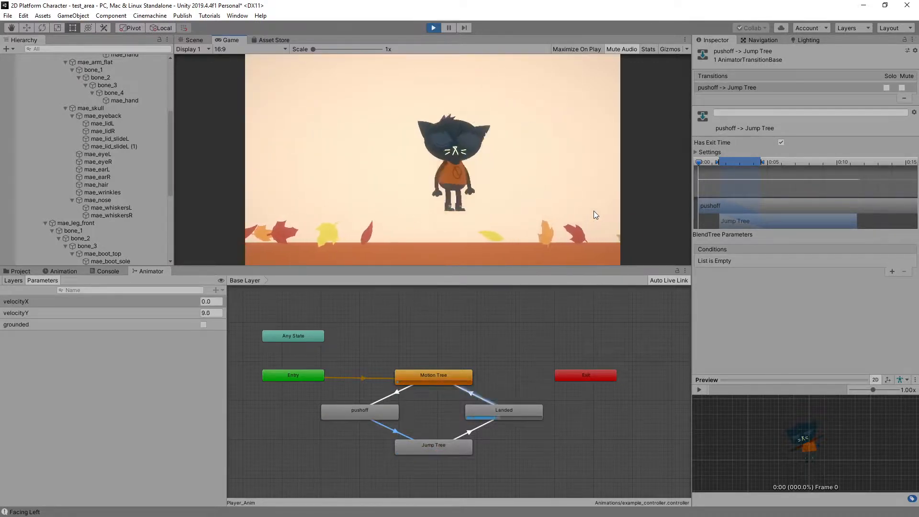
{"action": "key", "text": "space"}
{"action": "key", "text": "space"}
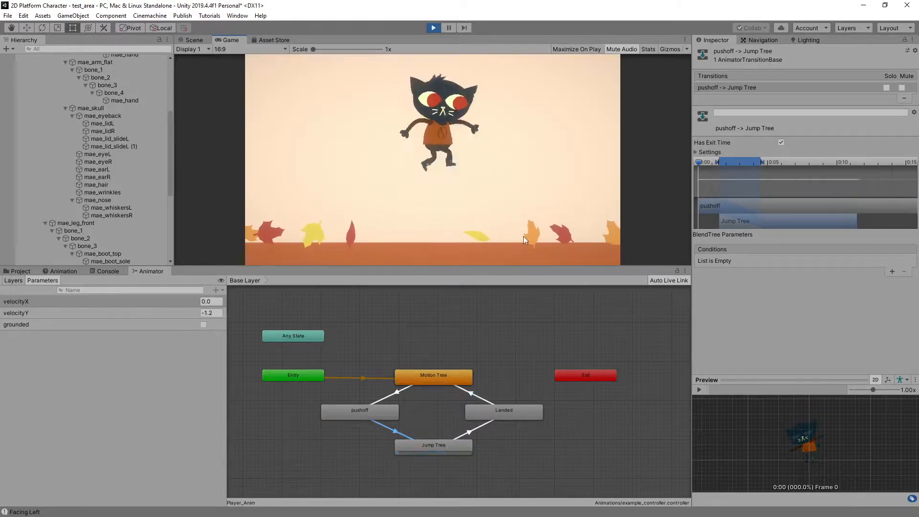
Step: Set the pushoff to Jump Tree transition's exit time to 0.1 while the game is running
{"action": "left_click", "coordinate": [371, 439]}
{"action": "left_click", "coordinate": [393, 430]}
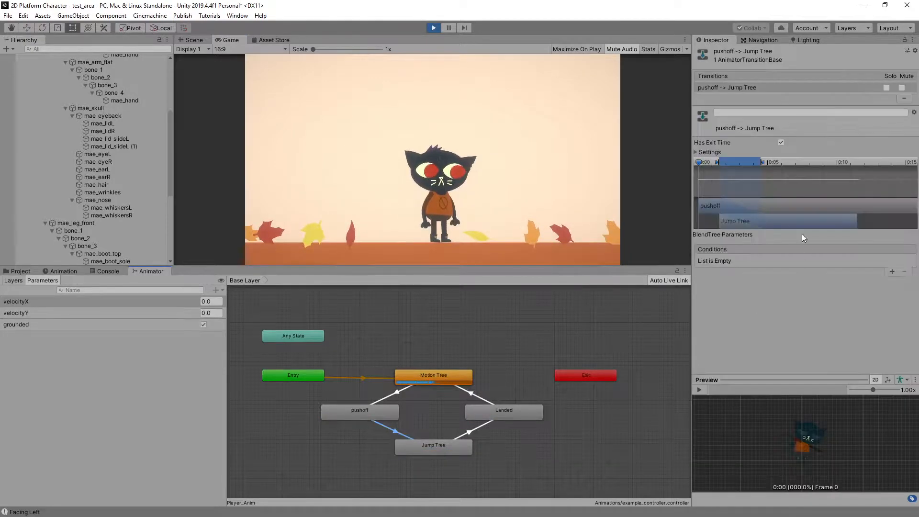
{"action": "left_click", "coordinate": [695, 152]}
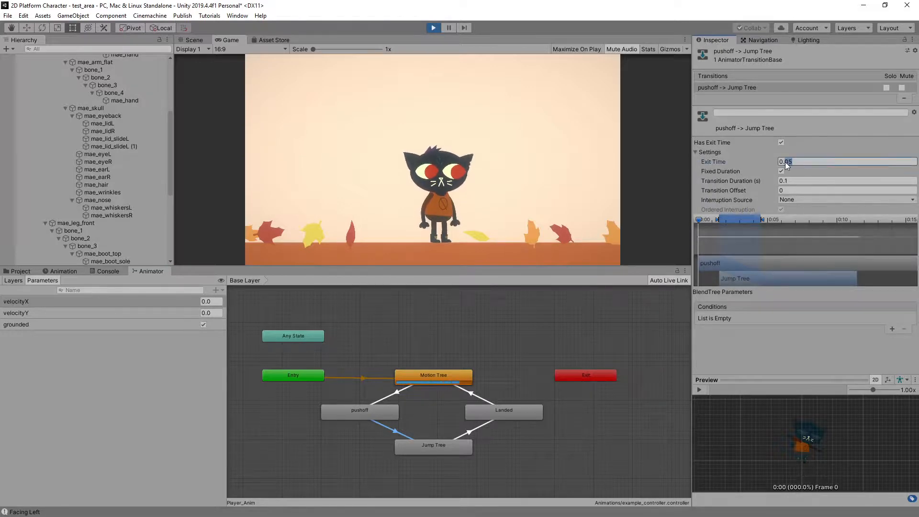
{"action": "type", "text": "1"}
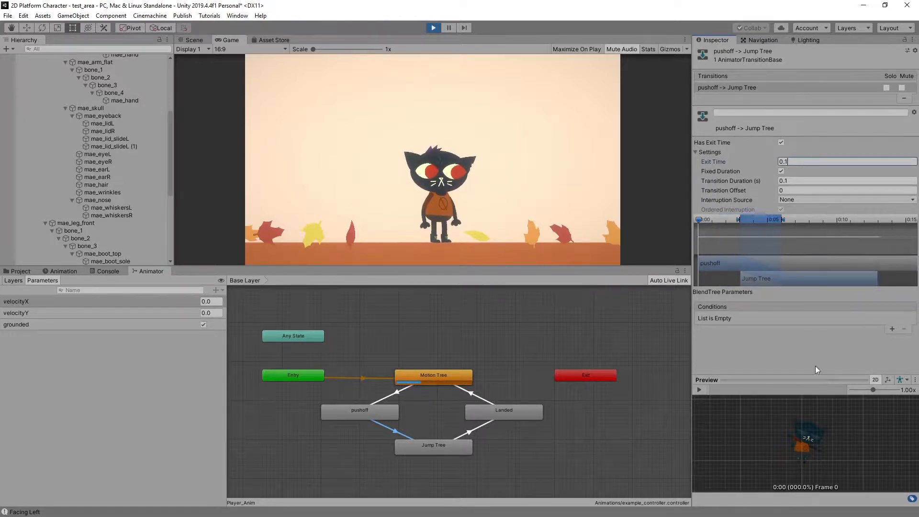
Step: Playtest repeated jumps on the spot with the 0.1 pushoff exit time, and stop the game
{"action": "left_click", "coordinate": [438, 148]}
{"action": "key", "text": "space"}
{"action": "key", "text": "space"}
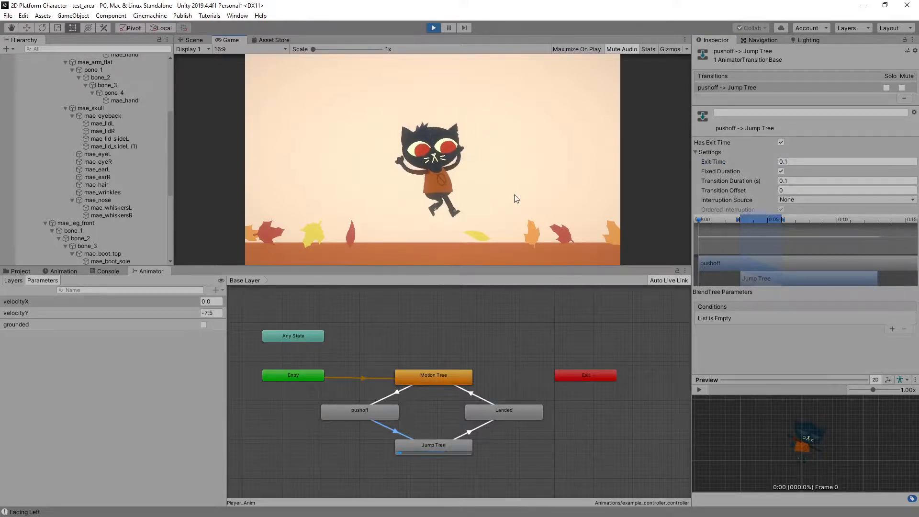
{"action": "key", "text": "space"}
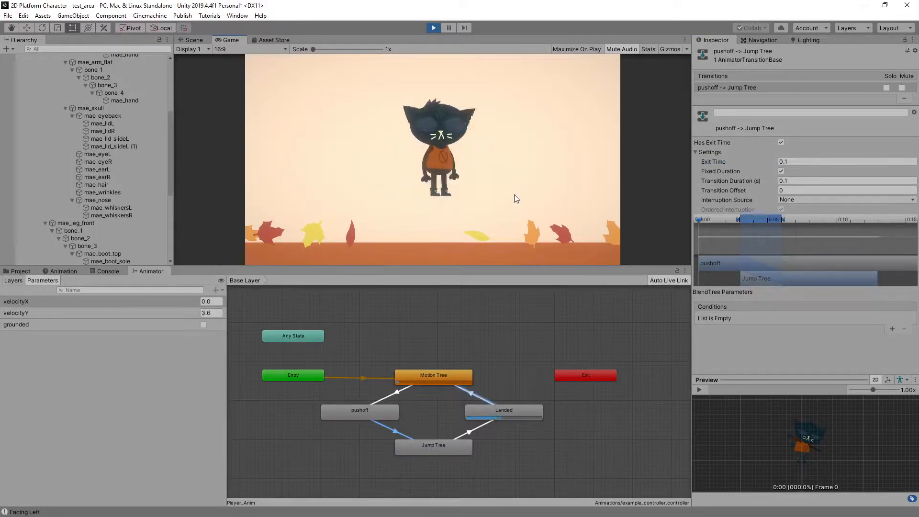
{"action": "key", "text": "space"}
{"action": "key", "text": "space"}
{"action": "key", "text": "space"}
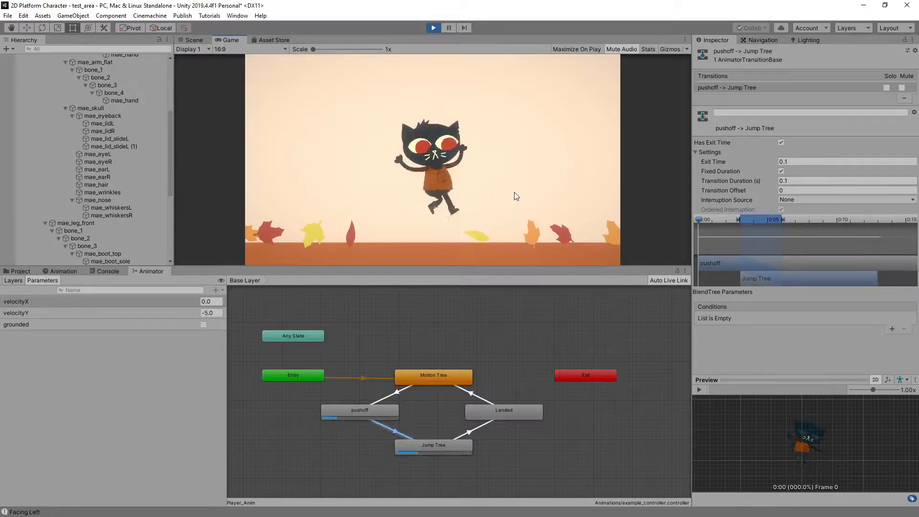
{"action": "left_click", "coordinate": [433, 27]}
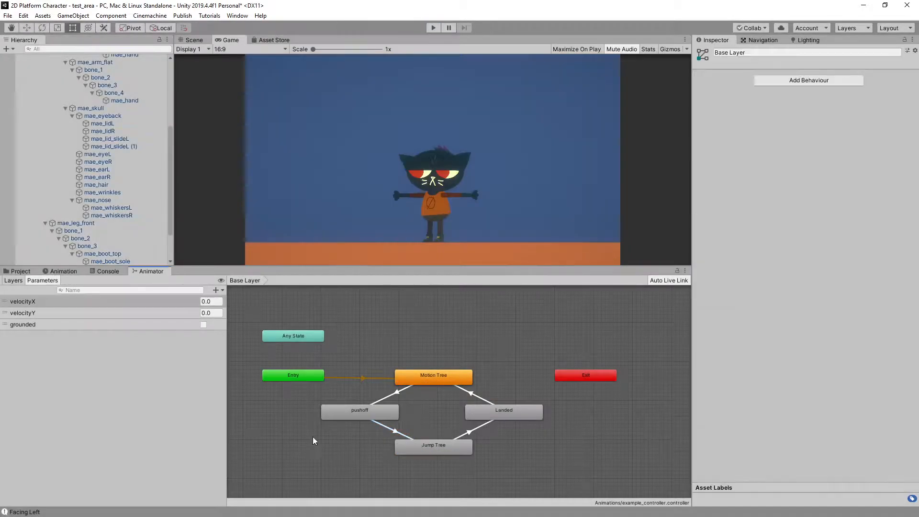
Step: Delete the pushoff state and create a direct transition from Motion Tree to Jump Tree
{"action": "left_click", "coordinate": [340, 409]}
{"action": "key", "text": "Delete"}
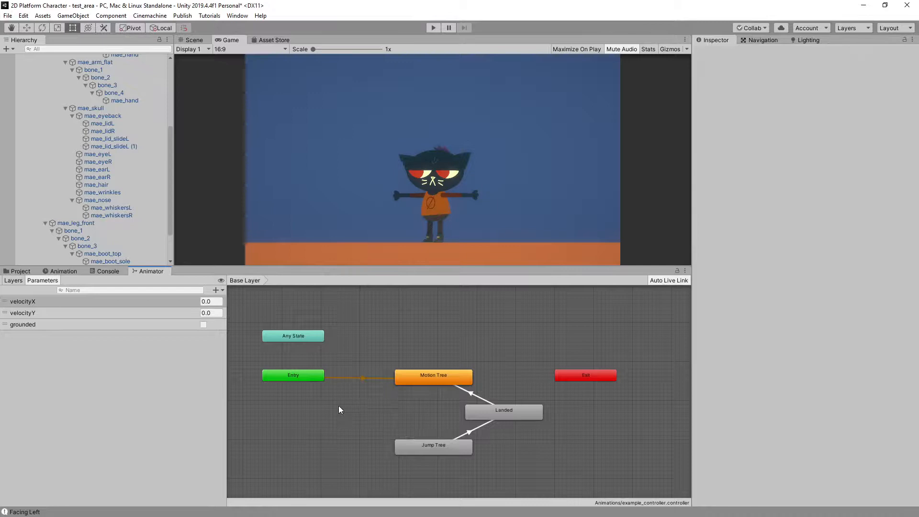
{"action": "right_click", "coordinate": [424, 374]}
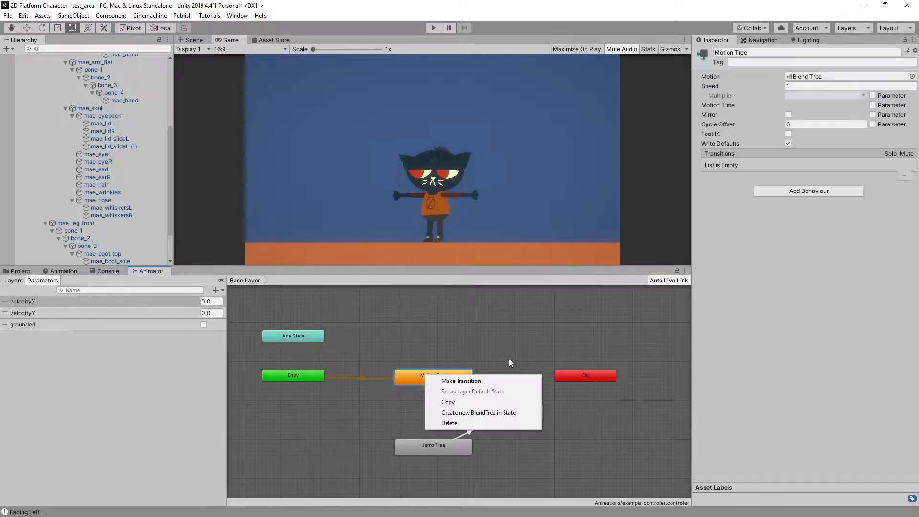
{"action": "left_click", "coordinate": [494, 380]}
{"action": "left_click", "coordinate": [418, 452]}
Step: Configure the Motion Tree to Jump Tree transition with a grounded false condition, no exit time and a transition duration of 0
{"action": "left_click", "coordinate": [432, 413]}
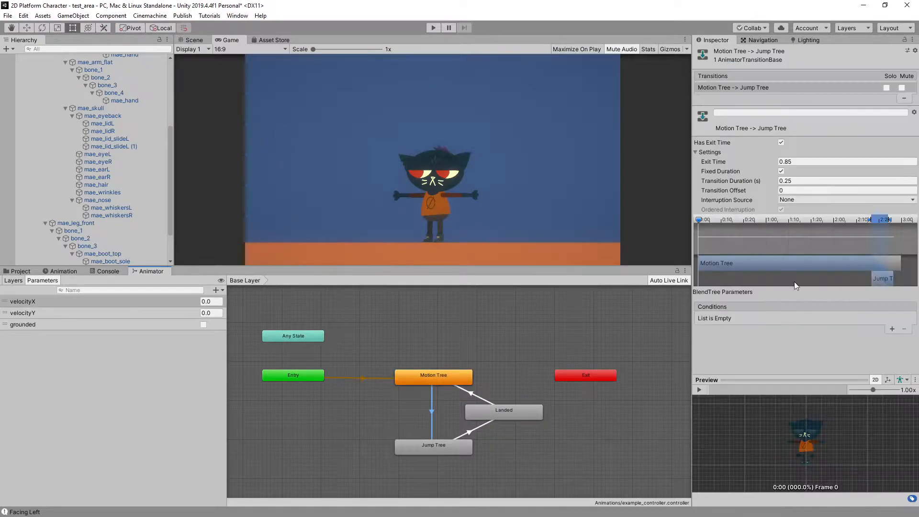
{"action": "left_click", "coordinate": [892, 329]}
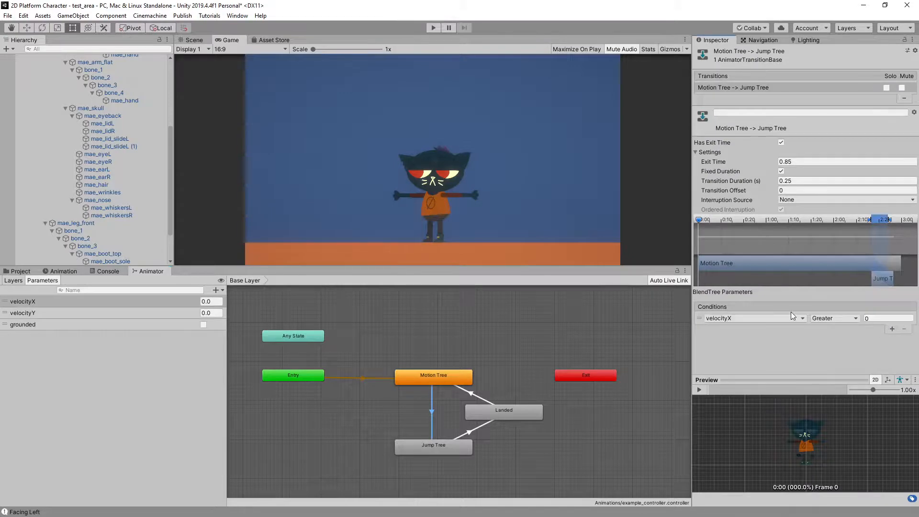
{"action": "left_click", "coordinate": [775, 318]}
{"action": "left_click", "coordinate": [741, 366]}
{"action": "left_click", "coordinate": [854, 318]}
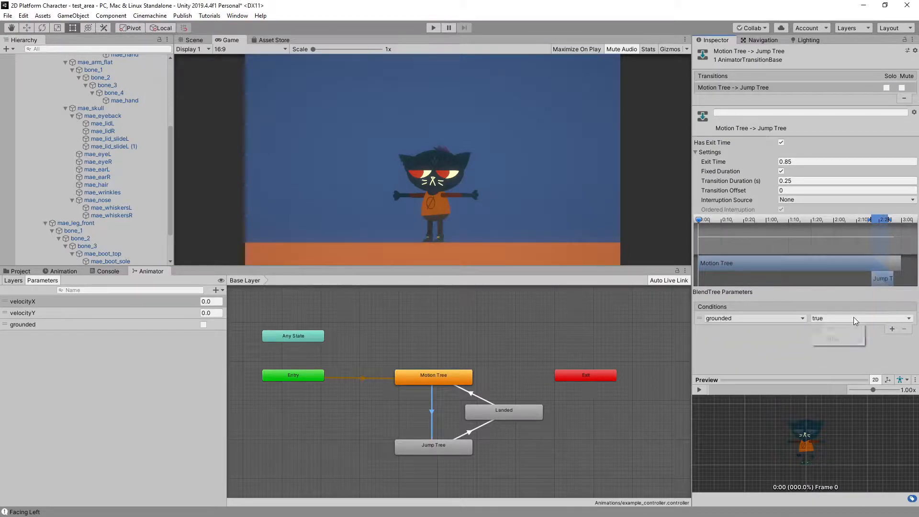
{"action": "left_click", "coordinate": [843, 339]}
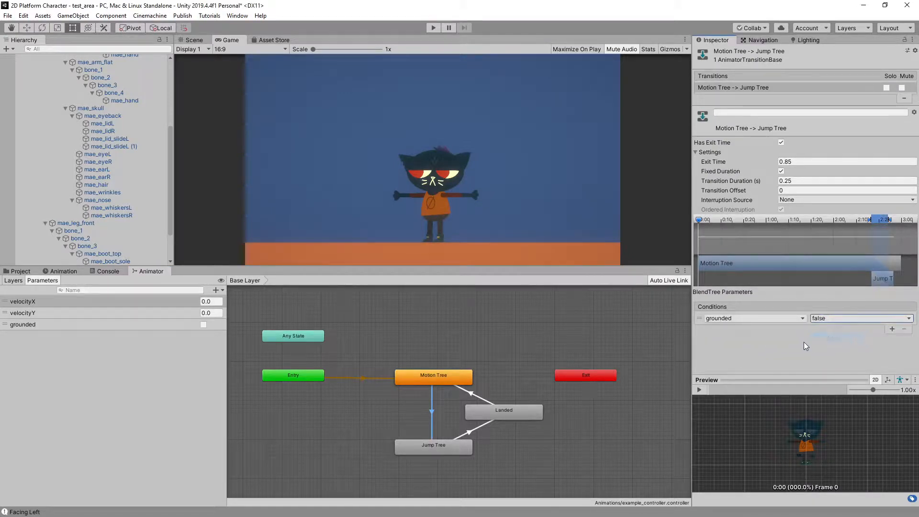
{"action": "left_click", "coordinate": [781, 142]}
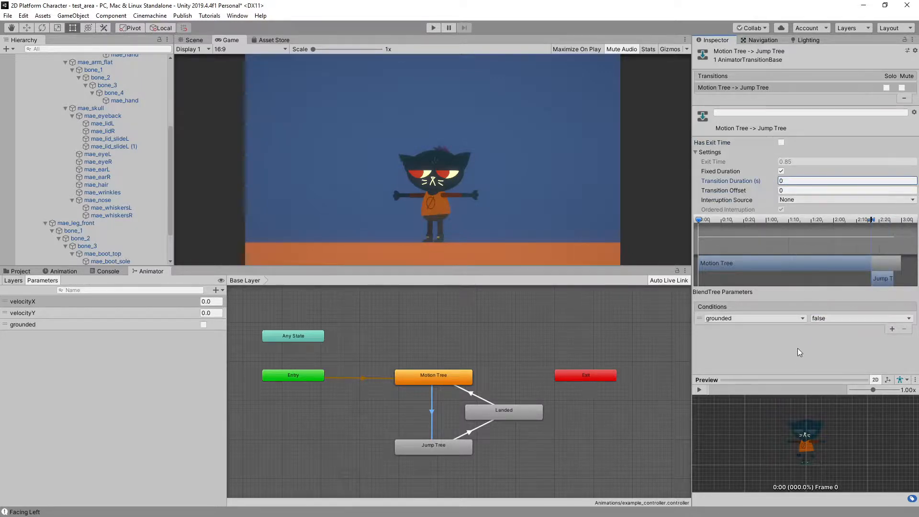
Step: Playtest the direct jump transition by jumping on the spot and while running in both directions
{"action": "left_click", "coordinate": [434, 28]}
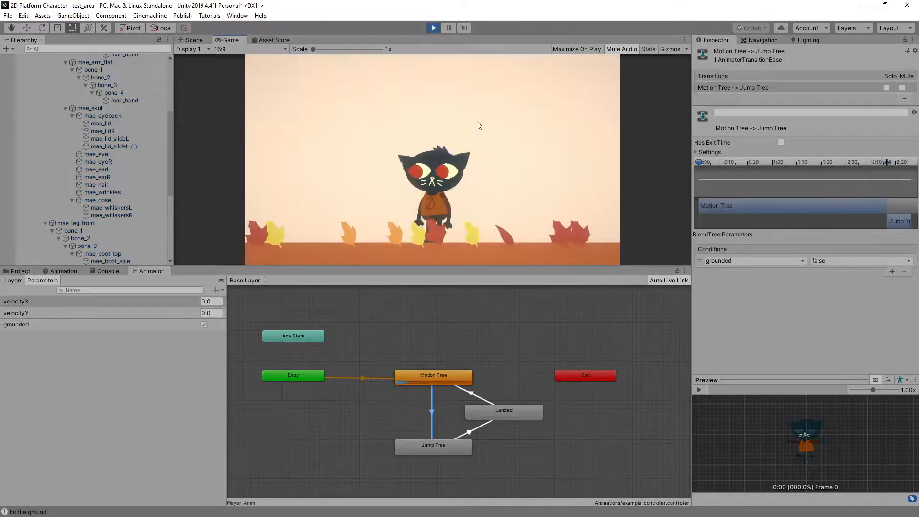
{"action": "key", "text": "space"}
{"action": "key", "text": "Left"}
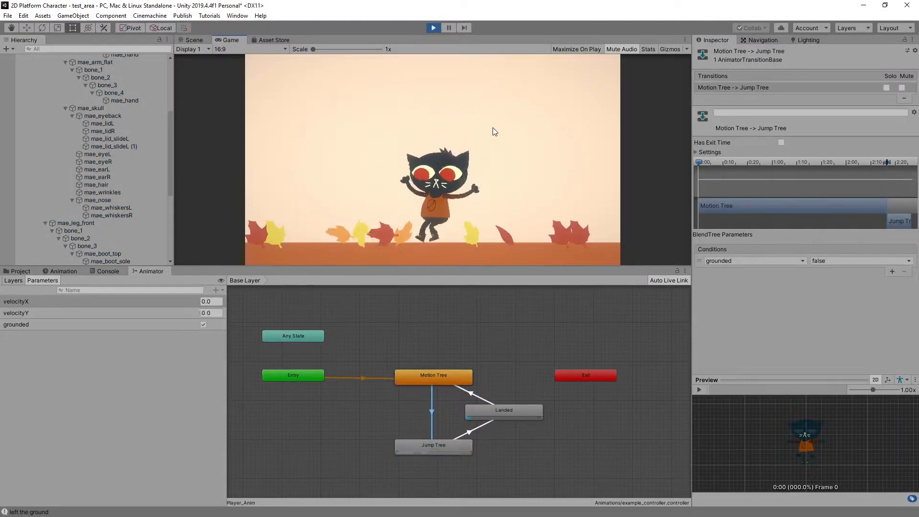
{"action": "key", "text": "space"}
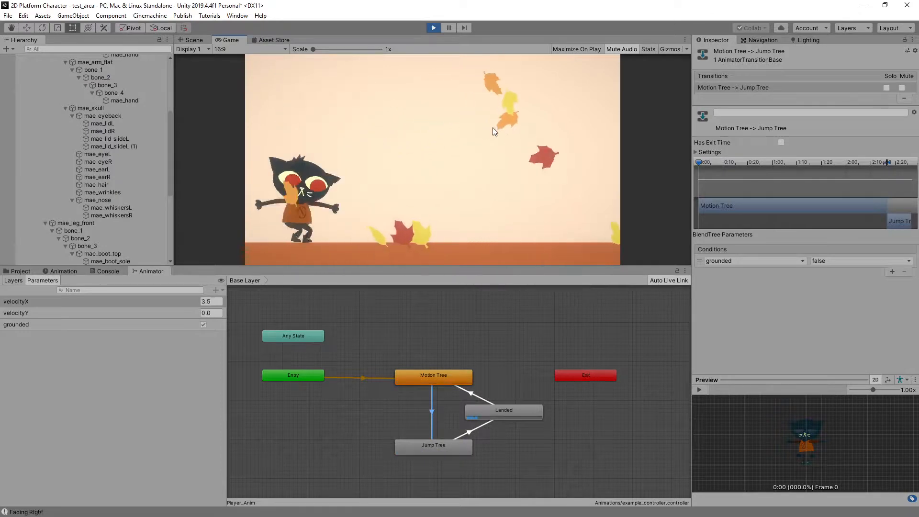
{"action": "key", "text": "Right"}
{"action": "key", "text": "space"}
{"action": "key", "text": "space"}
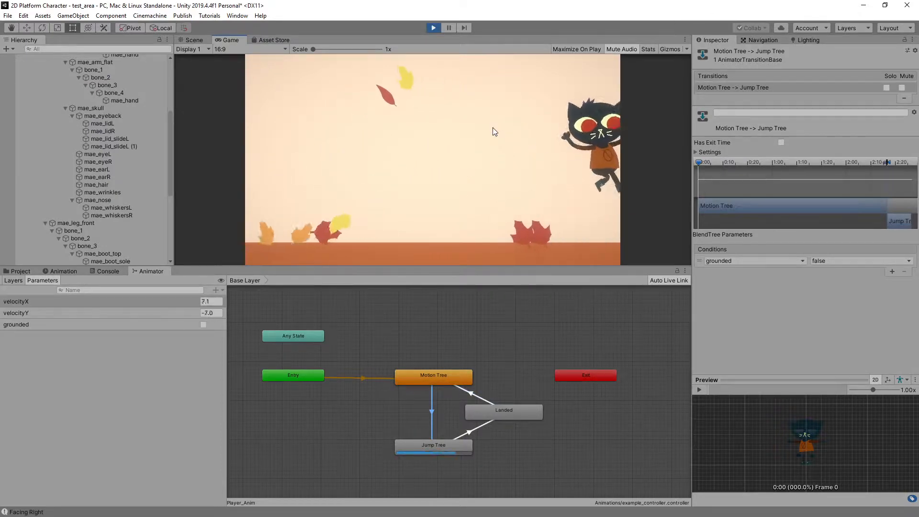
{"action": "key", "text": "space"}
{"action": "key", "text": "space"}
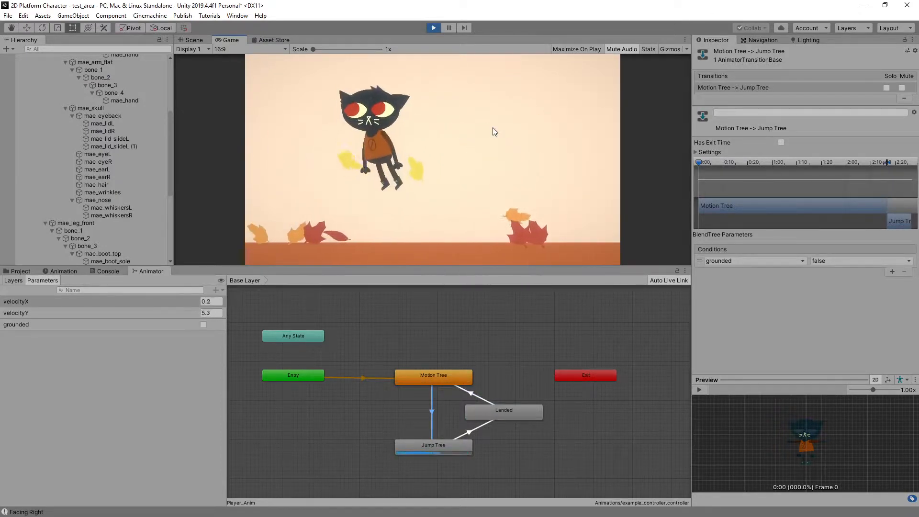
{"action": "key", "text": "space"}
{"action": "key", "text": "Left"}
{"action": "key", "text": "space"}
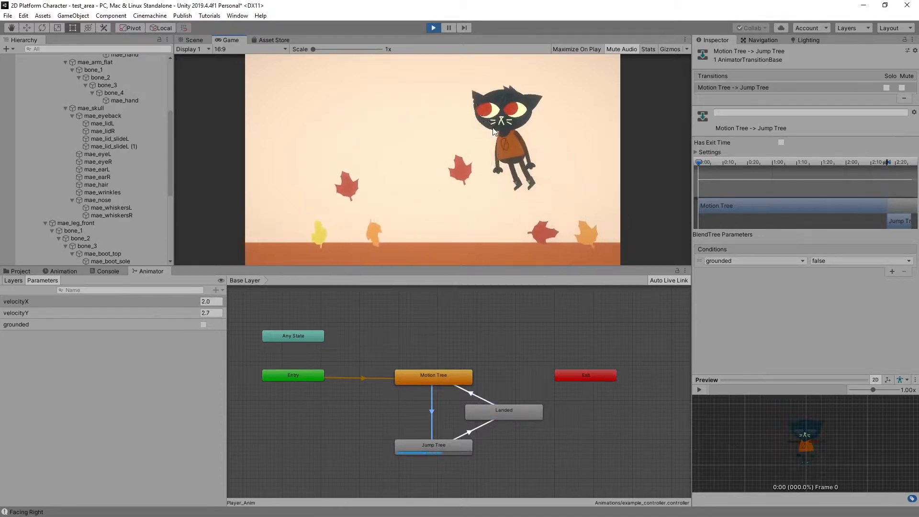
{"action": "key", "text": "space"}
{"action": "key", "text": "Right"}
{"action": "key", "text": "space"}
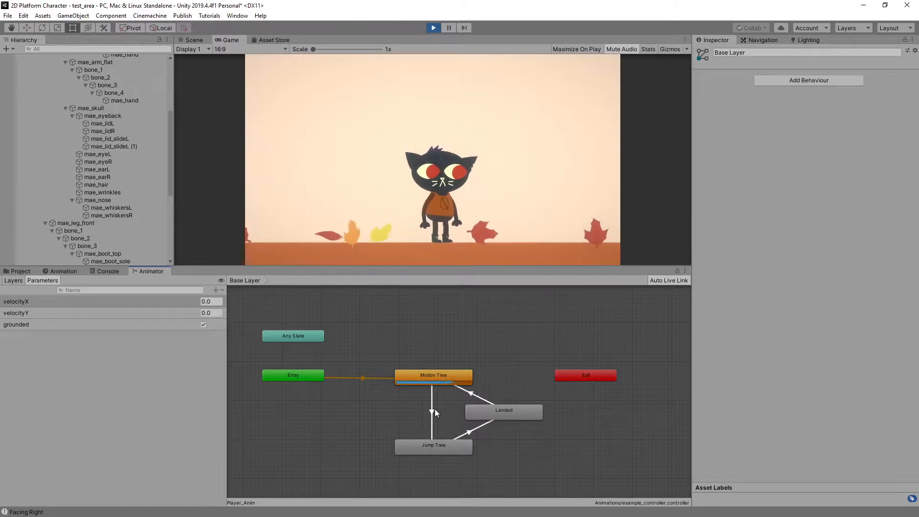
Step: Set the Motion Tree to Jump Tree transition duration to 0.1 and playtest standing and running jumps in both directions
{"action": "left_click", "coordinate": [696, 152]}
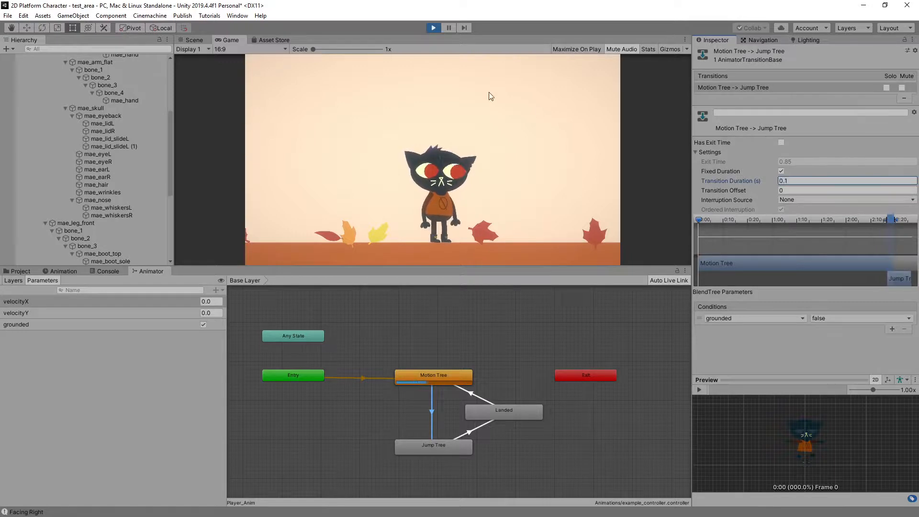
{"action": "key", "text": "space"}
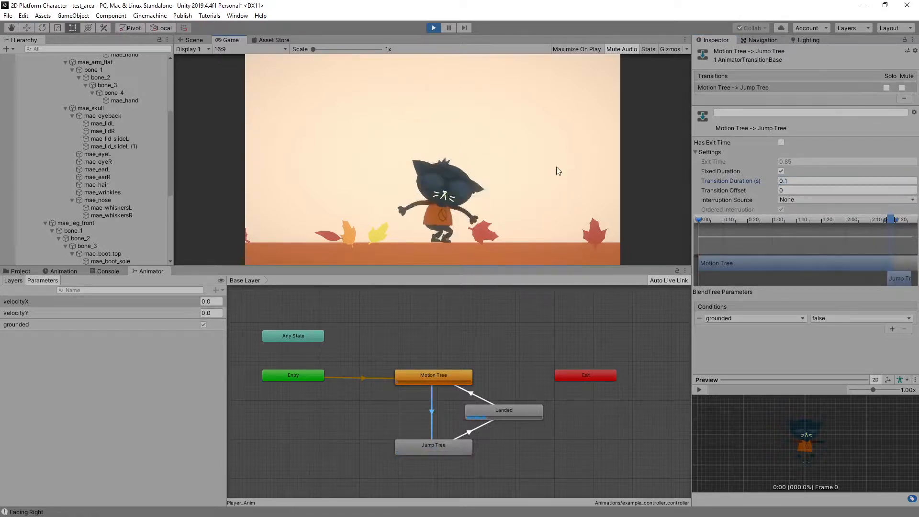
{"action": "key", "text": "space"}
{"action": "key", "text": "Right"}
{"action": "key", "text": "Left"}
{"action": "key", "text": "space"}
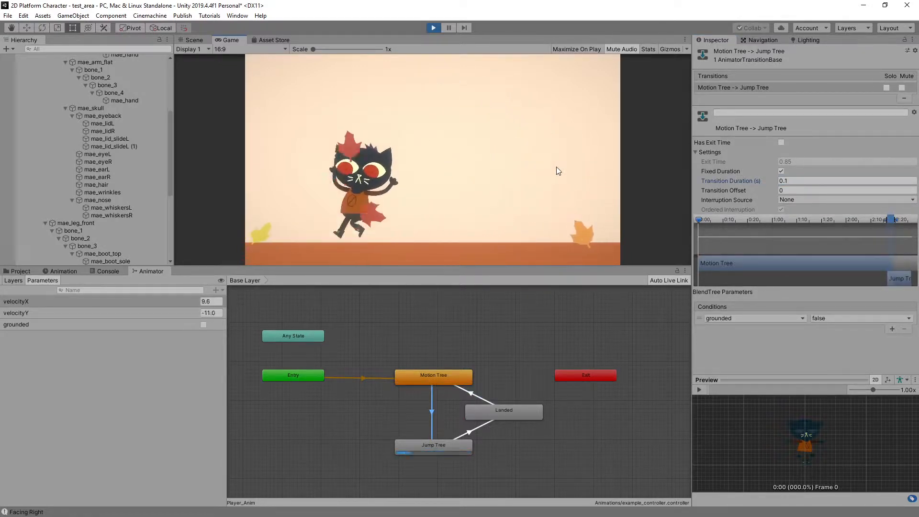
{"action": "key", "text": "space"}
{"action": "key", "text": "Right"}
{"action": "key", "text": "space"}
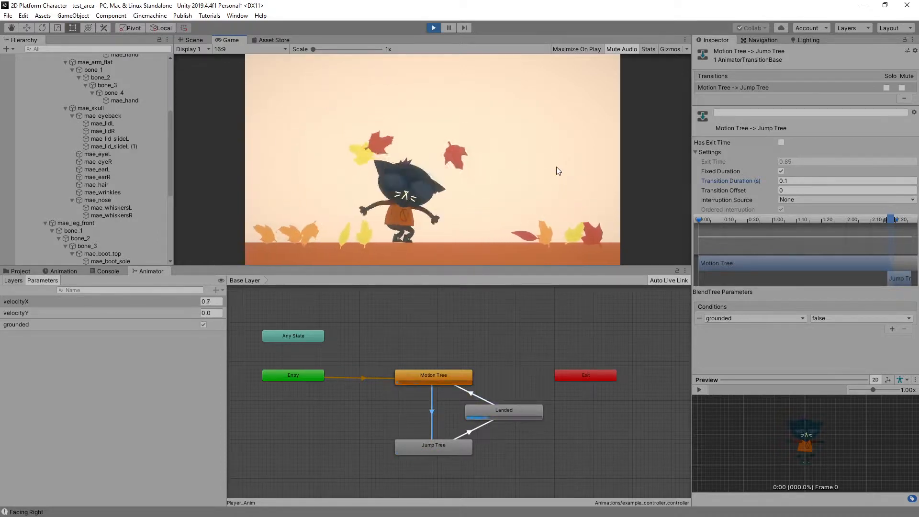
{"action": "key", "text": "space"}
{"action": "key", "text": "space"}
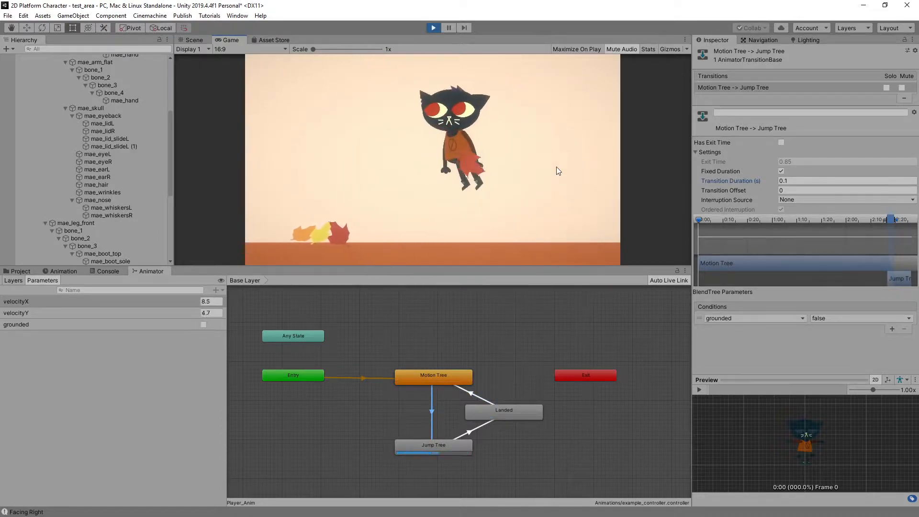
{"action": "key", "text": "space"}
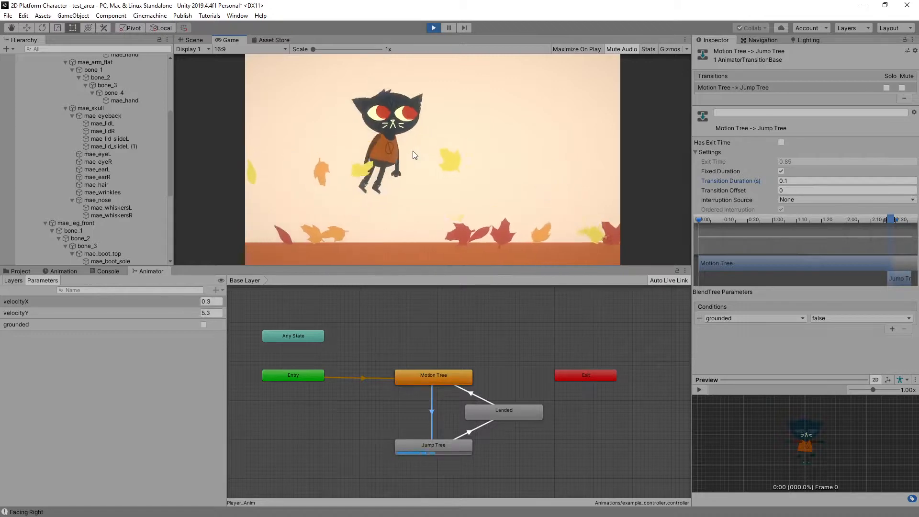
{"action": "key", "text": "space"}
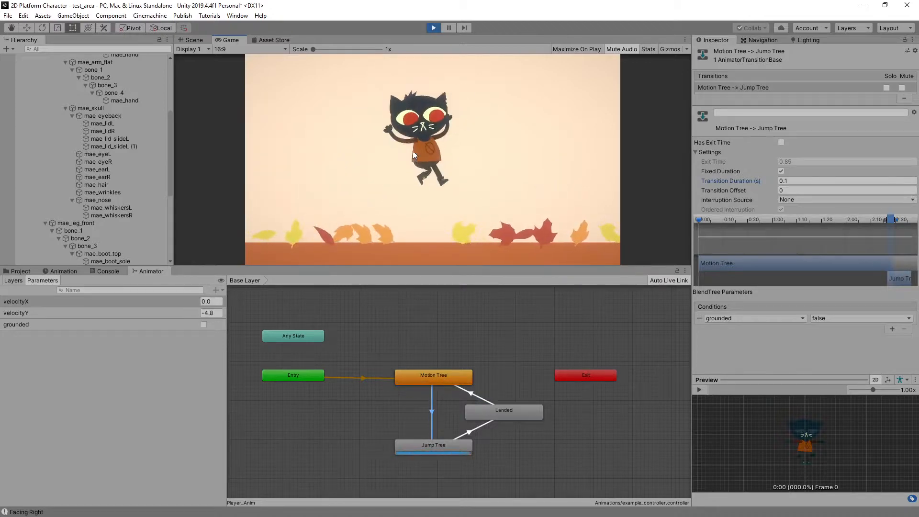
{"action": "key", "text": "Right"}
{"action": "key", "text": "space"}
{"action": "key", "text": "space"}
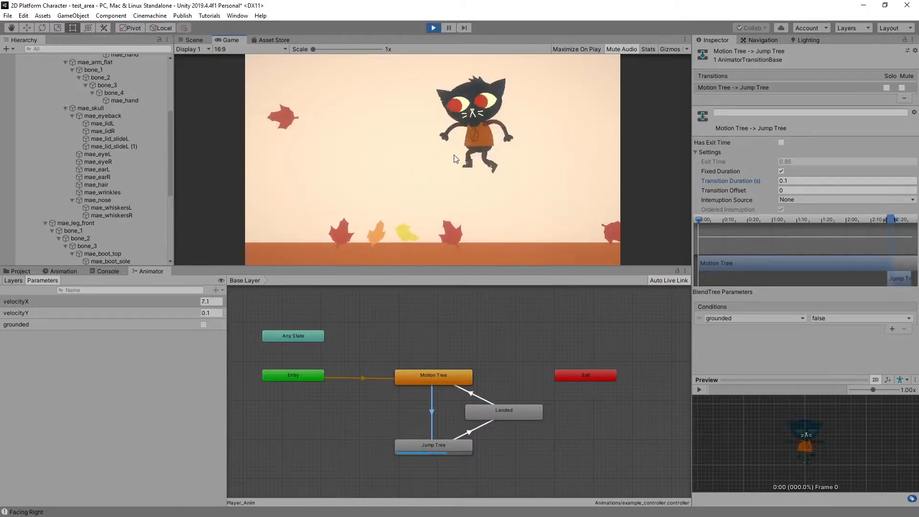
Step: Set the Motion Tree to Jump Tree transition duration to 0.05 while the game is running
{"action": "left_click", "coordinate": [789, 180]}
{"action": "key", "text": "BackSpace"}
{"action": "type", "text": "05"}
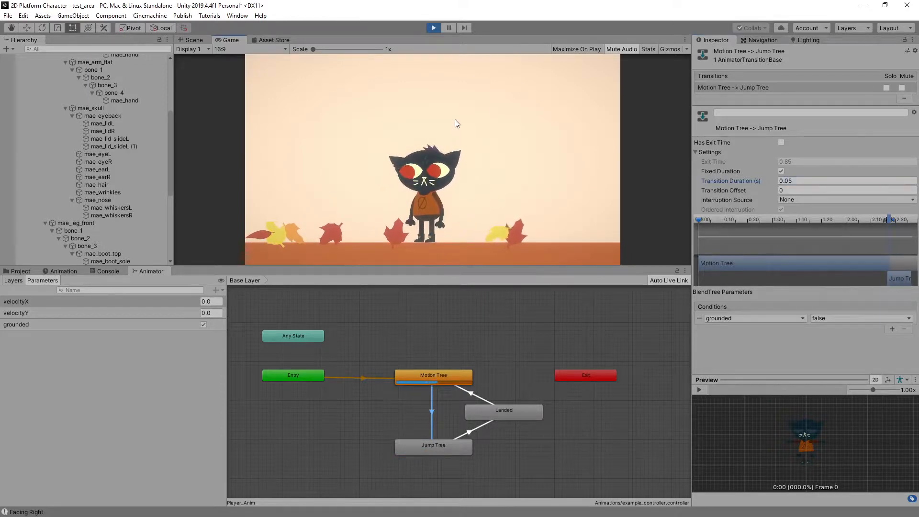
Step: Playtest the 0.05 transition duration with repeated jumps on the spot and while running in both directions
{"action": "key", "text": "space"}
{"action": "key", "text": "Left"}
{"action": "key", "text": "space"}
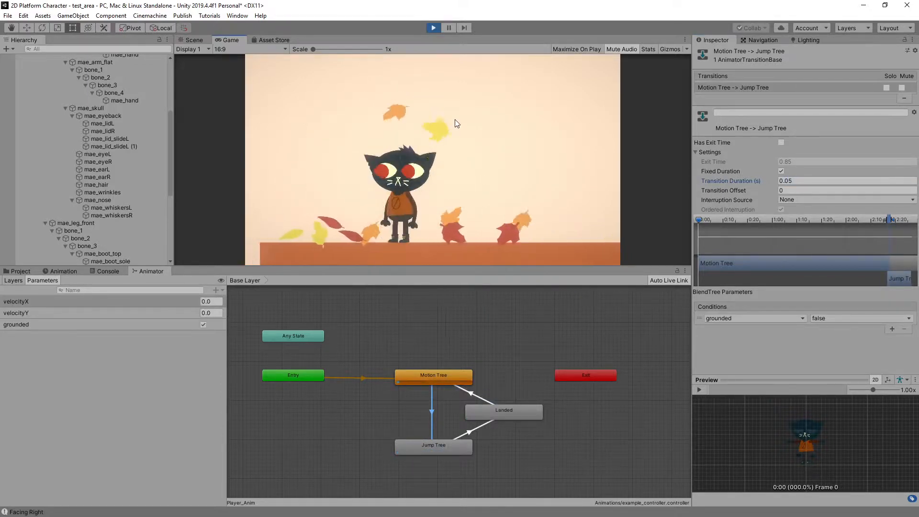
{"action": "key", "text": "space"}
{"action": "key", "text": "Right"}
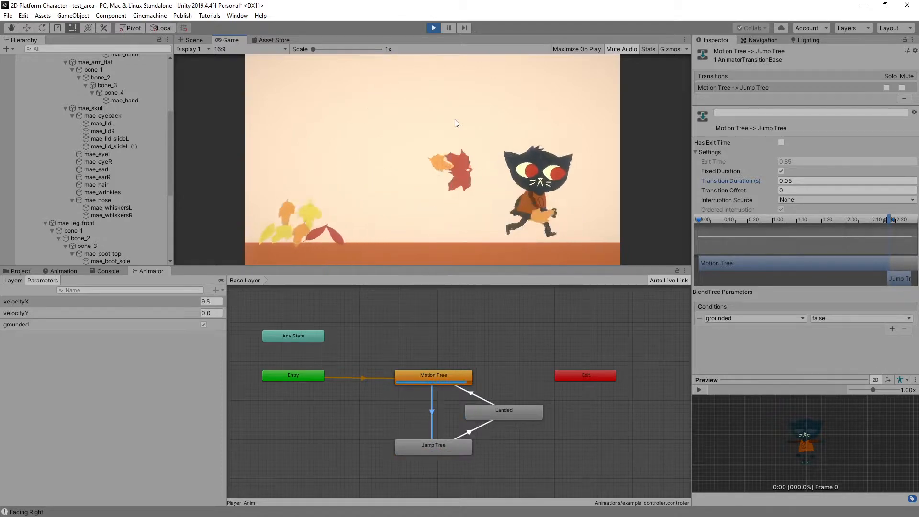
{"action": "key", "text": "space"}
{"action": "key", "text": "space"}
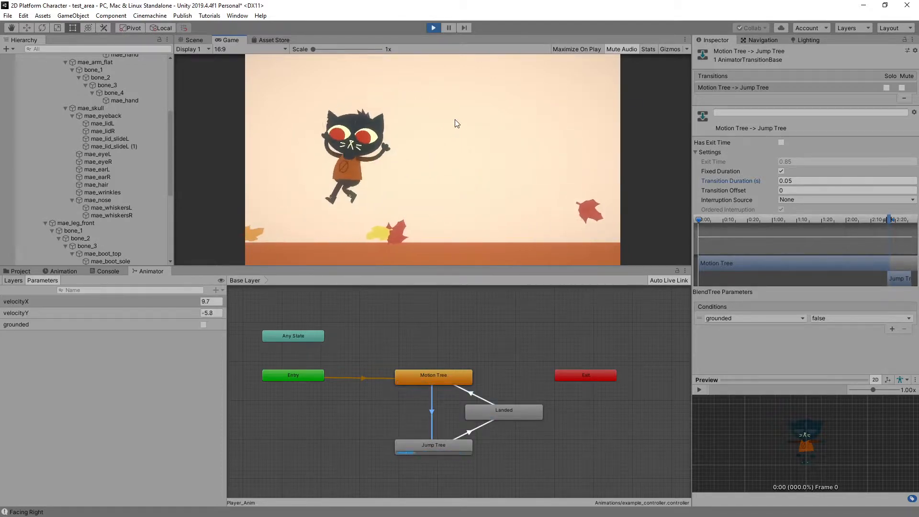
{"action": "key", "text": "space"}
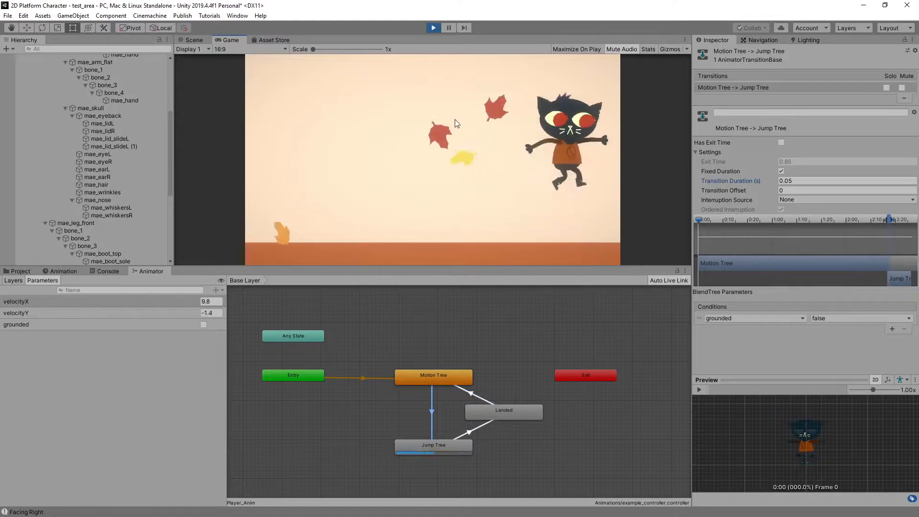
{"action": "key", "text": "space"}
{"action": "key", "text": "space"}
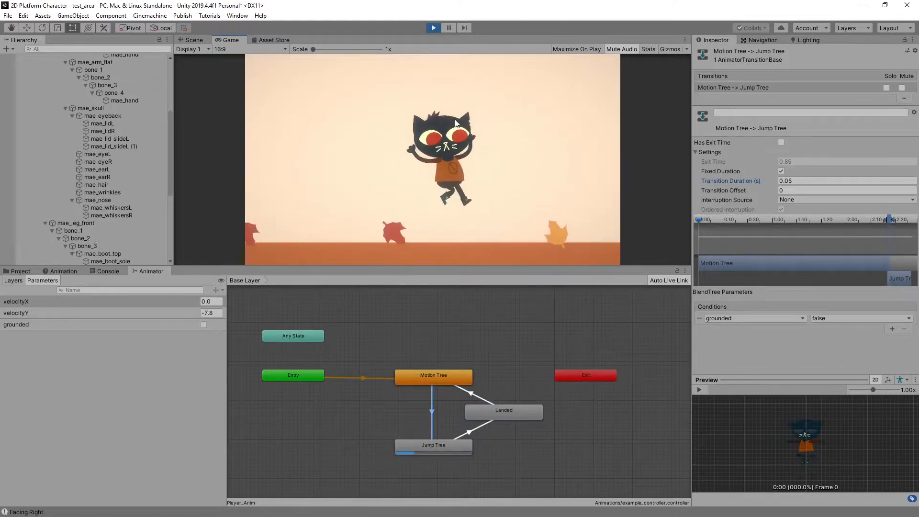
{"action": "key", "text": "space"}
{"action": "key", "text": "Left"}
{"action": "key", "text": "space"}
{"action": "key", "text": "Right"}
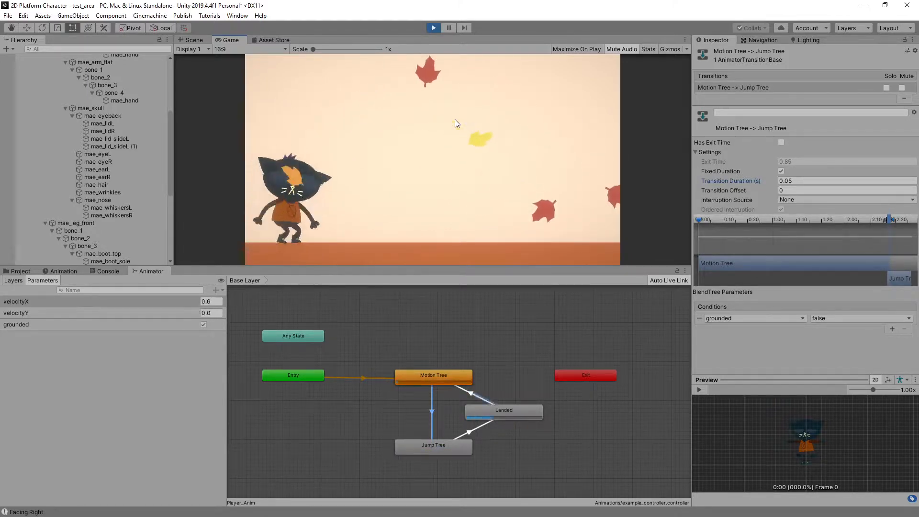
{"action": "key", "text": "space"}
{"action": "key", "text": "space"}
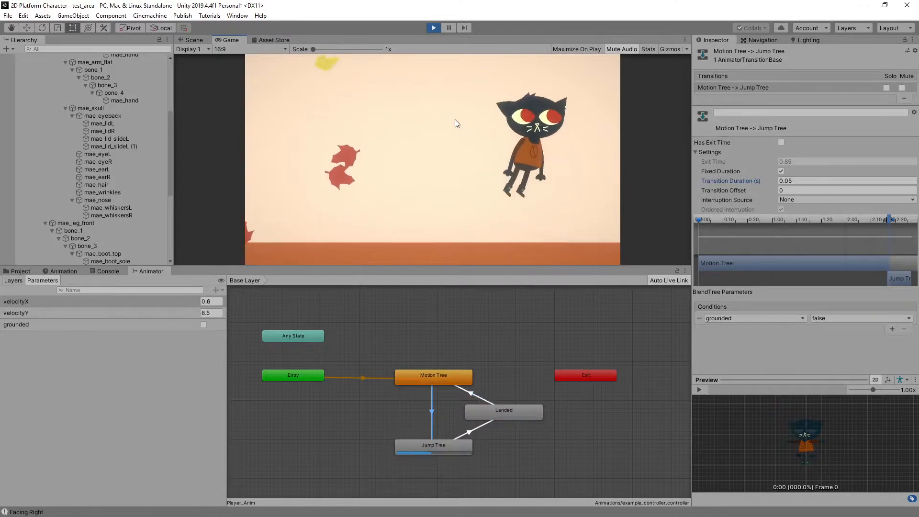
{"action": "key", "text": "space"}
{"action": "key", "text": "space"}
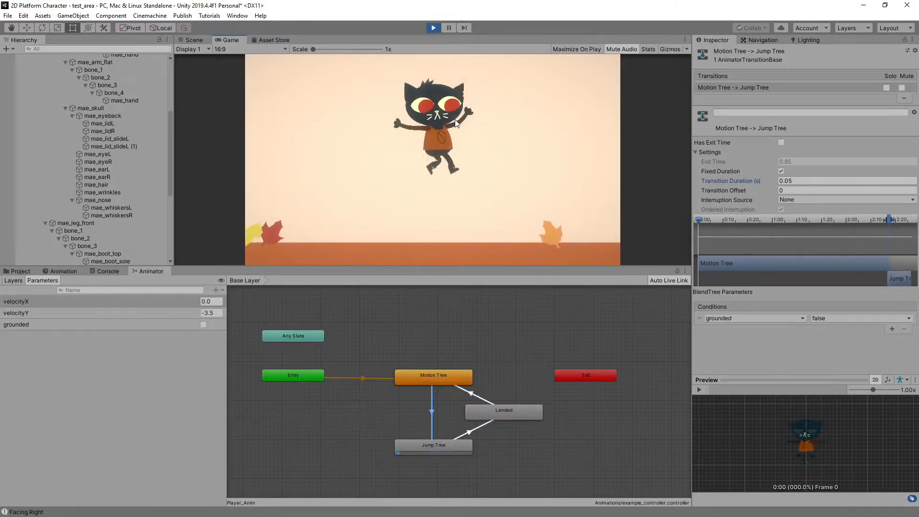
Step: Set the Player's Rigidbody 2D gravity scale to 1 while the game is running
{"action": "key", "text": "space"}
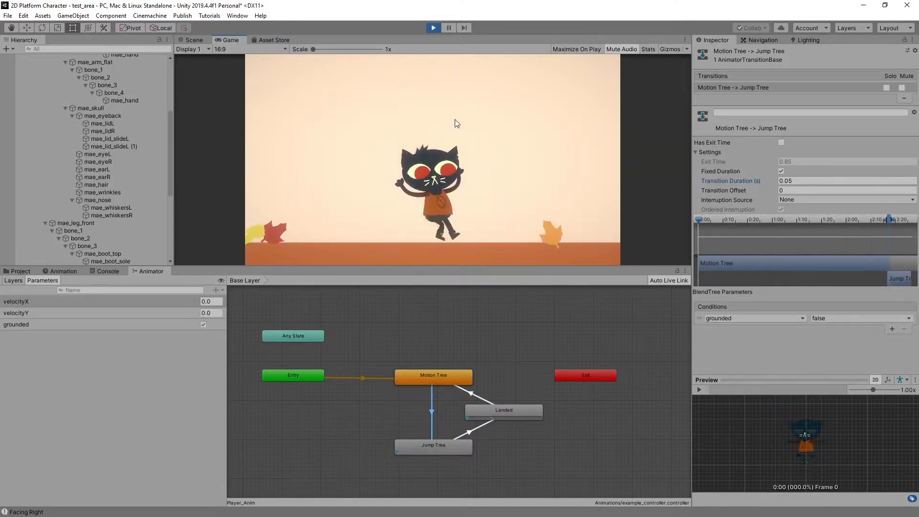
{"action": "scroll", "coordinate": [100, 122], "scroll_direction": "up", "scroll_amount": 6}
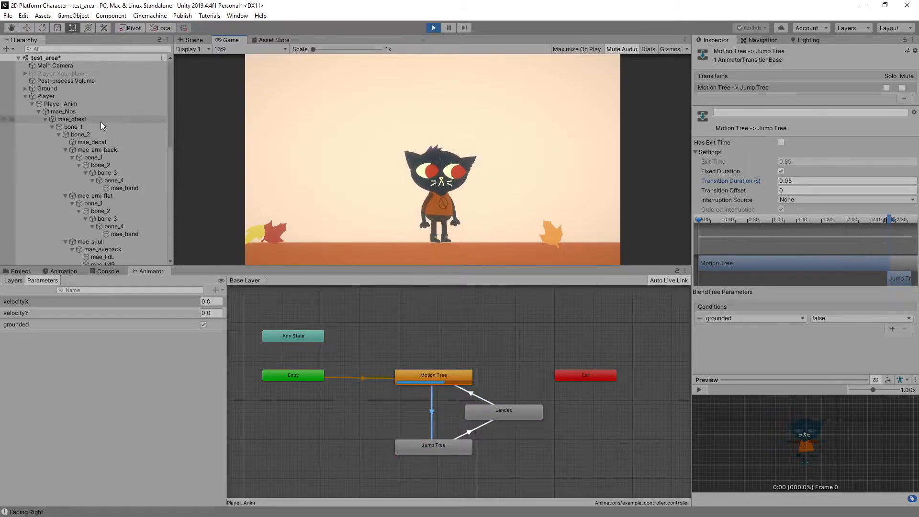
{"action": "left_click", "coordinate": [53, 96]}
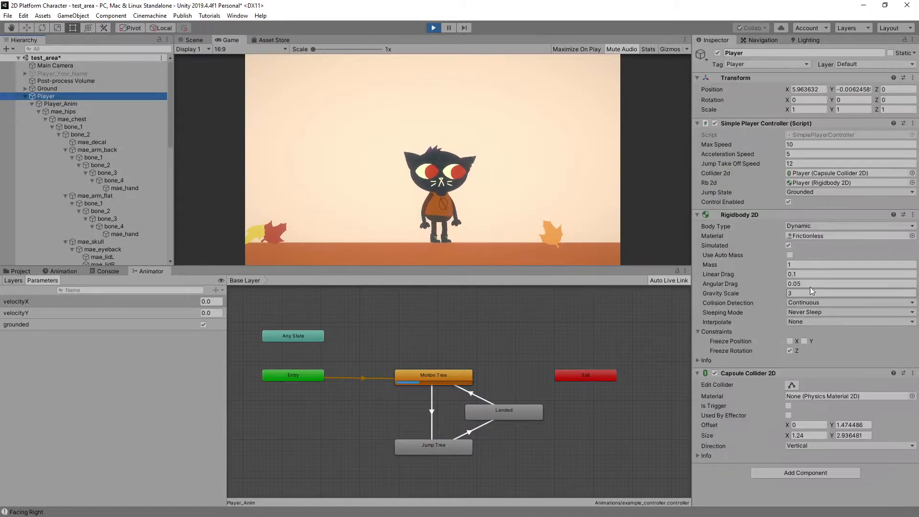
{"action": "left_click", "coordinate": [795, 293]}
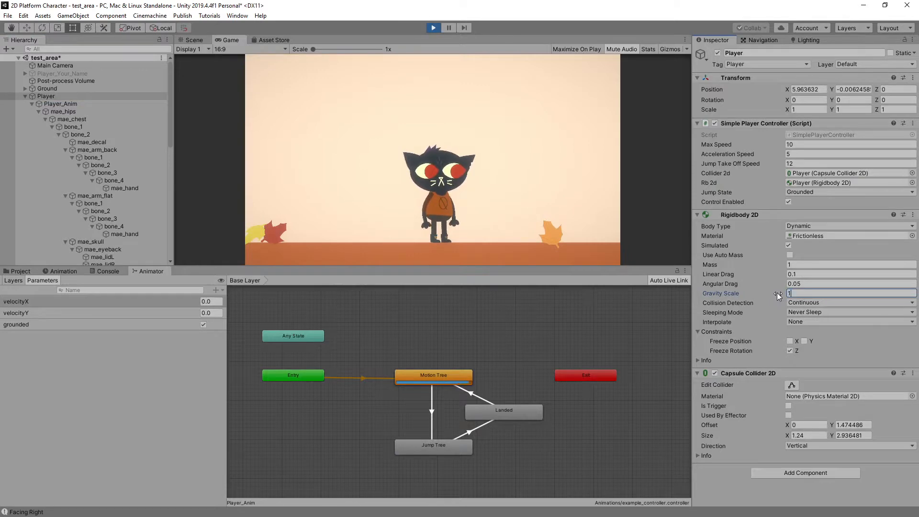
{"action": "left_click", "coordinate": [541, 150]}
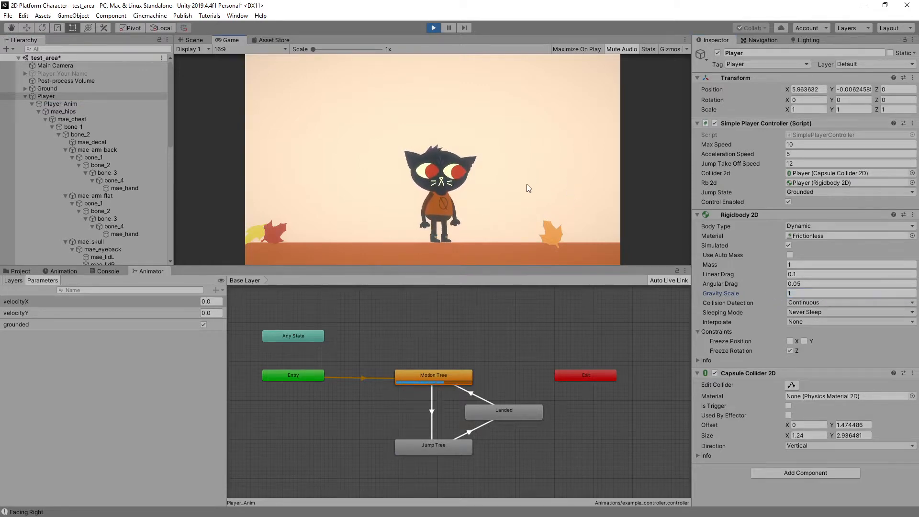
Step: Playtest the jump animation at gravity scale 1 with repeated jumps on the spot
{"action": "key", "text": "space"}
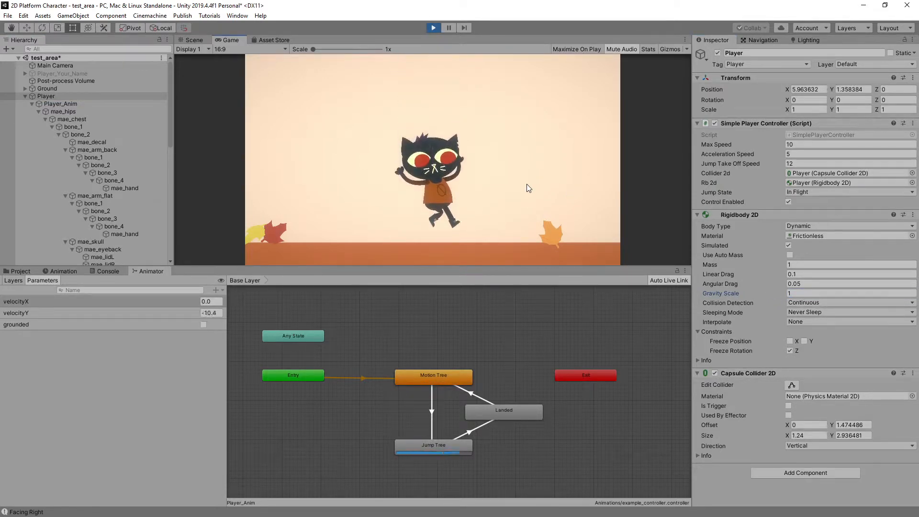
{"action": "key", "text": "space"}
{"action": "key", "text": "space"}
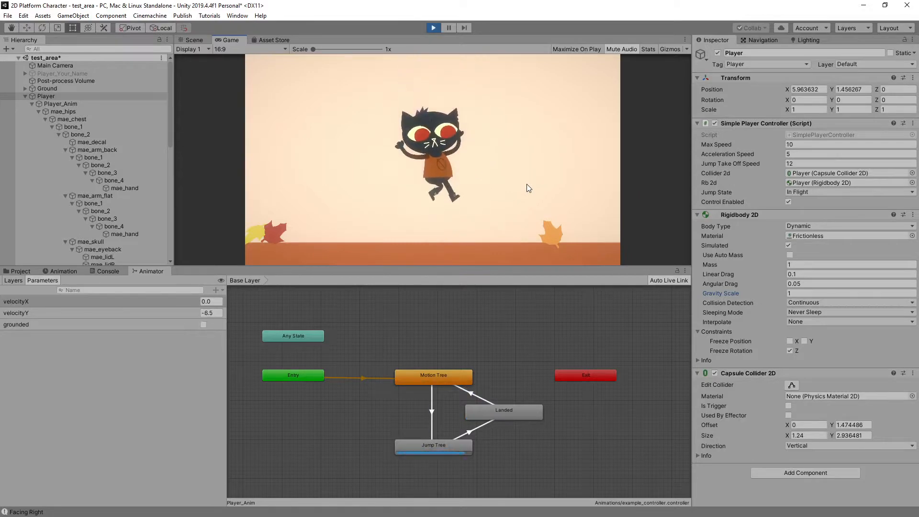
{"action": "key", "text": "space"}
{"action": "key", "text": "space"}
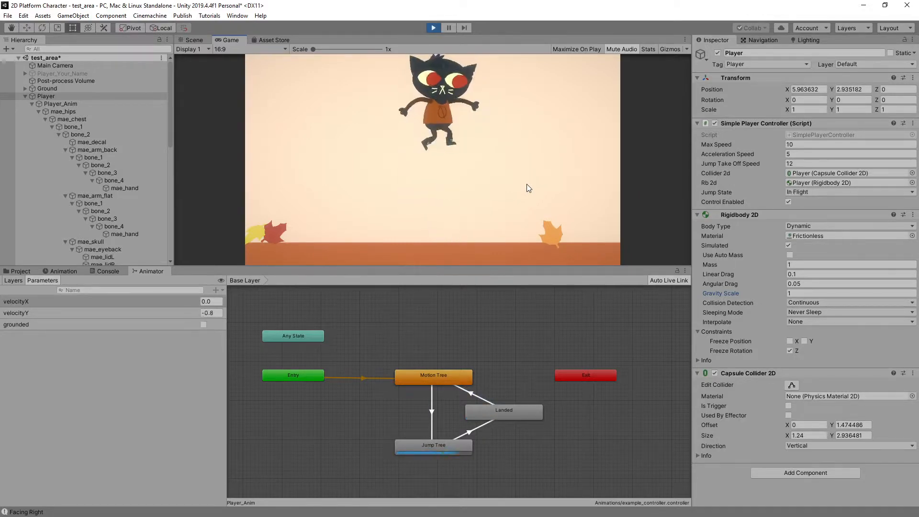
{"action": "key", "text": "space"}
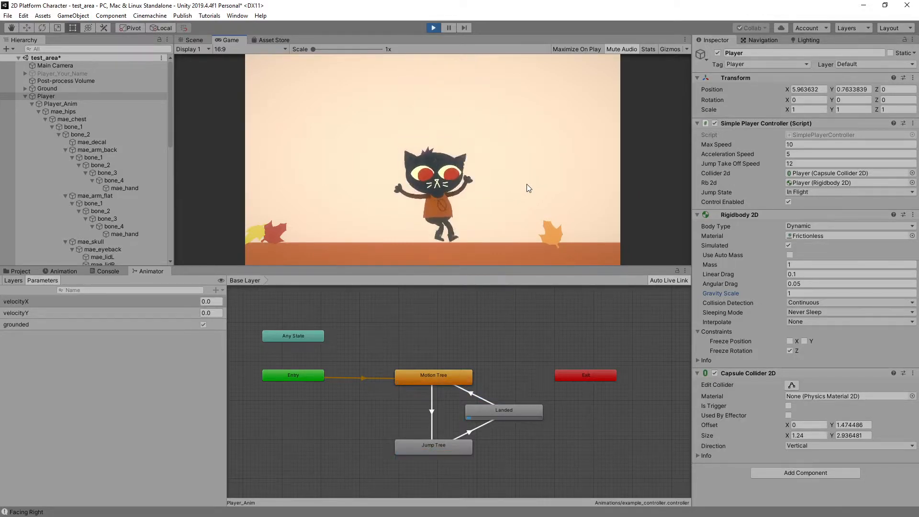
{"action": "key", "text": "space"}
Step: Playtest jumps while running in both directions at gravity scale 1, and stop the game
{"action": "key", "text": "Left"}
{"action": "key", "text": "space"}
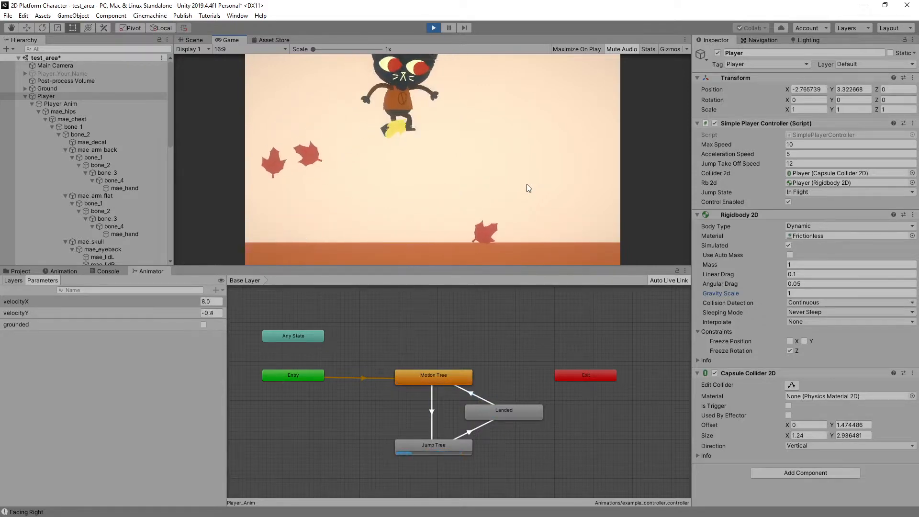
{"action": "key", "text": "Left"}
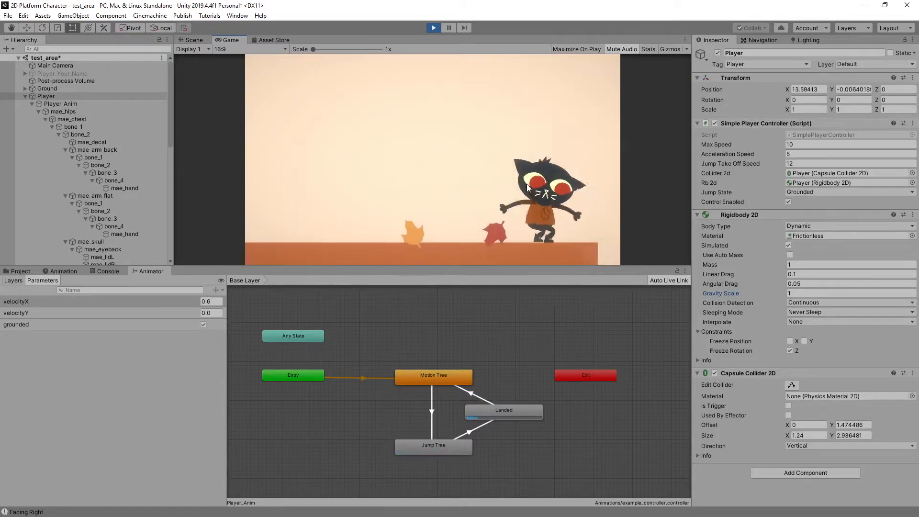
{"action": "key", "text": "space"}
{"action": "key", "text": "space"}
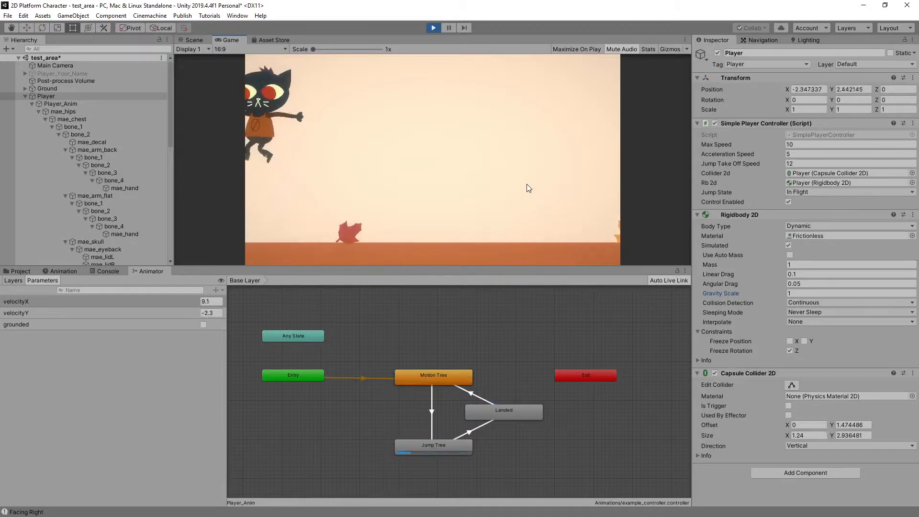
{"action": "key", "text": "Right"}
{"action": "key", "text": "space"}
{"action": "key", "text": "space"}
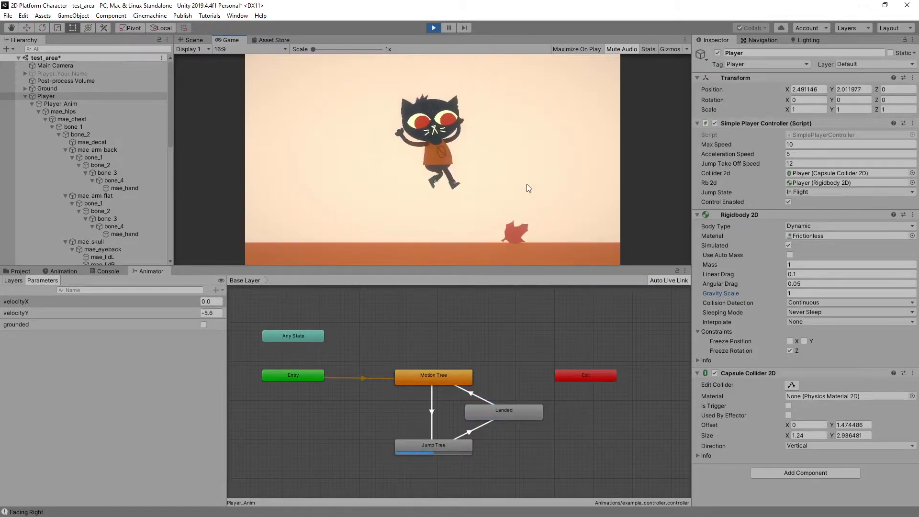
{"action": "key", "text": "Right"}
{"action": "key", "text": "space"}
{"action": "key", "text": "Left"}
{"action": "key", "text": "space"}
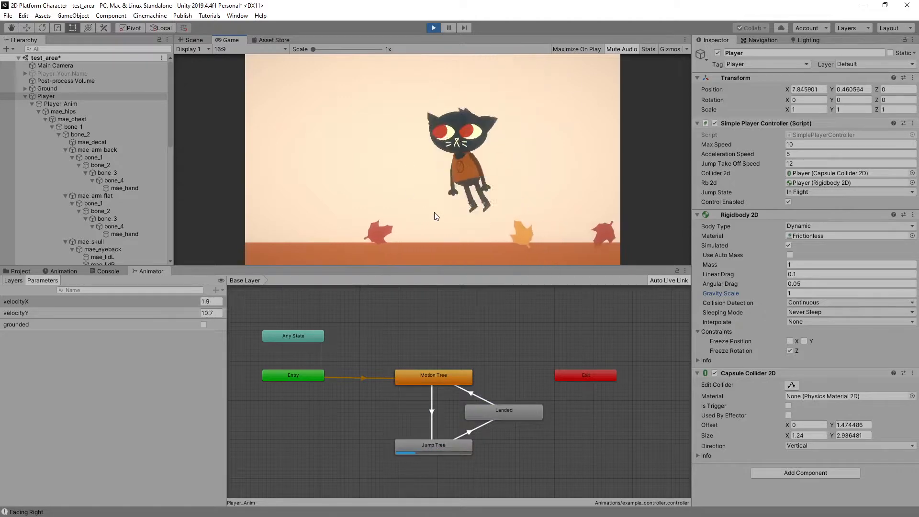
{"action": "key", "text": "space"}
{"action": "key", "text": "Right"}
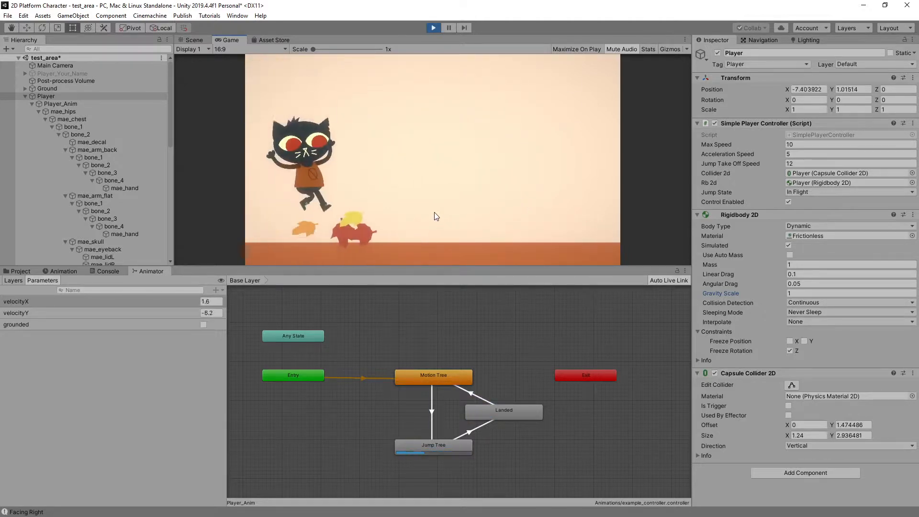
{"action": "key", "text": "space"}
{"action": "key", "text": "Left"}
{"action": "key", "text": "space"}
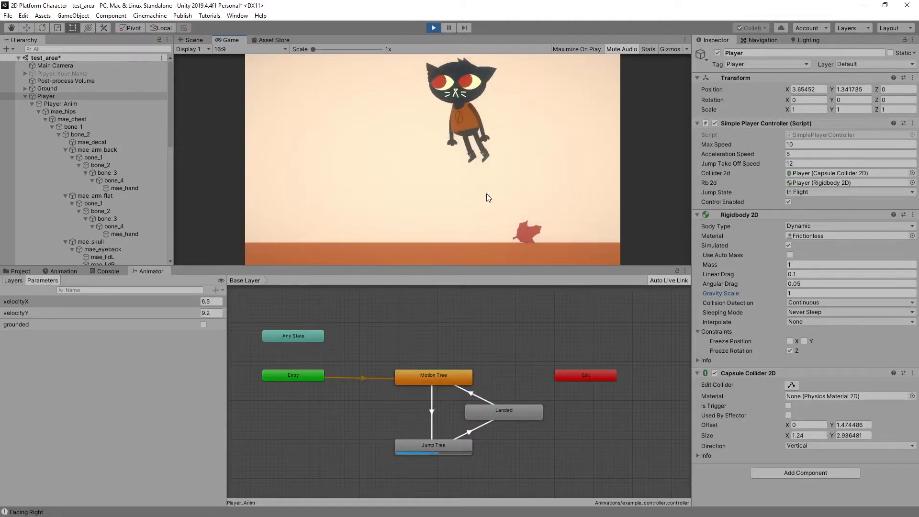
{"action": "key", "text": "Right"}
{"action": "key", "text": "space"}
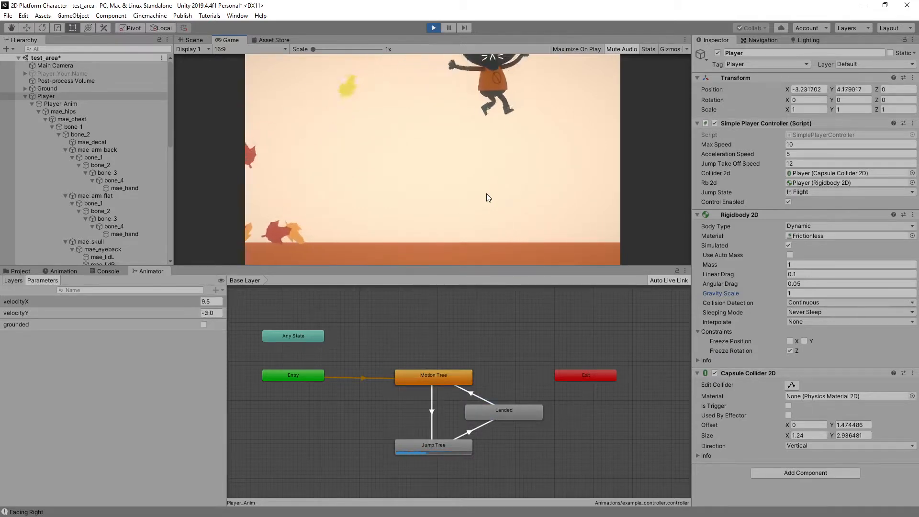
{"action": "key", "text": "space"}
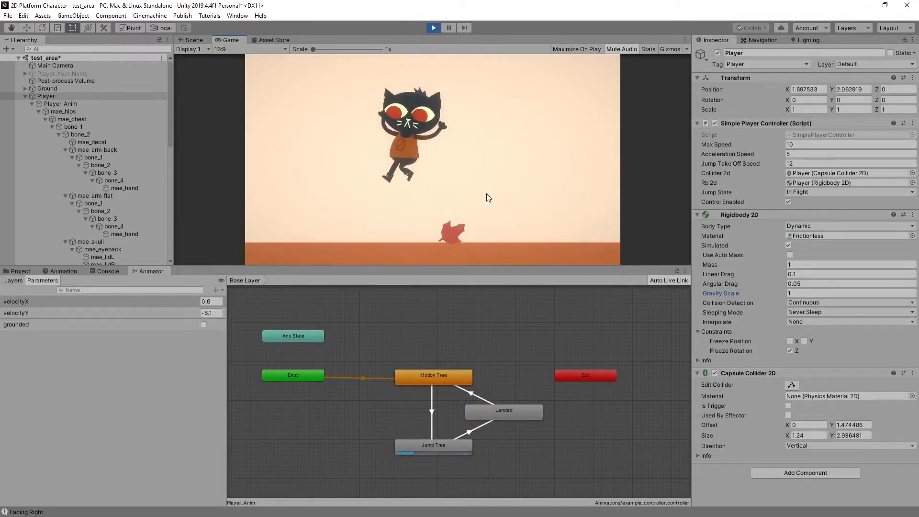
{"action": "key", "text": "space"}
{"action": "key", "text": "Left"}
{"action": "key", "text": "space"}
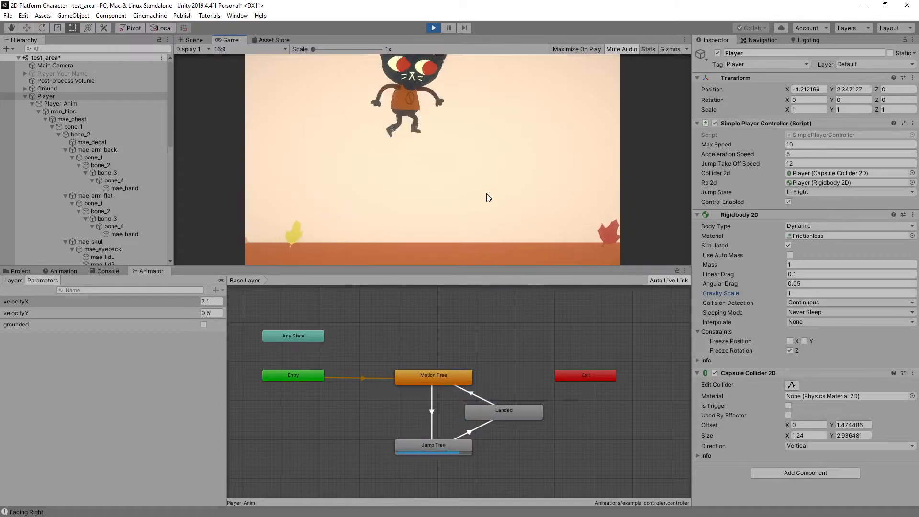
{"action": "key", "text": "space"}
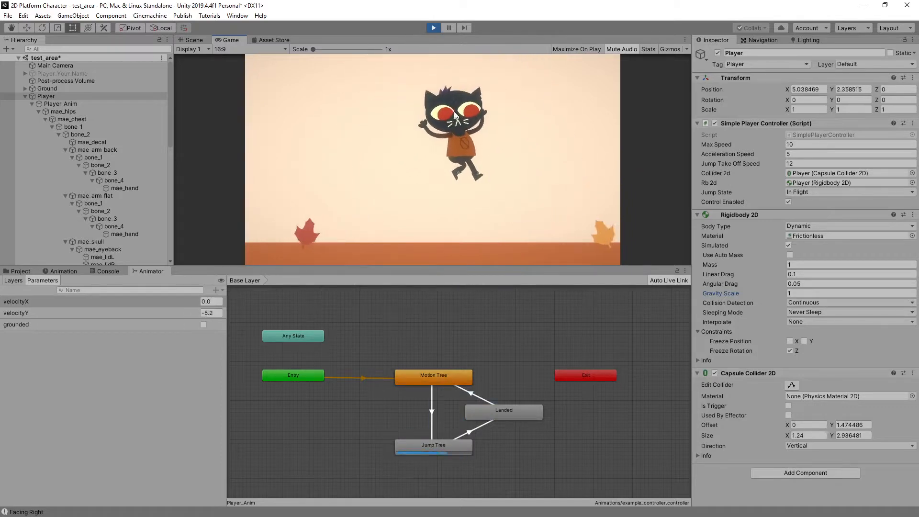
{"action": "key", "text": "space"}
{"action": "key", "text": "Left"}
{"action": "key", "text": "space"}
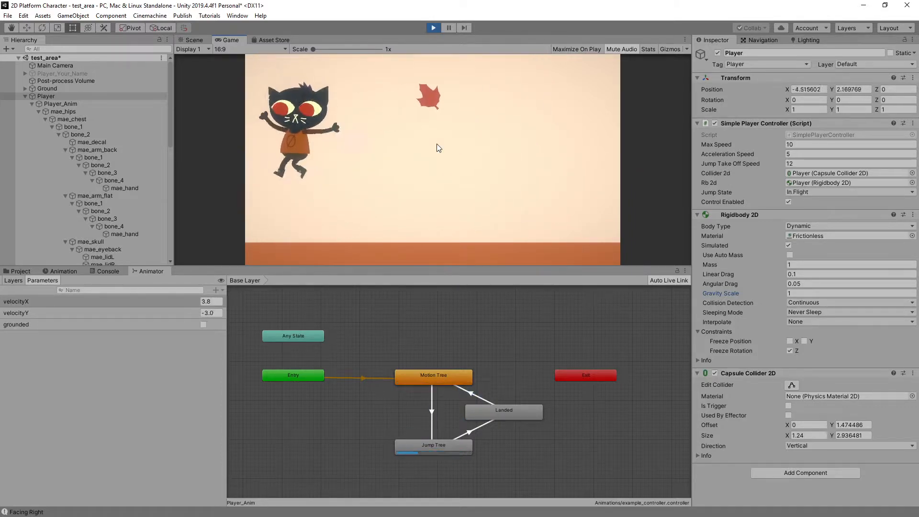
{"action": "key", "text": "space"}
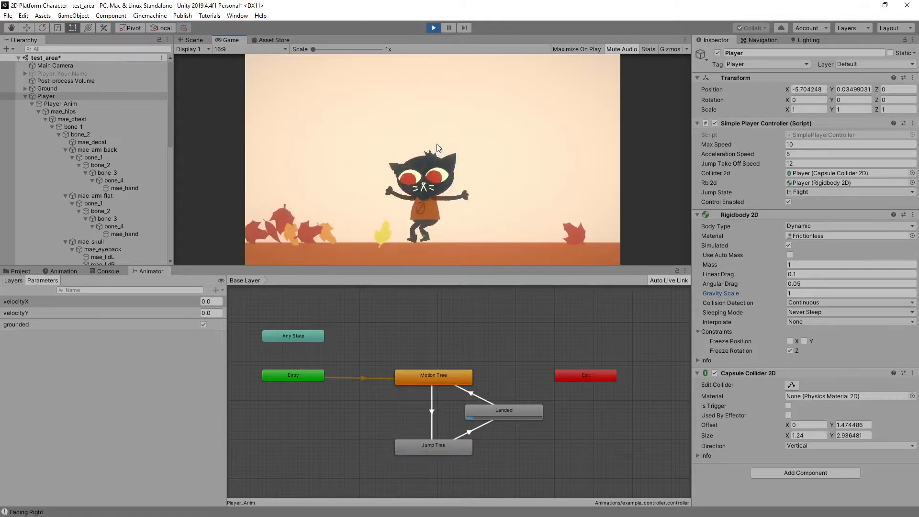
{"action": "key", "text": "space"}
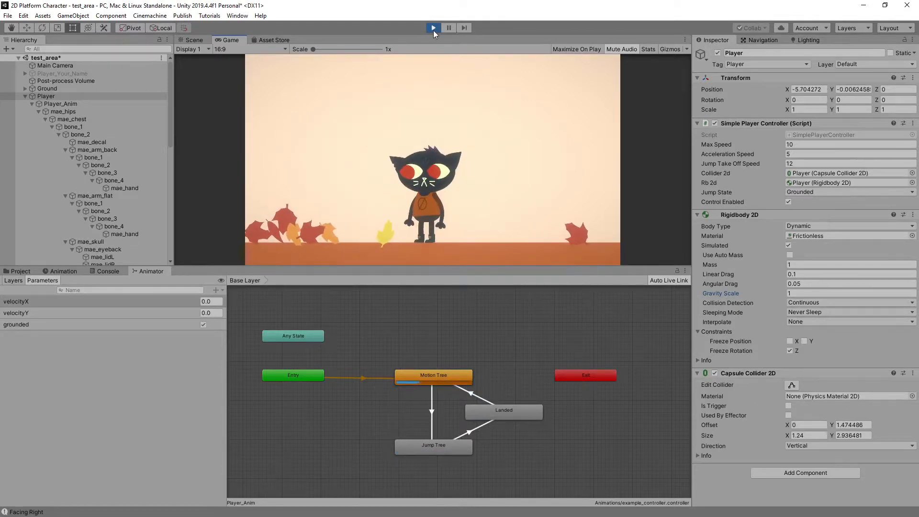
{"action": "left_click", "coordinate": [433, 29]}
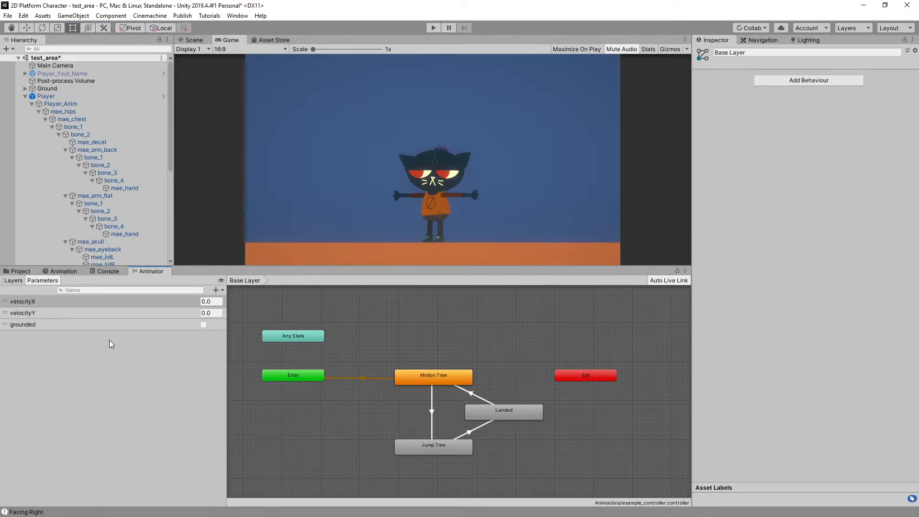
Step: Examine the SimplePlayerController script in the project's Scripts folder, including its jump state, velocity and animator parameter code
{"action": "left_click", "coordinate": [17, 272]}
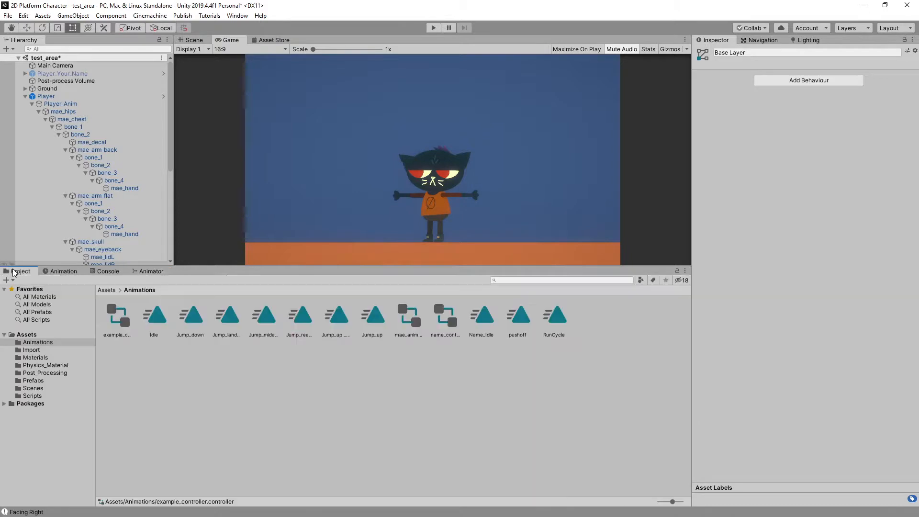
{"action": "left_click", "coordinate": [26, 334]}
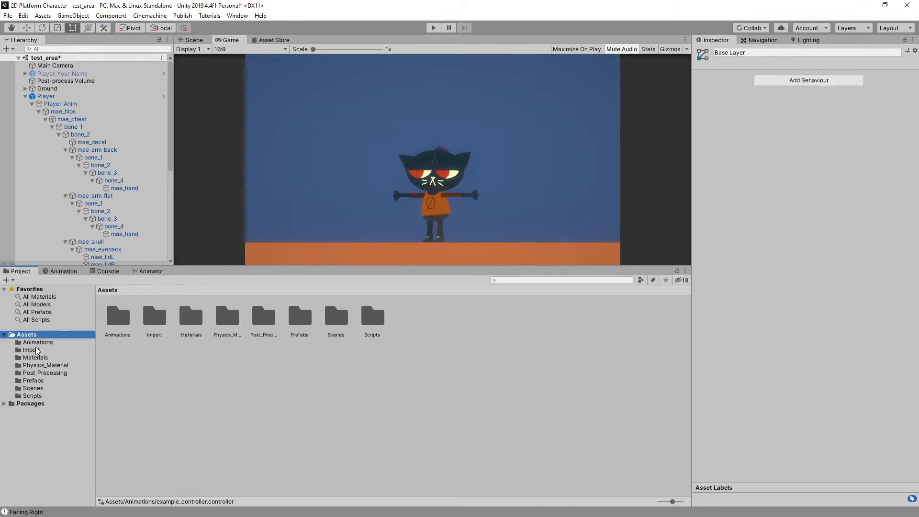
{"action": "left_click", "coordinate": [32, 396]}
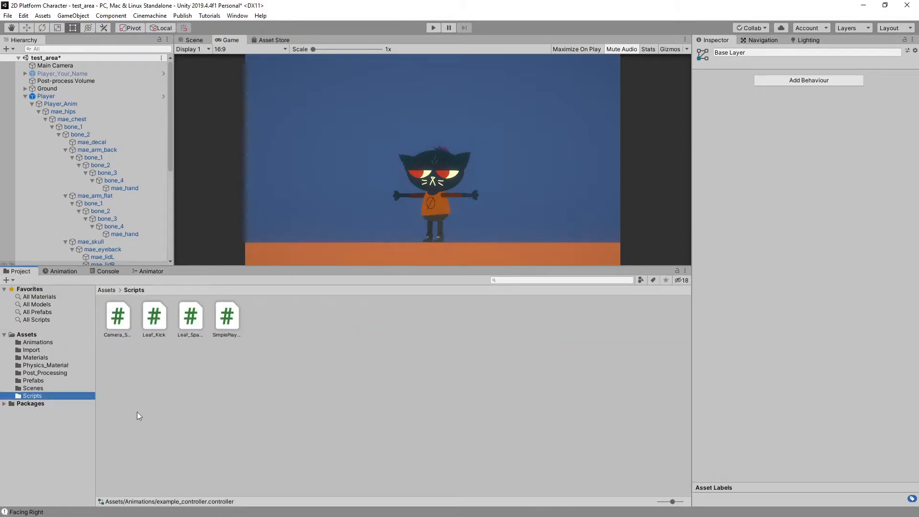
{"action": "left_click", "coordinate": [227, 318]}
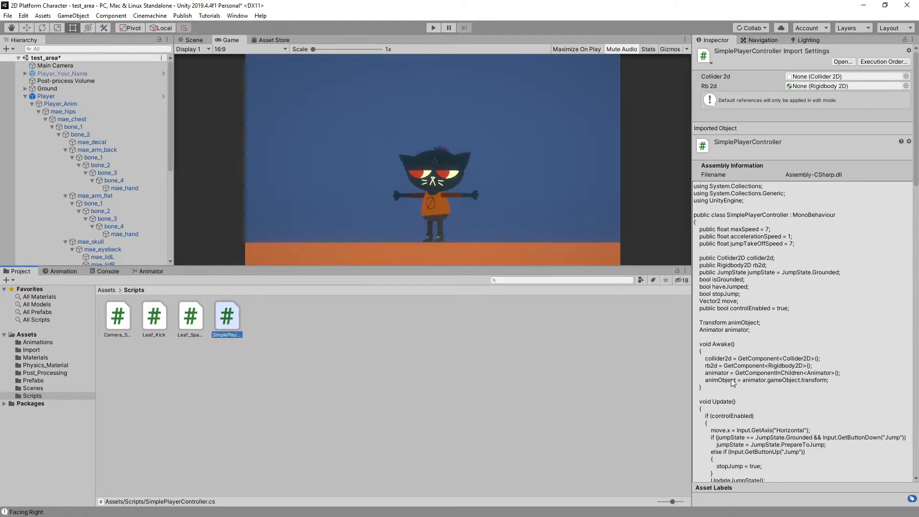
{"action": "scroll", "coordinate": [769, 381], "scroll_direction": "down", "scroll_amount": 5}
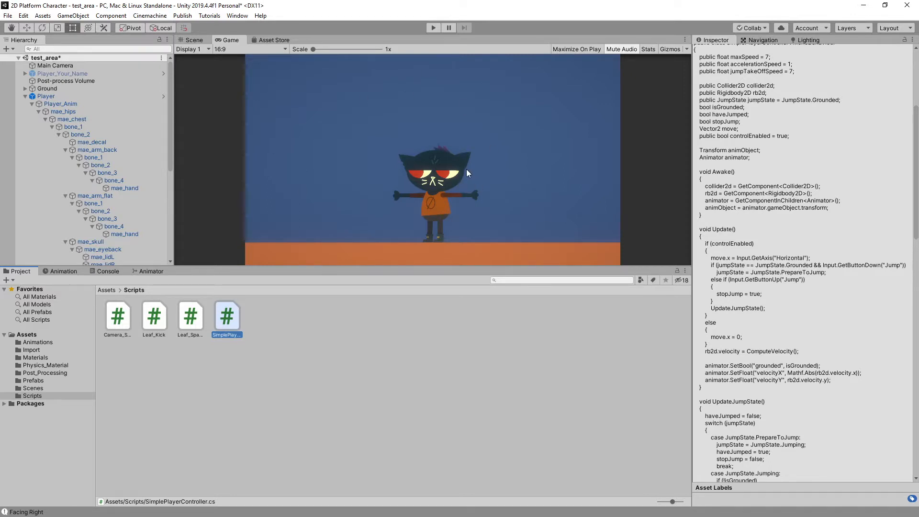
{"action": "scroll", "coordinate": [795, 357], "scroll_direction": "down", "scroll_amount": 10}
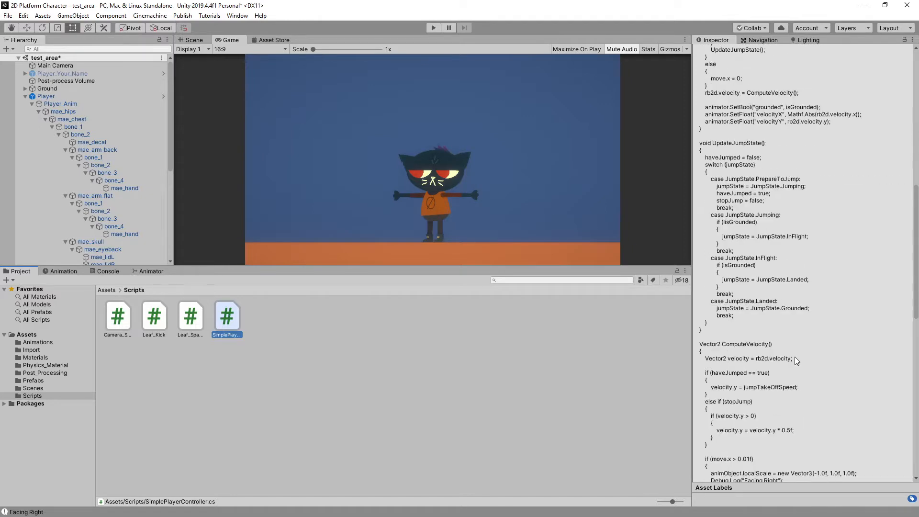
{"action": "scroll", "coordinate": [795, 357], "scroll_direction": "up", "scroll_amount": 15}
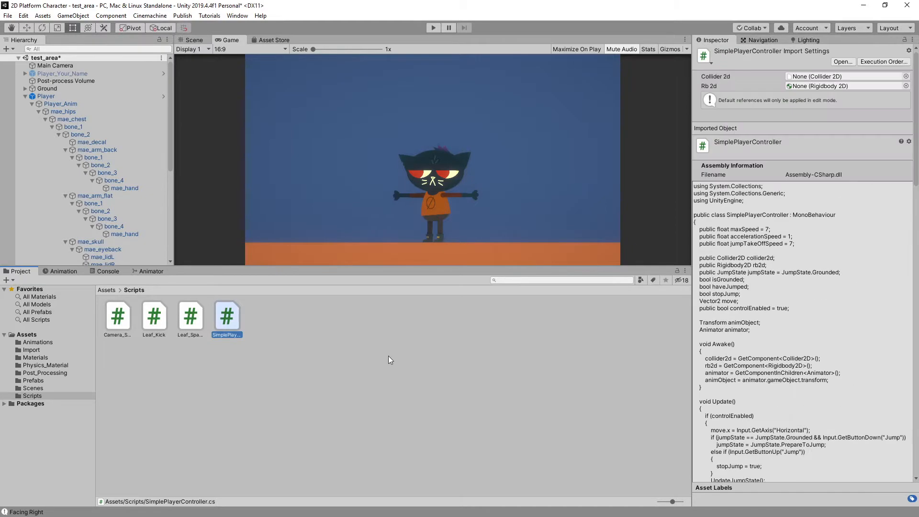
Step: Enlarge the Game view and inspect the Player_Your_Name and Player prefabs in the Prefabs folder
{"action": "left_click", "coordinate": [399, 312]}
{"action": "left_click_drag", "start_coordinate": [408, 266], "coordinate": [408, 337]}
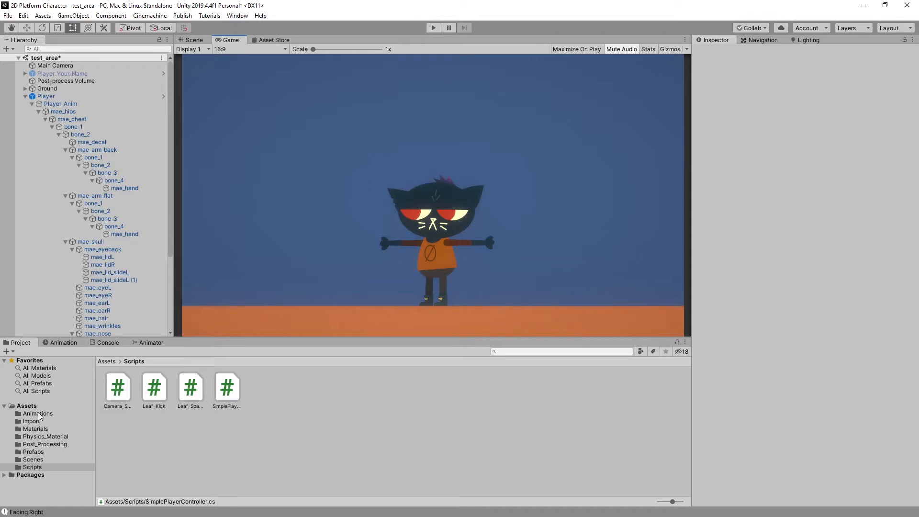
{"action": "left_click", "coordinate": [17, 407]}
{"action": "double_click", "coordinate": [312, 395]}
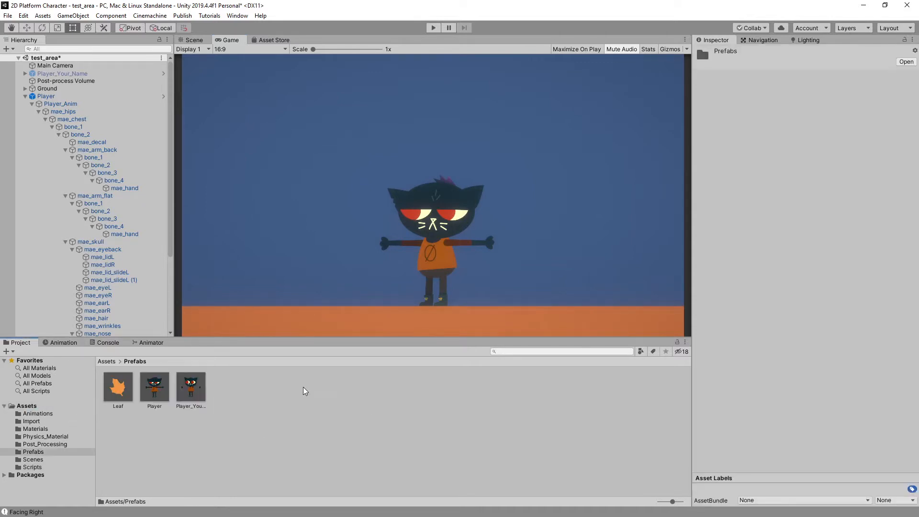
{"action": "left_click", "coordinate": [188, 385]}
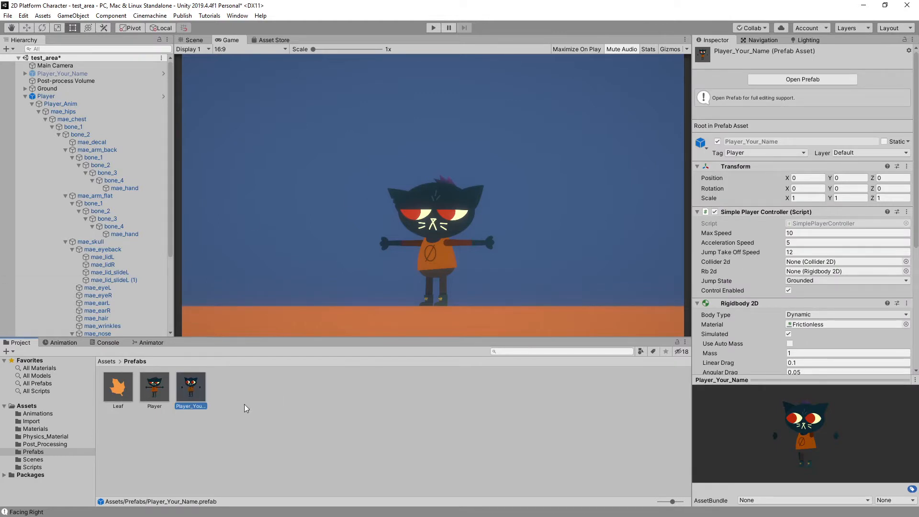
{"action": "left_click", "coordinate": [153, 387]}
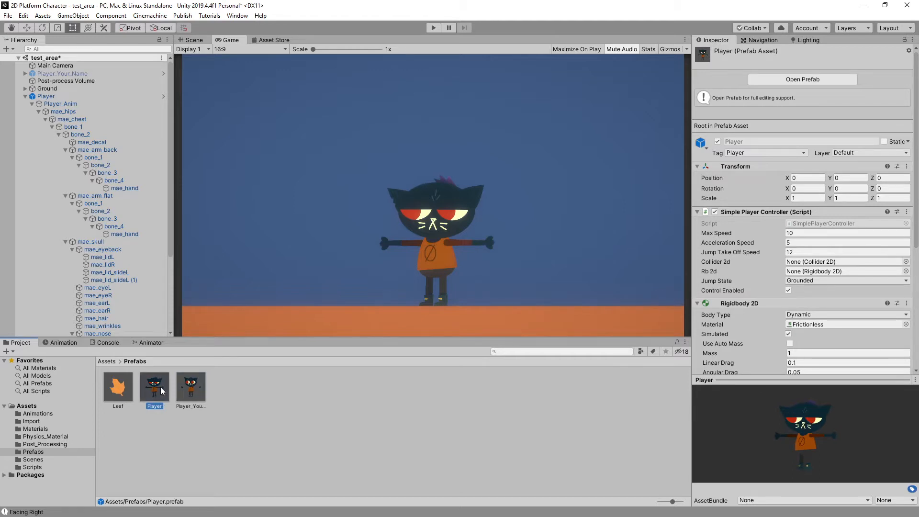
Step: Examine the example_controller animator graph, including its velocityX, velocityY and grounded parameters and the Motion Tree, Jump Tree and Landed states
{"action": "left_click", "coordinate": [264, 390]}
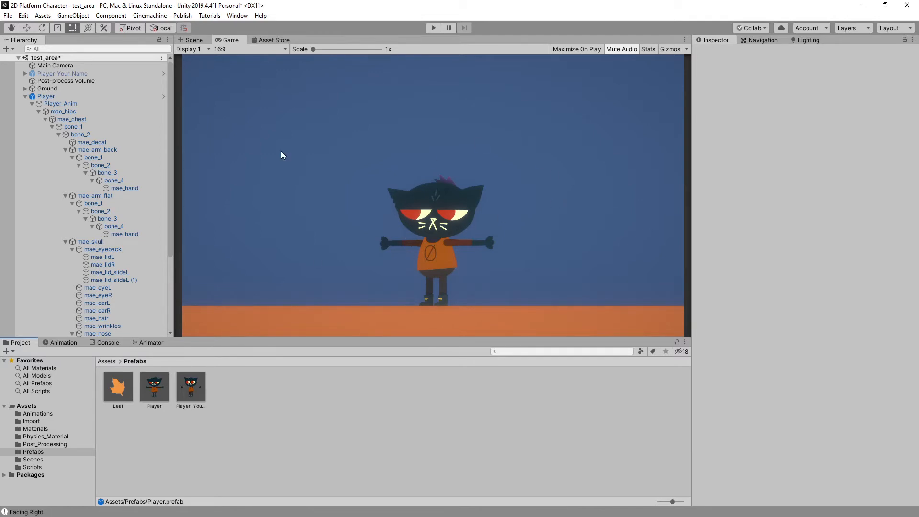
{"action": "left_click", "coordinate": [152, 342]}
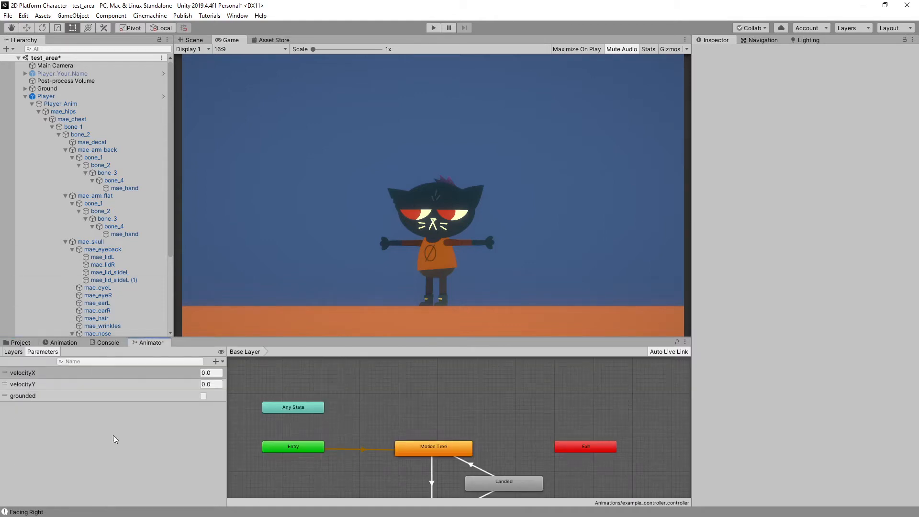
{"action": "scroll", "coordinate": [374, 441], "scroll_direction": "down", "scroll_amount": 2}
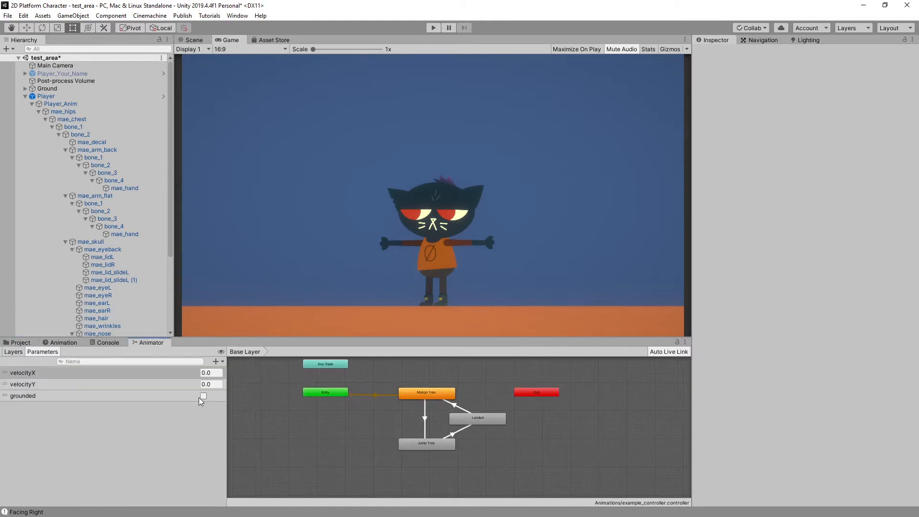
{"action": "middle_click_drag", "start_coordinate": [343, 458], "coordinate": [344, 444]}
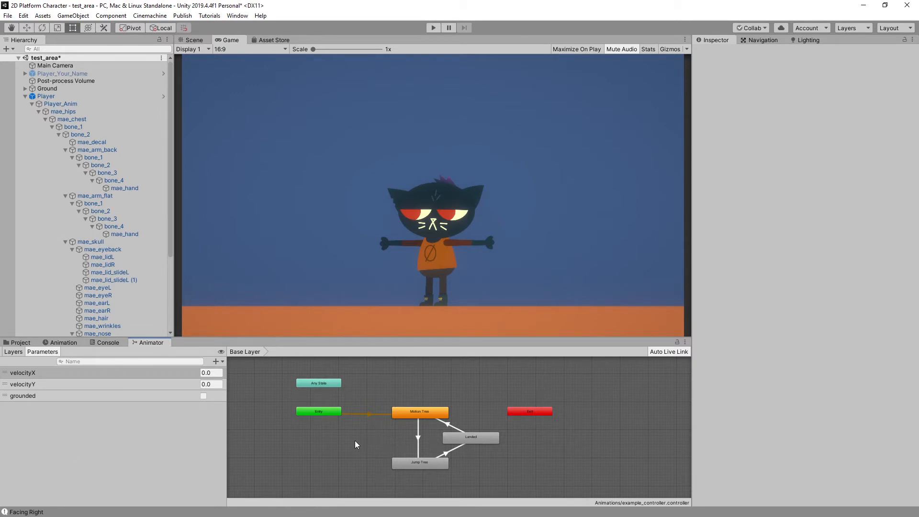
{"action": "scroll", "coordinate": [354, 440], "scroll_direction": "up", "scroll_amount": 1}
{"action": "middle_click_drag", "start_coordinate": [387, 381], "coordinate": [364, 415]}
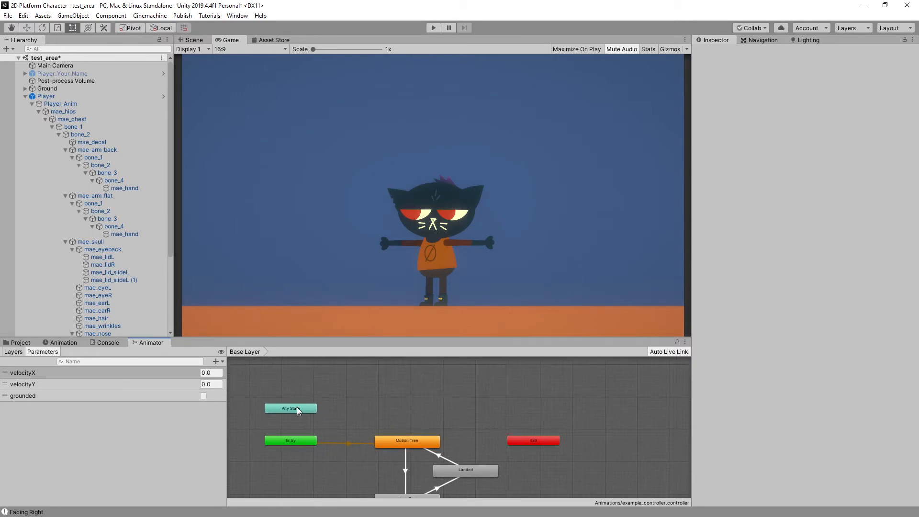
Step: Create an empty state above Motion Tree in the Base Layer and add a transition to it from Any State
{"action": "right_click", "coordinate": [401, 392]}
{"action": "mouse_move", "coordinate": [421, 397]}
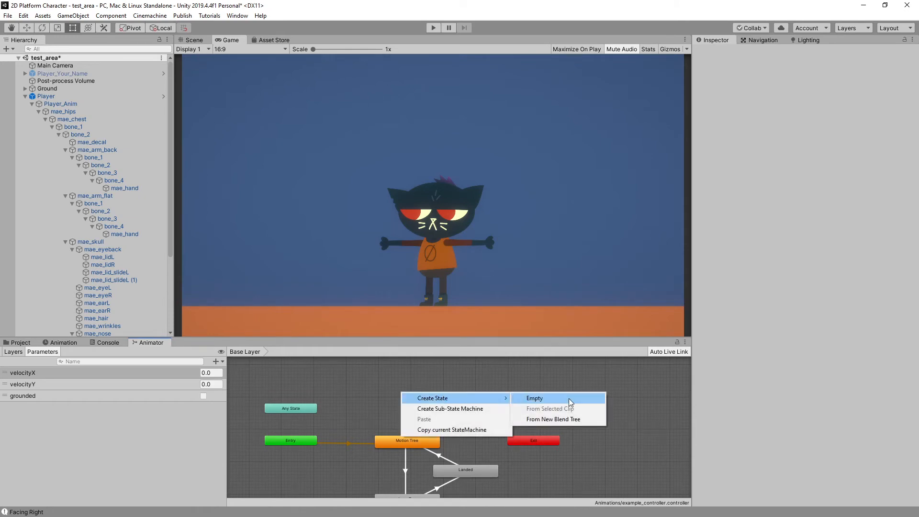
{"action": "left_click", "coordinate": [569, 398]}
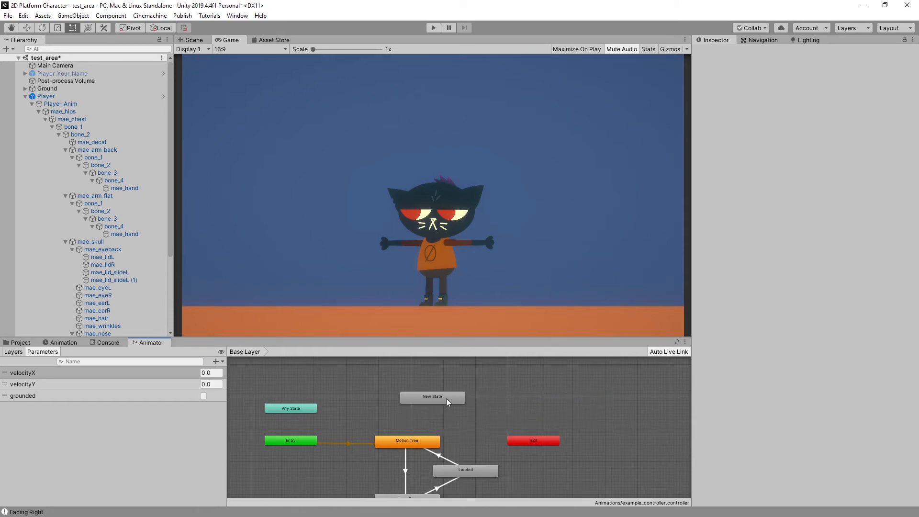
{"action": "left_click_drag", "start_coordinate": [447, 402], "coordinate": [382, 392]}
{"action": "right_click", "coordinate": [298, 411]}
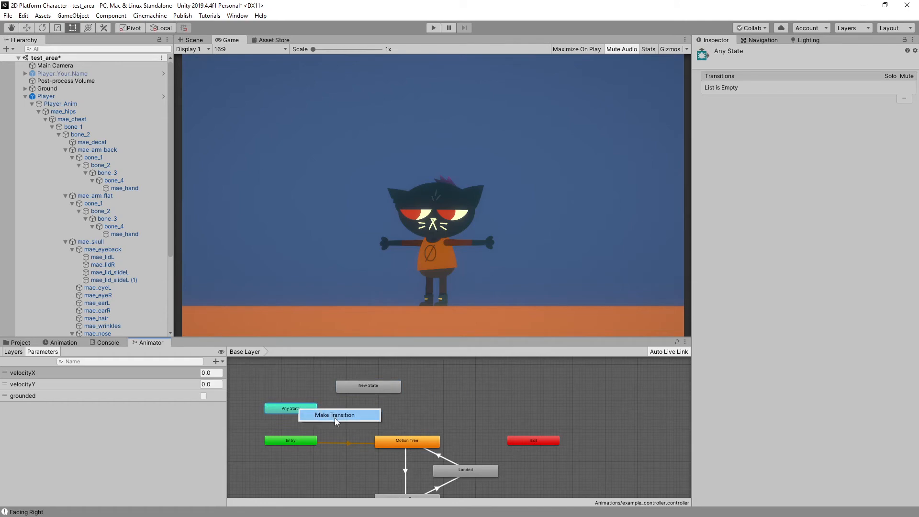
{"action": "left_click", "coordinate": [335, 415]}
{"action": "left_click", "coordinate": [361, 389]}
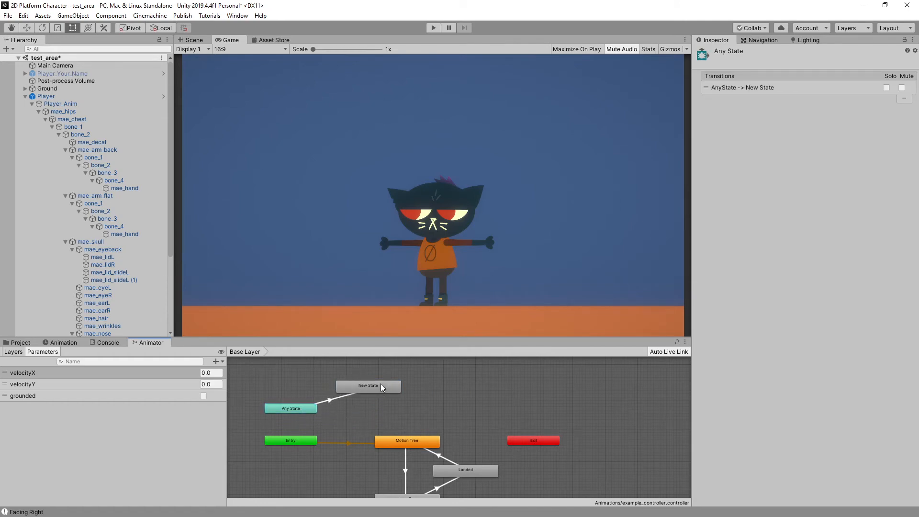
{"action": "left_click_drag", "start_coordinate": [381, 385], "coordinate": [396, 390]}
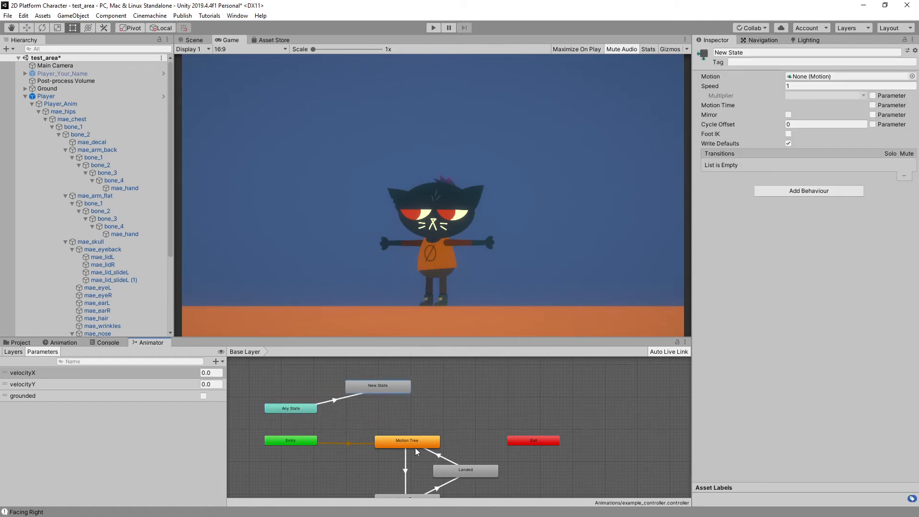
Step: Add a transition from New State to Exit
{"action": "middle_click_drag", "start_coordinate": [420, 419], "coordinate": [403, 408]}
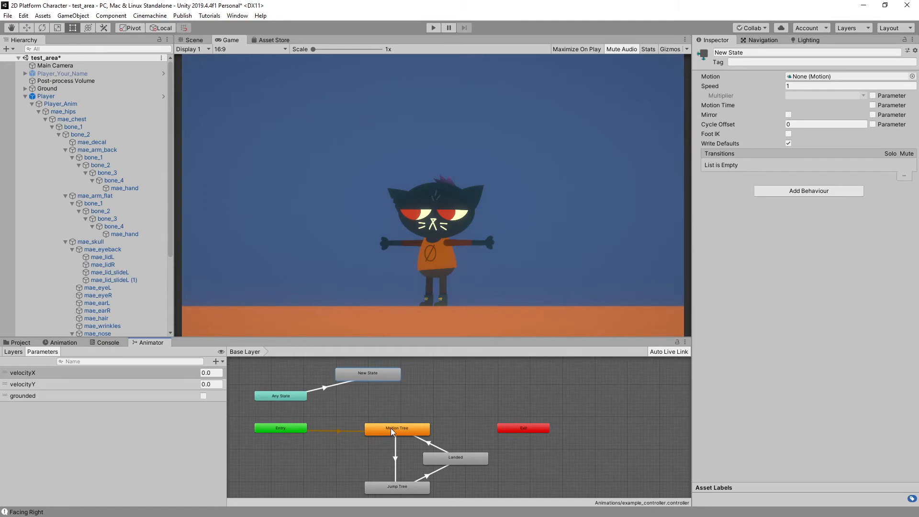
{"action": "right_click", "coordinate": [389, 375]}
{"action": "left_click", "coordinate": [407, 380]}
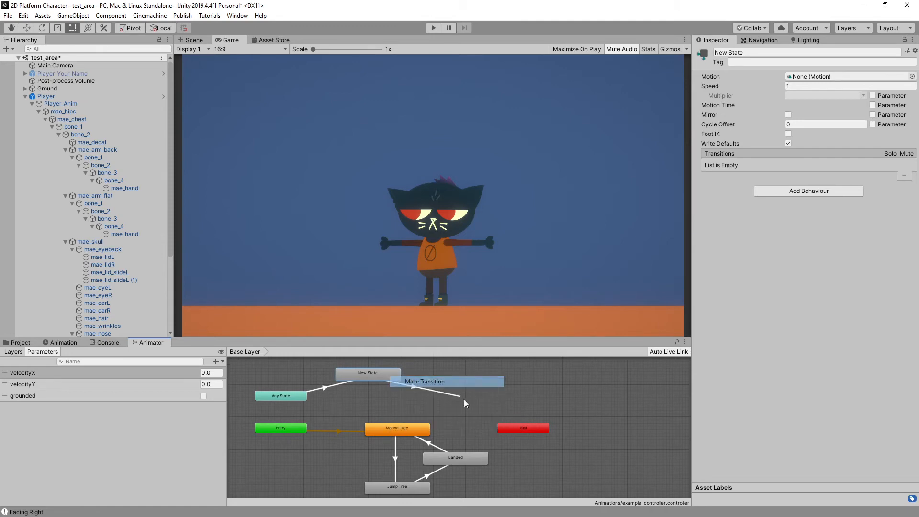
{"action": "left_click", "coordinate": [506, 427]}
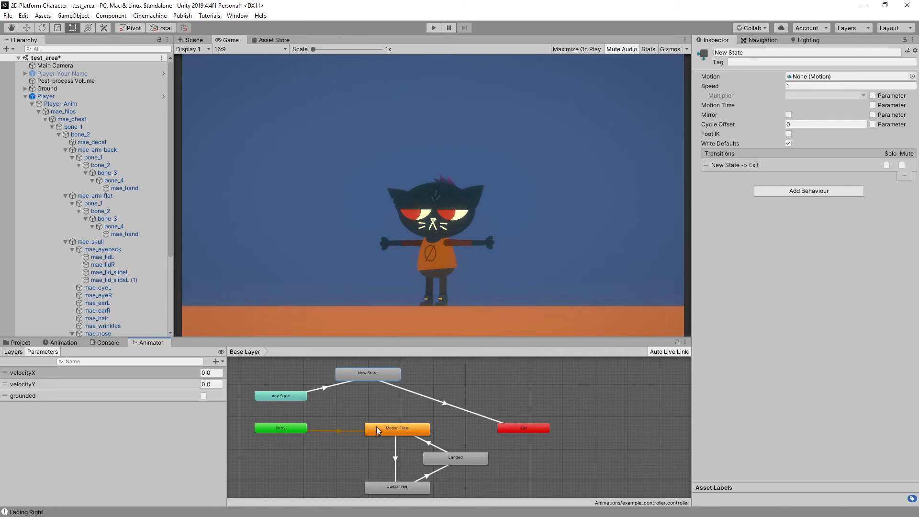
Step: Replace the transition from New State to Exit with one from New State to Motion Tree
{"action": "left_click", "coordinate": [455, 416]}
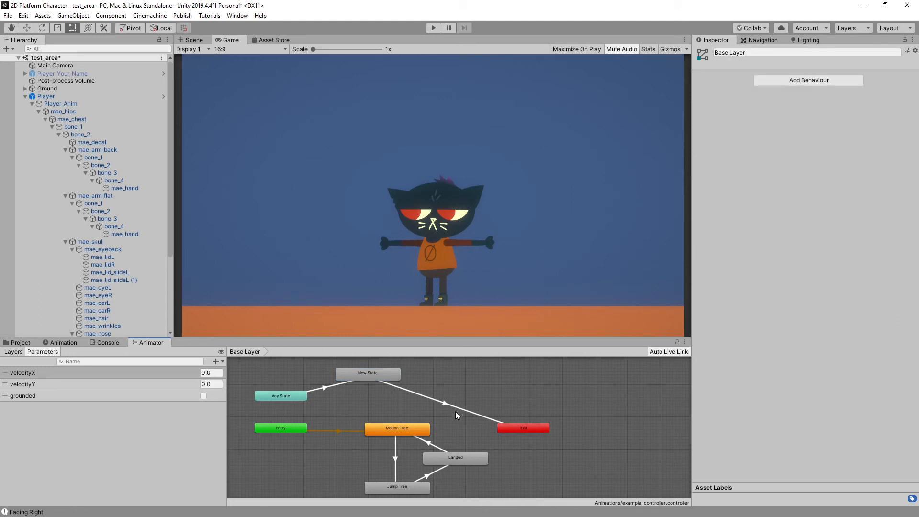
{"action": "left_click", "coordinate": [437, 401]}
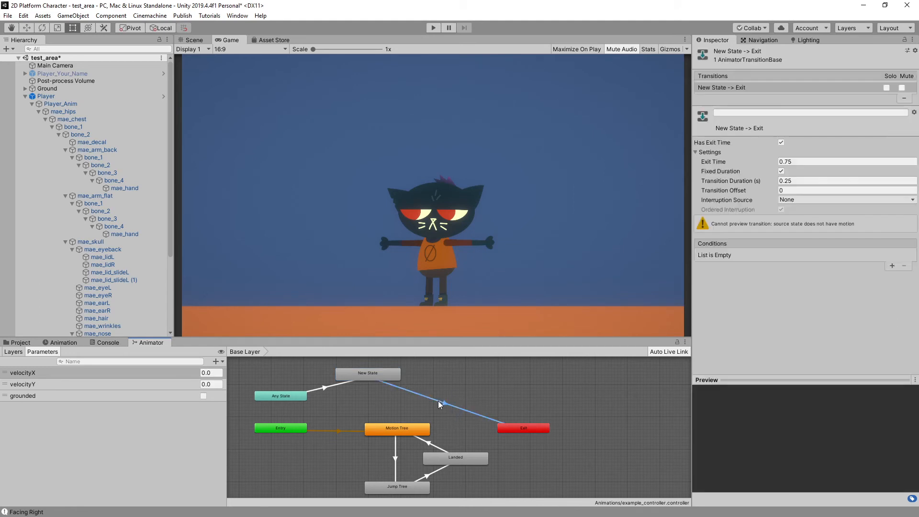
{"action": "key", "text": "Delete"}
{"action": "right_click", "coordinate": [384, 375]}
{"action": "left_click", "coordinate": [423, 379]}
{"action": "left_click", "coordinate": [403, 430]}
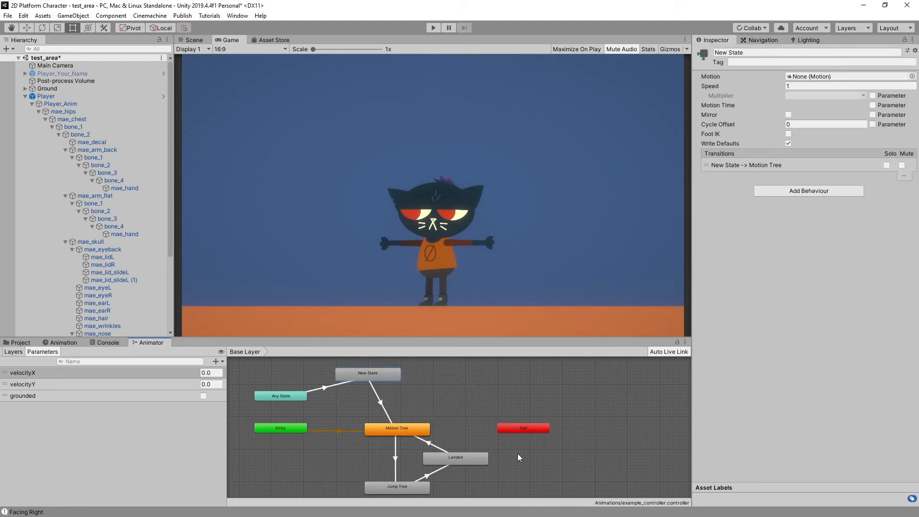
Step: Delete New State and its transitions from the Base Layer graph
{"action": "key", "text": "Delete"}
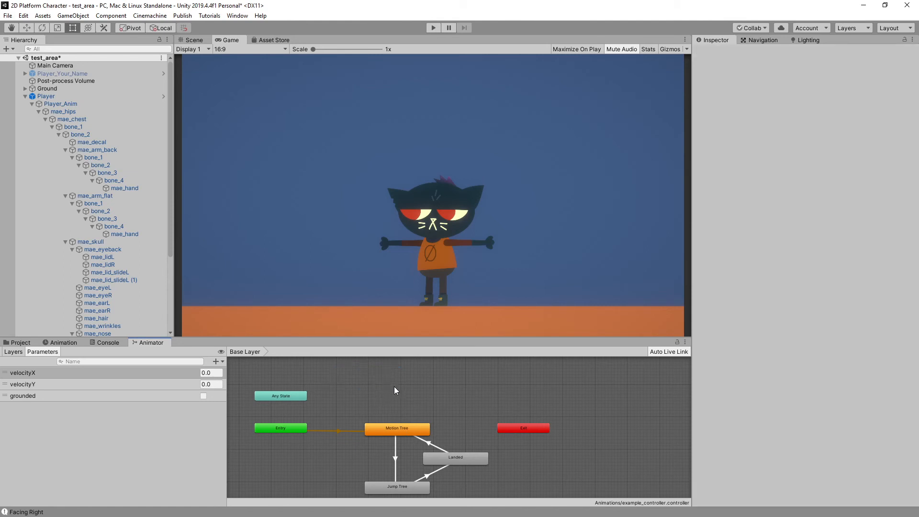
{"action": "scroll", "coordinate": [458, 397], "scroll_direction": "down", "scroll_amount": 3}
{"action": "mouse_move", "coordinate": [459, 421]}
{"action": "middle_mouse_down"}
{"action": "mouse_move", "coordinate": [461, 407]}
{"action": "mouse_move", "coordinate": [471, 415]}
{"action": "middle_mouse_up"}
{"action": "scroll", "coordinate": [459, 410], "scroll_direction": "up", "scroll_amount": 4}
{"action": "scroll", "coordinate": [462, 407], "scroll_direction": "down", "scroll_amount": 2}
{"action": "left_click", "coordinate": [432, 377]}
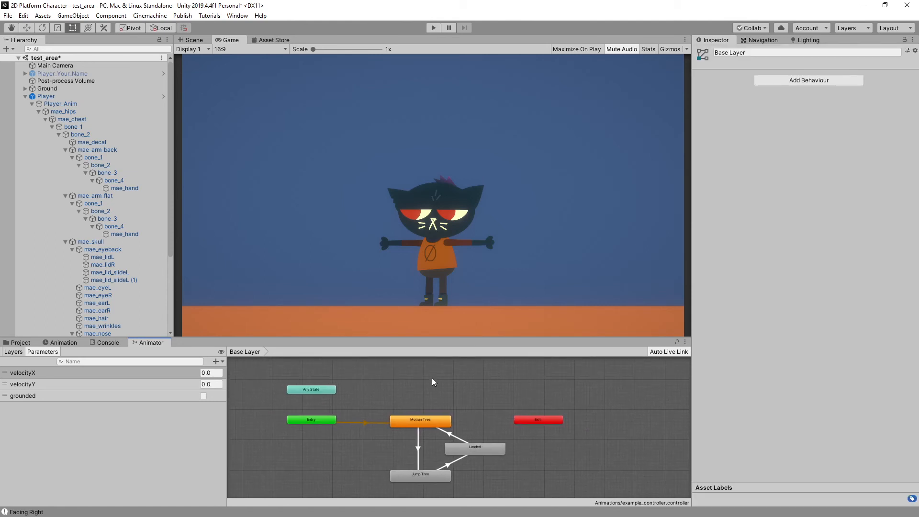